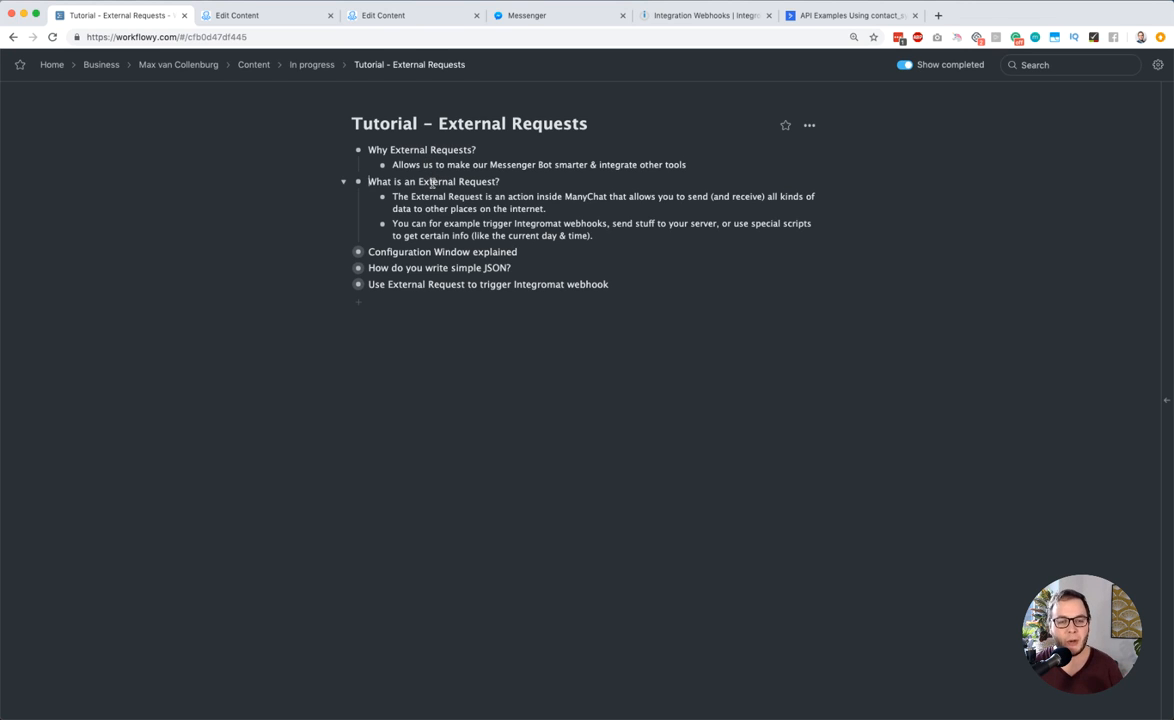
Expand the "Configuration Window explained" item in the External Requests outline to review its topics
left_click_drag(368, 252, 433, 255)
left_click(343, 252)
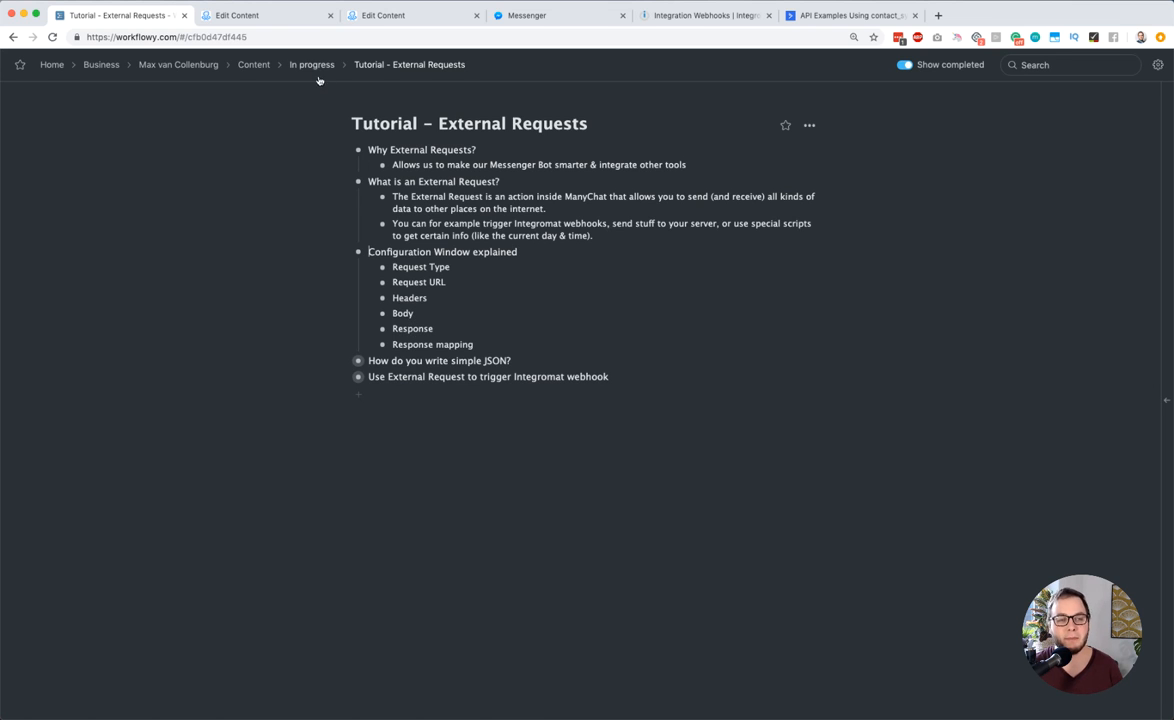
Switch to the ManyChat flow, discard the open request edit, and delete the empty Actions step
left_click(262, 16)
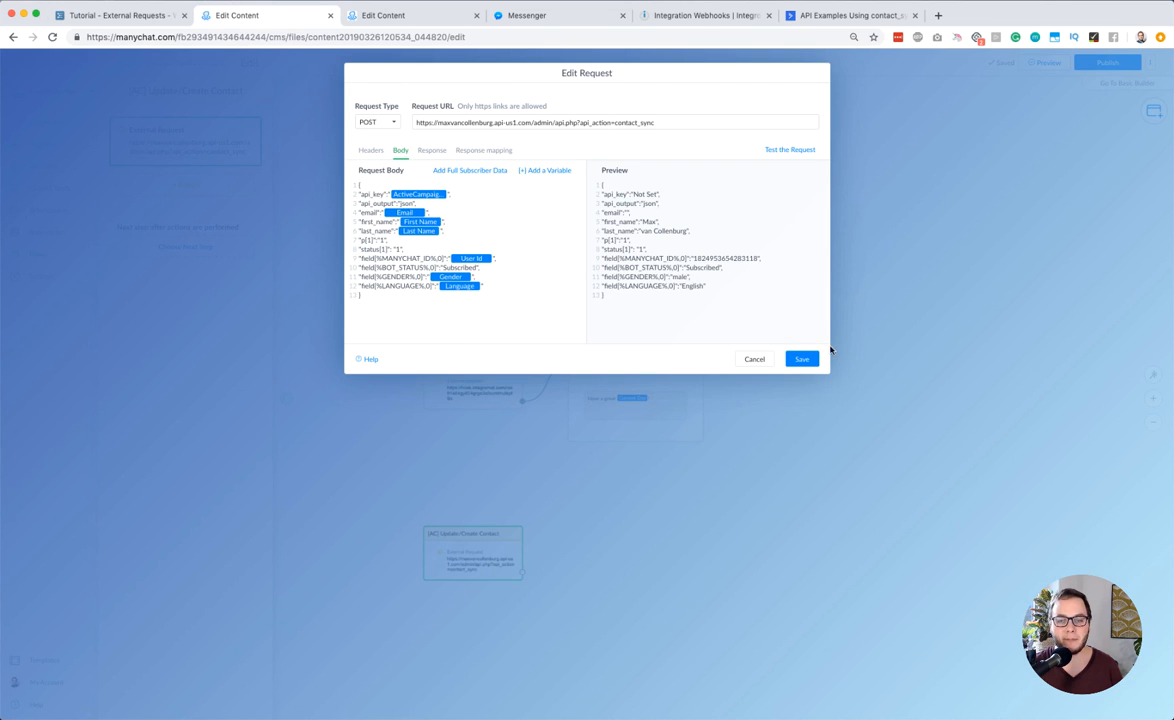
left_click(756, 359)
scroll(719, 270, "up", 1)
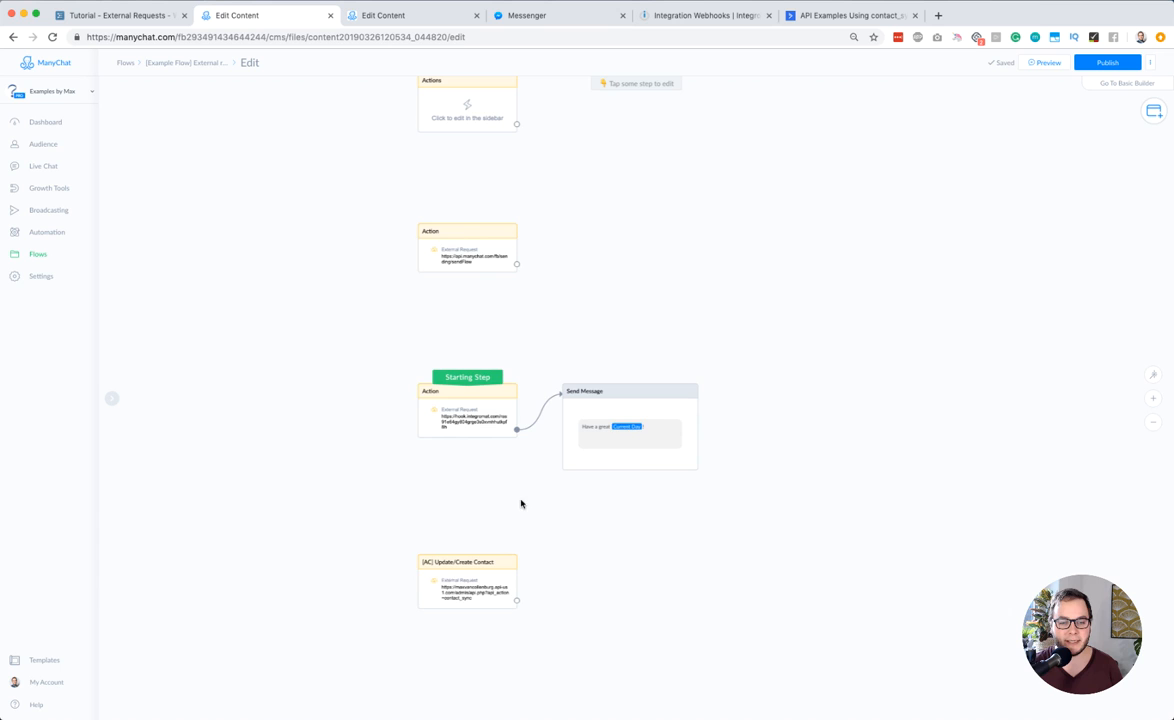
left_click_drag(684, 167, 687, 281)
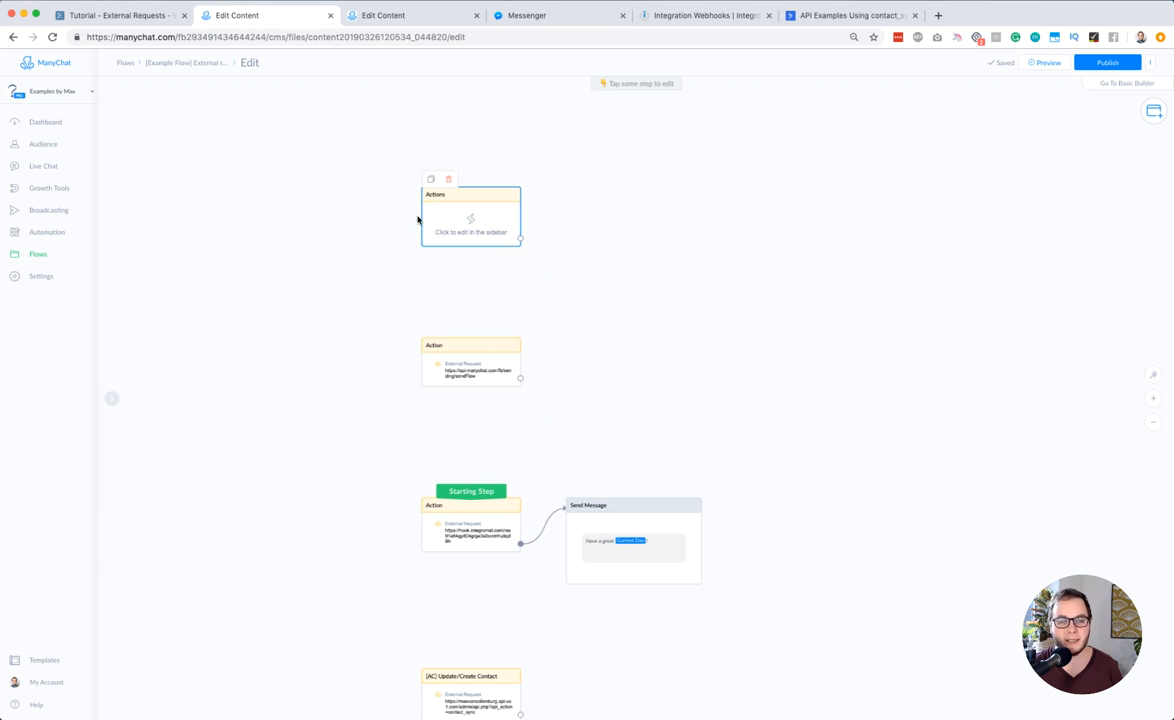
mouse_move(474, 221)
left_click(453, 181)
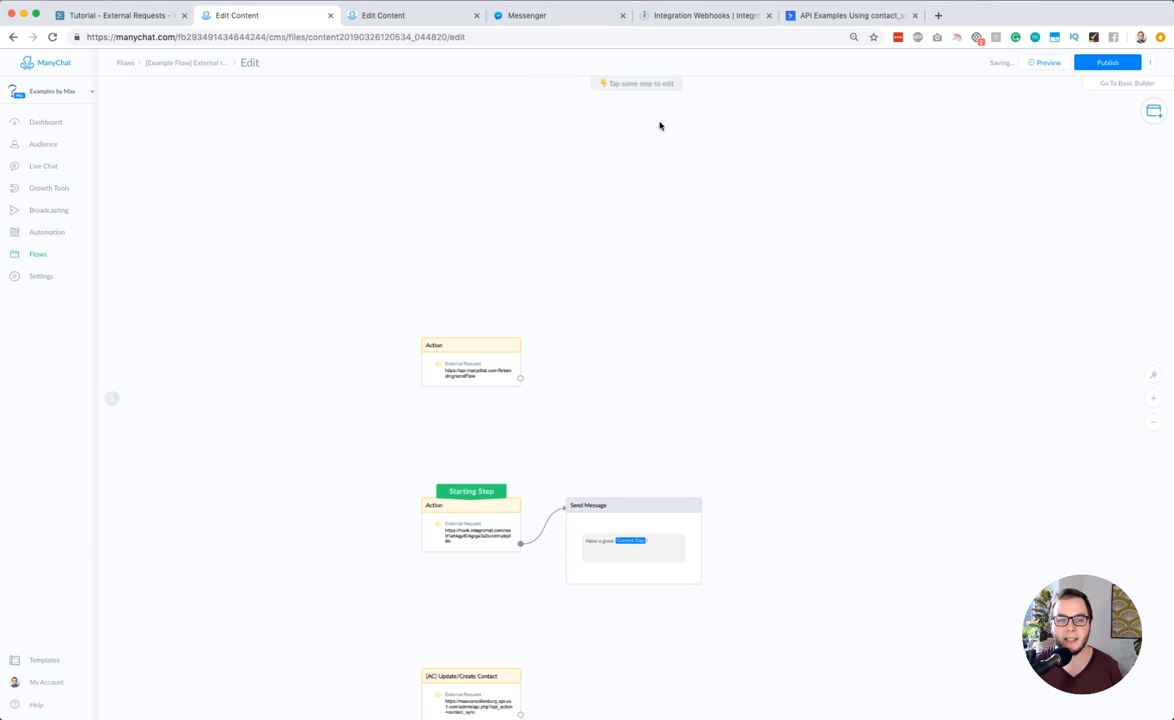
scroll(981, 187, "down", 1)
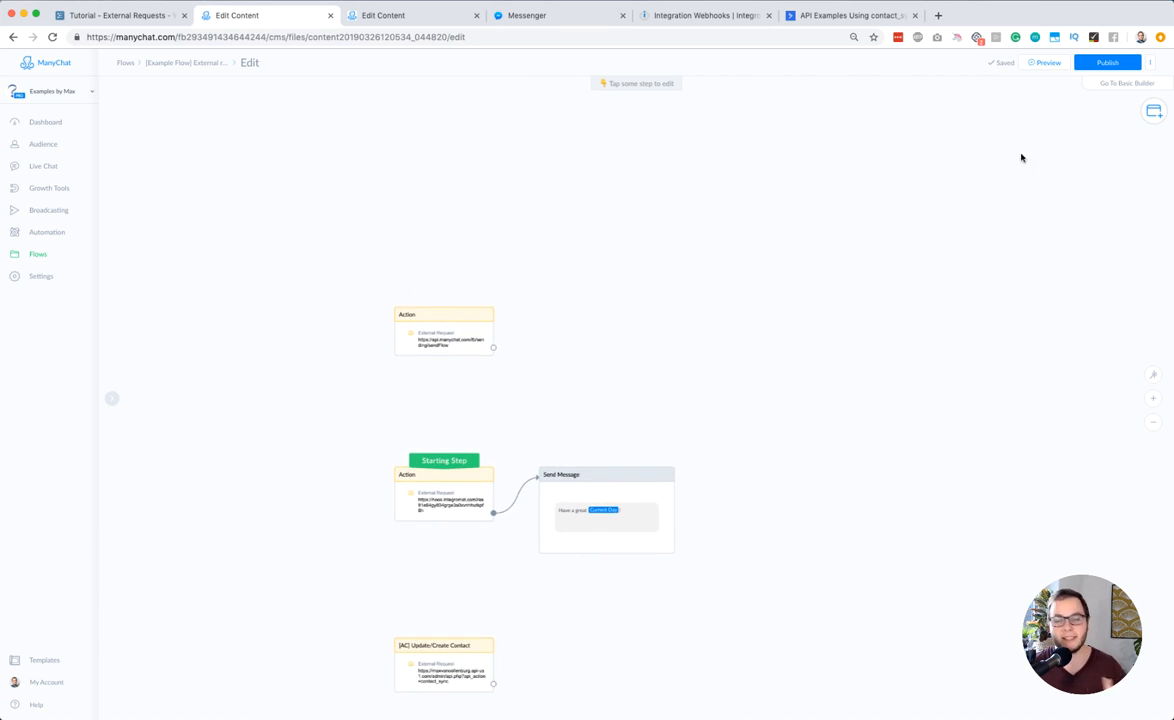
Add a new Perform Actions step to the flow and place it on the empty canvas above the Send Message step
left_click(1154, 112)
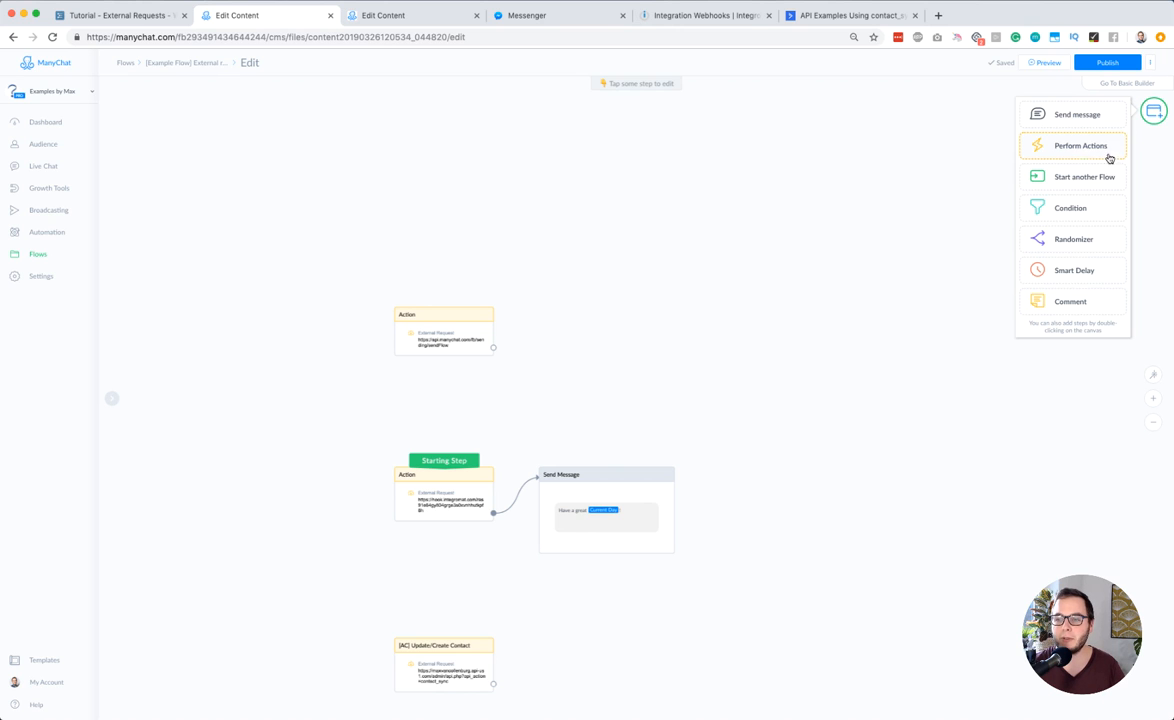
left_click(1067, 150)
left_click_drag(721, 430, 658, 241)
Add an External Request action to the new Actions step and open its request for editing
left_click(150, 127)
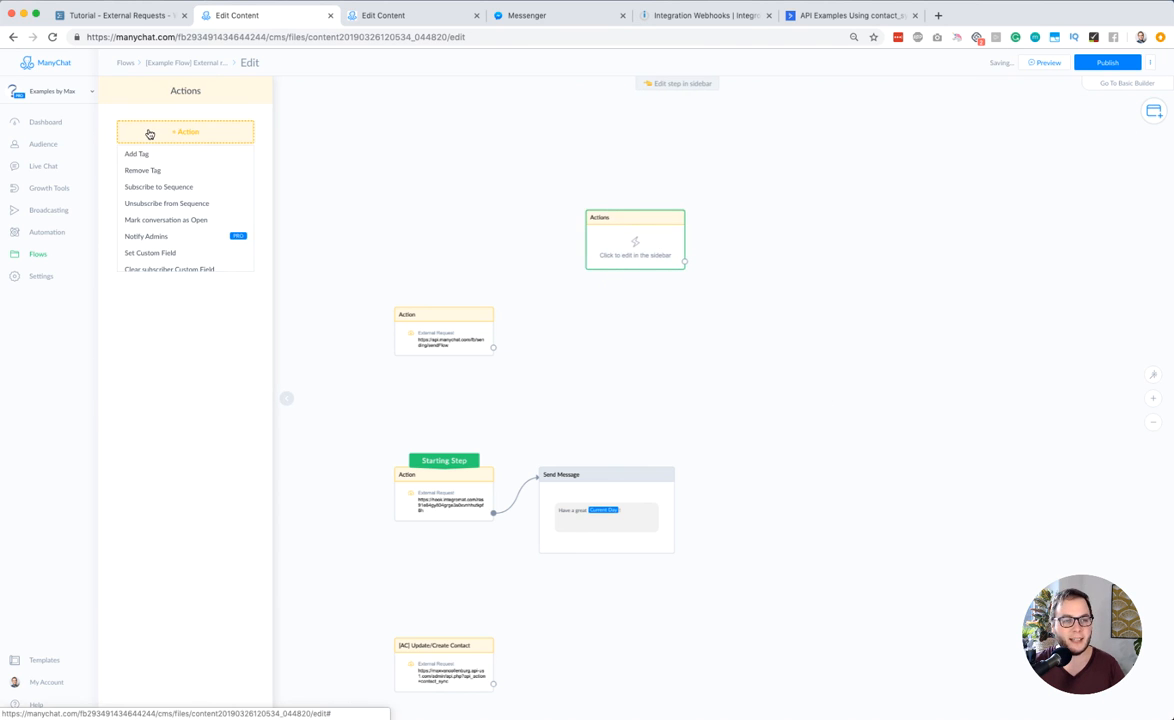
scroll(160, 183, "down", 5)
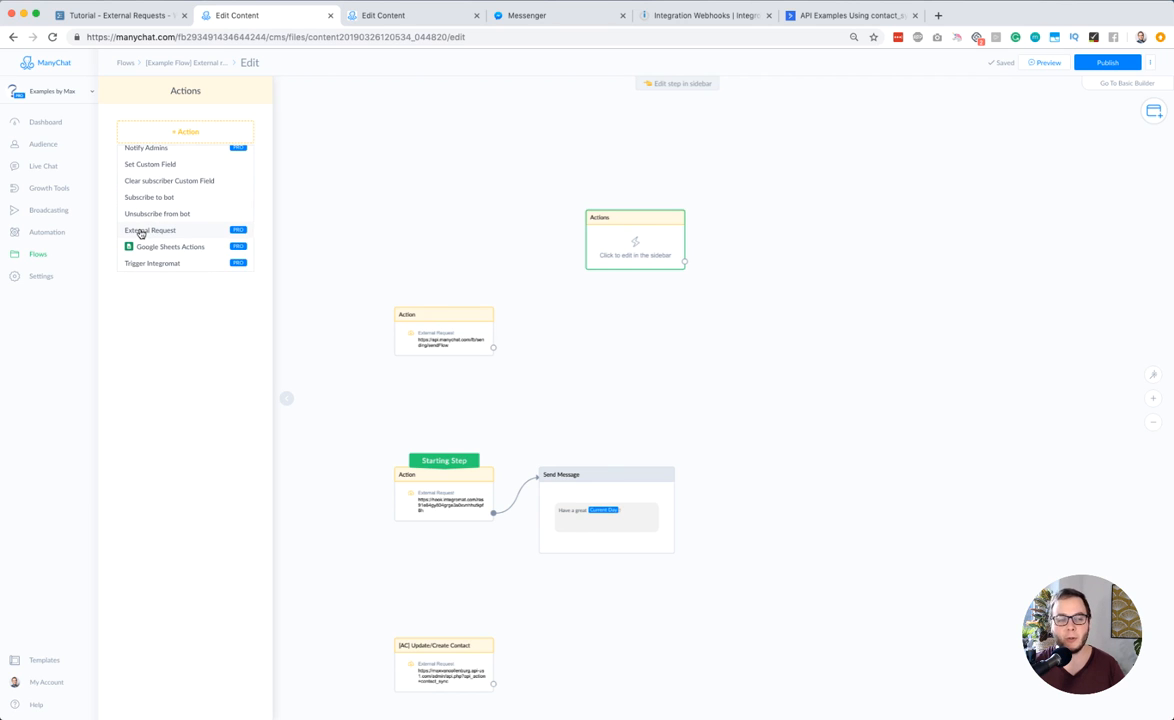
left_click(148, 231)
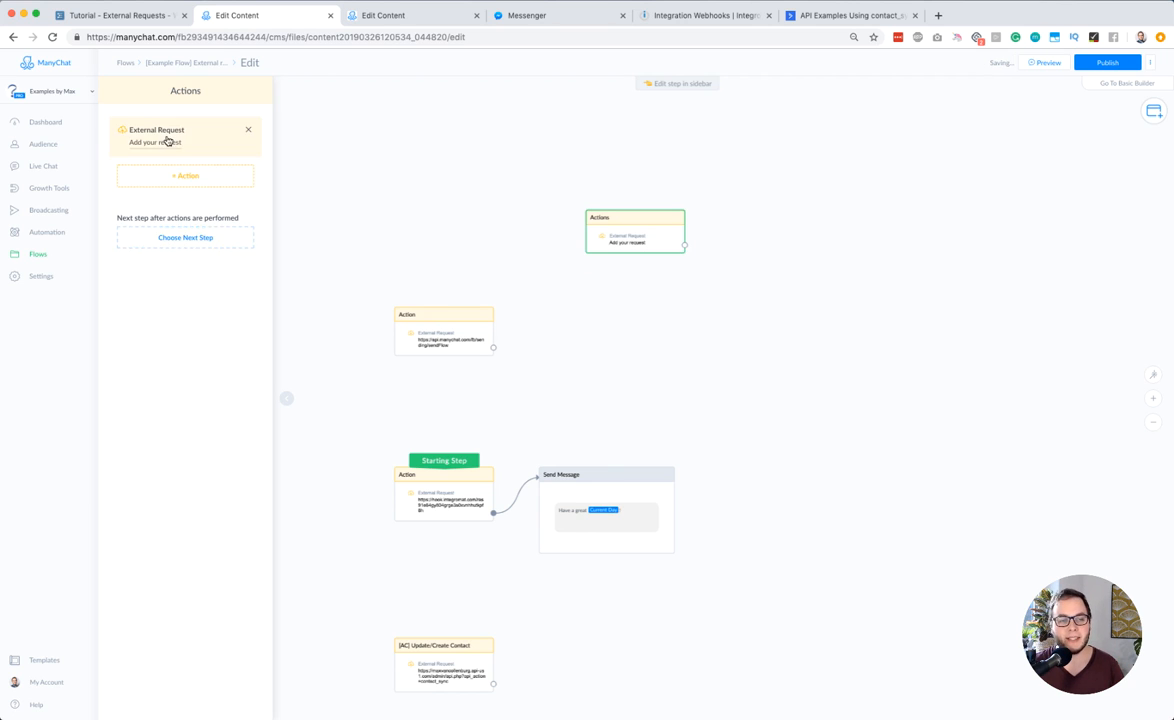
left_click(163, 146)
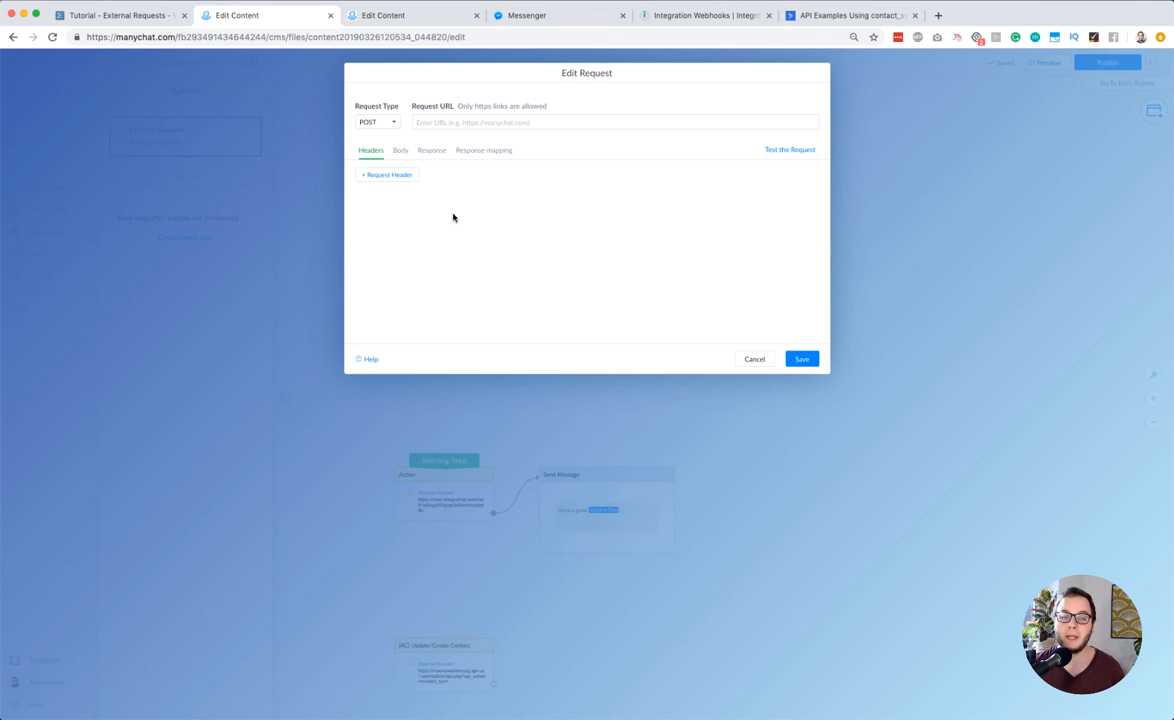
Try the GET request type, then switch the request type back to POST
left_click(372, 121)
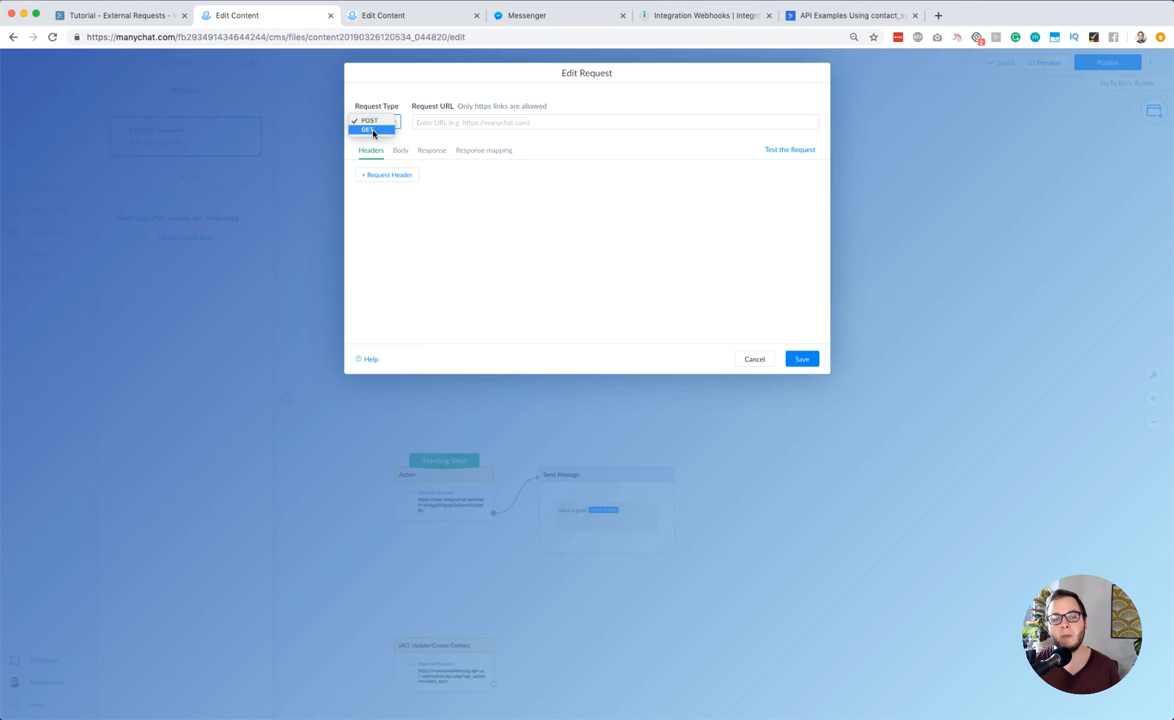
left_click(372, 131)
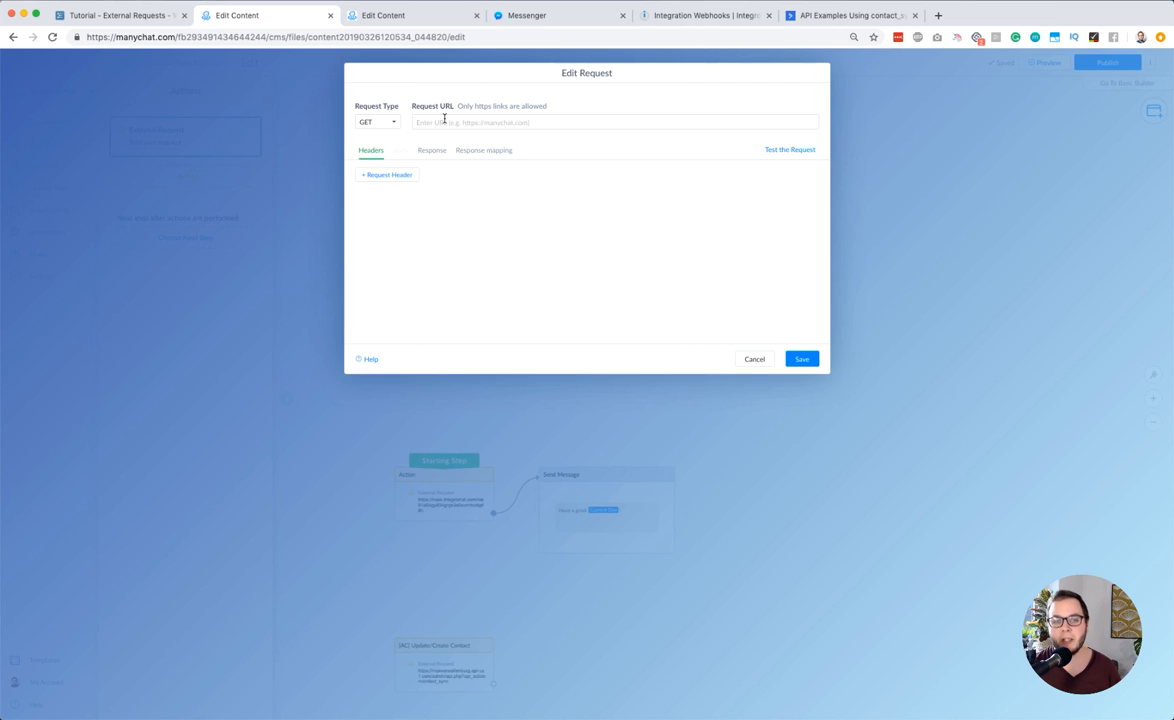
left_click(430, 120)
left_click(388, 122)
left_click(380, 113)
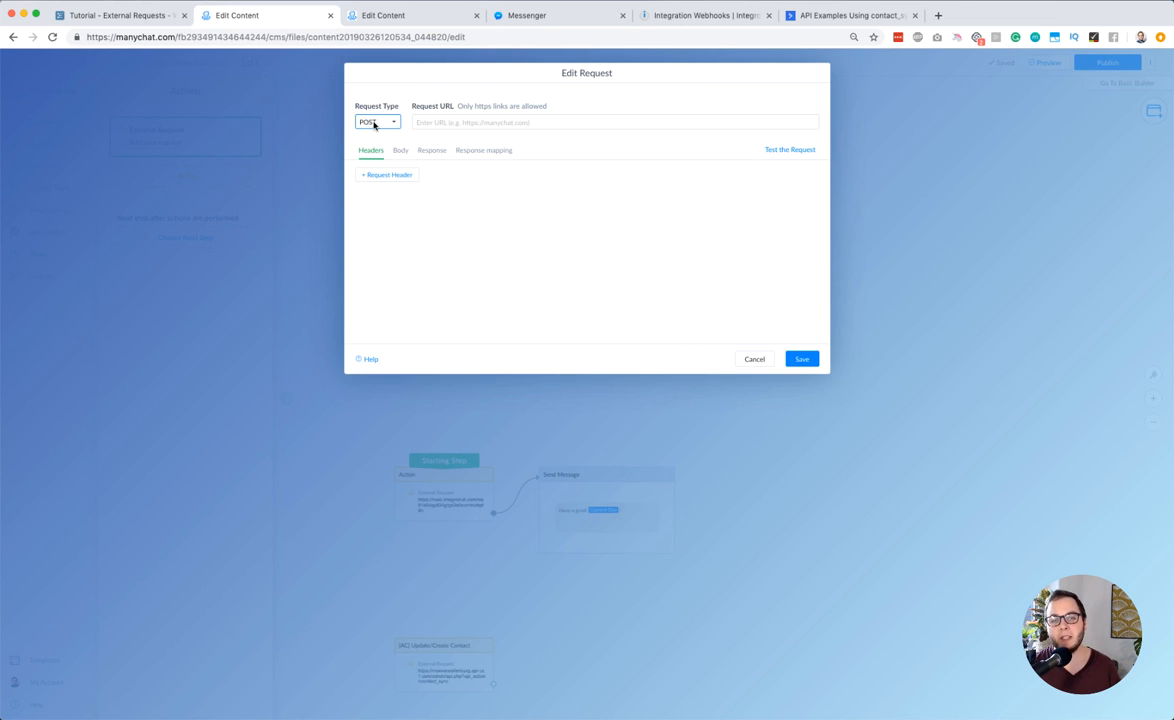
Examine the POST request's body and headers sections and the available request types
left_click(399, 150)
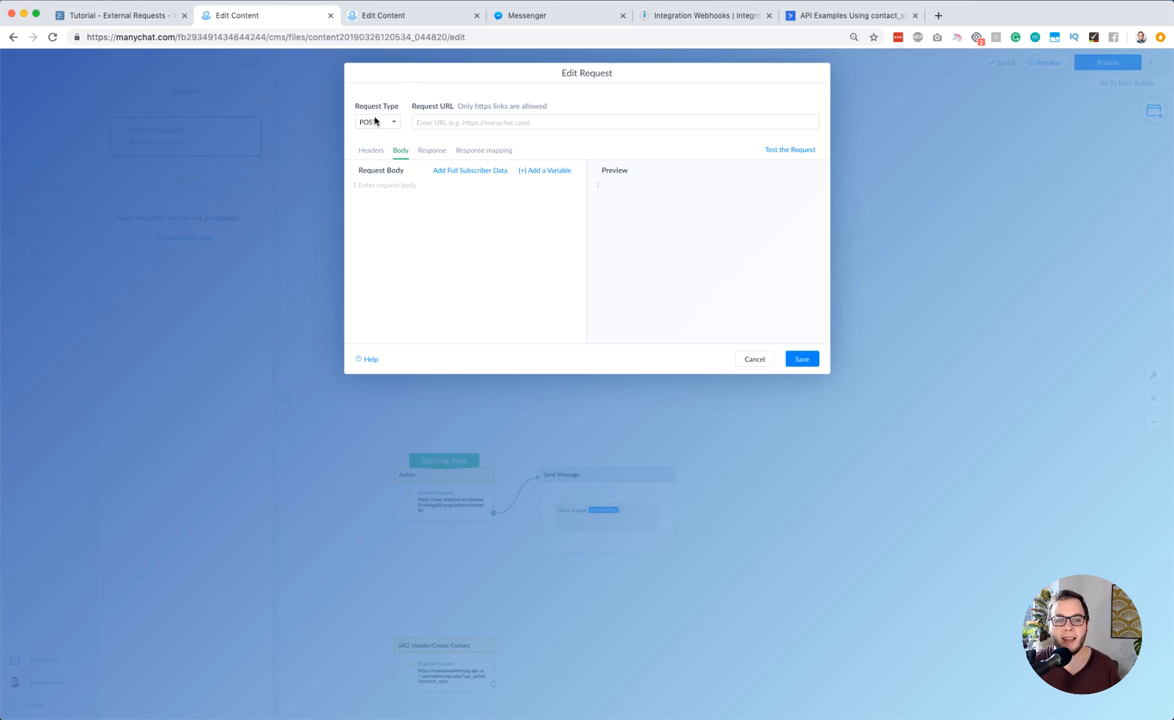
left_click(369, 151)
left_click(375, 122)
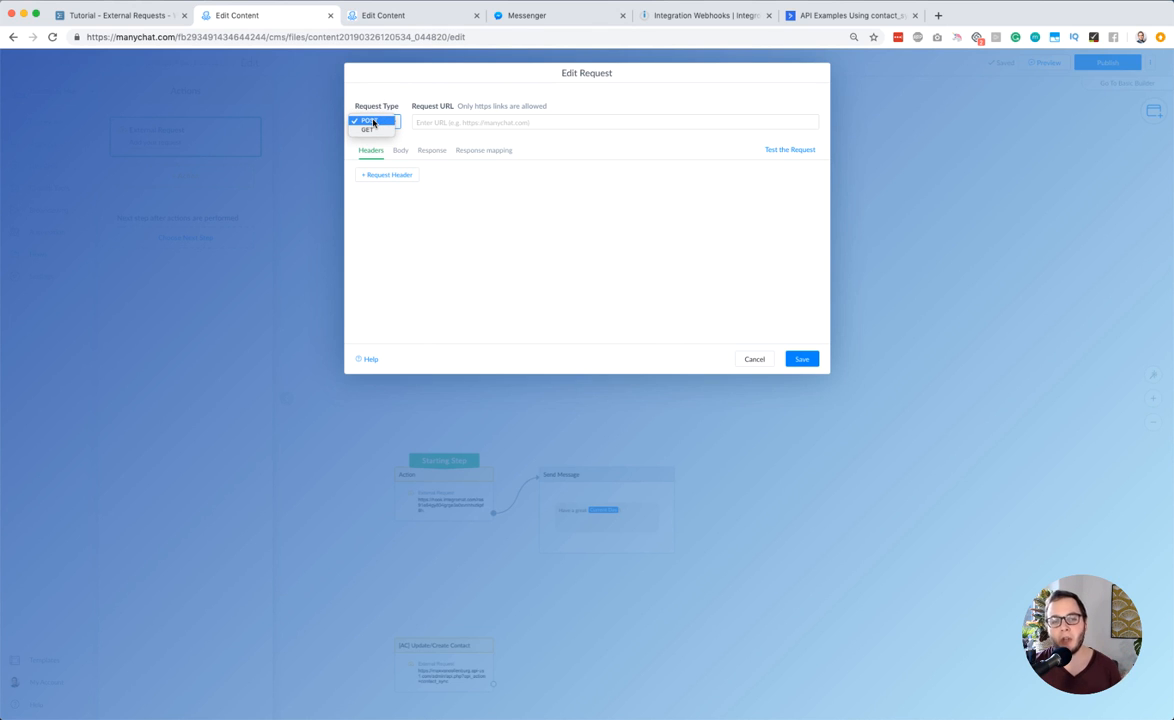
left_click(373, 122)
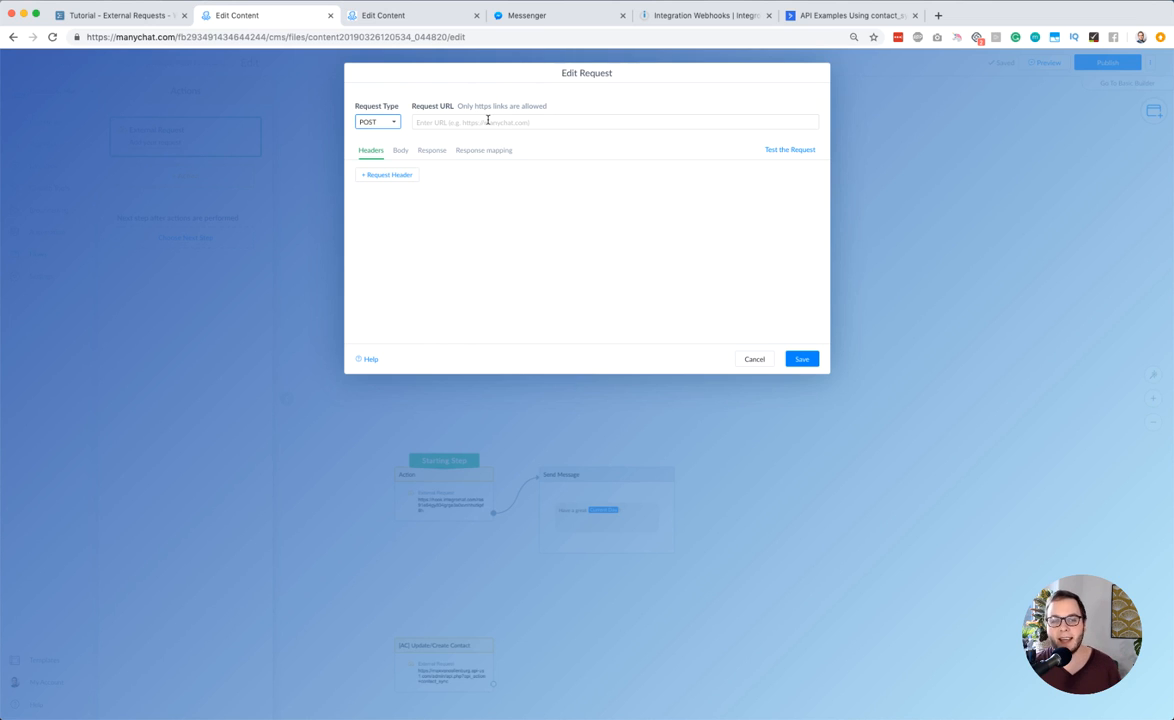
Add an empty key/value request header to the external request
left_click(487, 121)
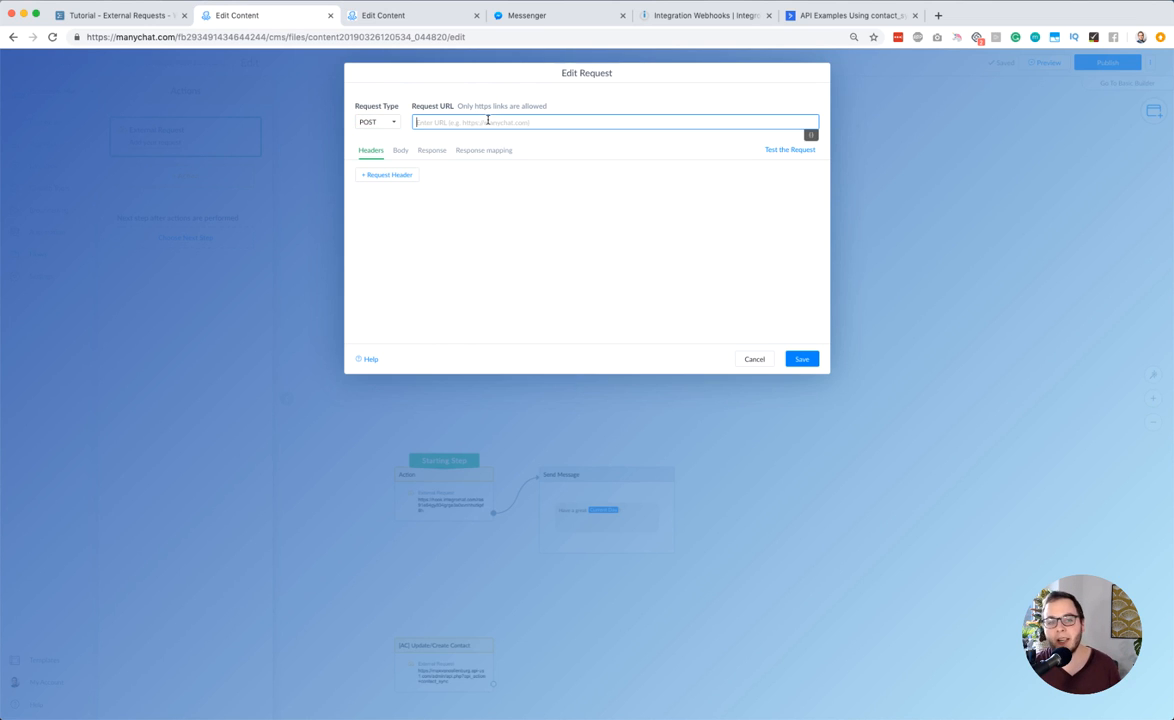
left_click(389, 178)
left_click(372, 183)
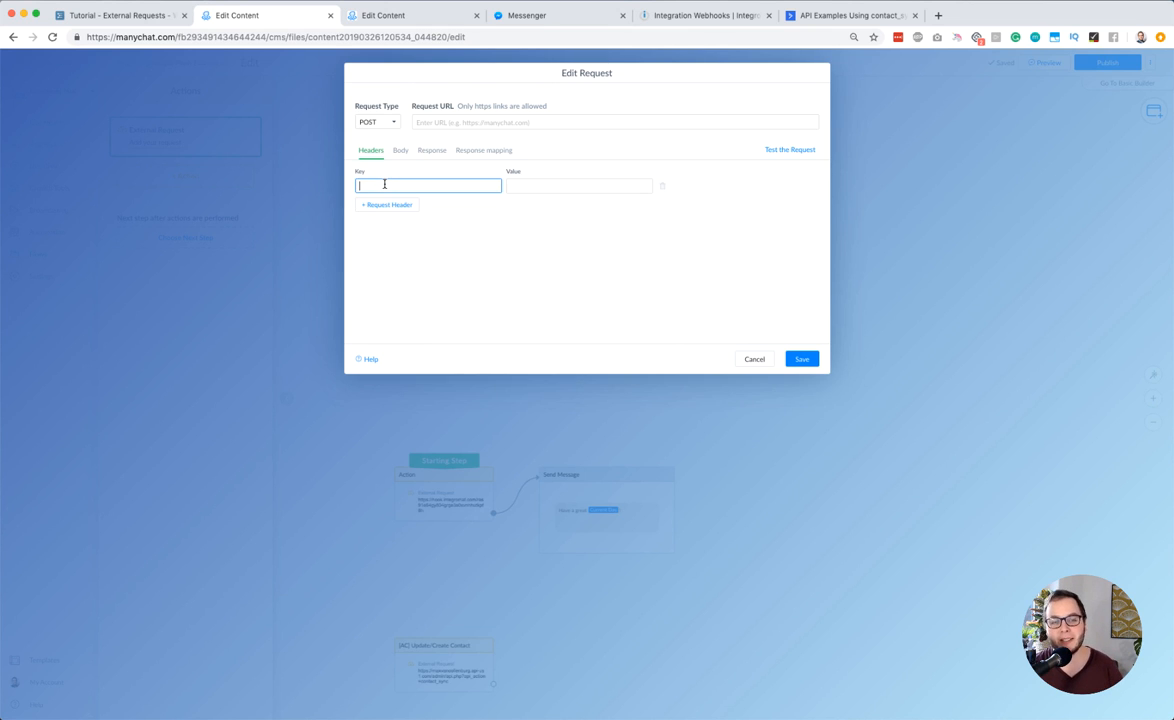
Insert the full subscriber data into the request body, inspect its preview, and remove it again
left_click(400, 151)
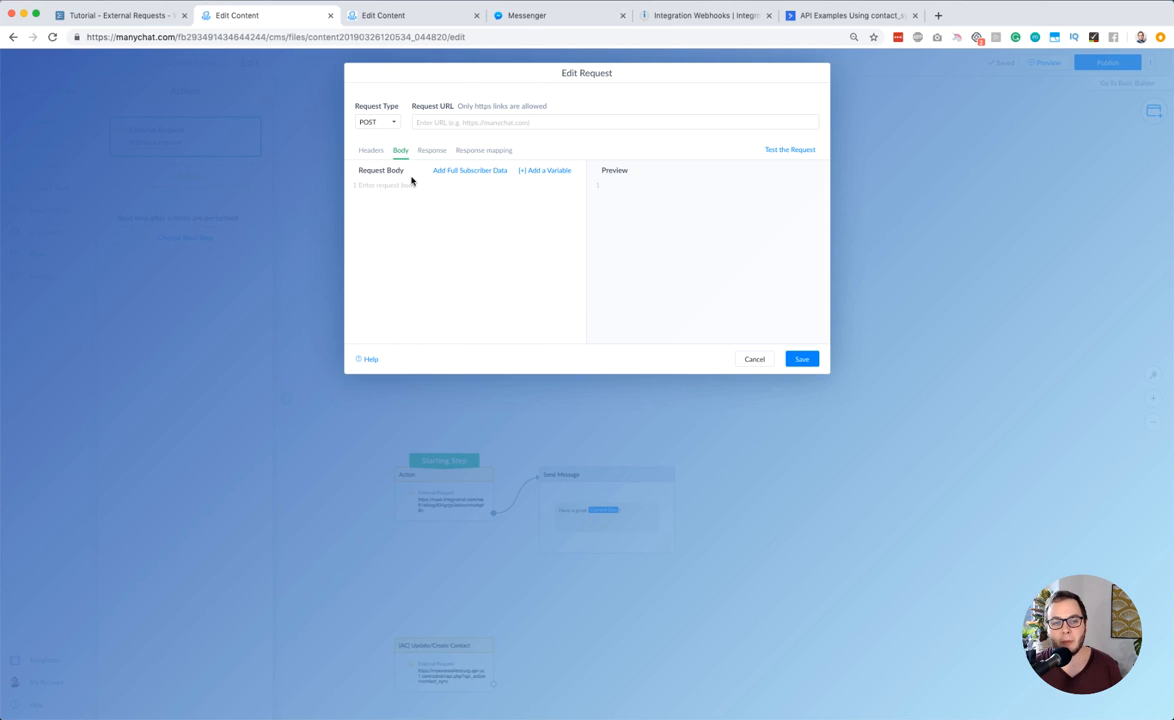
left_click(458, 172)
left_click(463, 205)
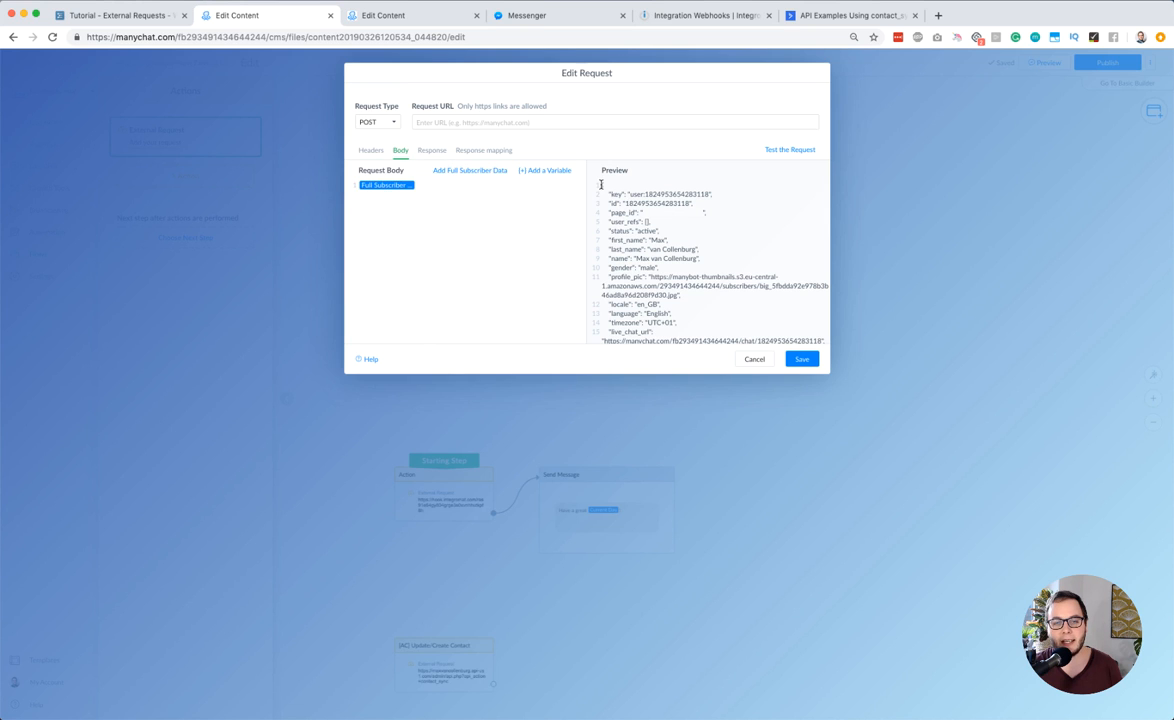
left_click_drag(601, 183, 700, 298)
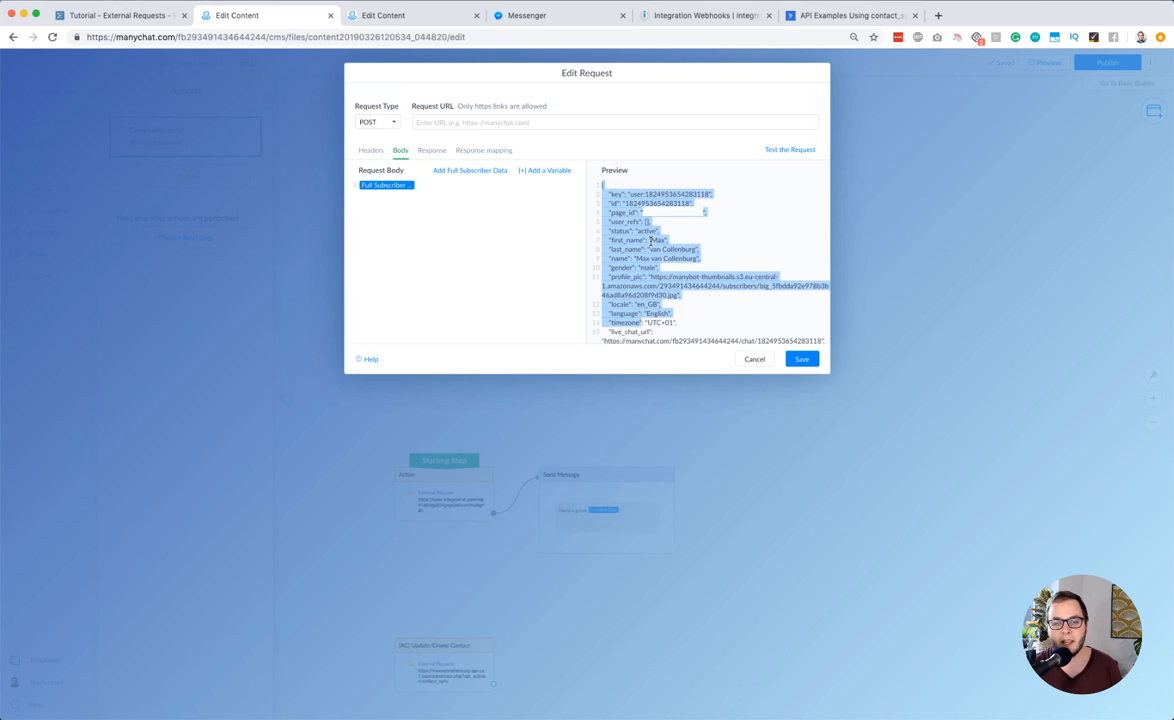
left_click(651, 241)
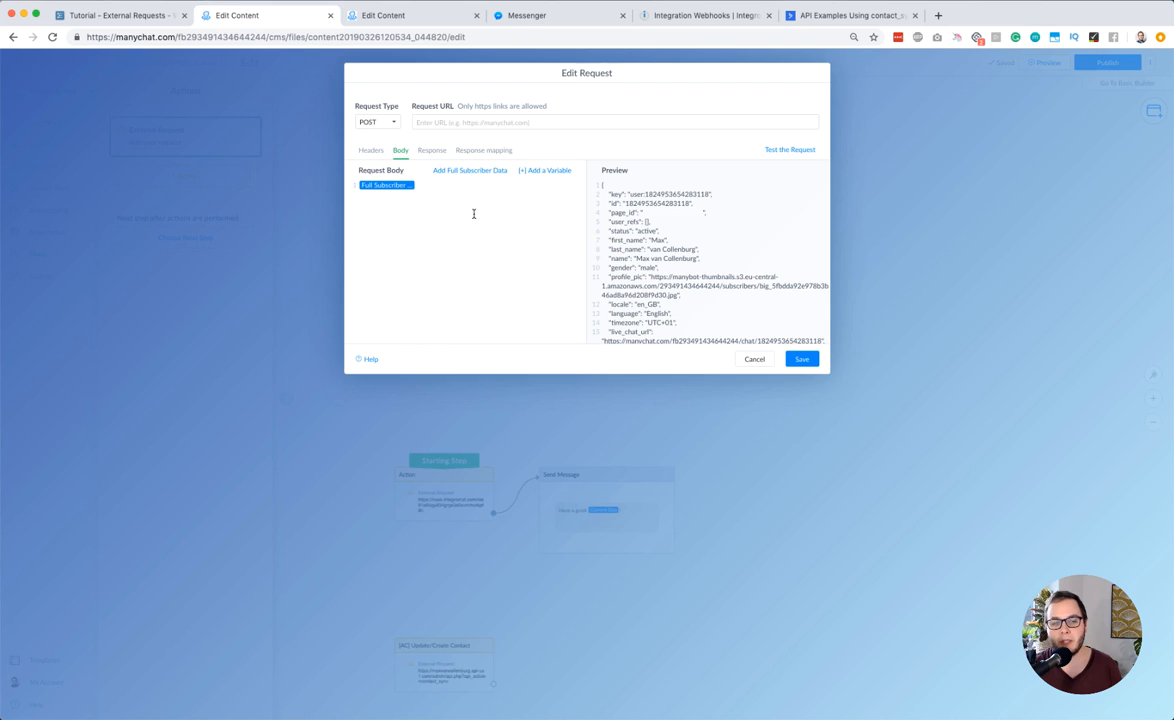
key("BackSpace")
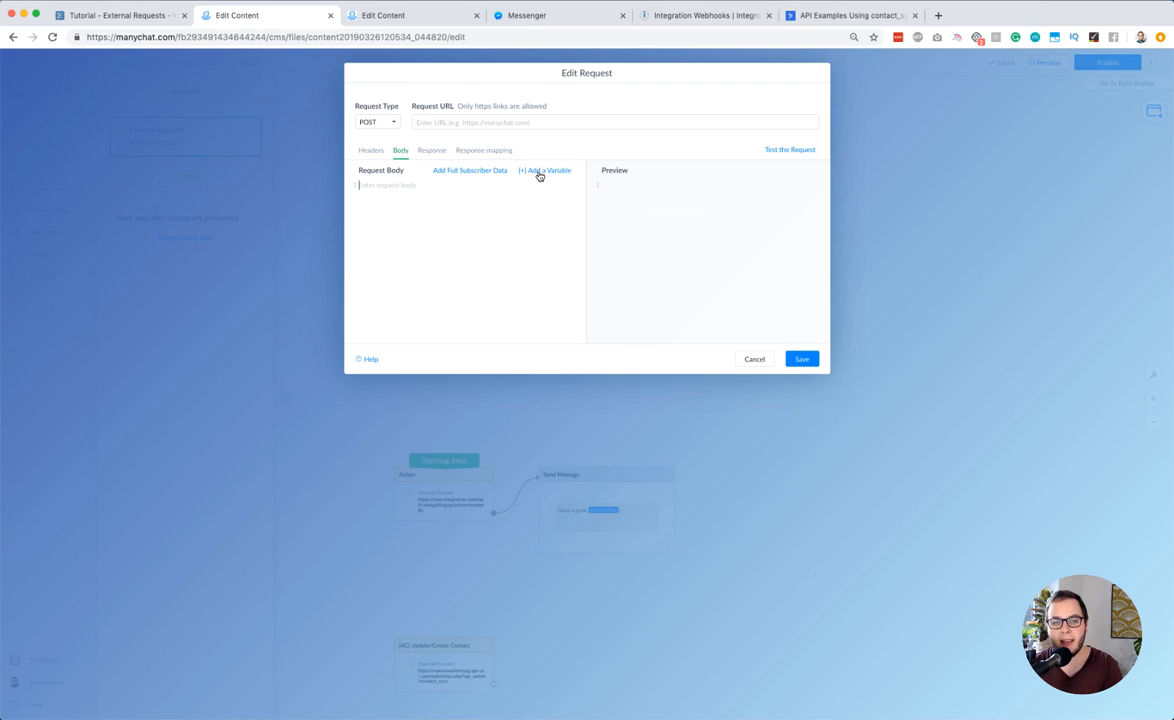
Insert the First Name variable on its own into the request body
left_click(538, 171)
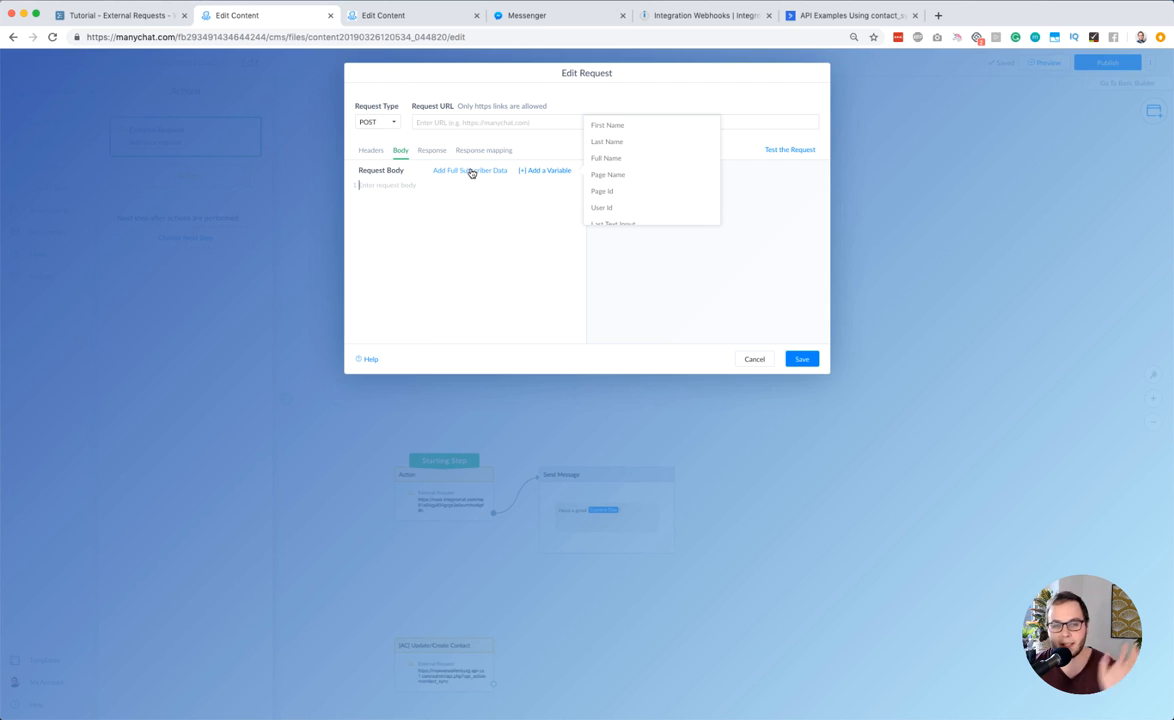
left_click(609, 131)
left_click(425, 221)
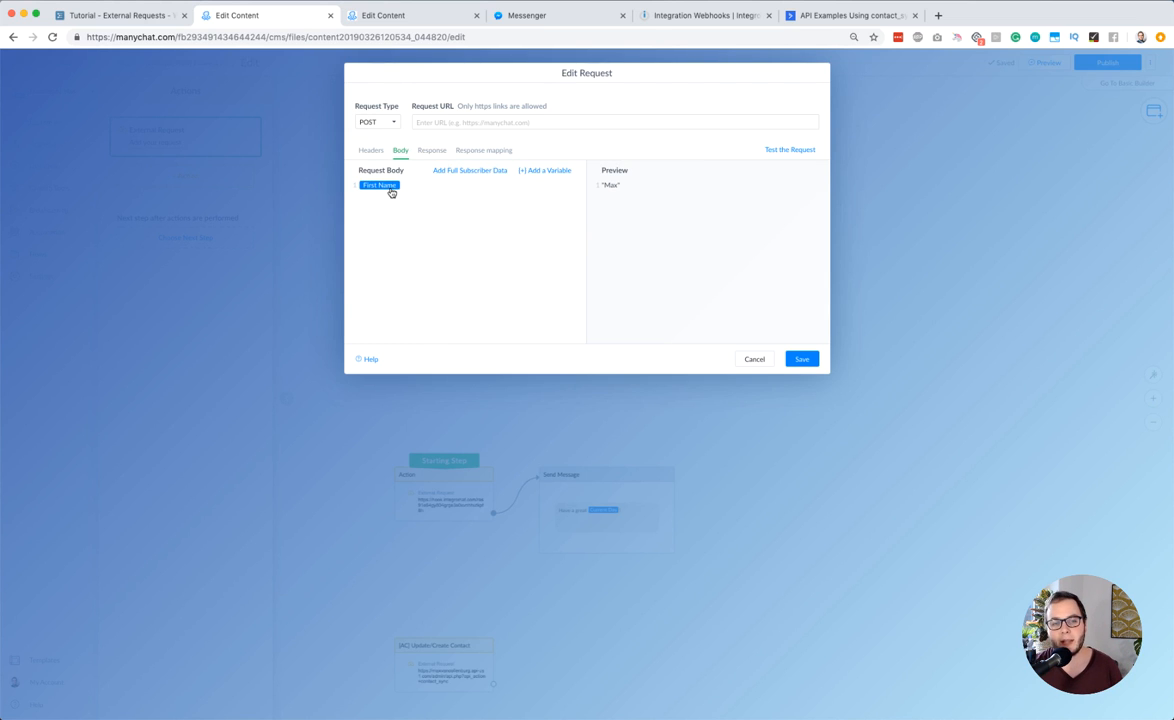
Toggle Encode to JSON on the First Name variable, leave it disabled, and delete the variable from the request body
left_click(391, 188)
left_click(413, 177)
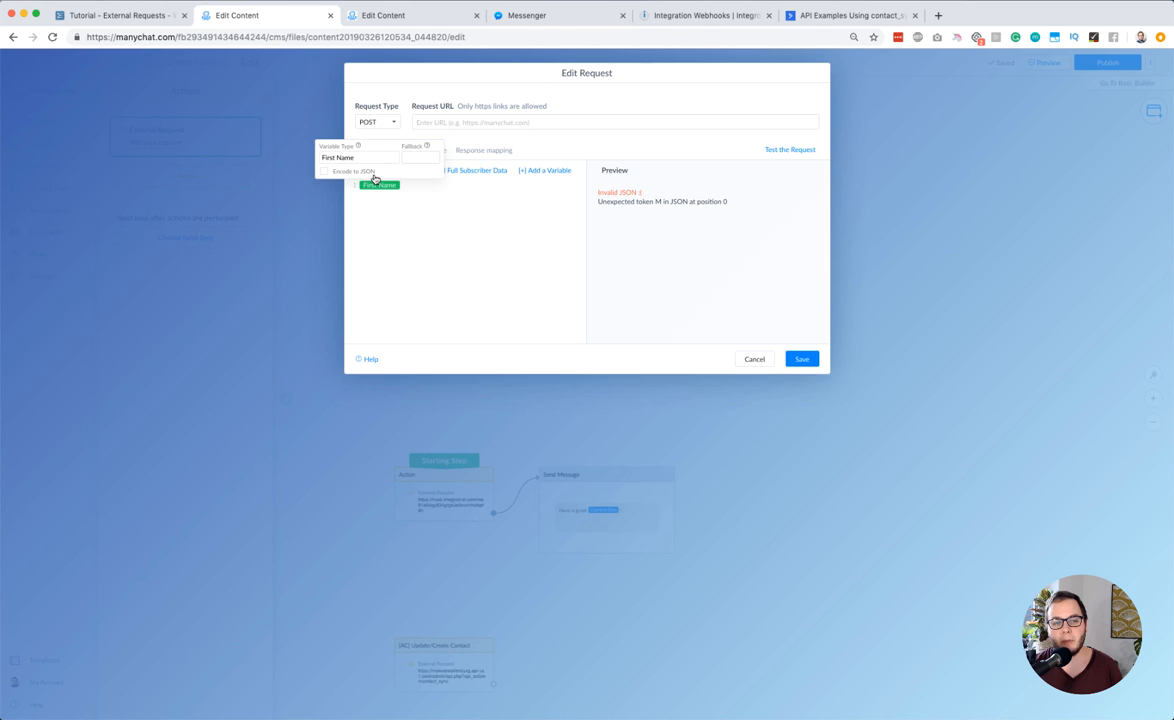
left_click(326, 172)
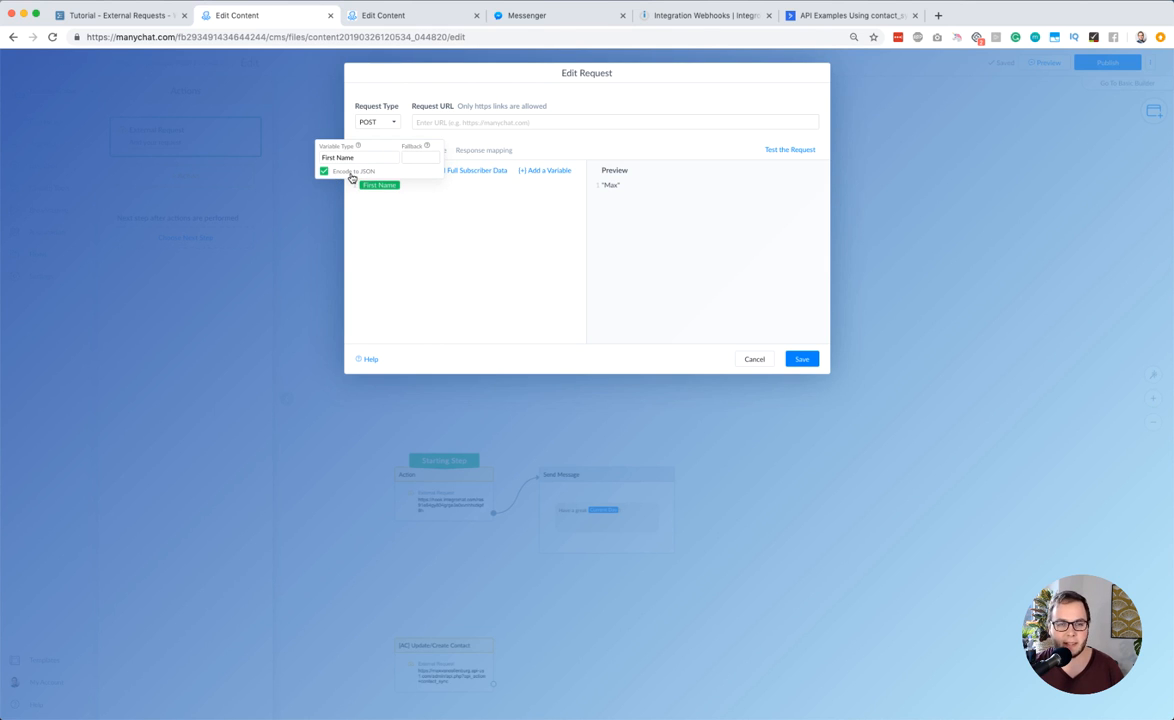
left_click(323, 171)
left_click(456, 197)
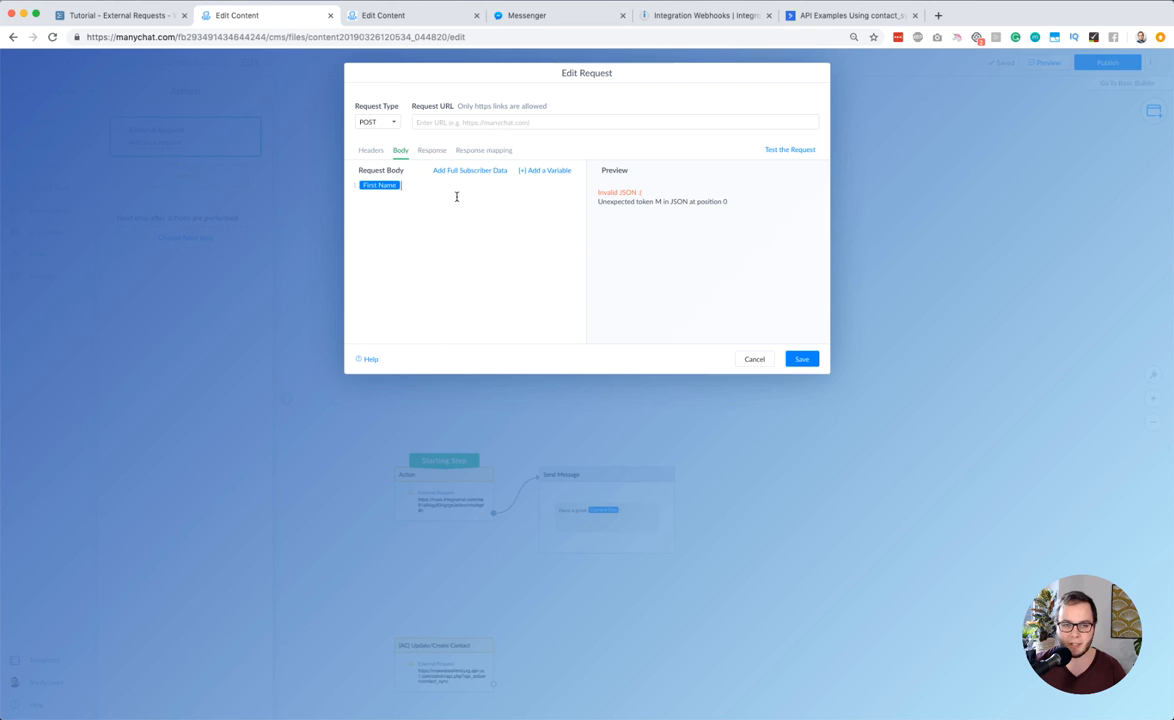
key("BackSpace")
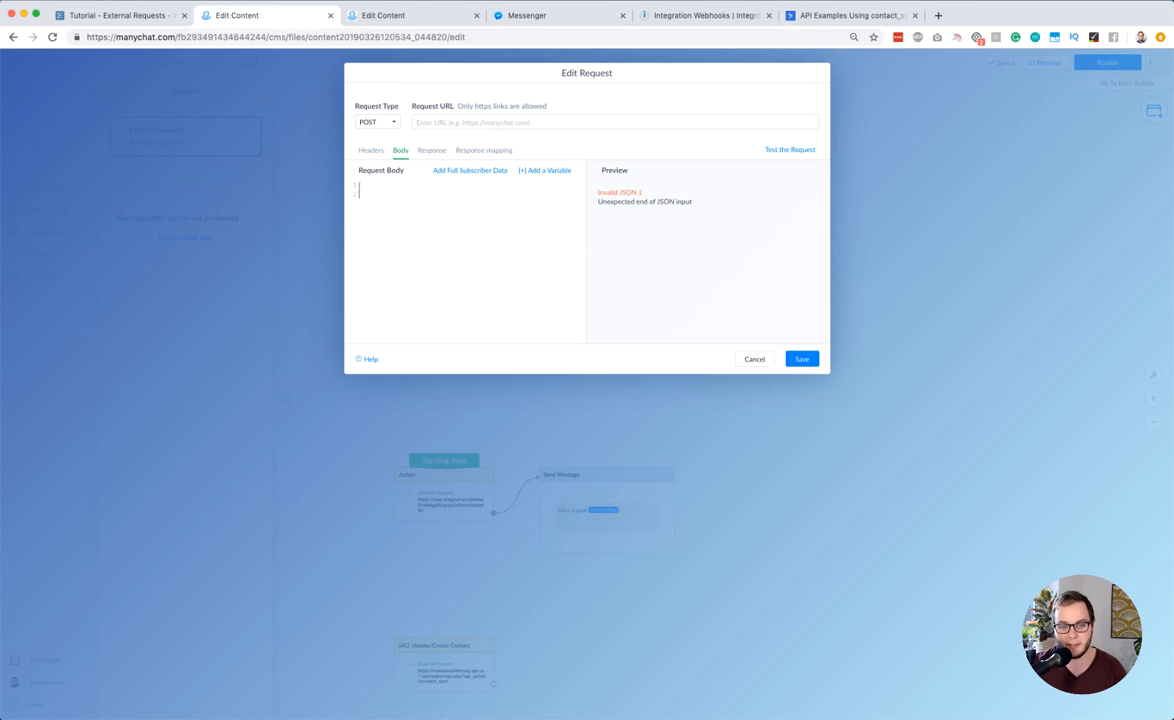
Write a JSON request body in braces with the key "name" and the First Name variable in quotes as its value
type("\"name\":\"")
left_click(540, 171)
key("Return")
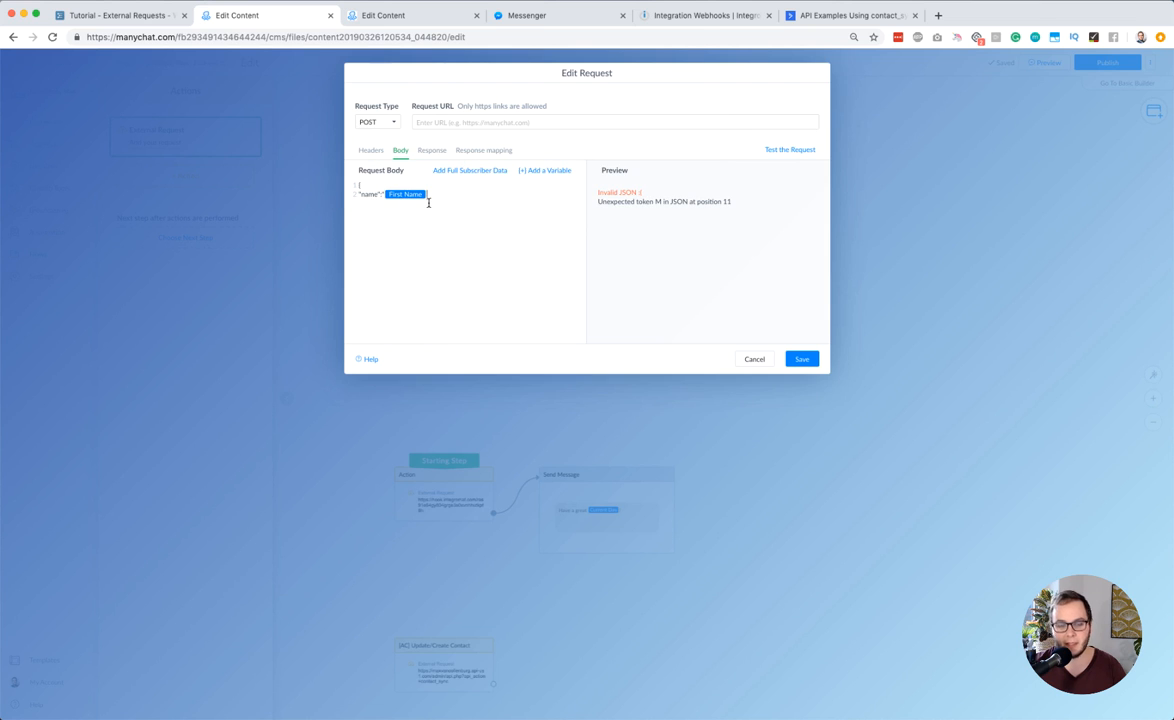
type("\"")
key("Return")
type("}")
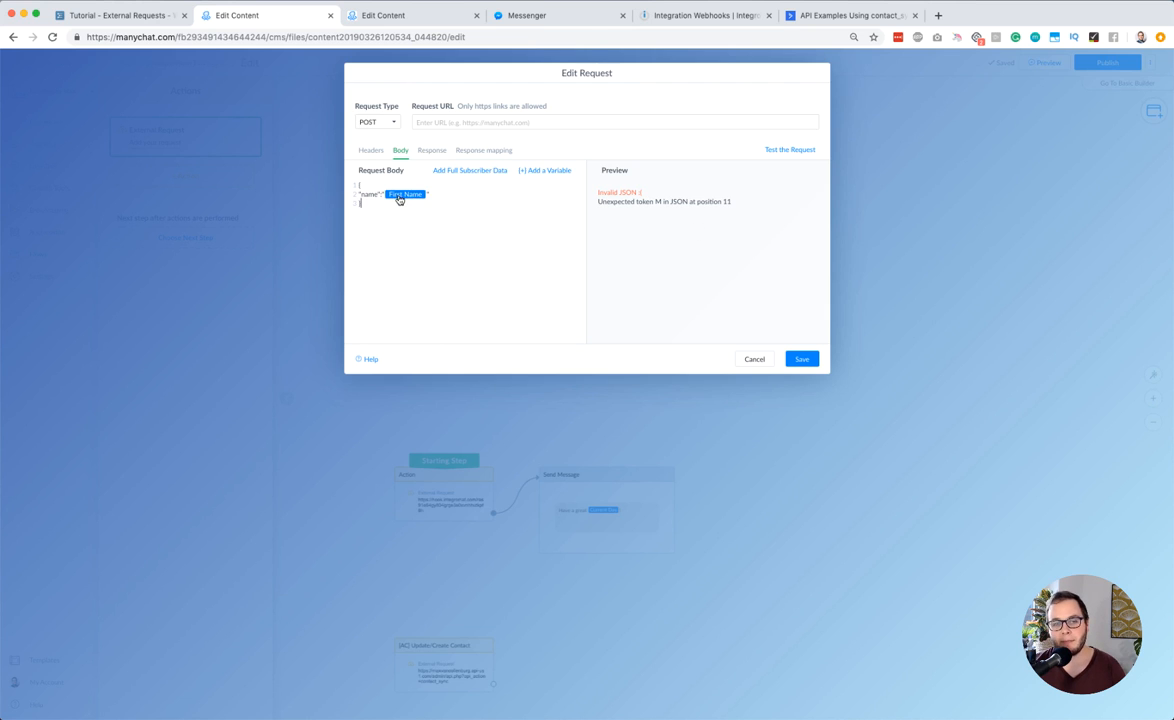
Examine the JSON validation message in the body preview to identify the offending token and position
double_click(611, 192)
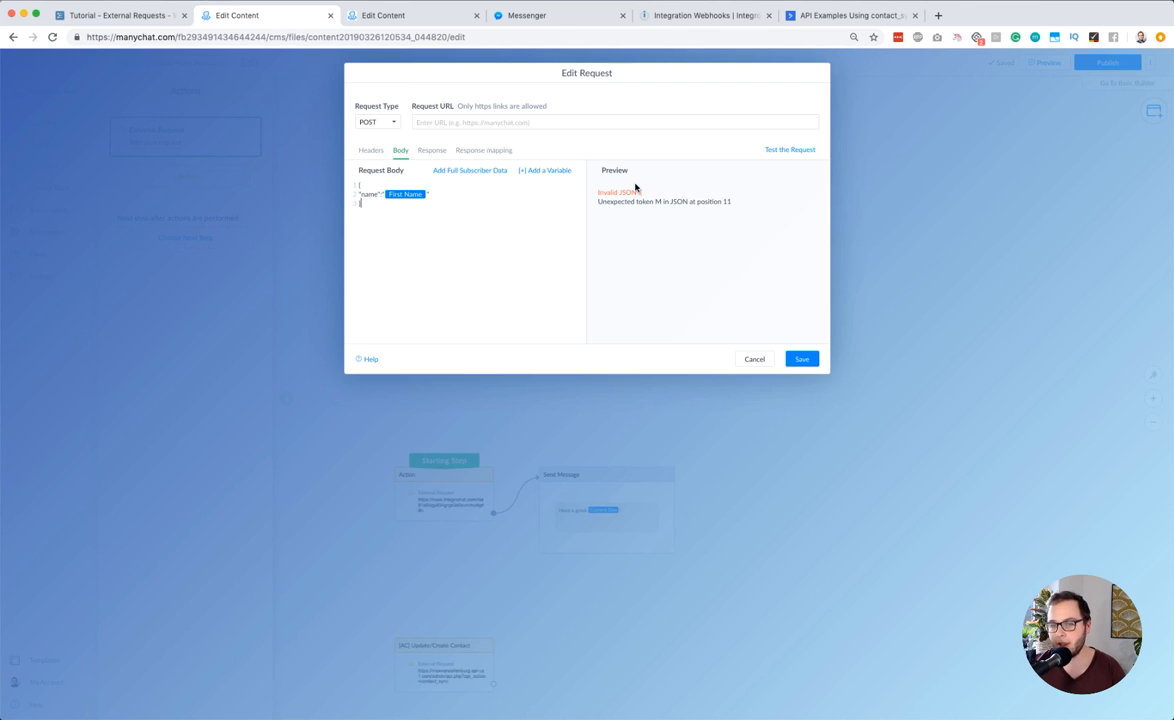
left_click_drag(603, 200, 722, 197)
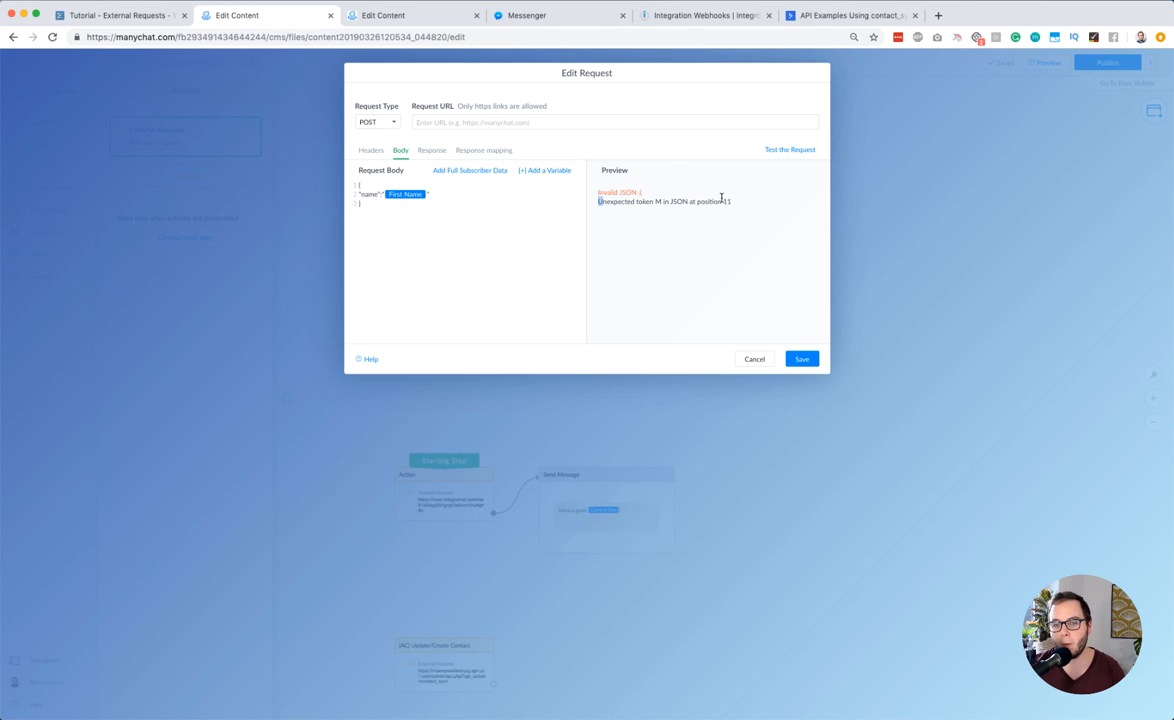
double_click(659, 201)
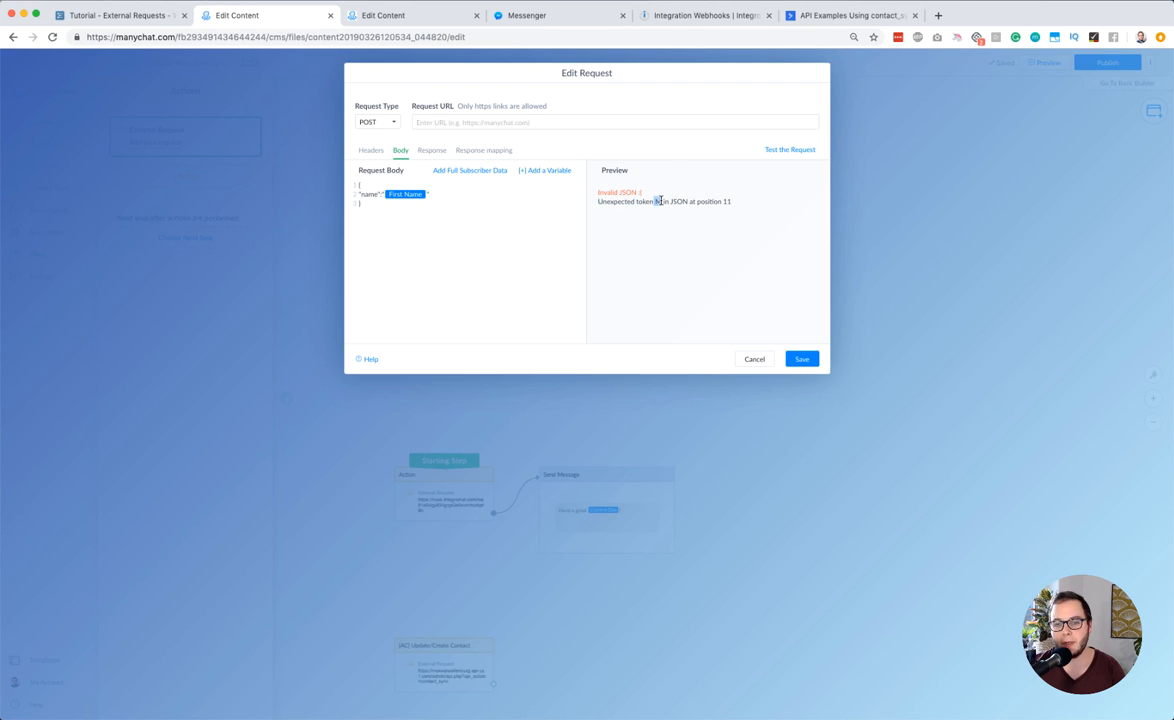
Disable Encode to JSON for the First Name variable in the request body
left_click(414, 200)
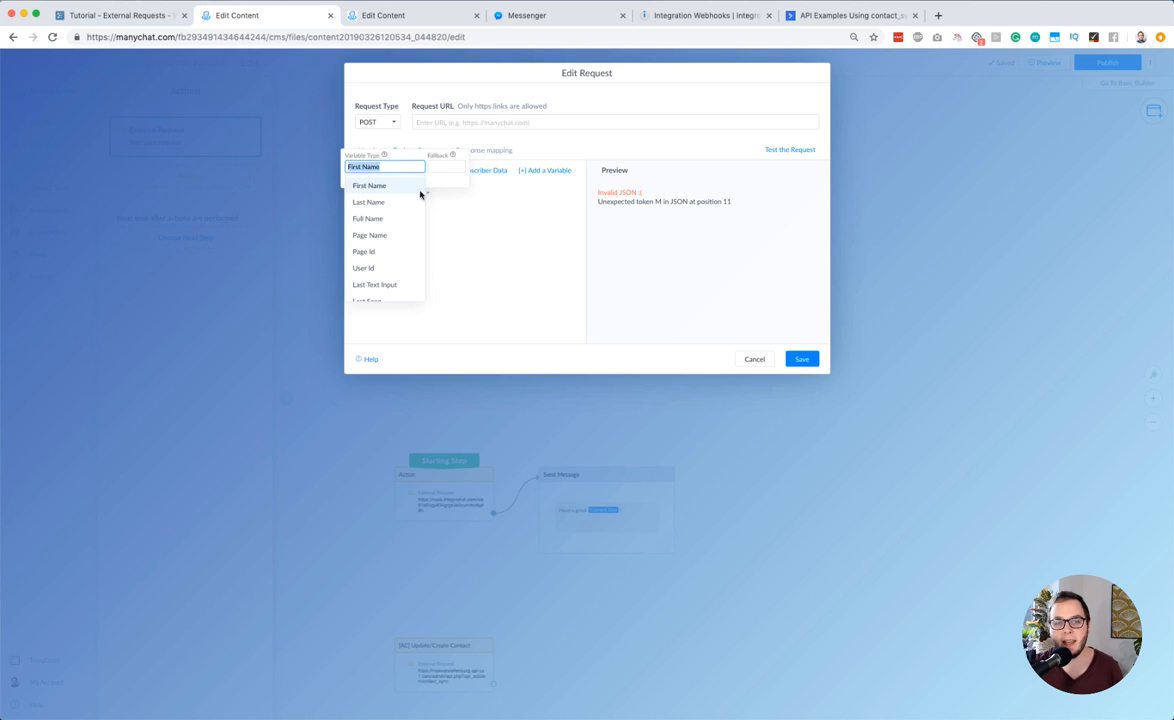
left_click(439, 168)
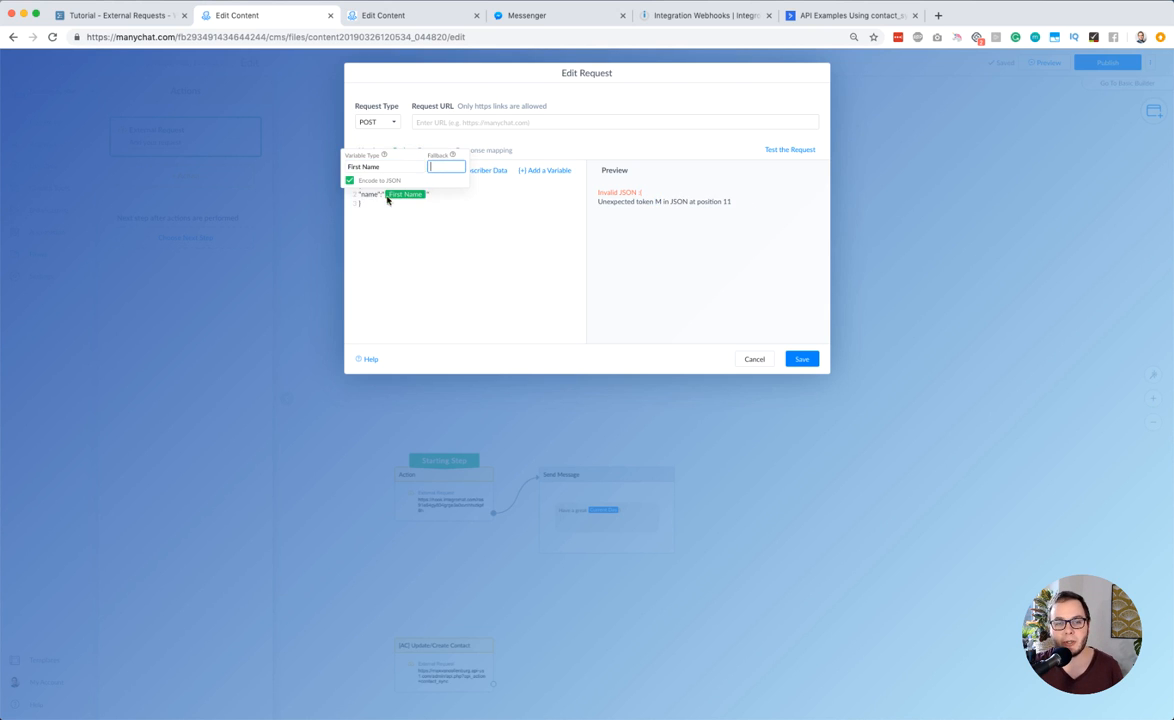
left_click(350, 181)
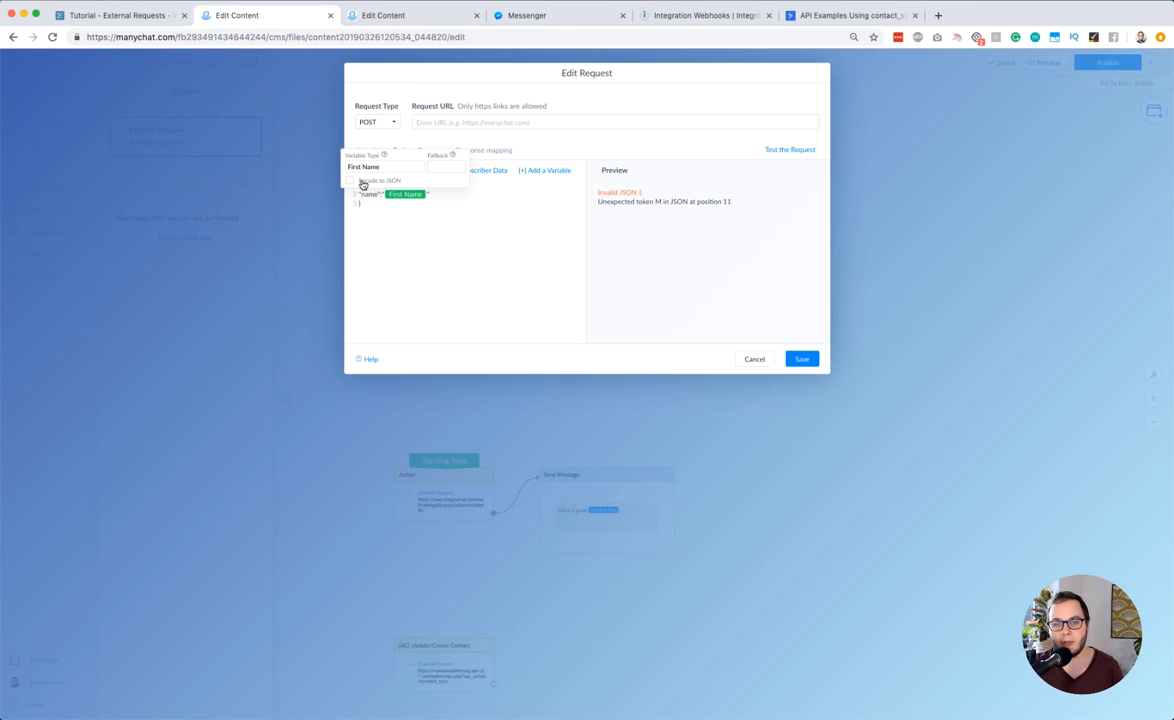
left_click(394, 212)
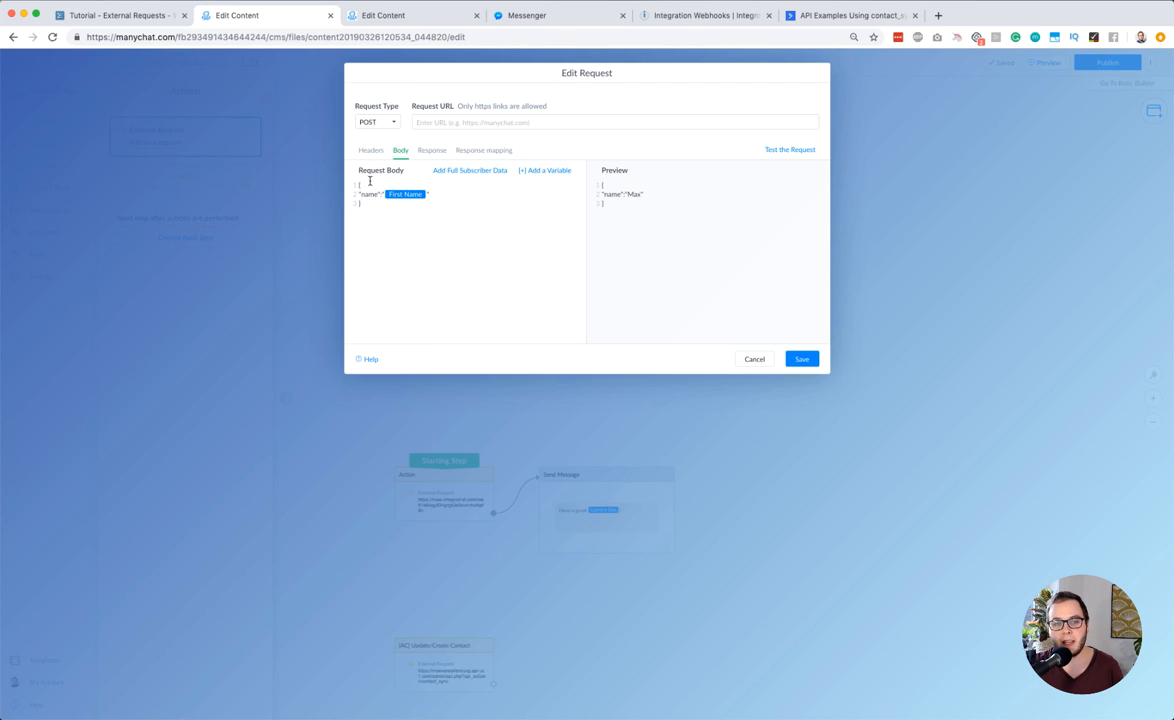
Add a response mapping with the JSONPath $.join_url
left_click(431, 151)
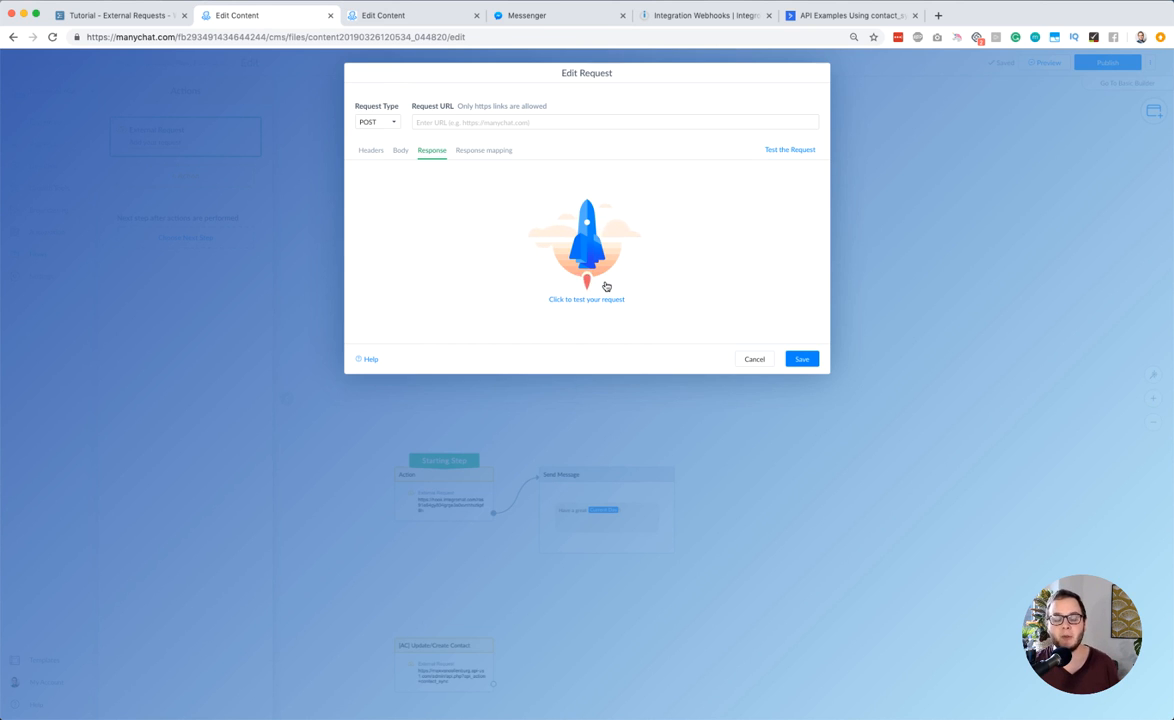
left_click(468, 152)
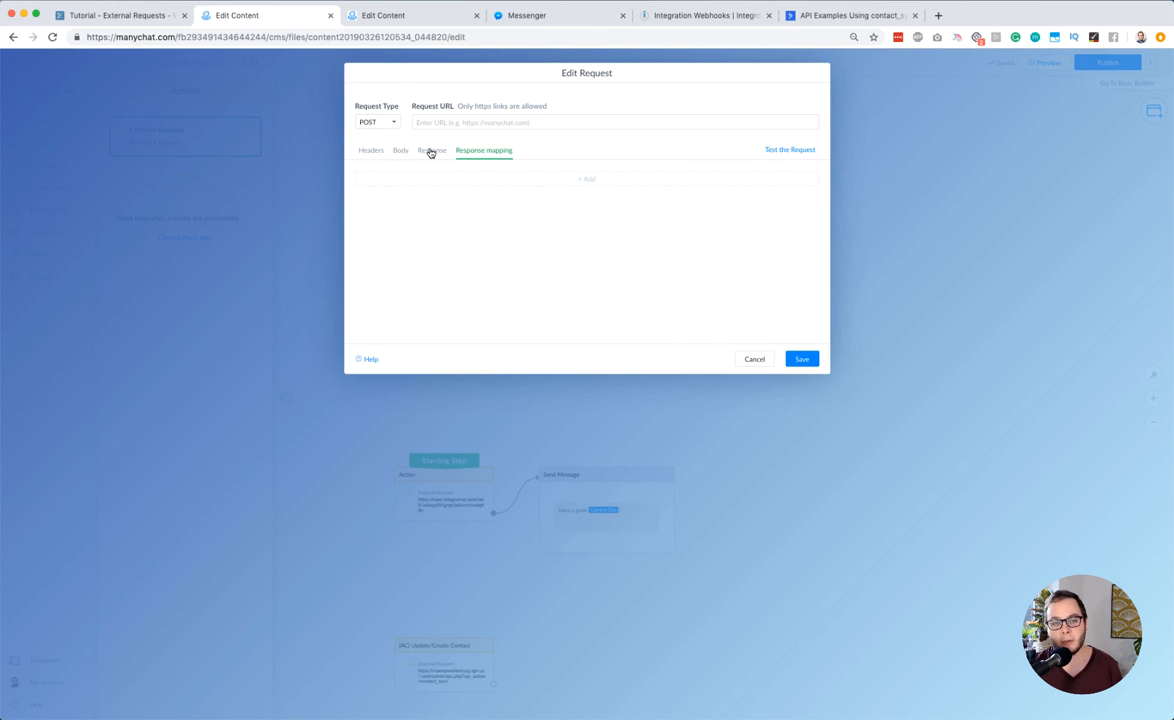
left_click(429, 150)
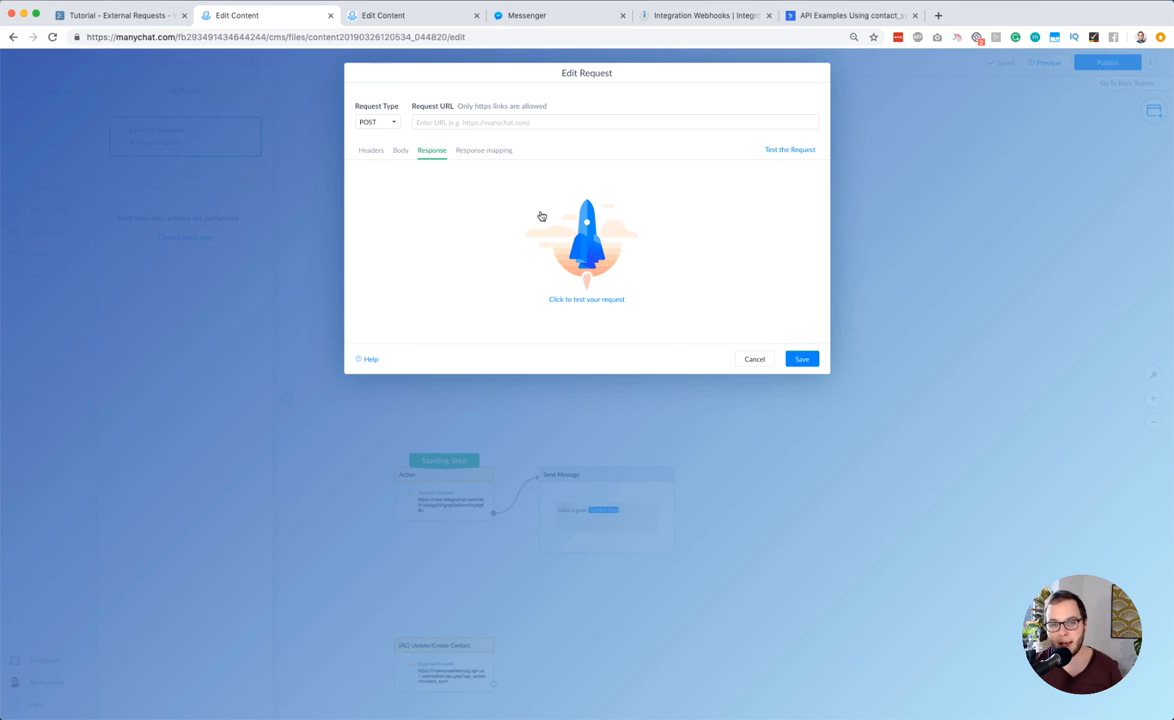
left_click(481, 151)
left_click(459, 181)
left_click(375, 187)
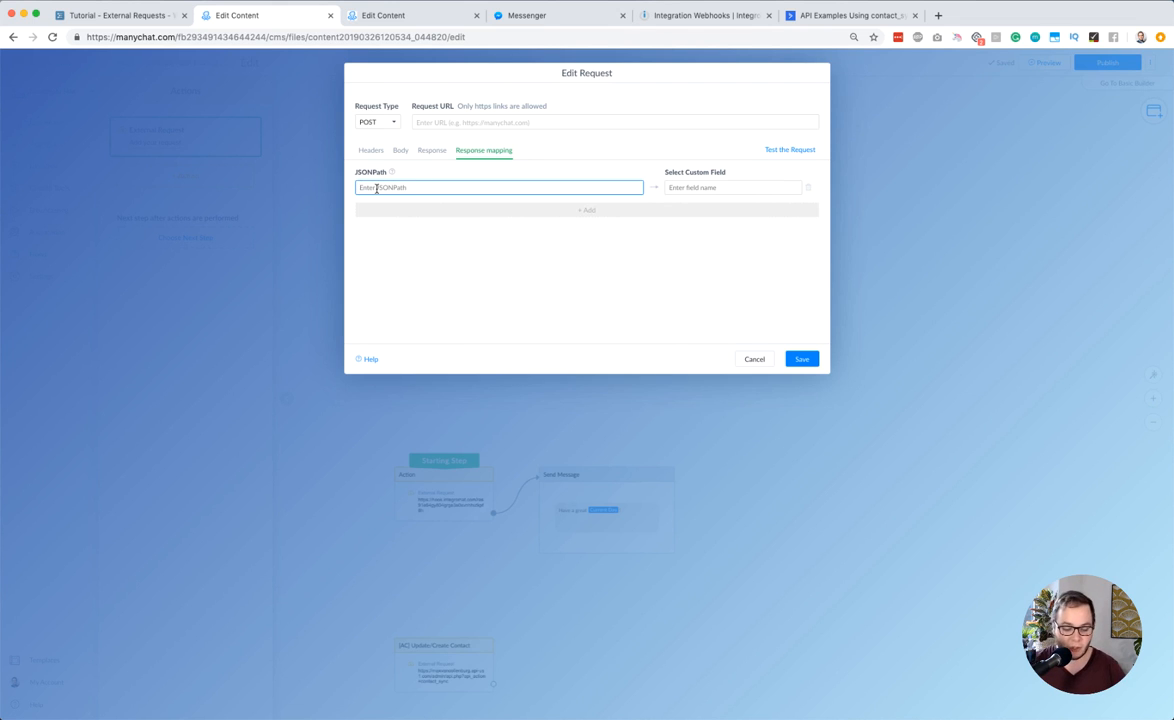
type("$.join")
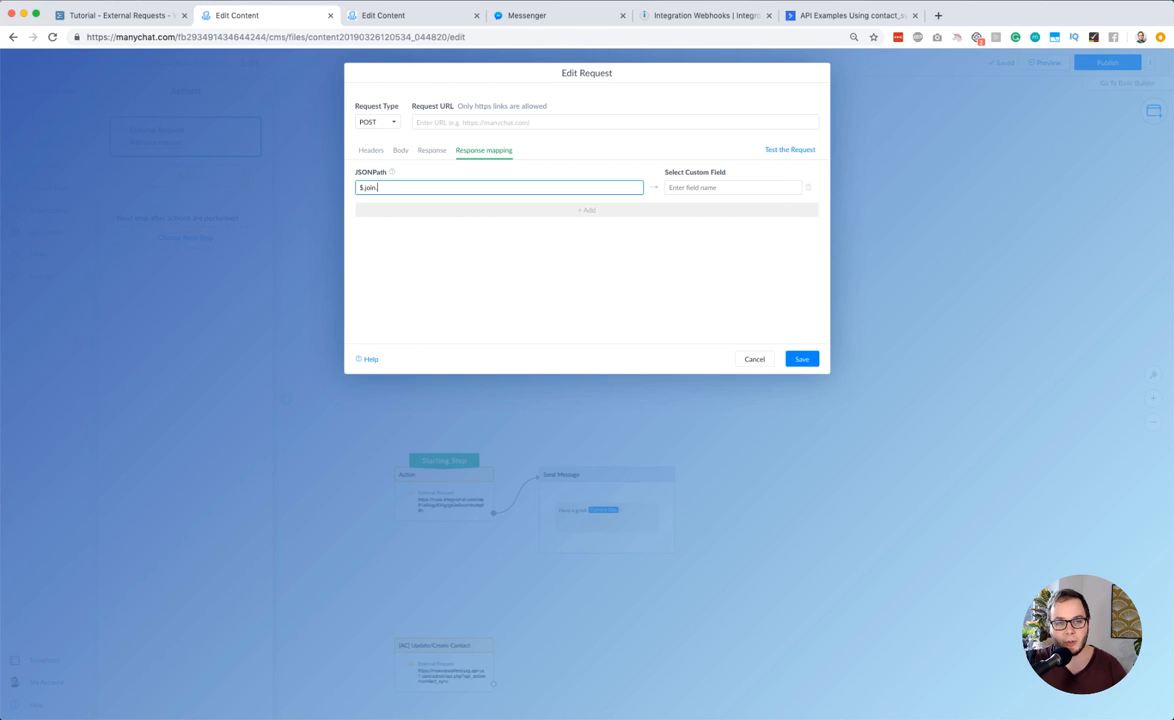
type("_url")
Assign the Webinar Unique URL custom field to the $.join_url mapping
left_click(684, 187)
scroll(697, 275, "down", 5)
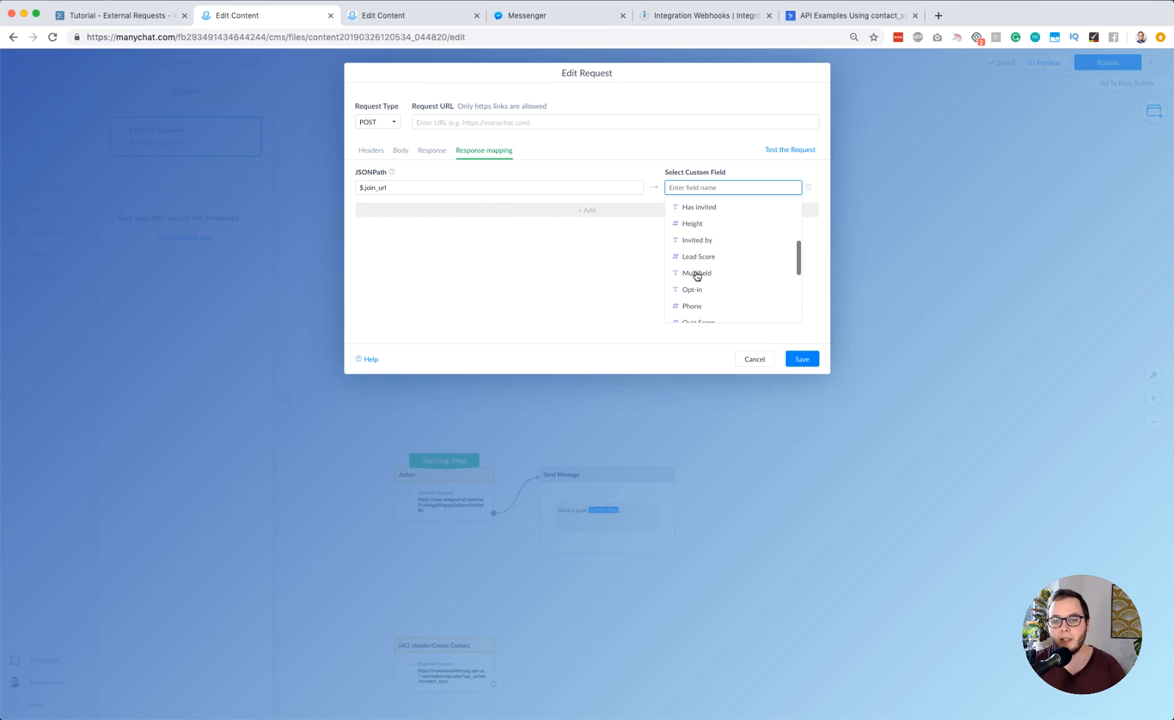
scroll(733, 303, "down", 3)
left_click(733, 300)
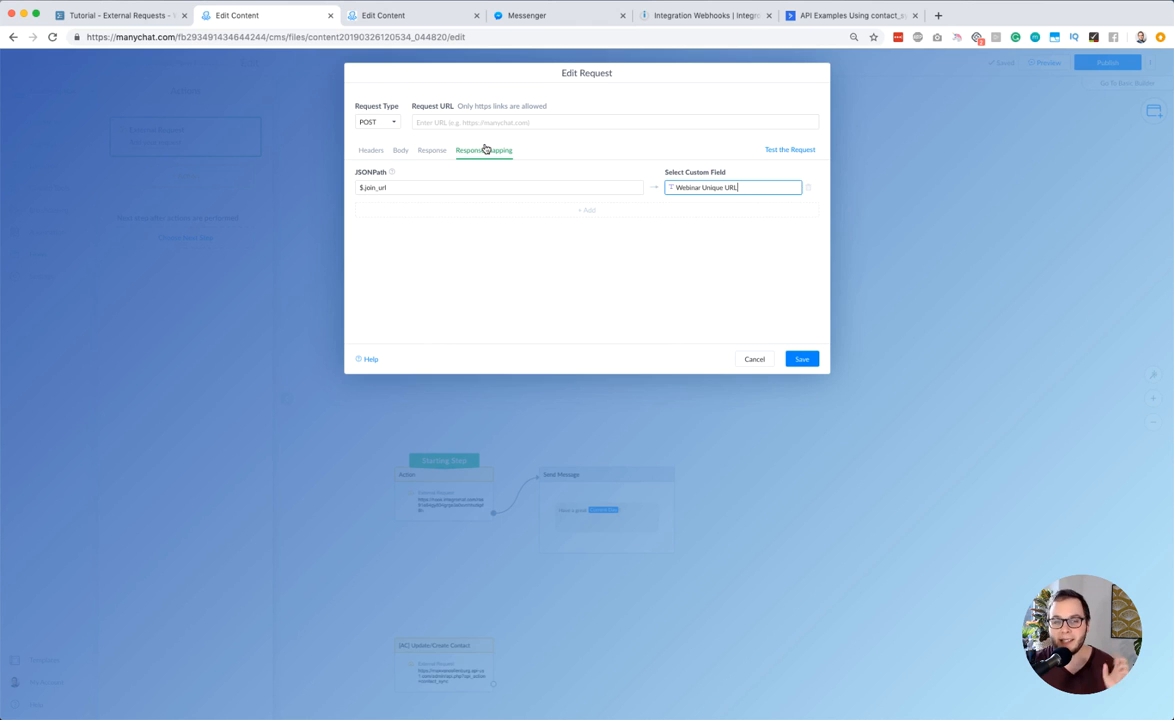
Show the request headers, then switch the request type to GET and back to POST
left_click(371, 151)
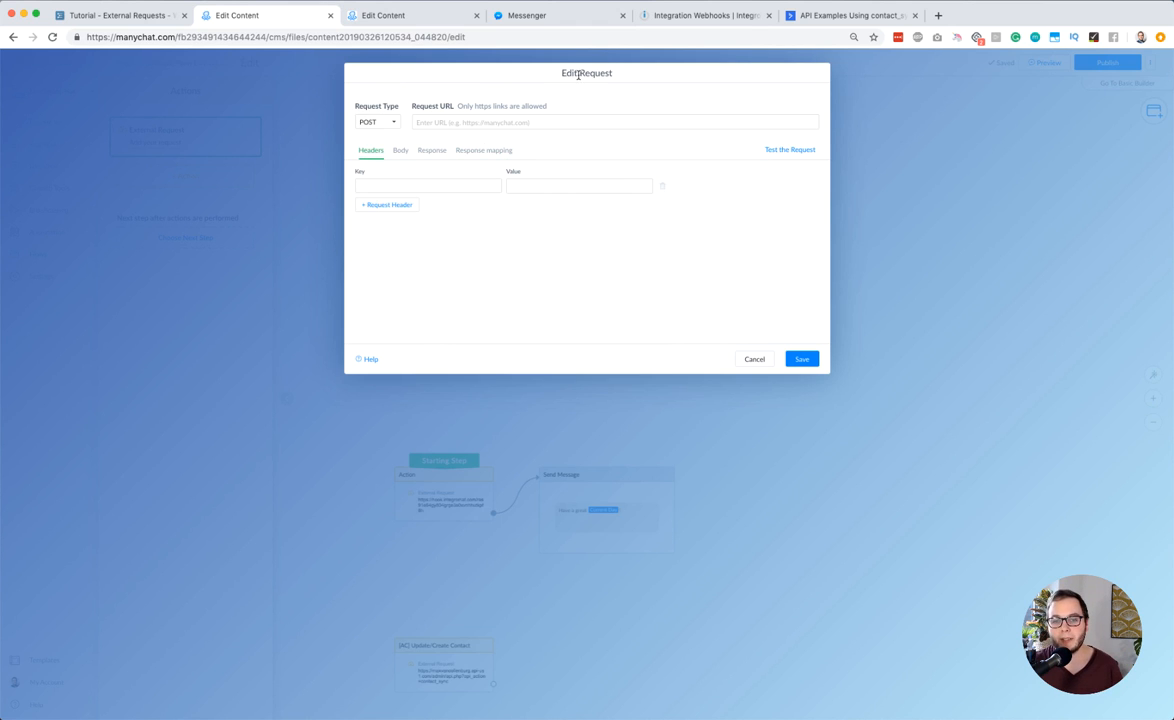
left_click(374, 123)
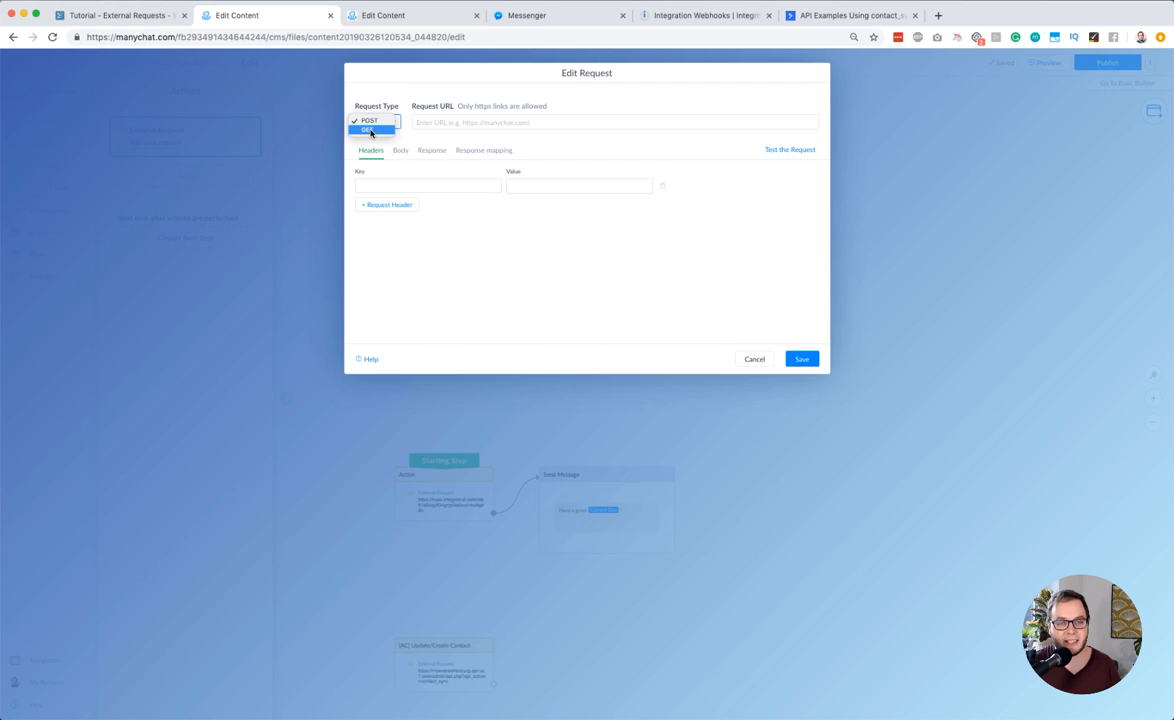
left_click(371, 132)
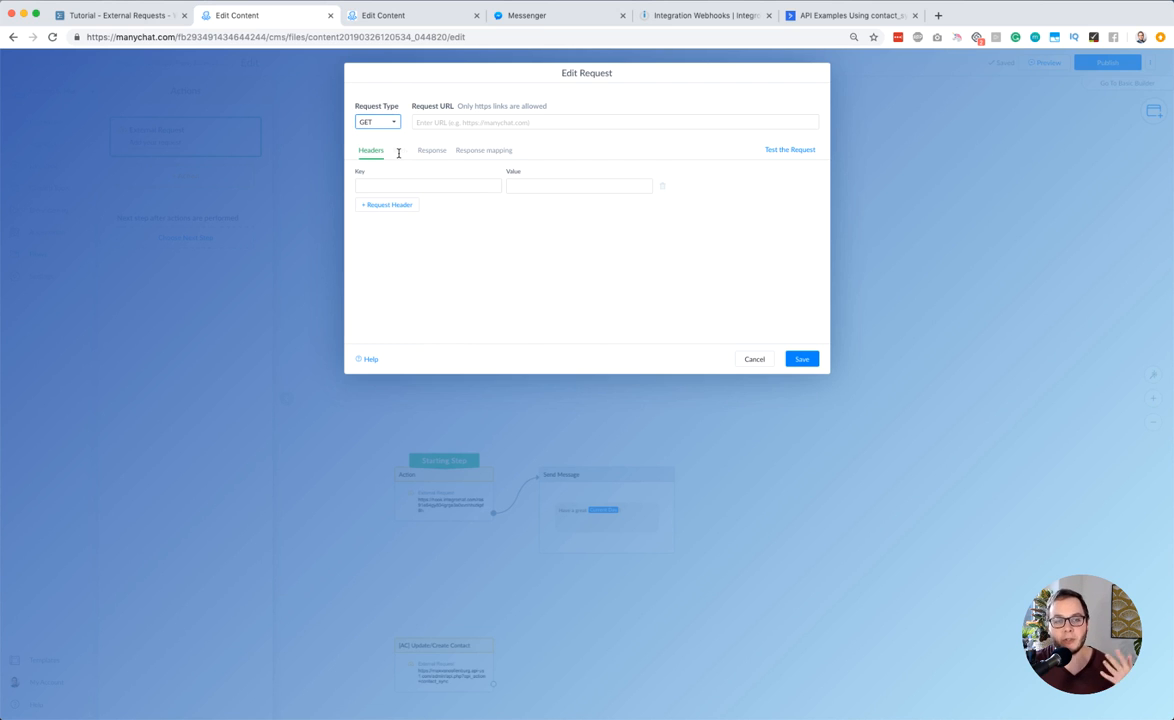
left_click(376, 120)
left_click(372, 112)
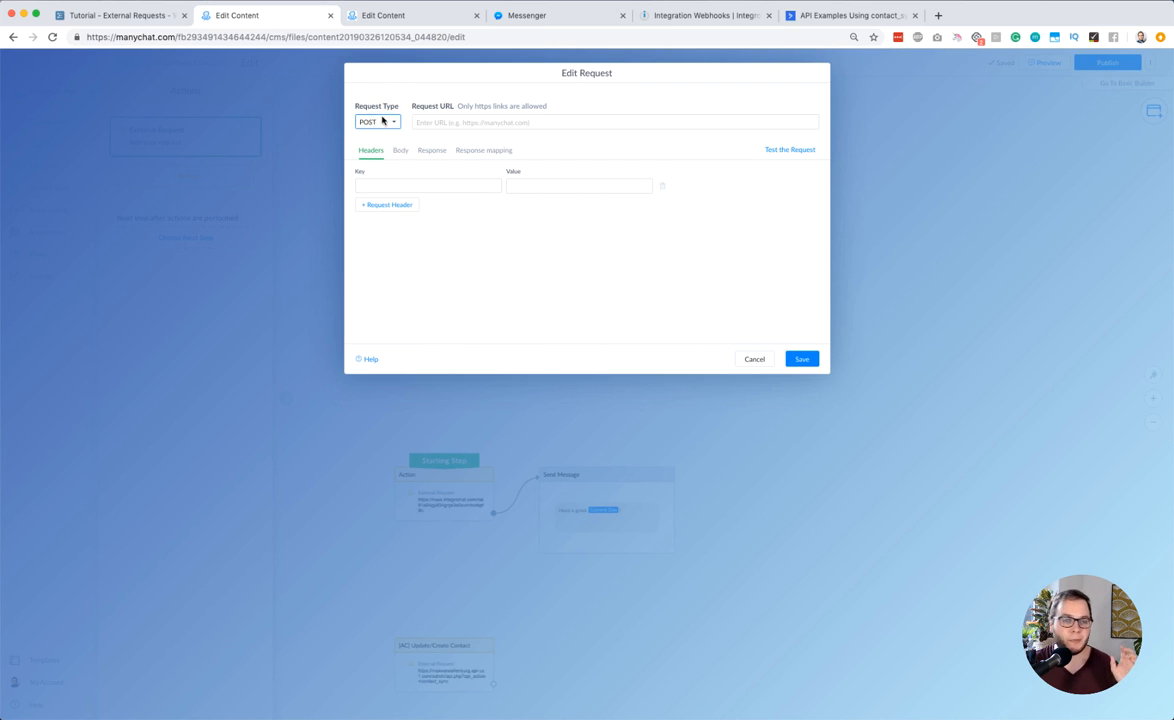
Review the request's body, response and response mapping, including the mapping's JSONPath
left_click(400, 150)
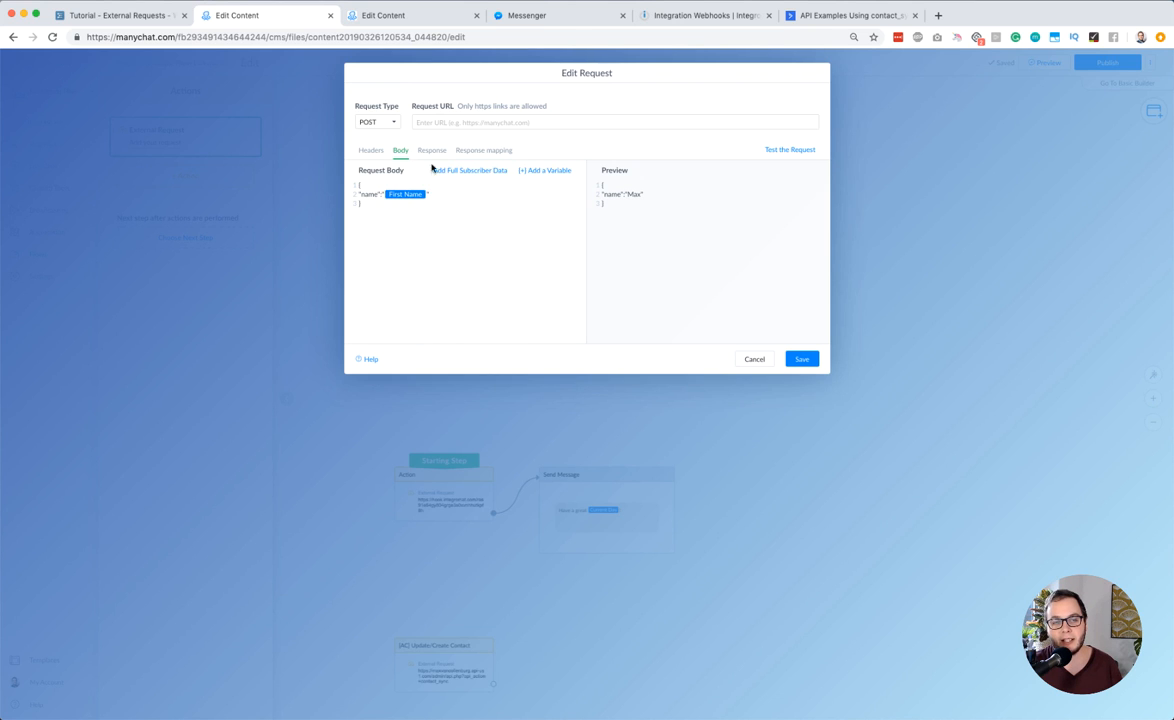
left_click(434, 150)
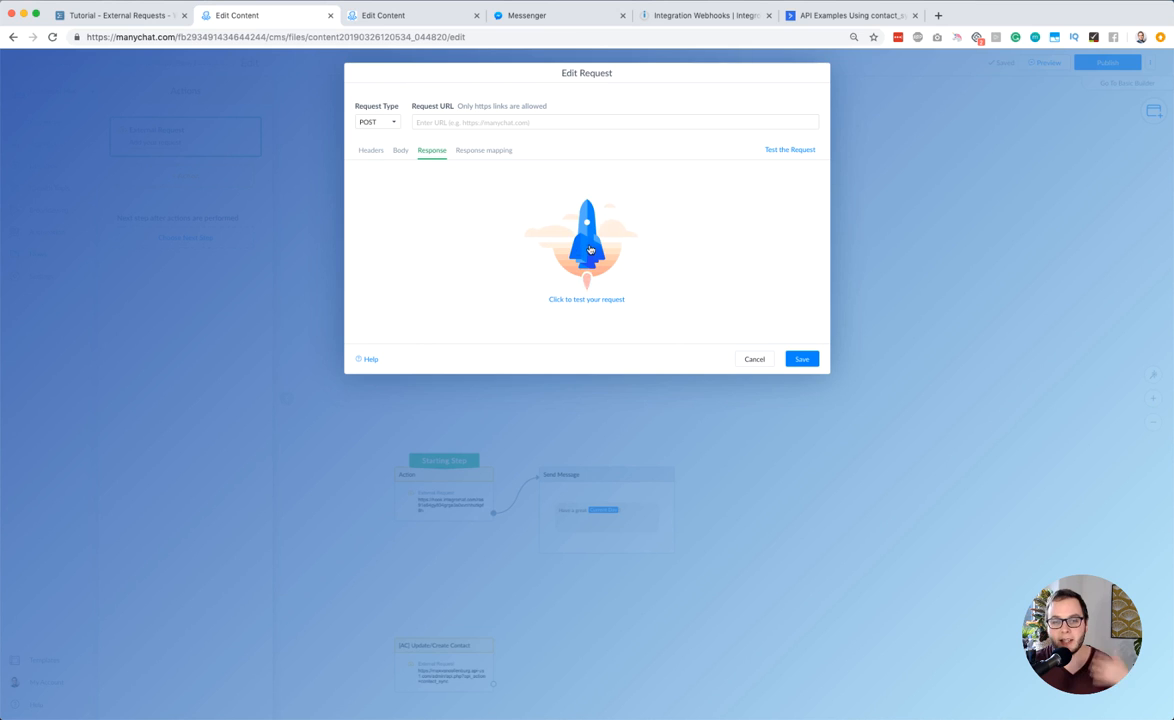
left_click(483, 153)
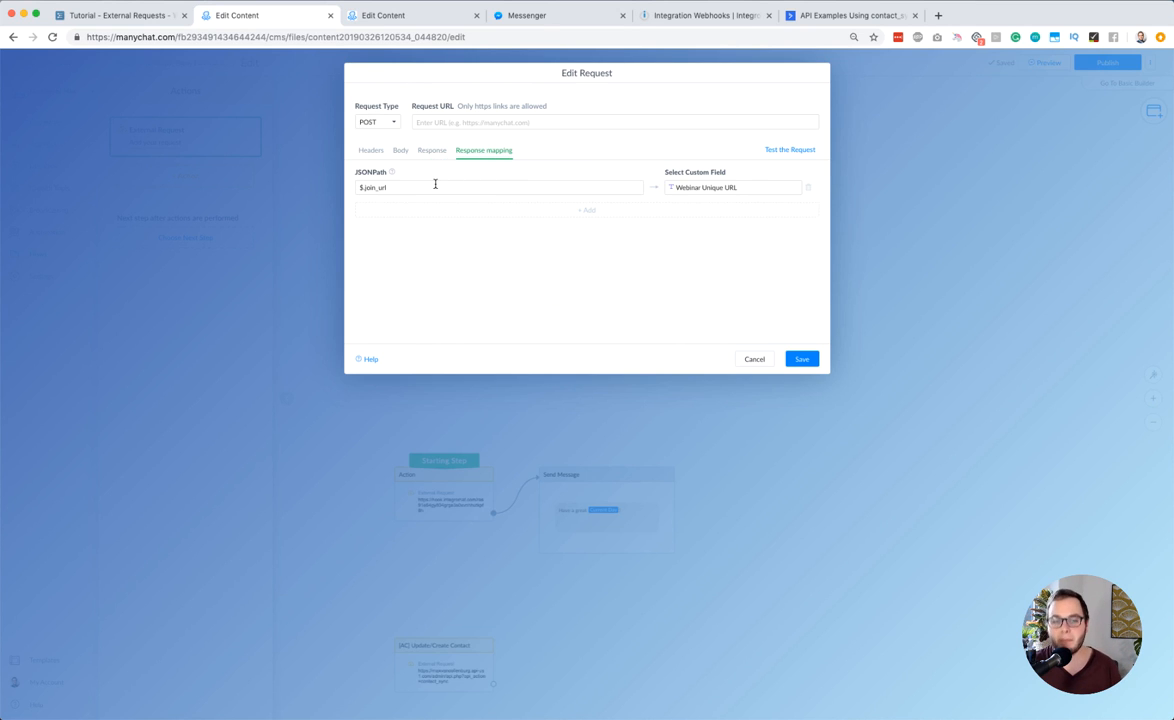
triple_click(384, 188)
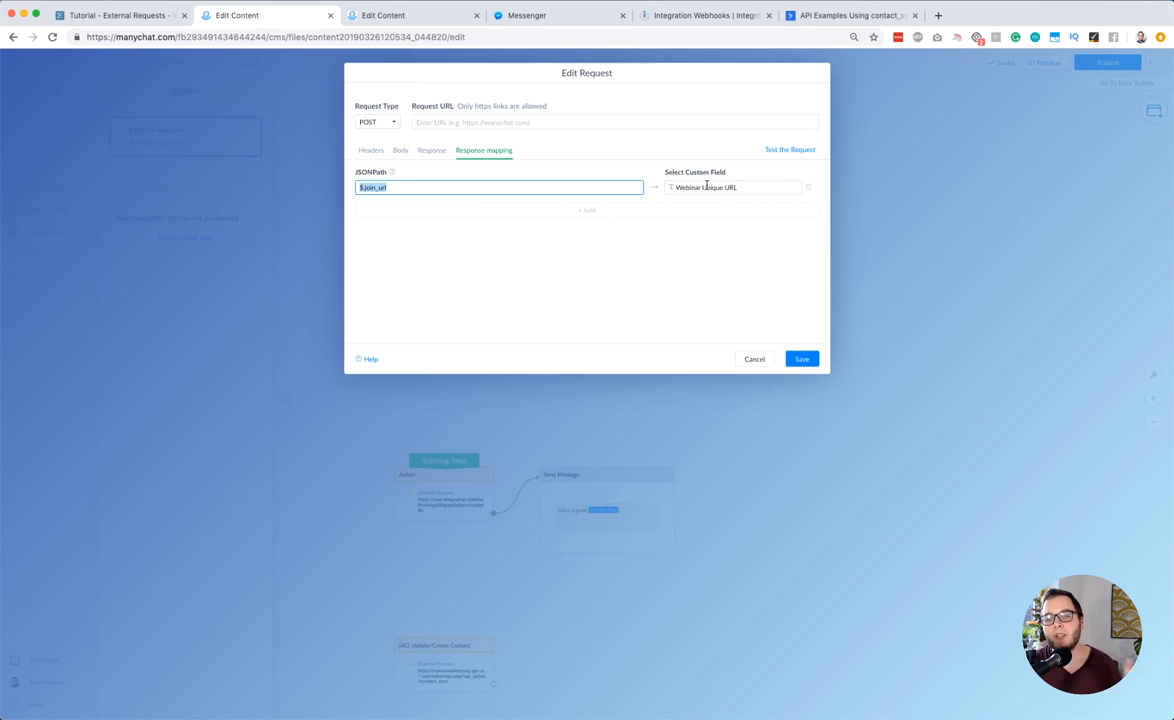
Switch to the WorkFlowy tutorial outline and expand the item "How do you write simple JSON?"
left_click(136, 17)
left_click(480, 281)
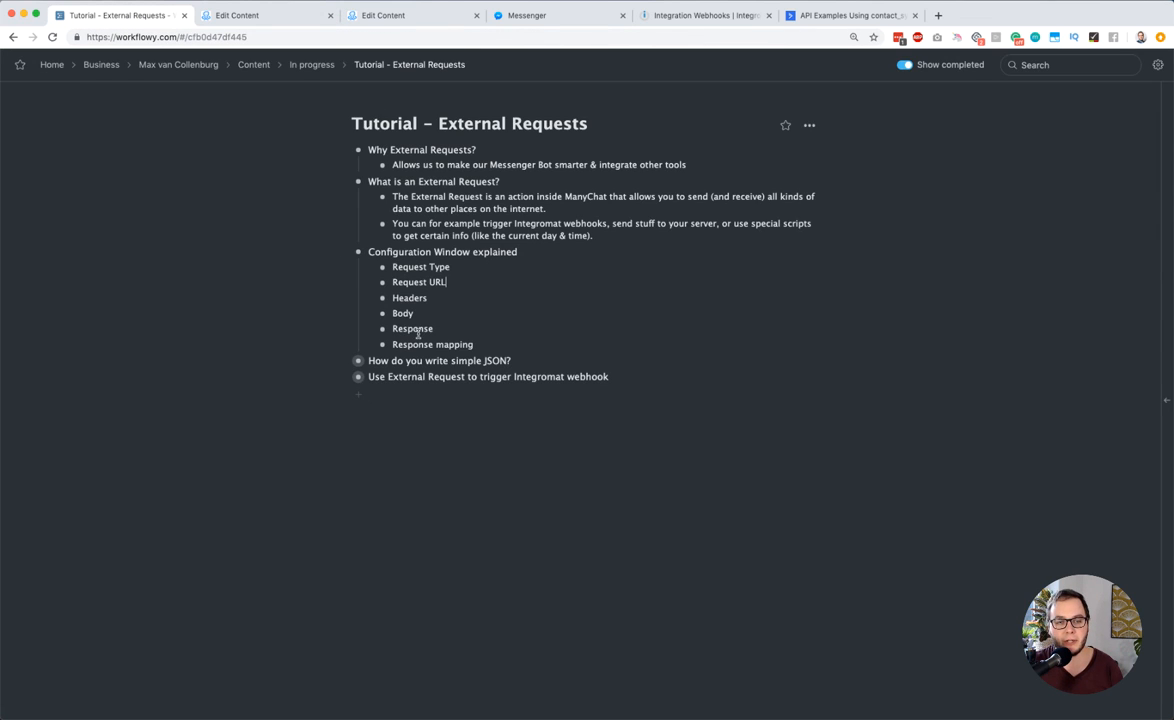
left_click(343, 360)
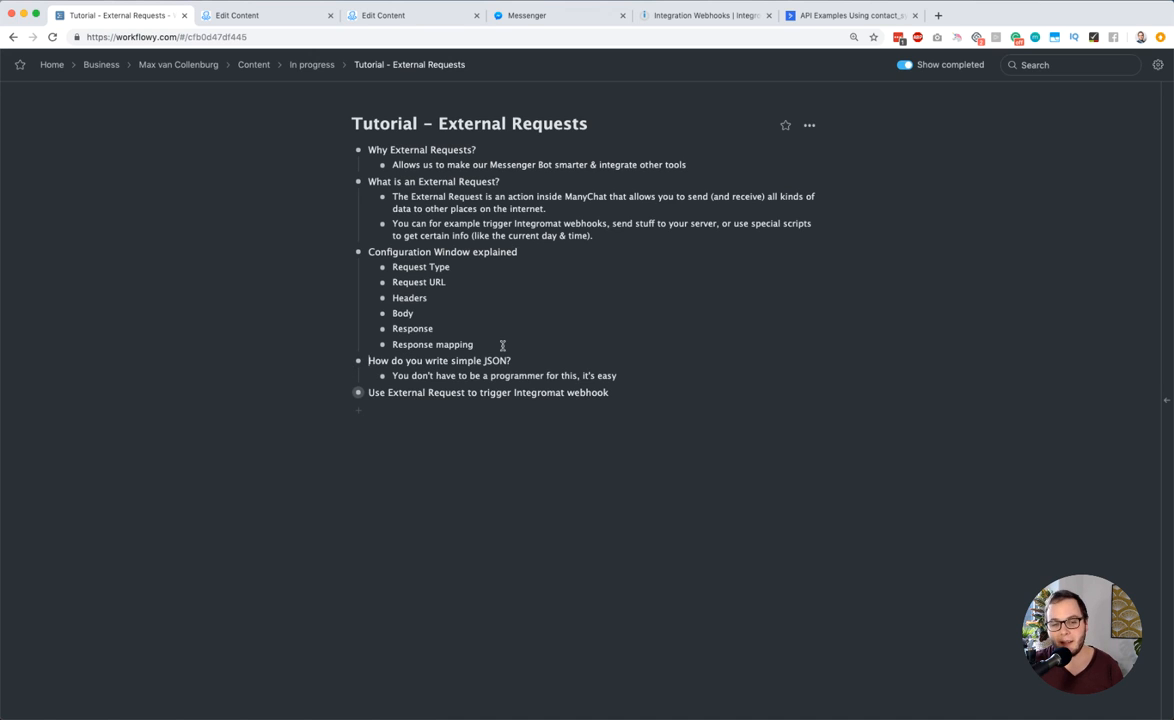
triple_click(495, 358)
left_click(464, 360)
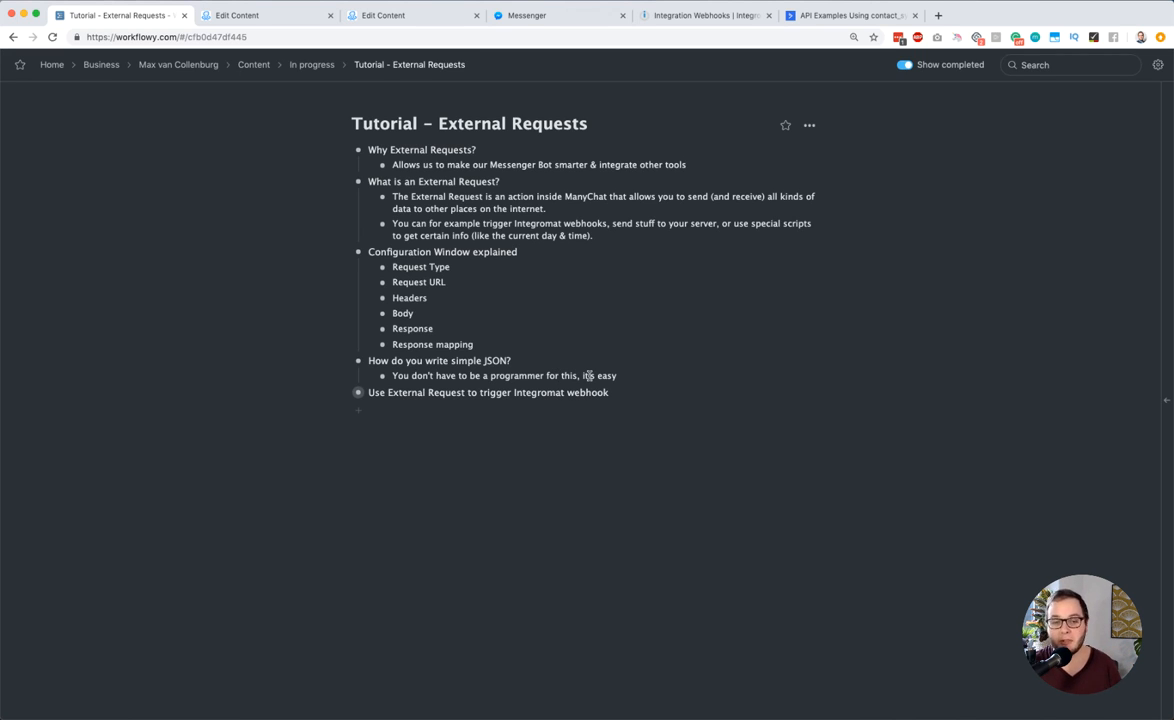
Return to the ManyChat request and clear its entire request body
left_click(245, 15)
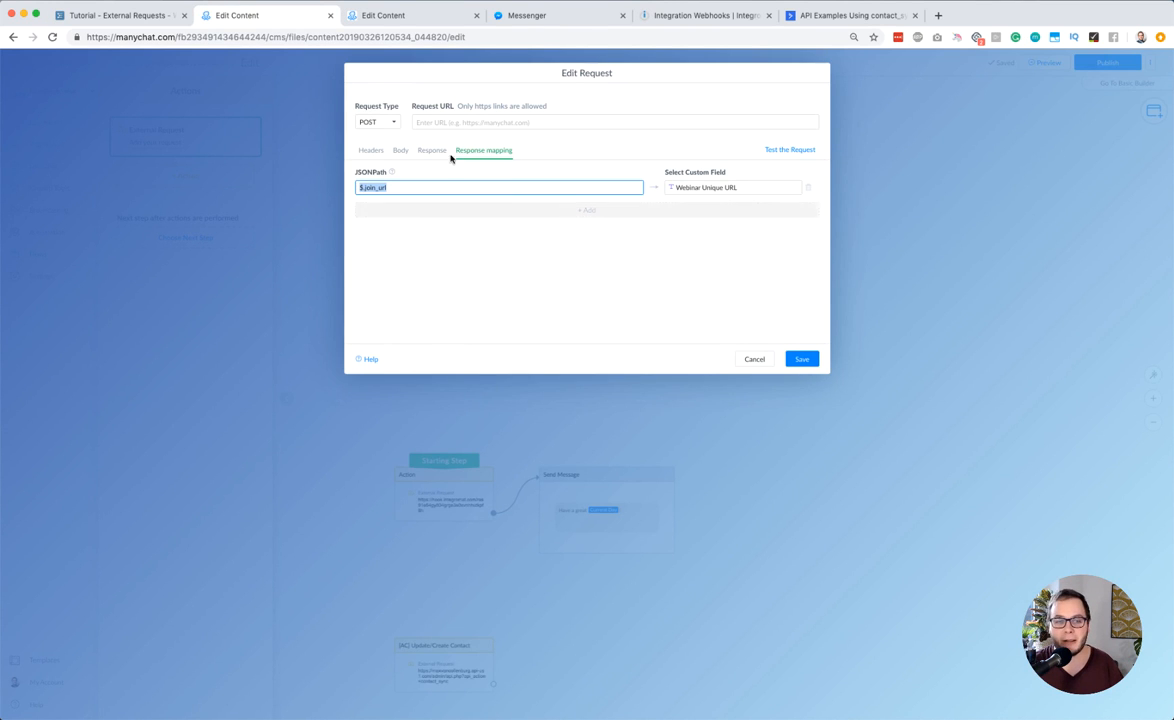
left_click(400, 150)
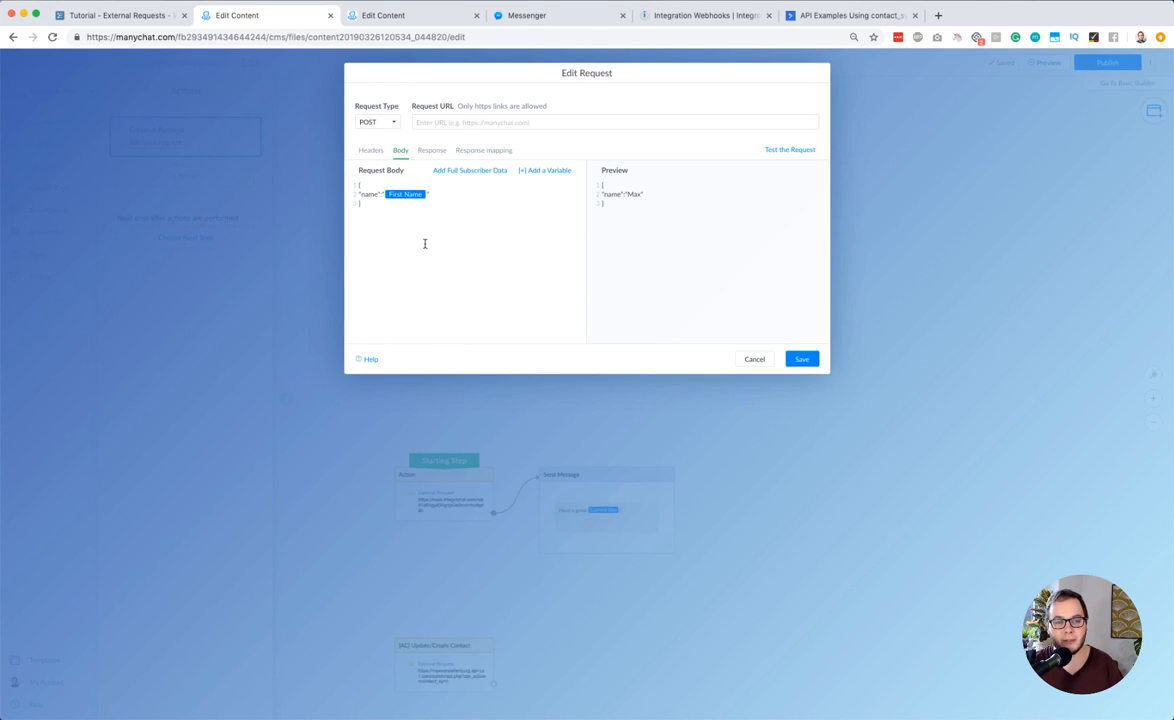
key("super+a")
key("BackSpace")
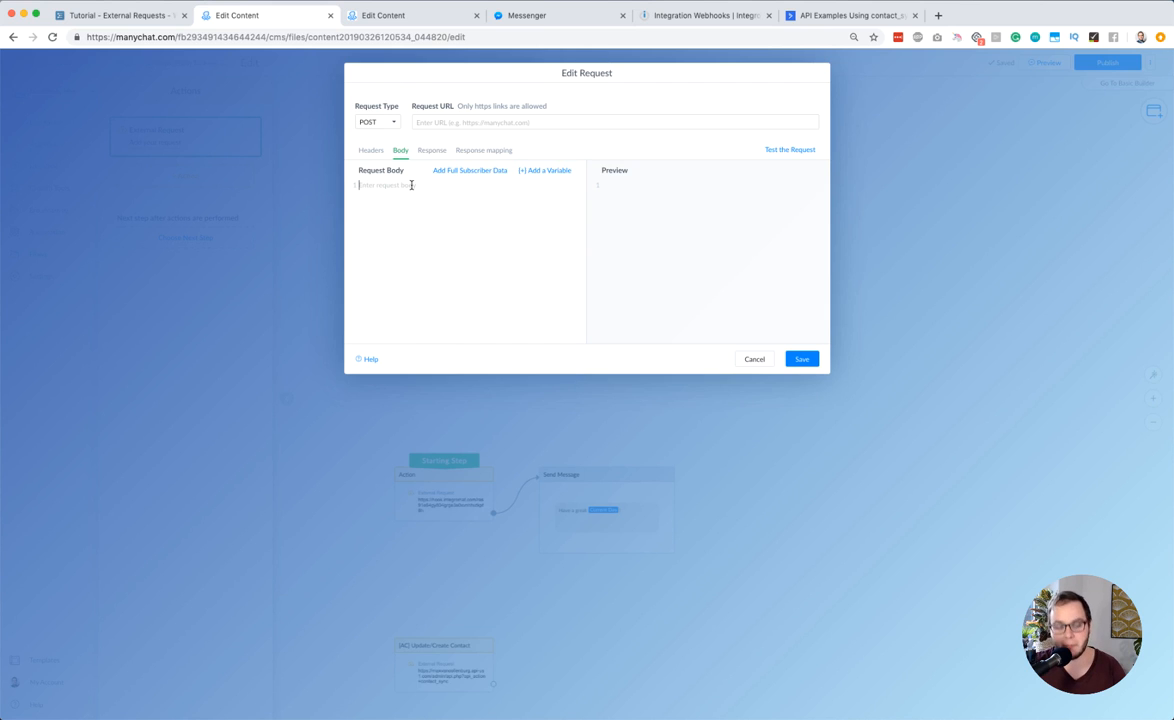
Write a JSON request body in braces with the key "fruit" and the value "bananas"
left_click(411, 185)
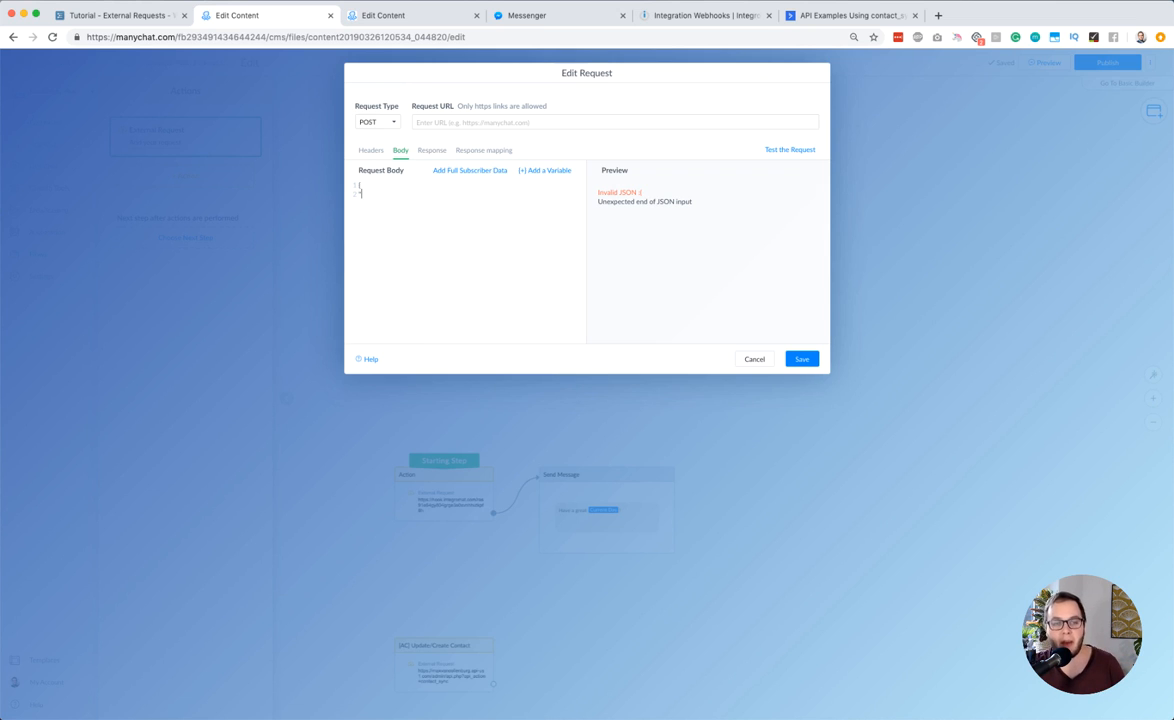
type("\"fruit")
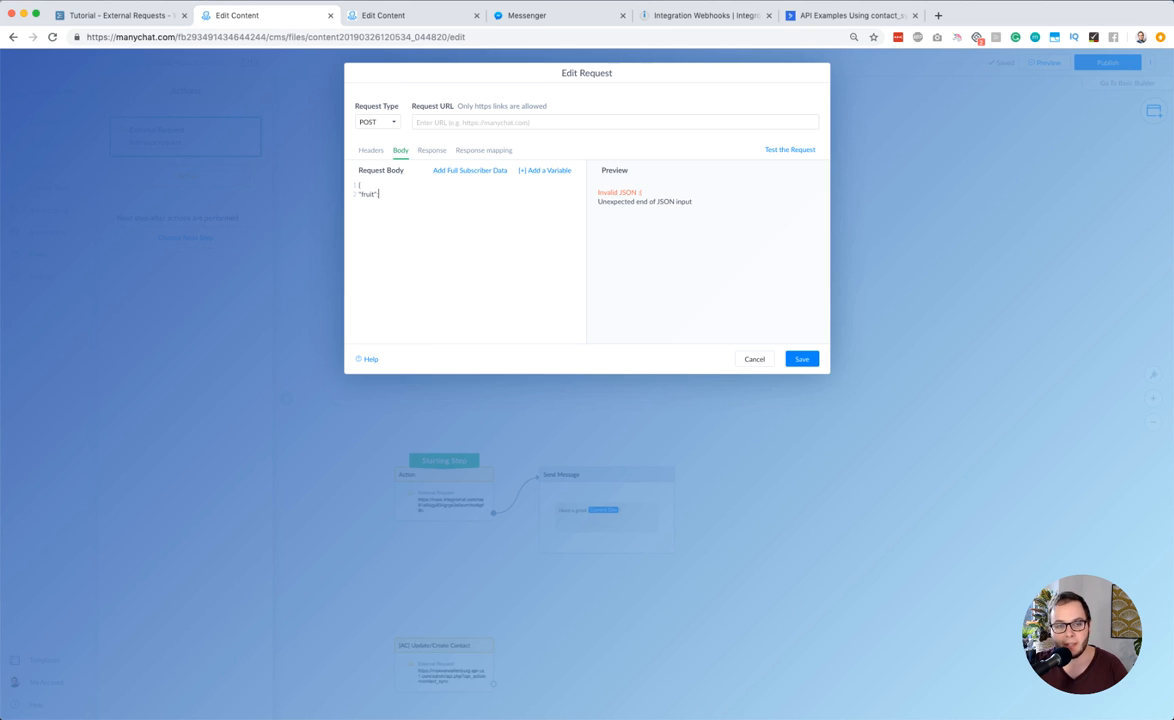
type("\":")
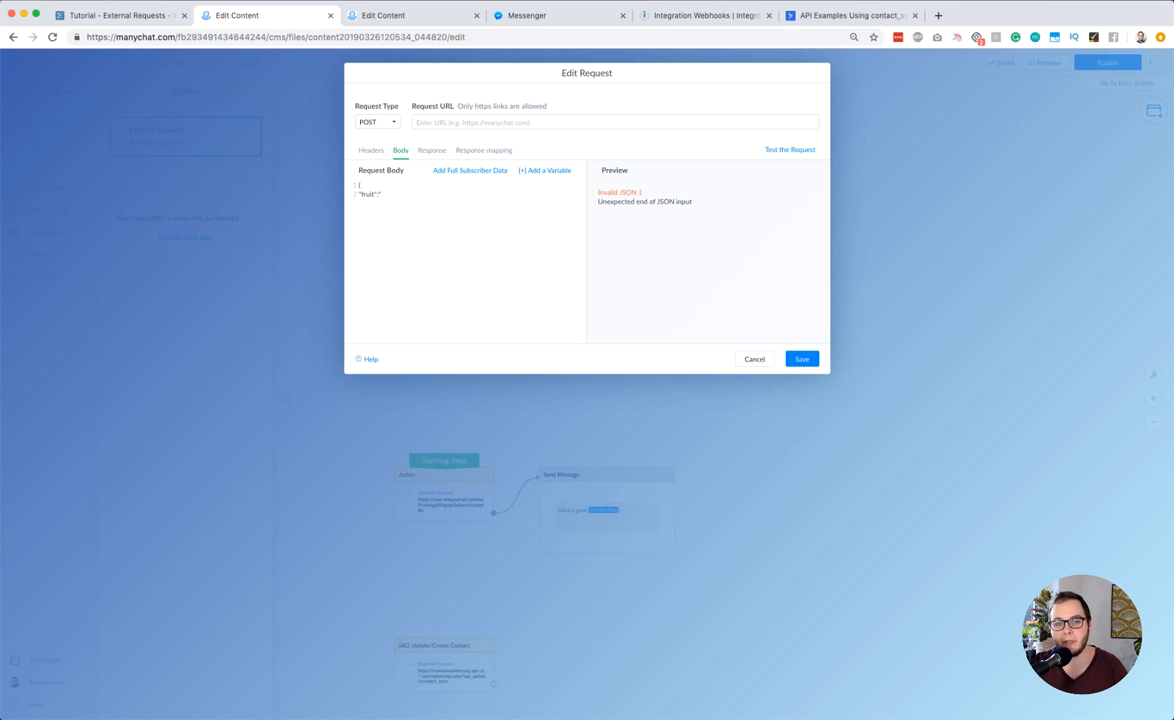
type("\"bananas\"")
key("Return")
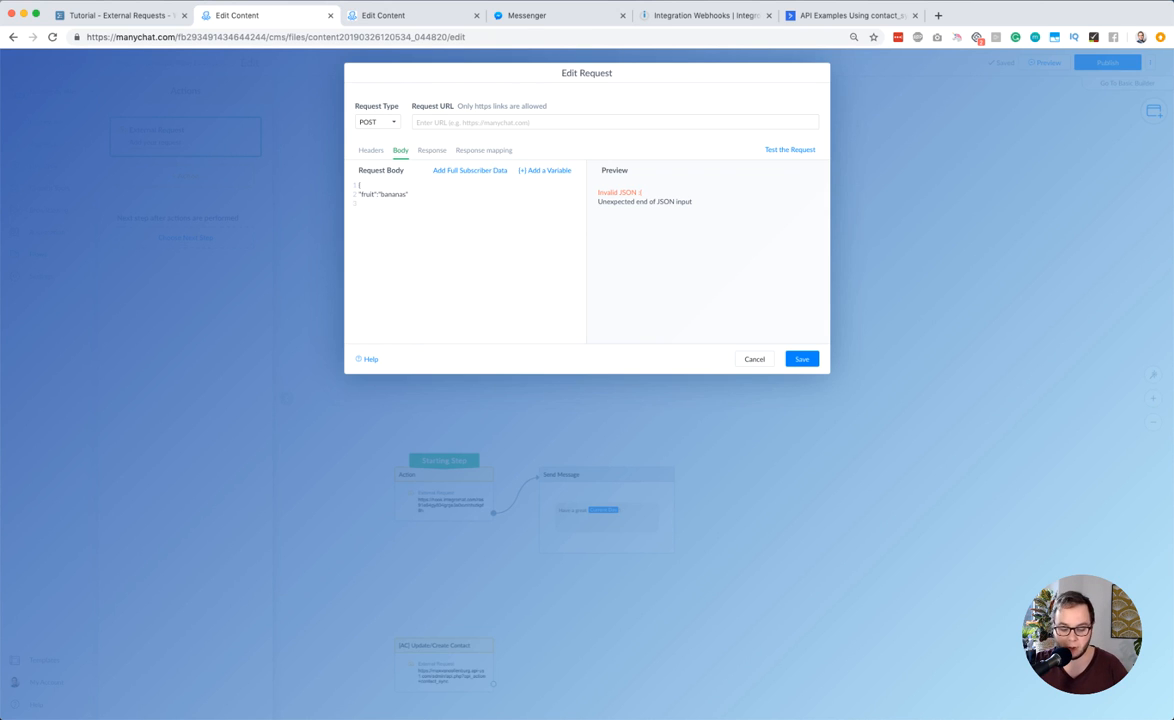
type("}")
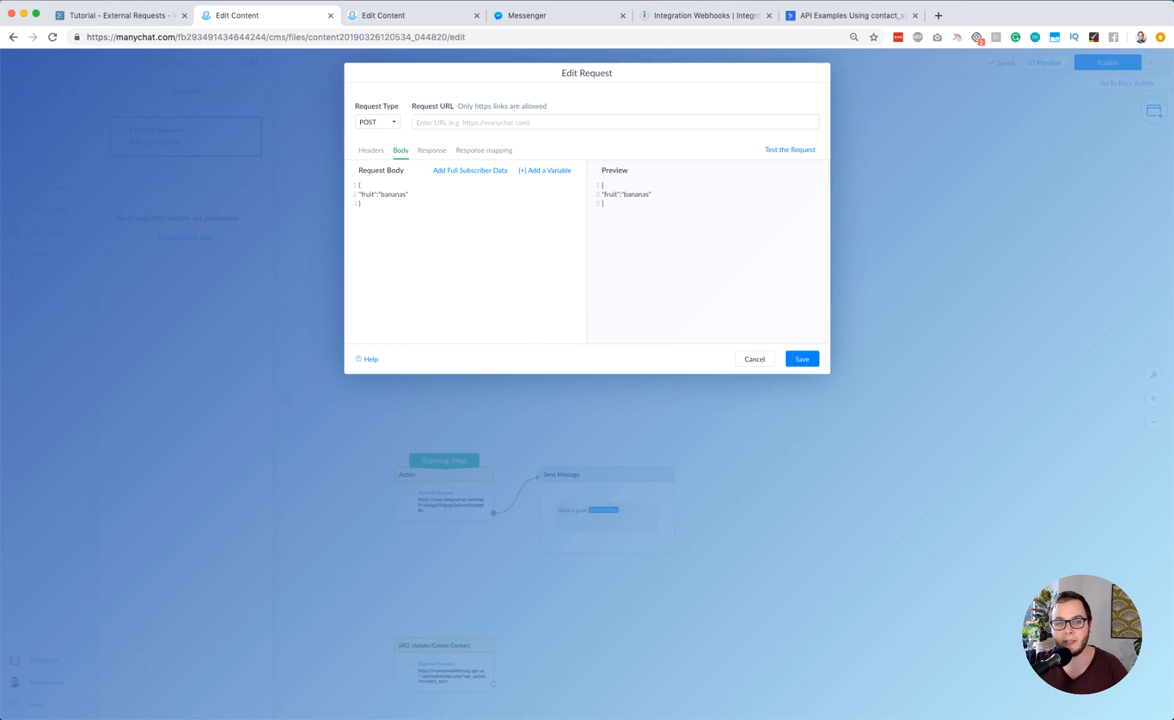
key("BackSpace")
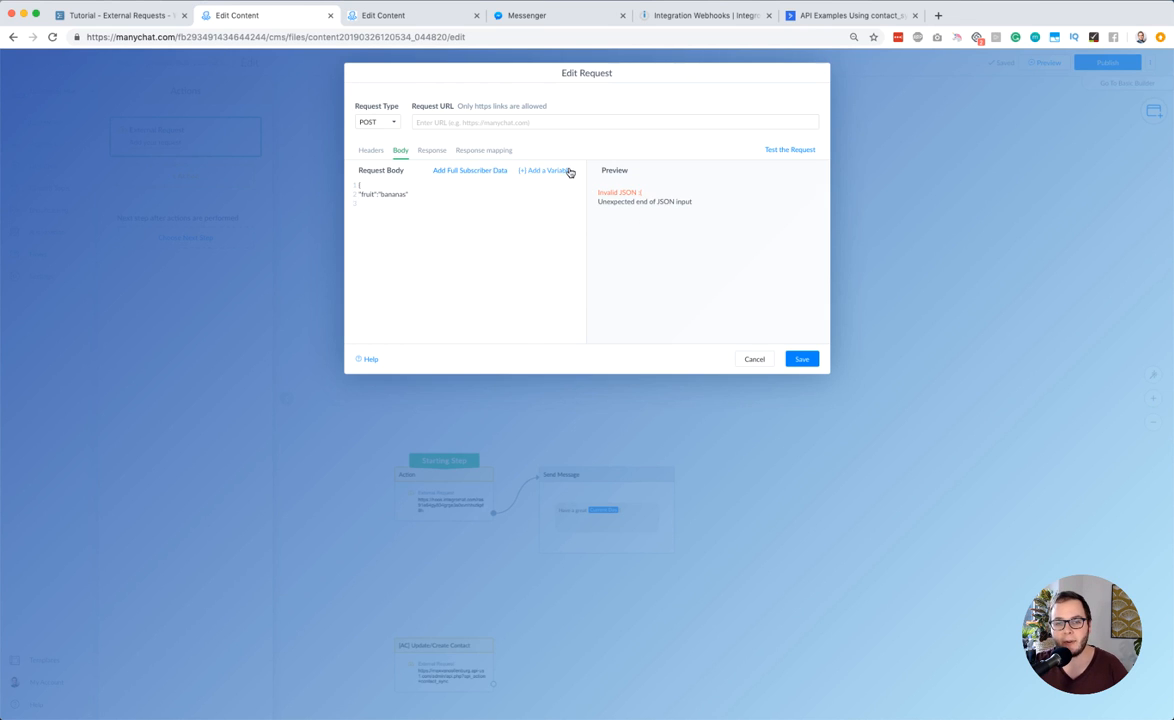
type("}")
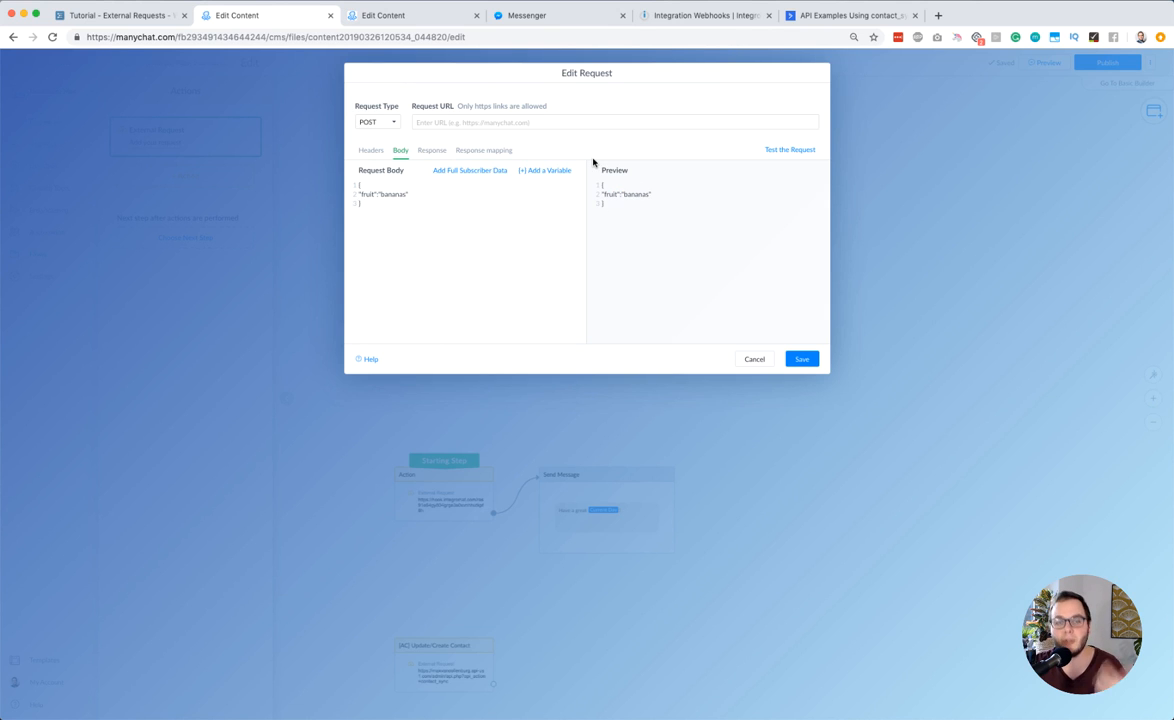
Add a comma after "bananas" and a second key-value pair with the key "amount" and the value "3"
left_click(410, 193)
key("Return")
key("BackSpace")
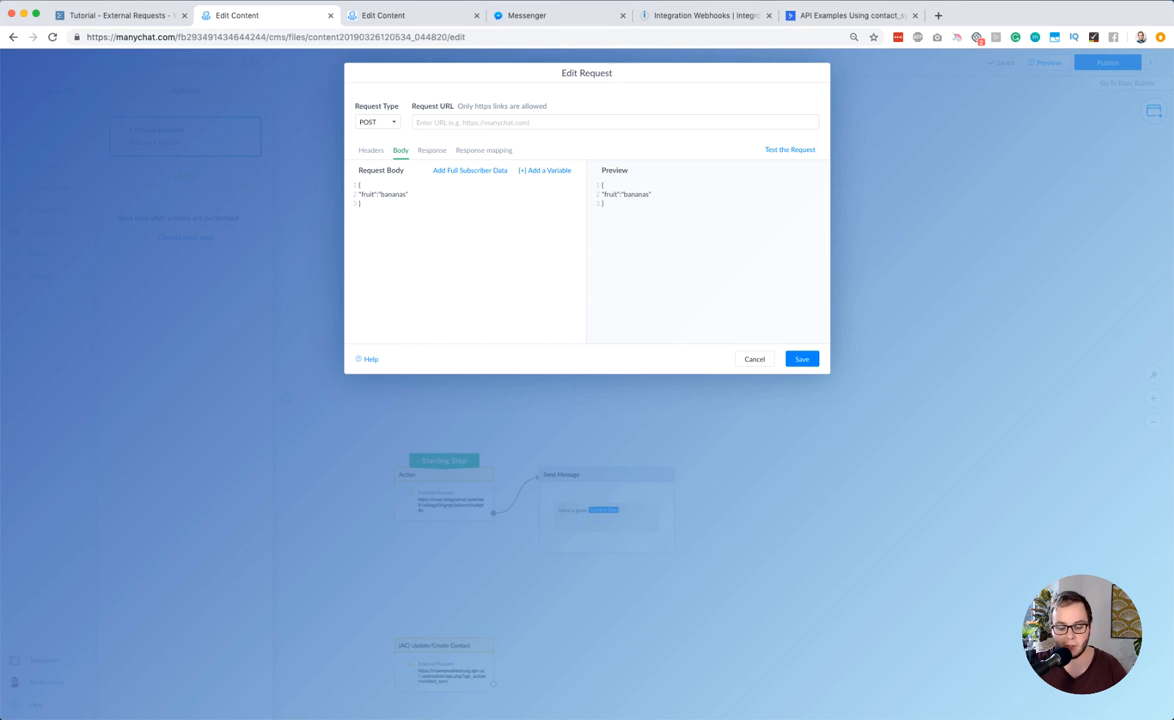
type(",")
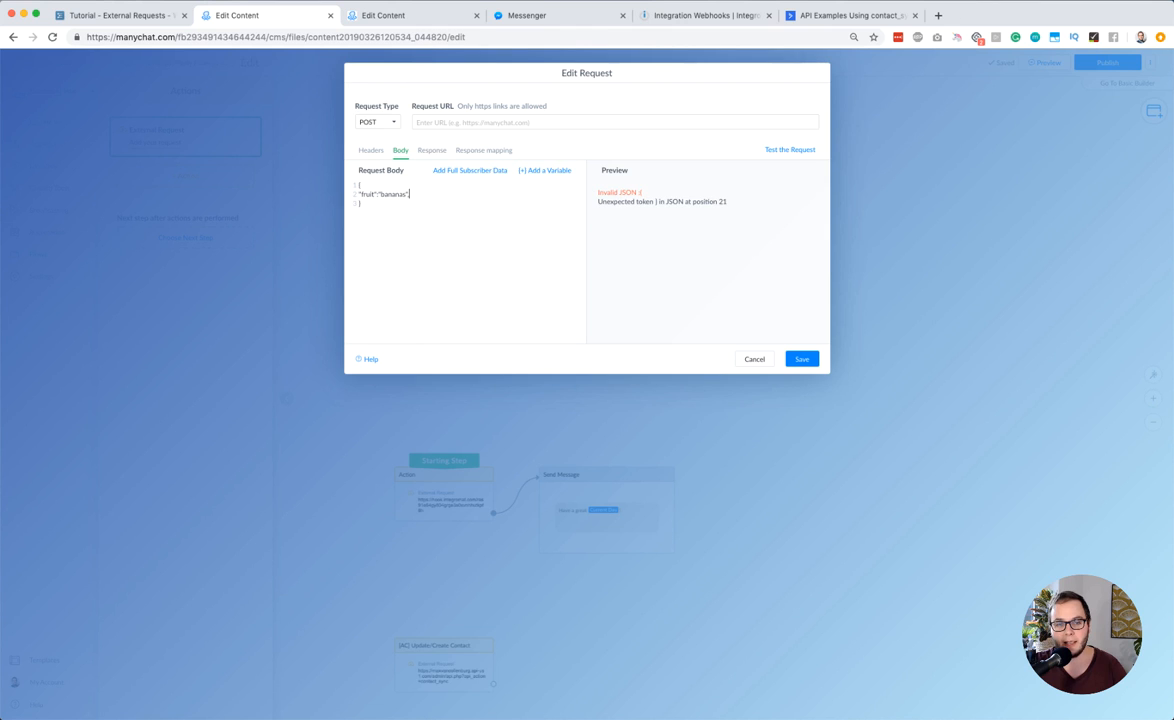
key("Return")
type("\"am")
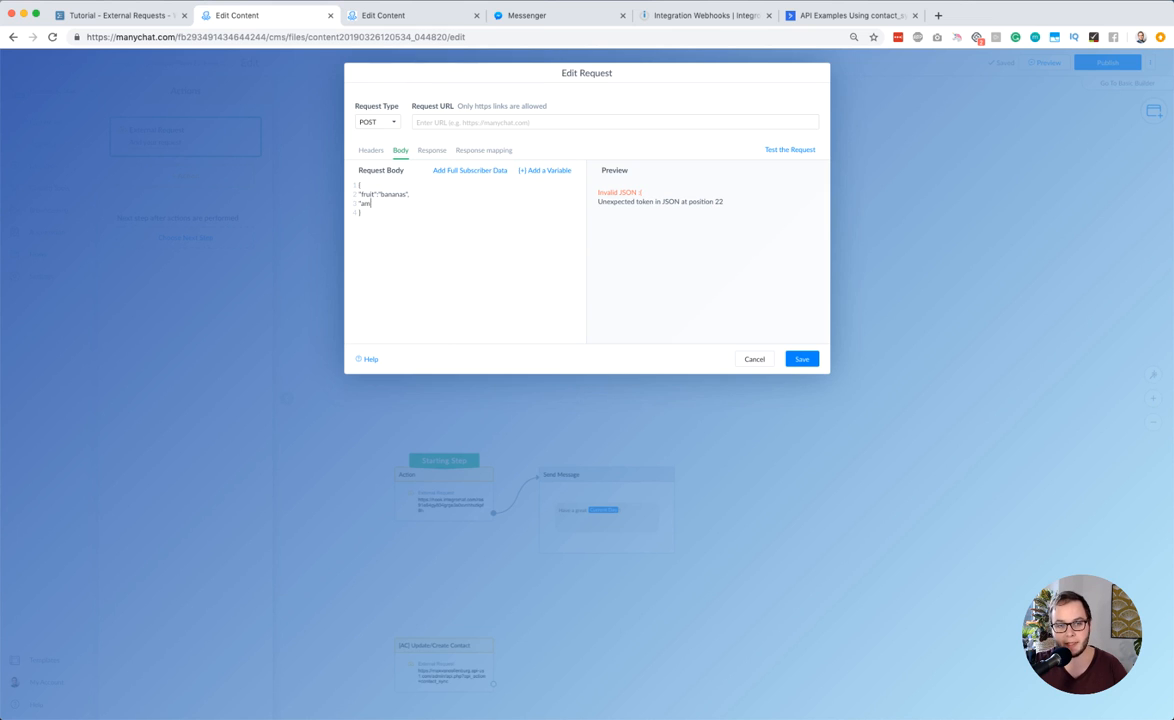
type("ount\"")
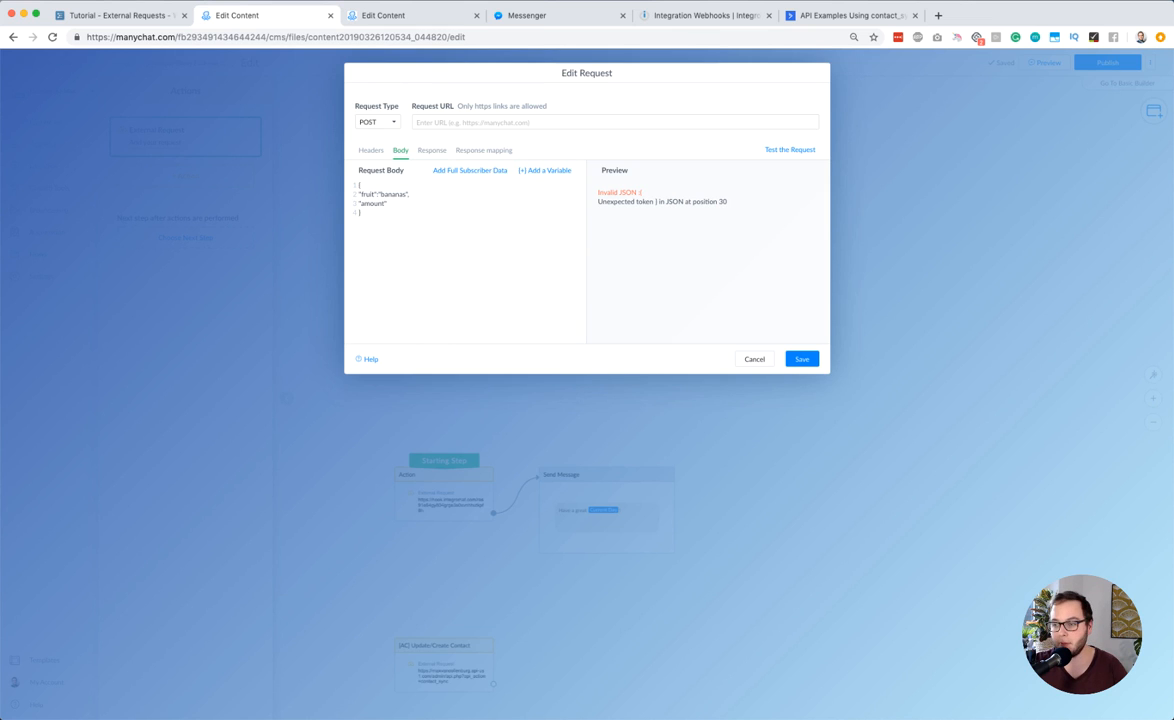
type(":\"3")
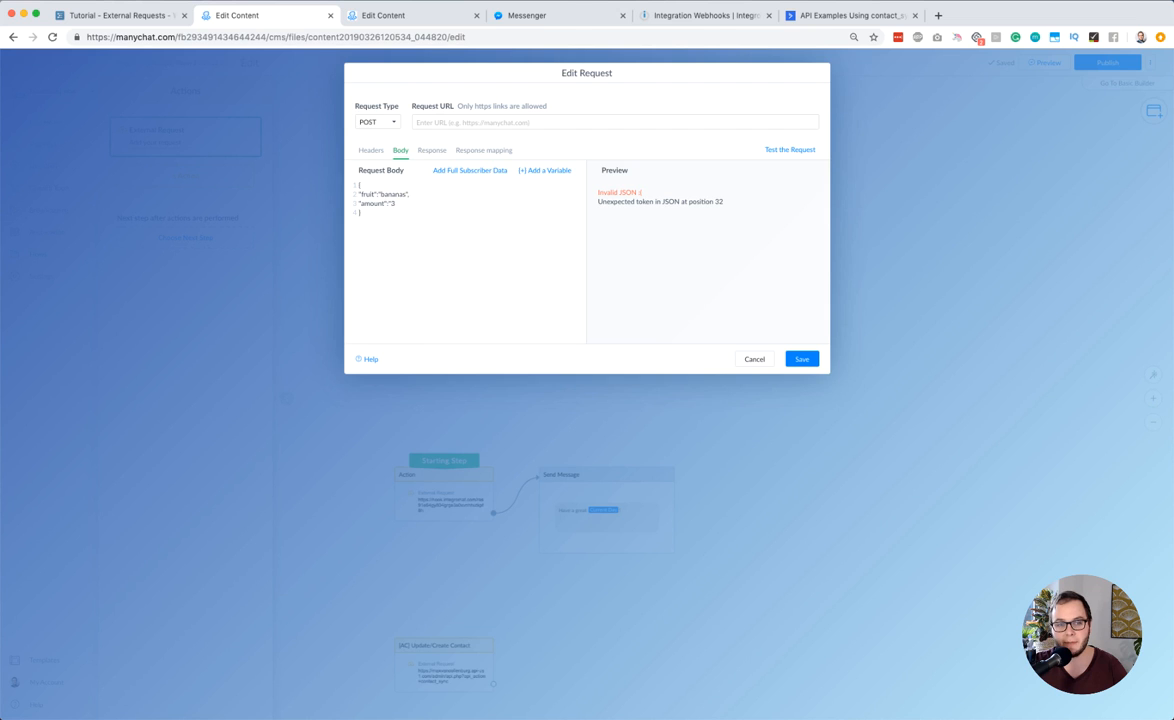
type("\"")
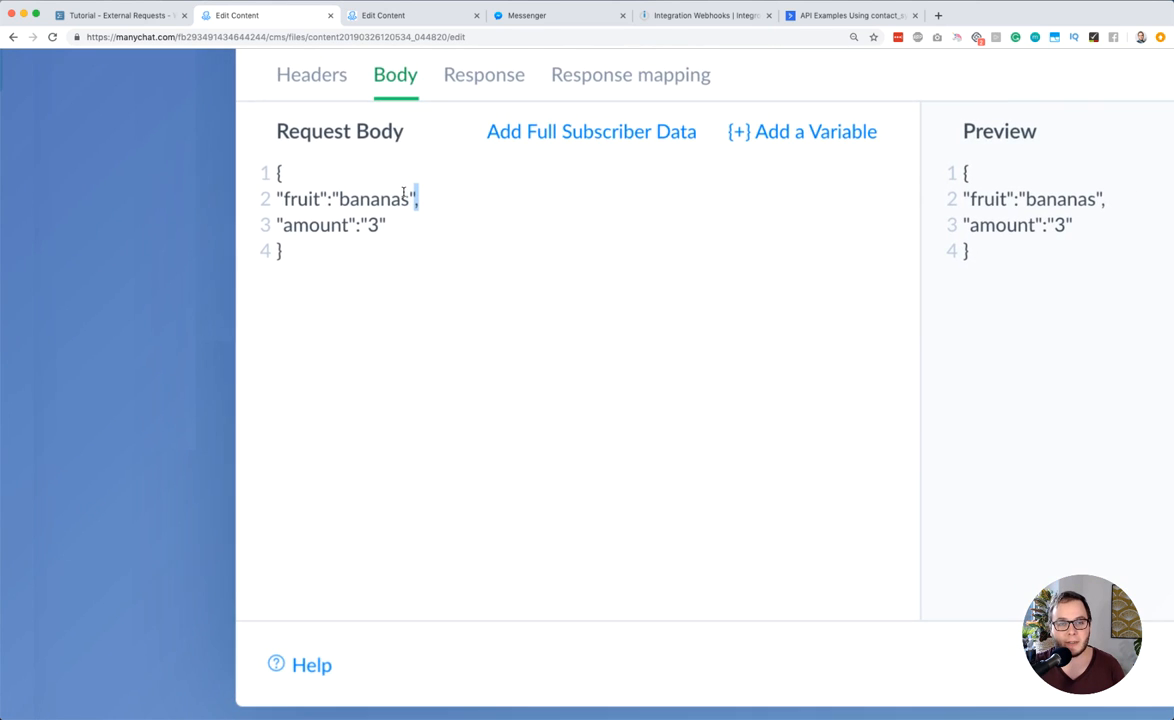
Try a trailing comma after the last value "3" in the request body and remove it again
left_click(420, 202)
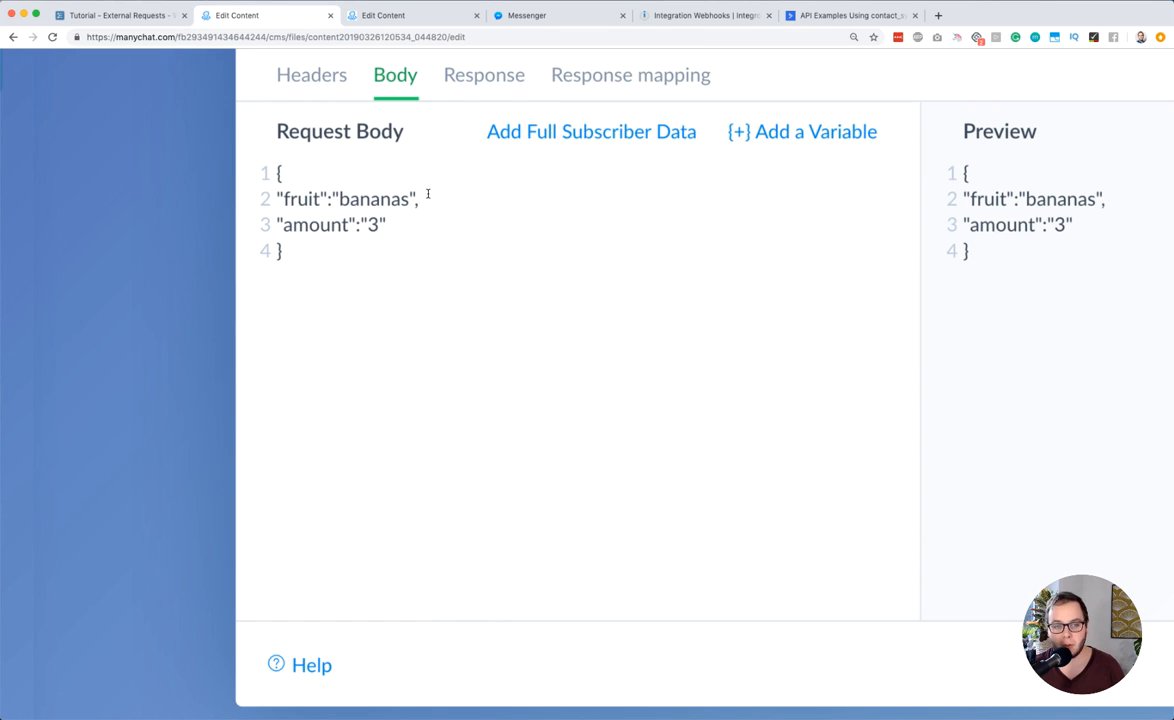
left_click(398, 222)
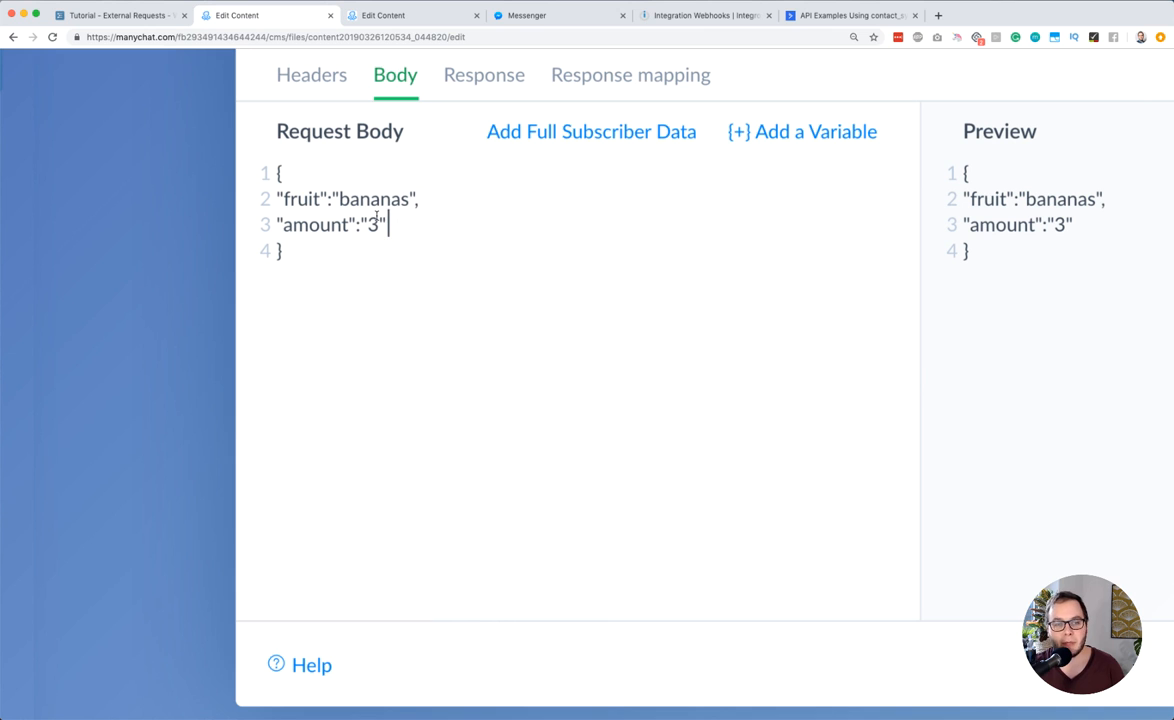
type(",")
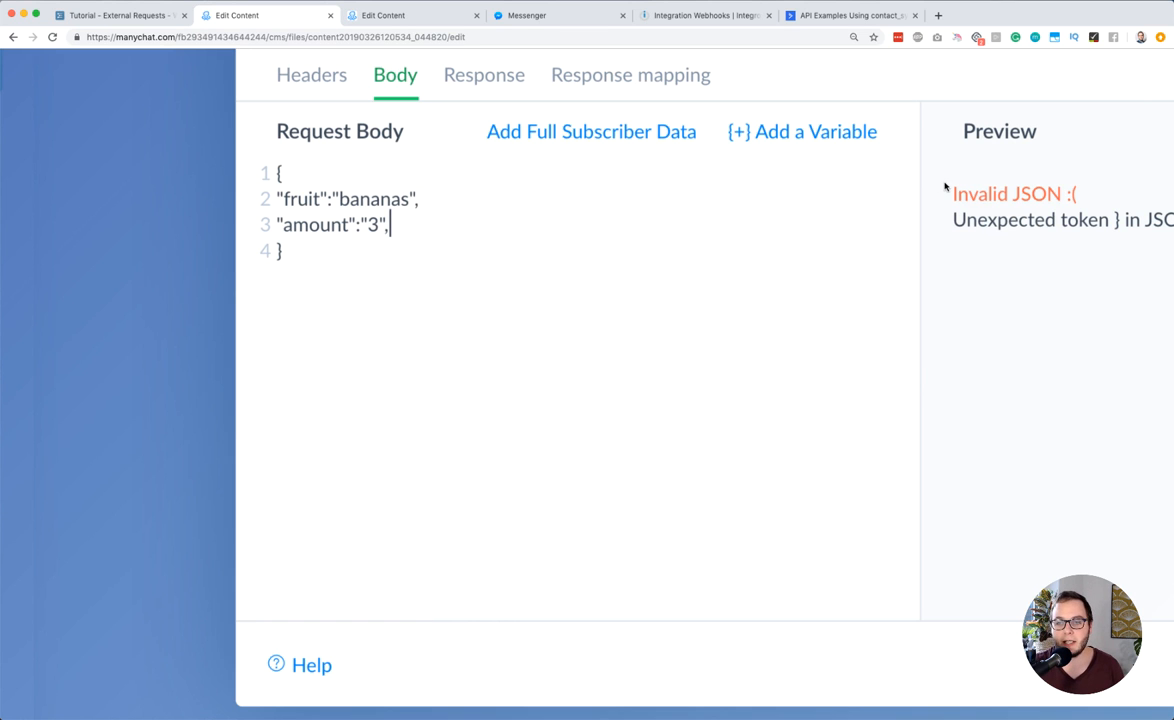
key("ctrl+0")
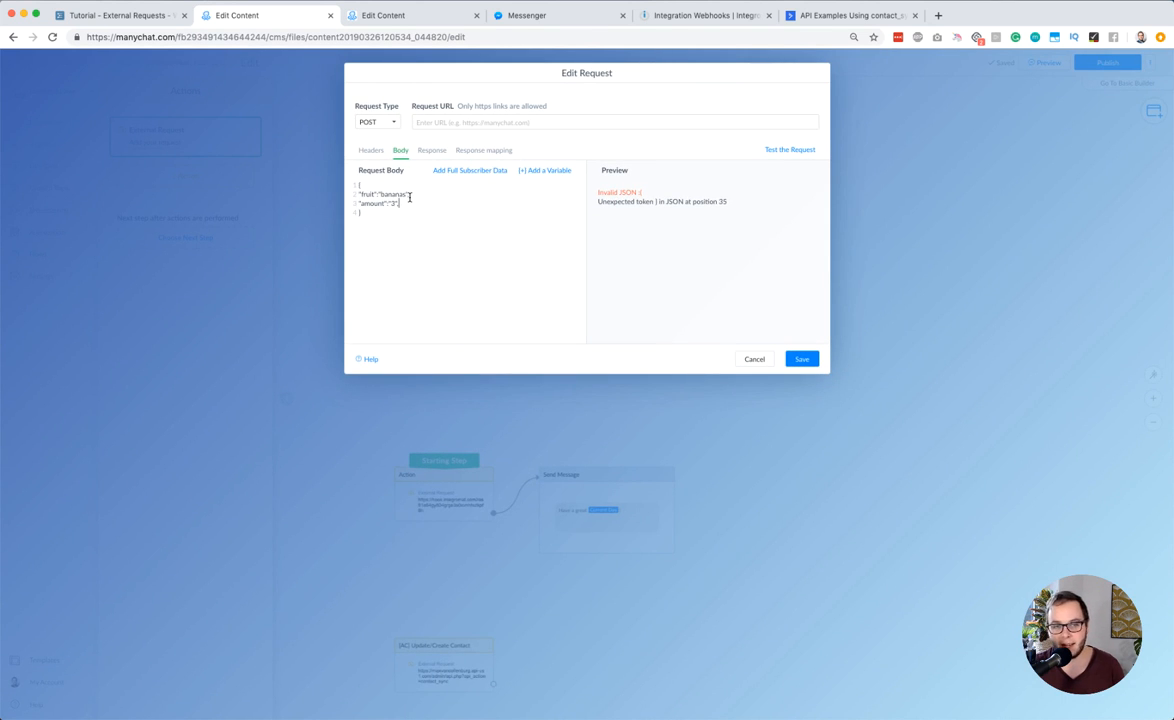
key("BackSpace")
key("ctrl+plus")
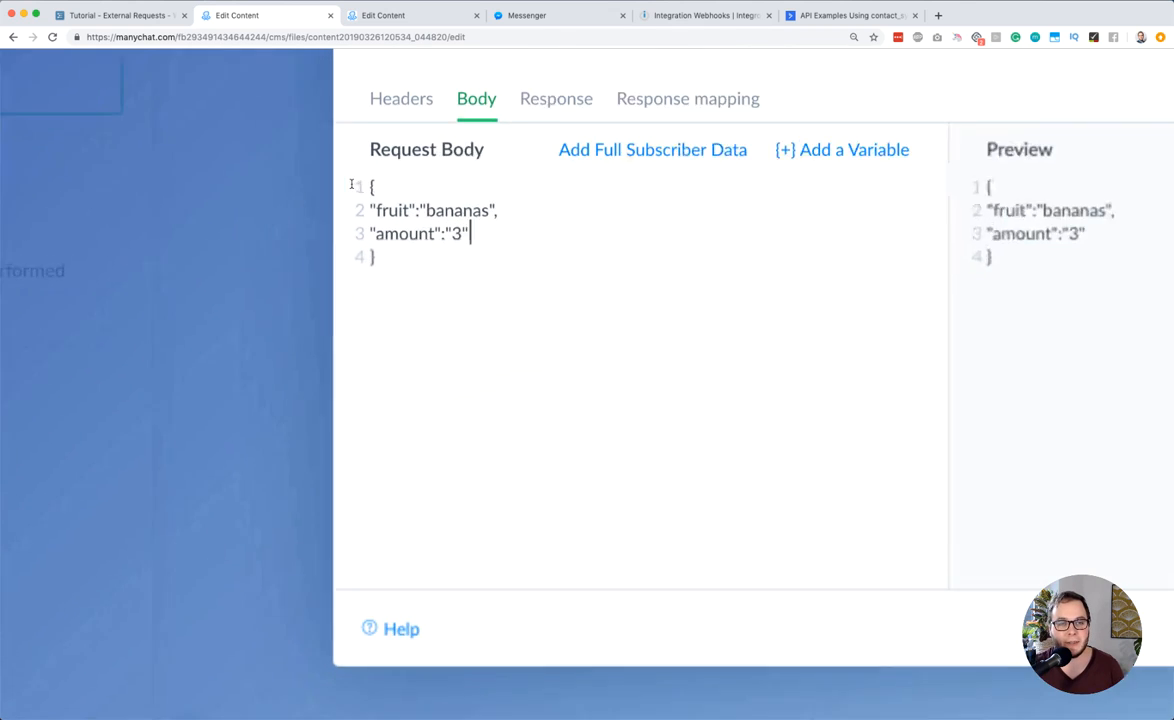
Examine the JSON structure: the enclosing braces, the "fruit" and "amount" keys with their values, and the separating comma
left_click_drag(378, 184, 351, 184)
left_click_drag(380, 259, 341, 259)
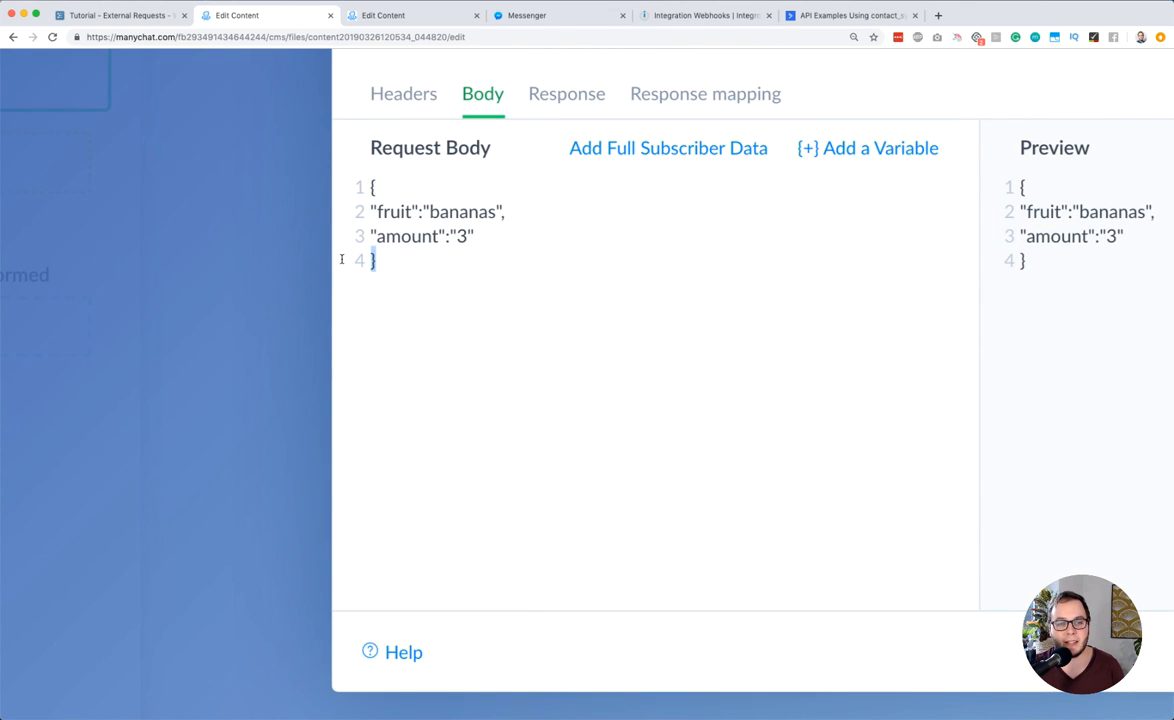
left_click(364, 221)
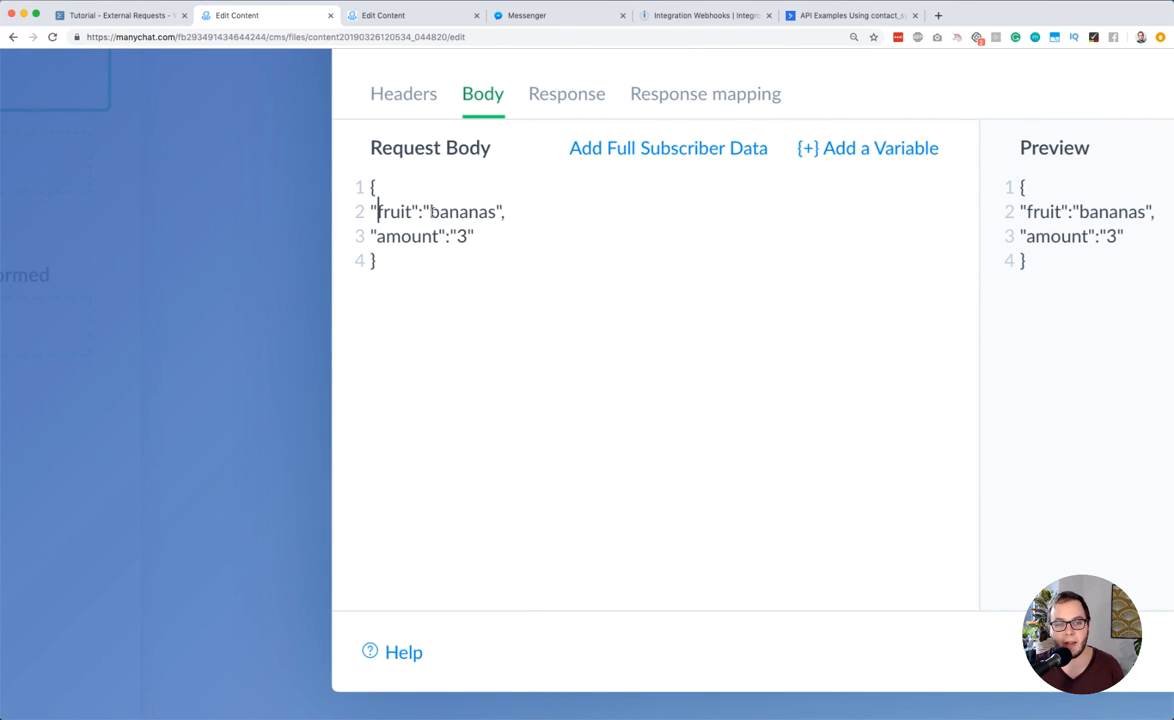
double_click(378, 211)
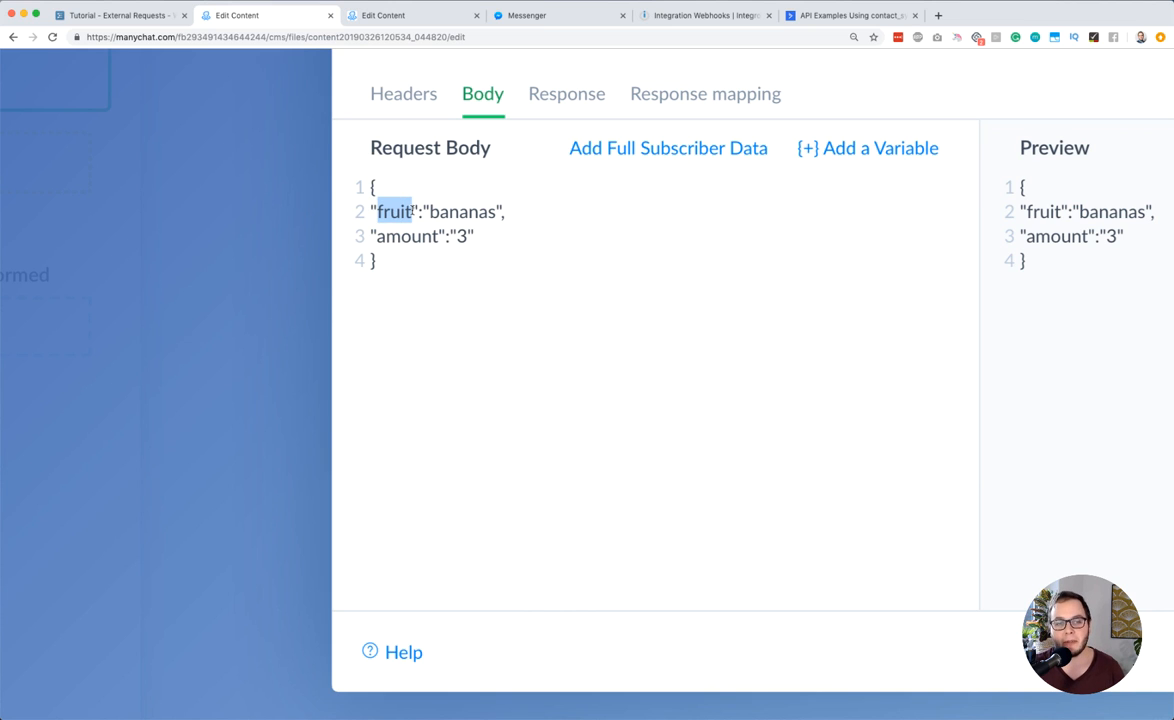
left_click_drag(430, 210, 497, 207)
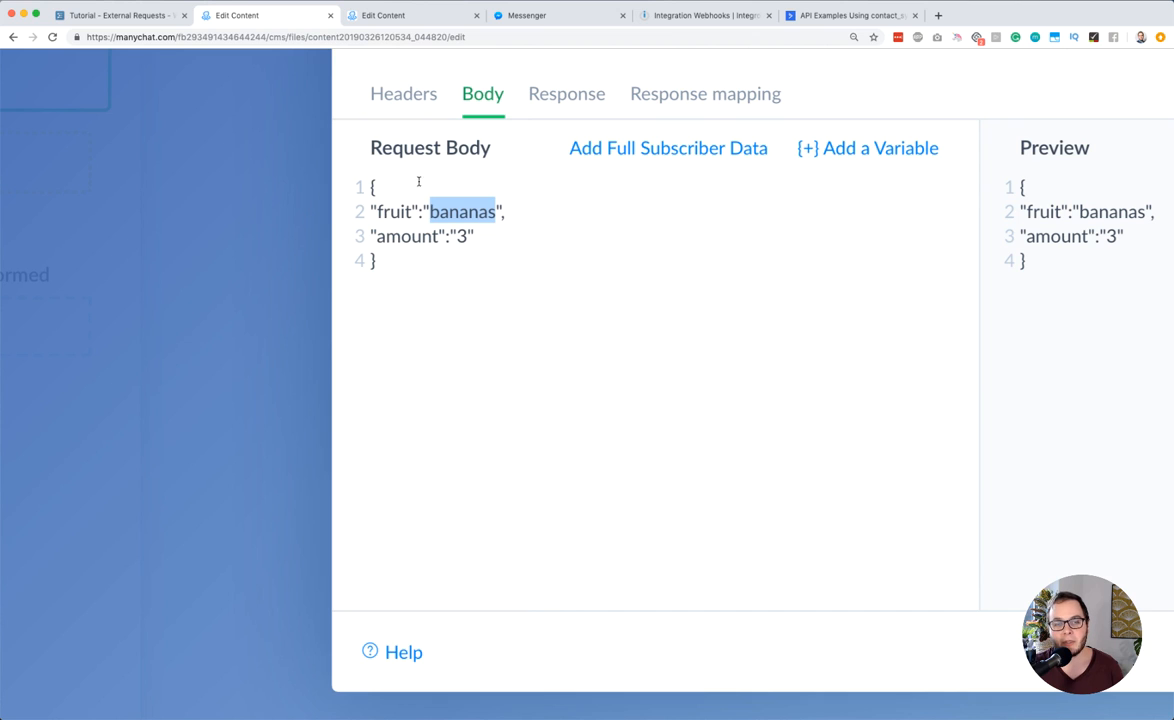
double_click(386, 212)
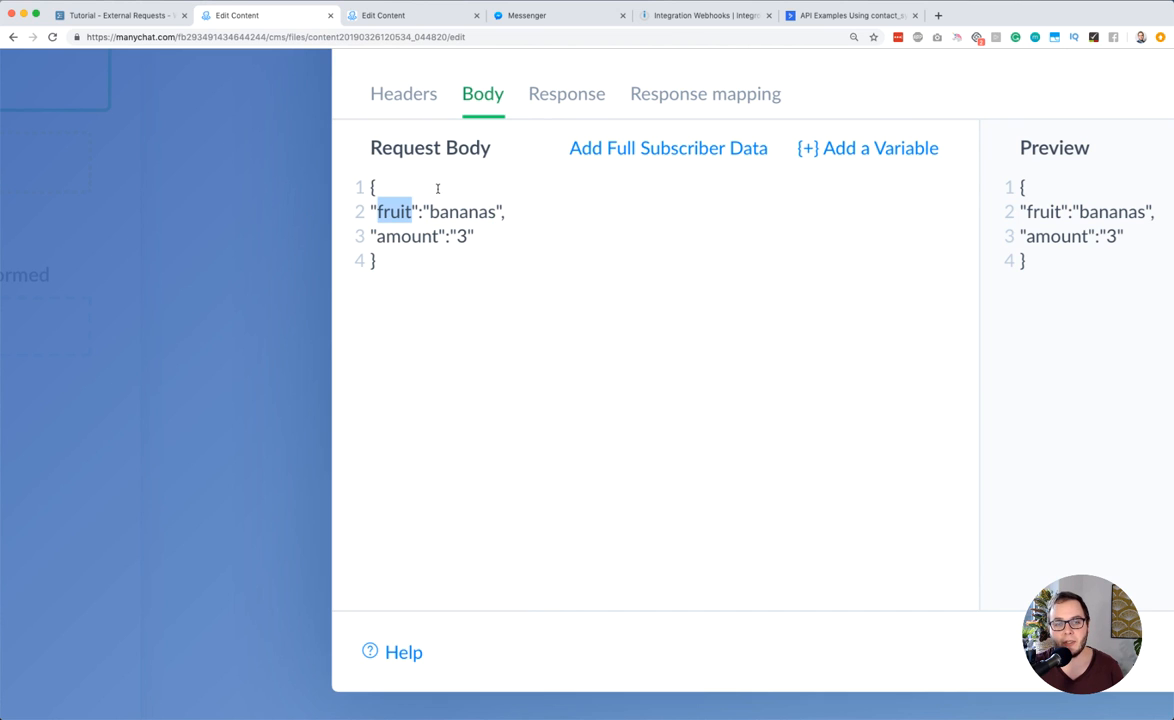
left_click(449, 211)
left_click_drag(507, 211, 503, 210)
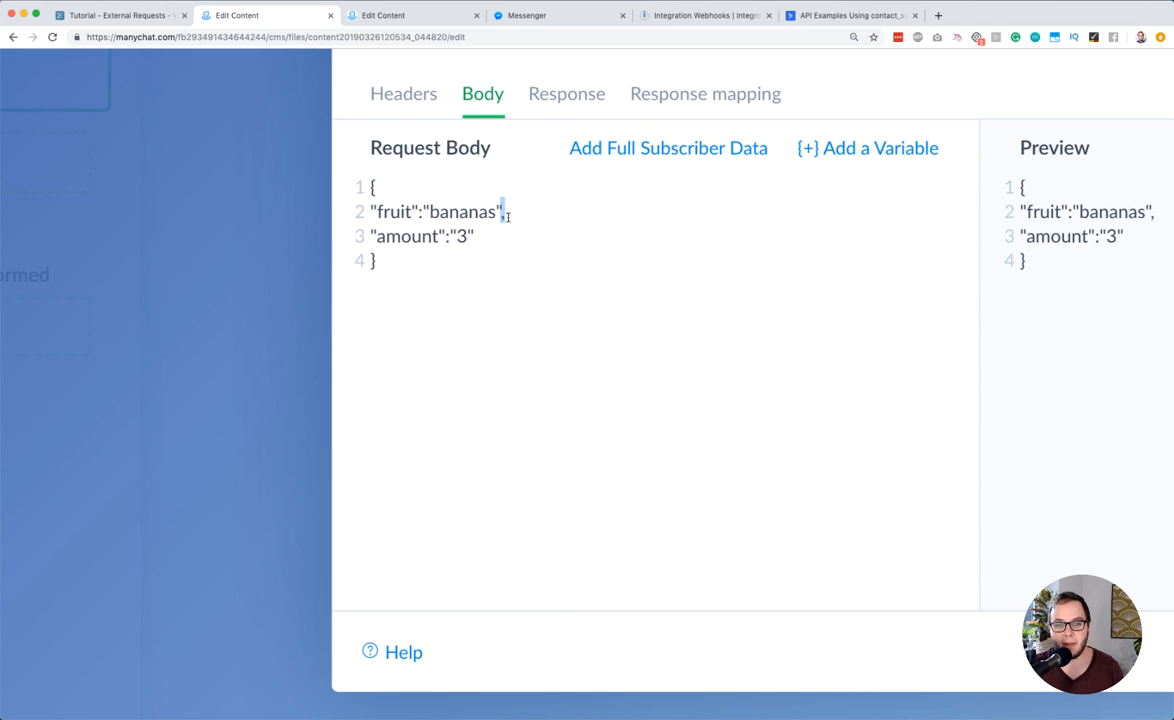
left_click_drag(371, 236, 443, 236)
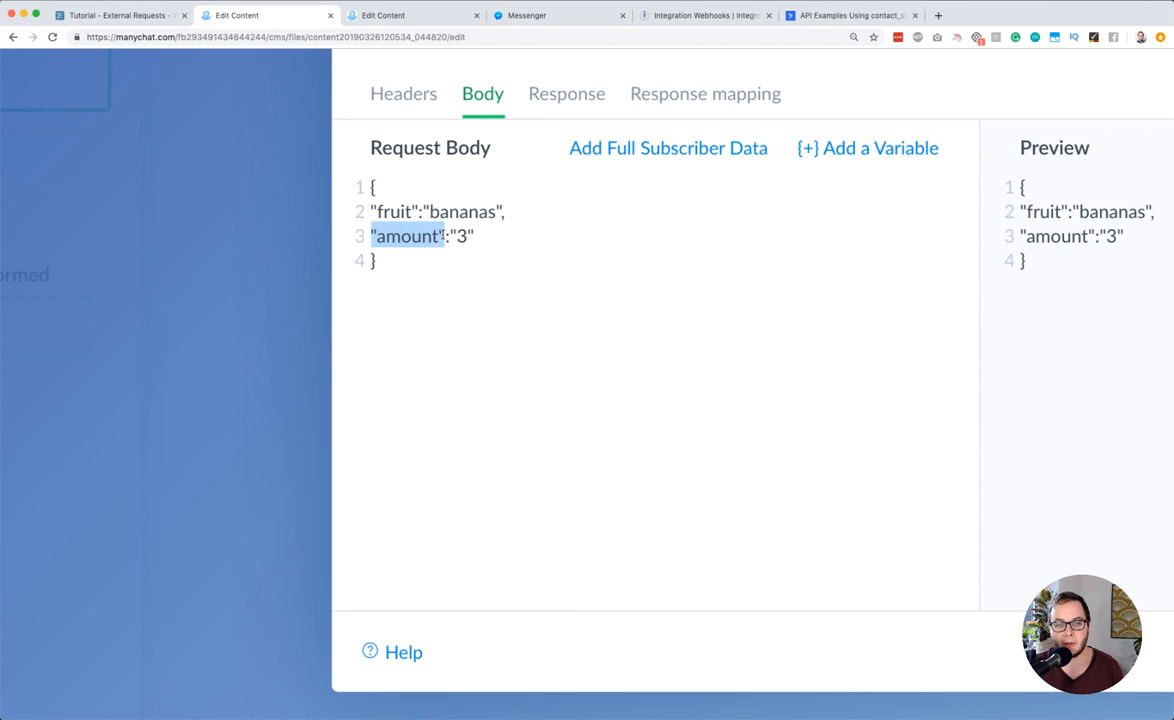
left_click(444, 236)
left_click_drag(444, 236, 481, 232)
left_click(477, 236)
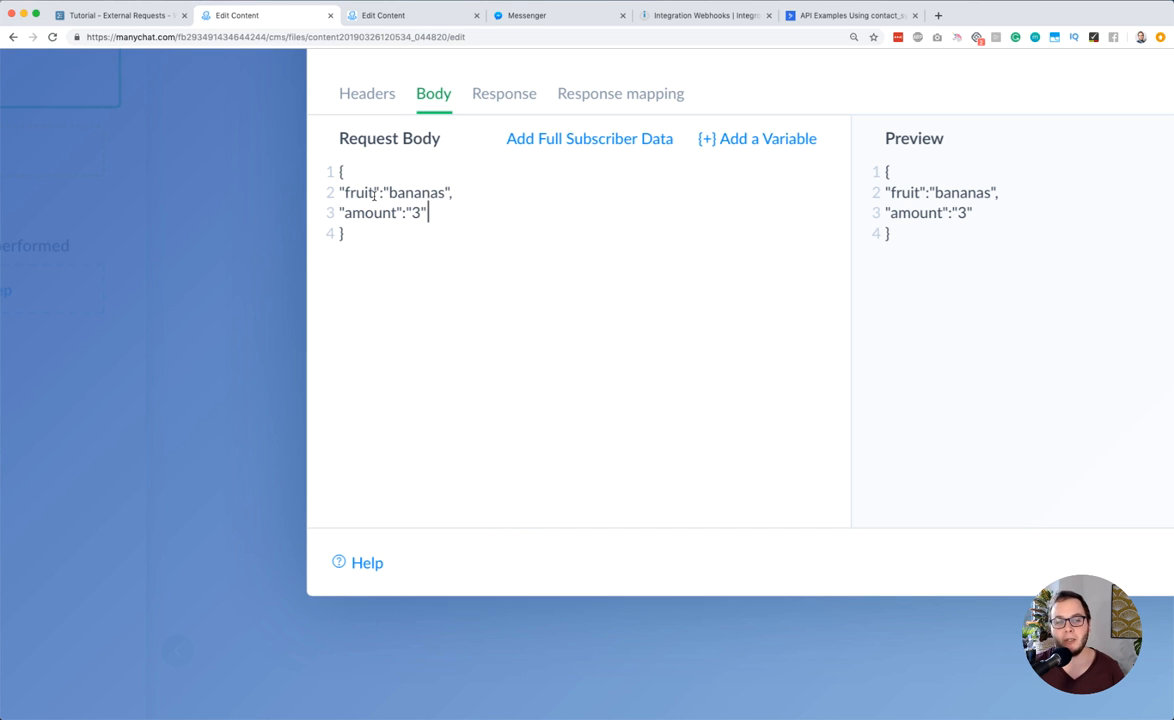
Replace the entire request body with an opening brace and the quoted key "first_name" on a new line
key("super+0")
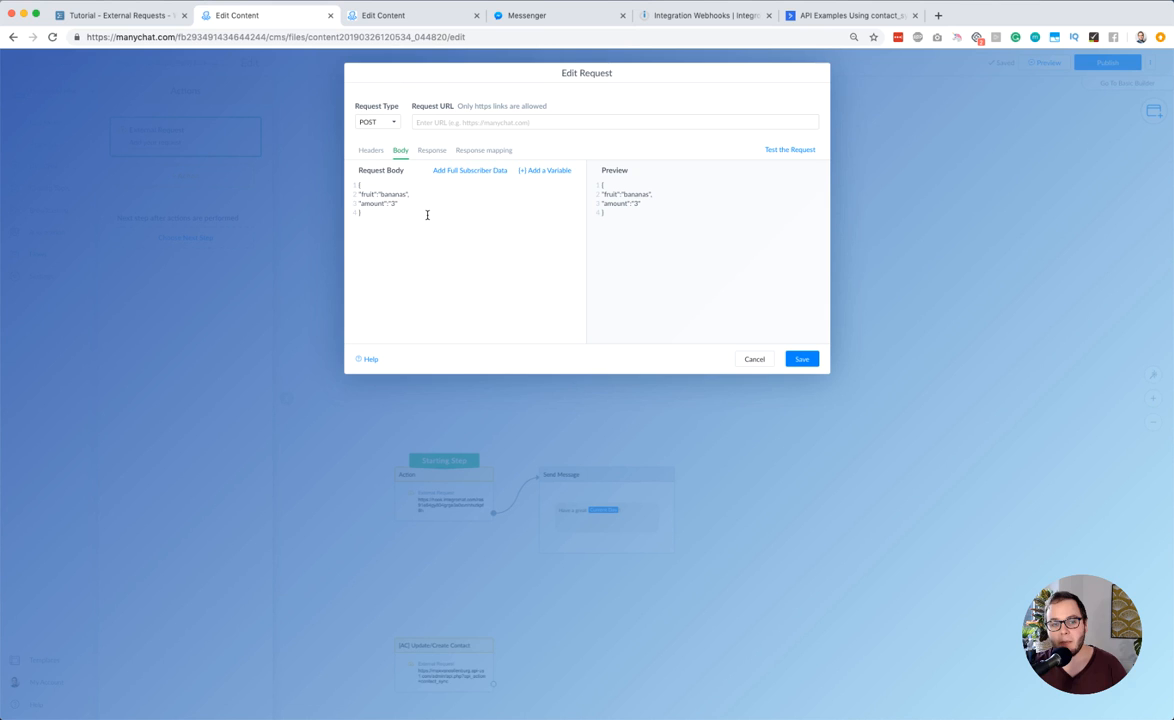
key("super+a")
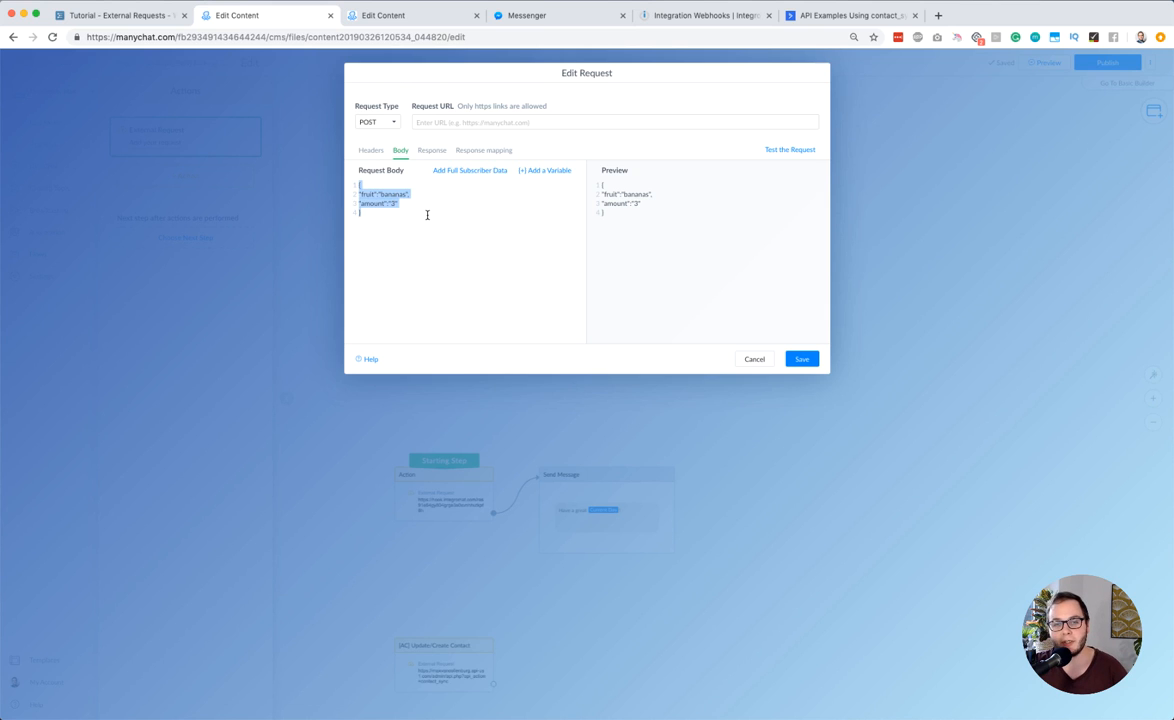
key("BackSpace")
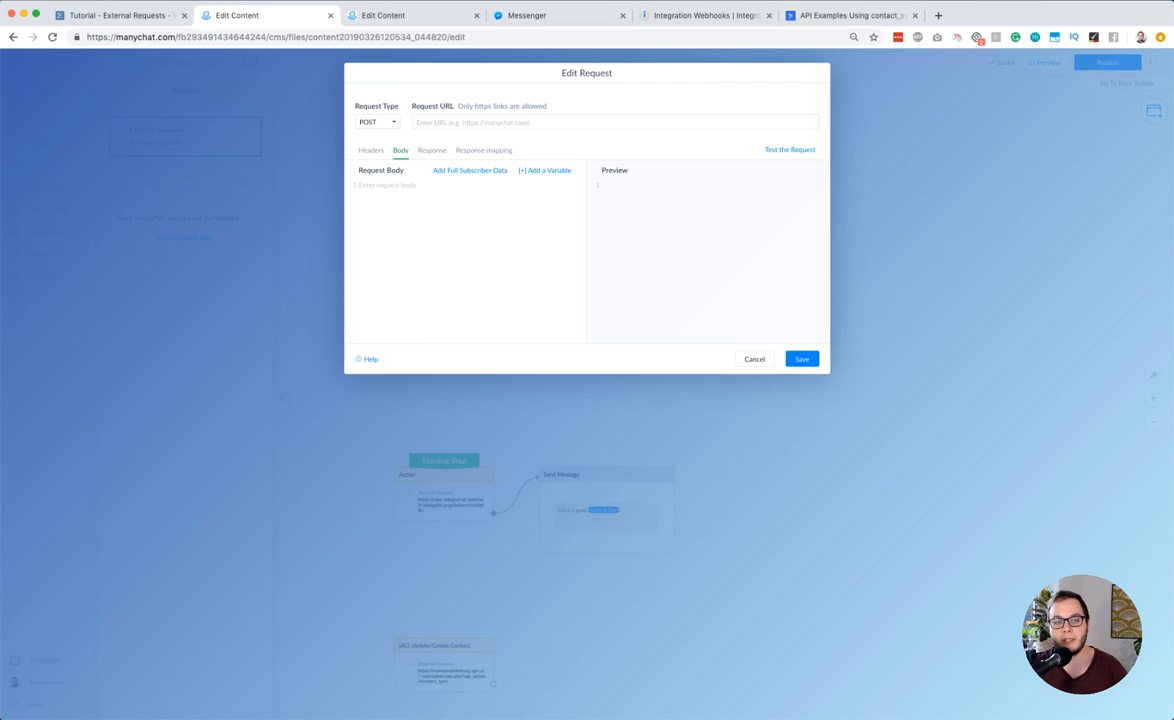
type("{")
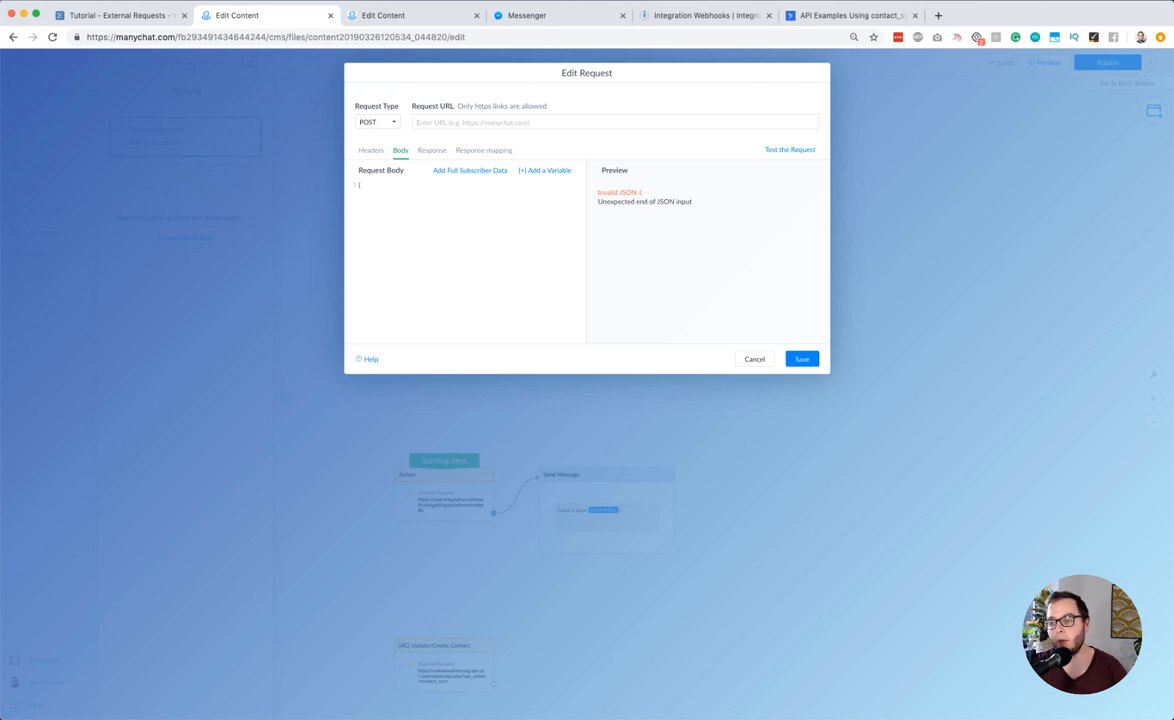
key("Return")
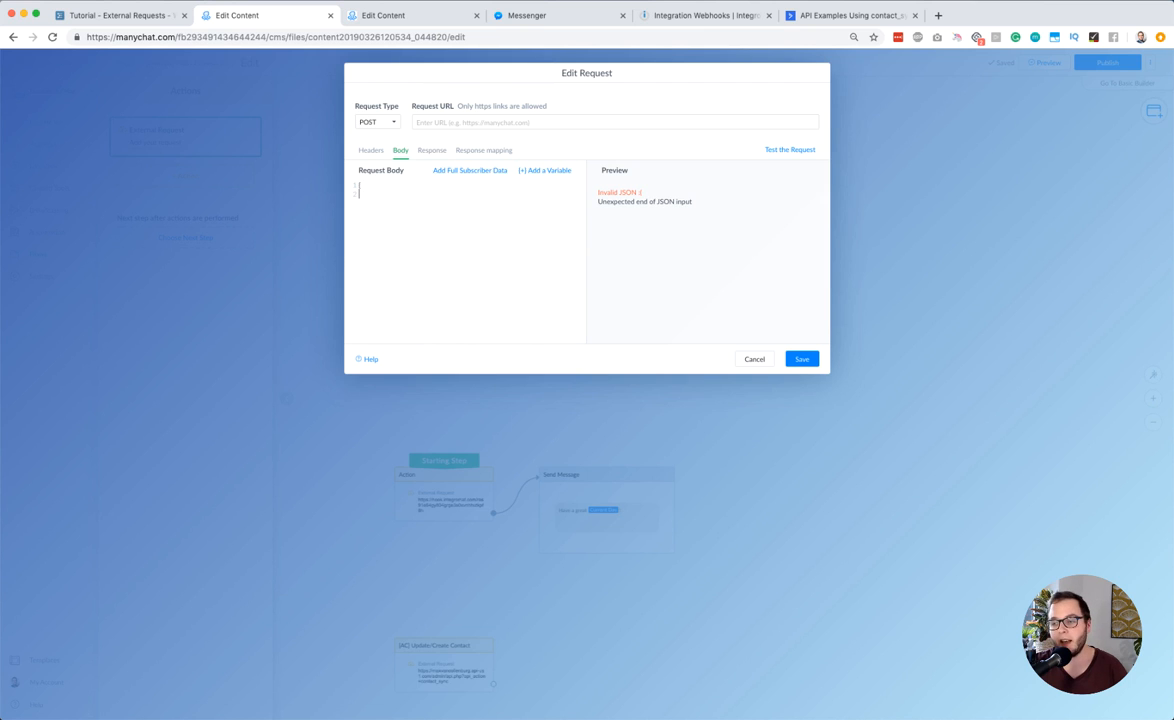
type("\"fir")
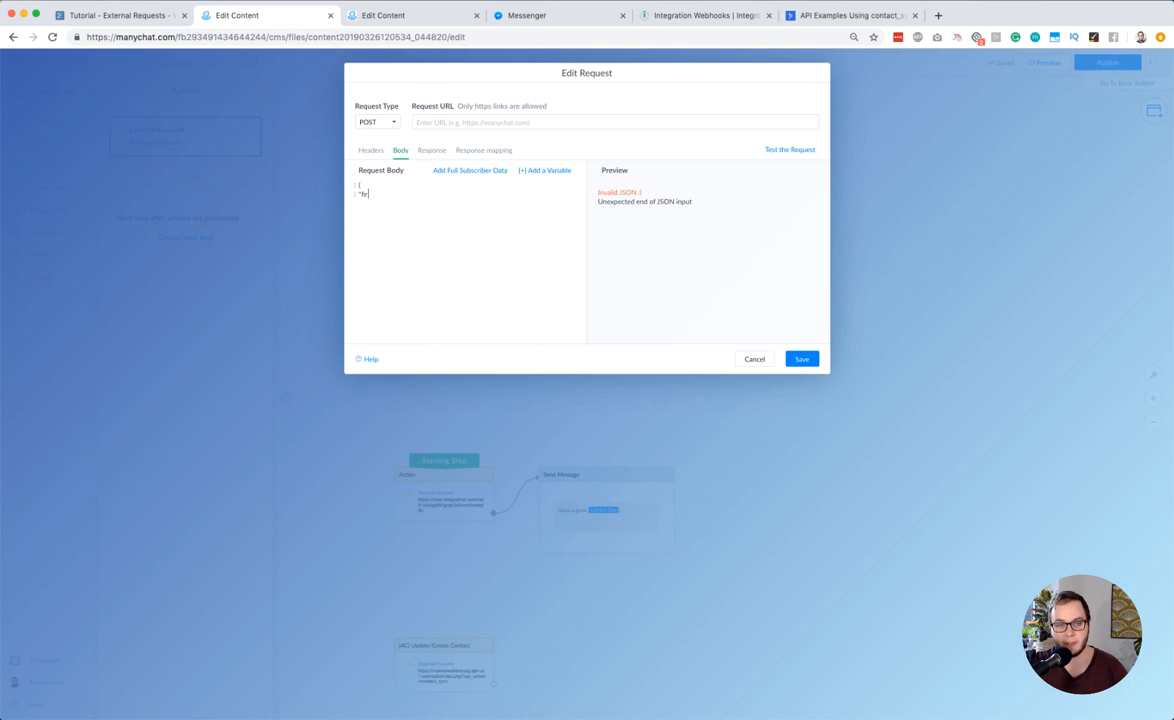
type("st_name\":")
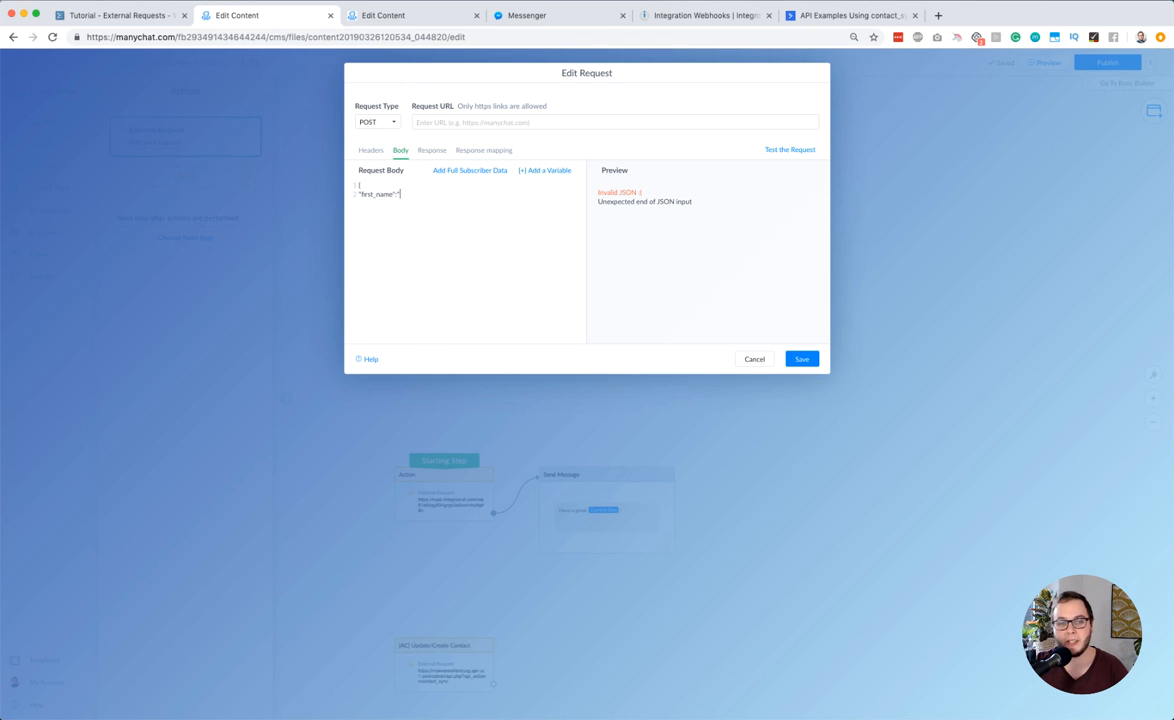
Insert the First Name variable as the "first_name" value, with Encode to JSON disabled, and close the quotes
left_click(550, 172)
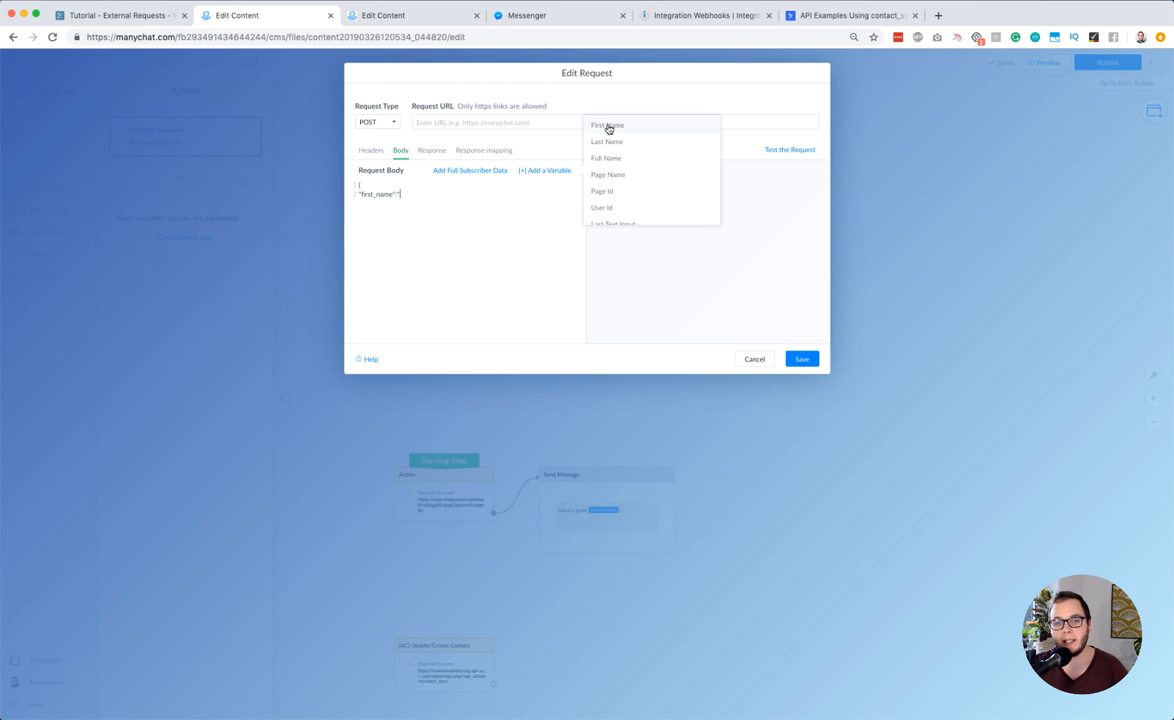
left_click(611, 126)
left_click(432, 157)
left_click(416, 166)
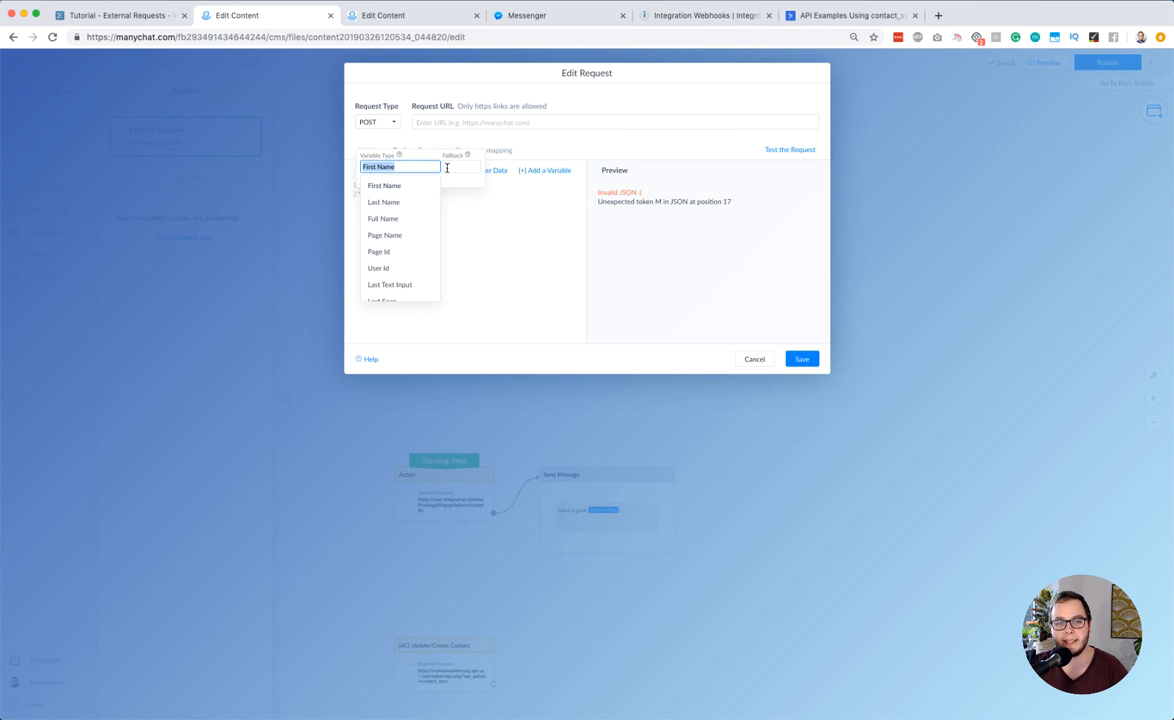
left_click(450, 167)
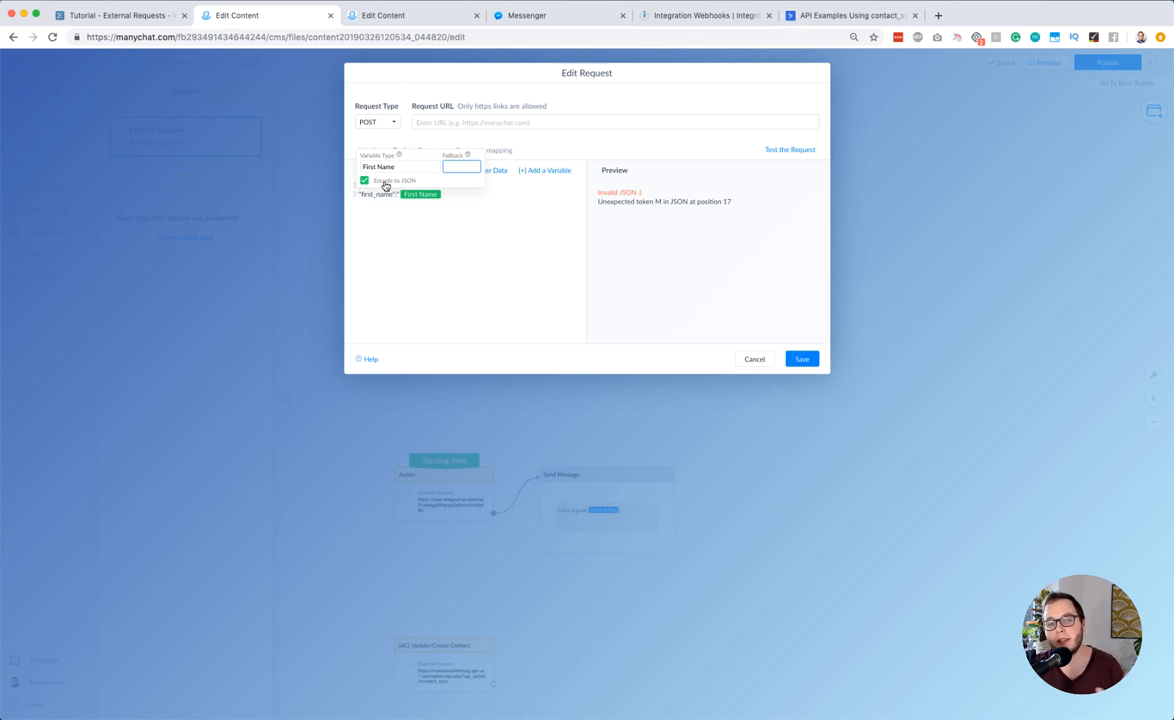
left_click(386, 185)
left_click(478, 194)
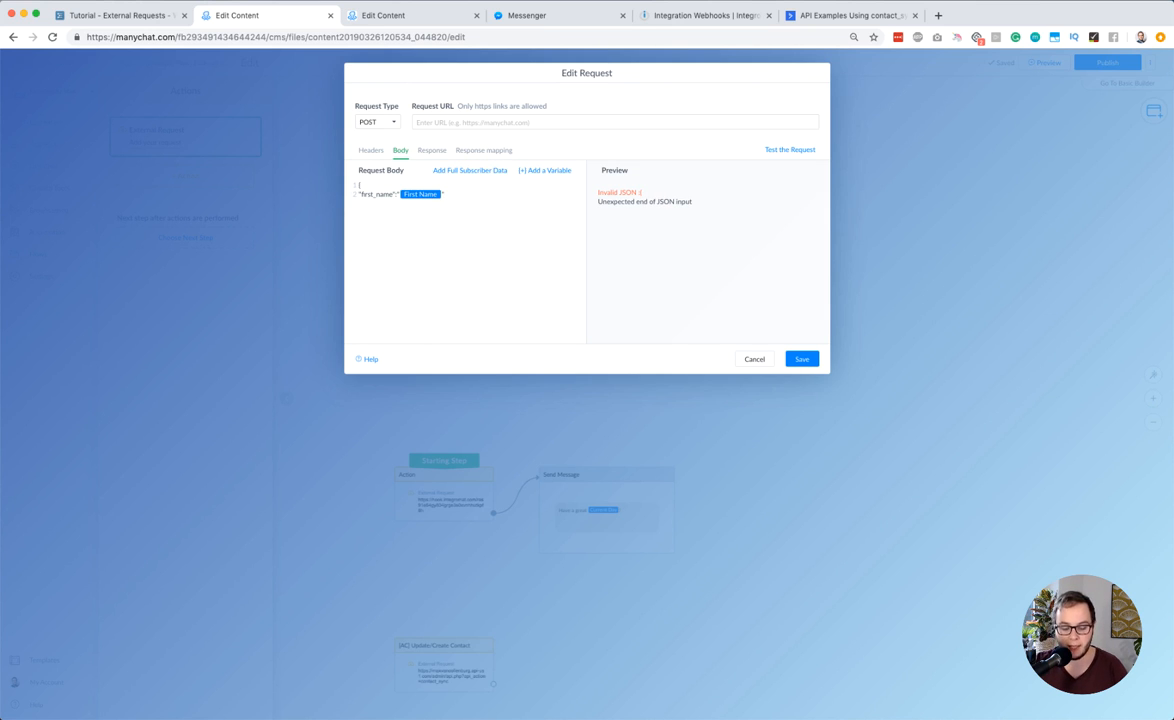
Add the key "last_name" with the Last Name variable as its quoted value, without JSON encoding
type("last_name\":")
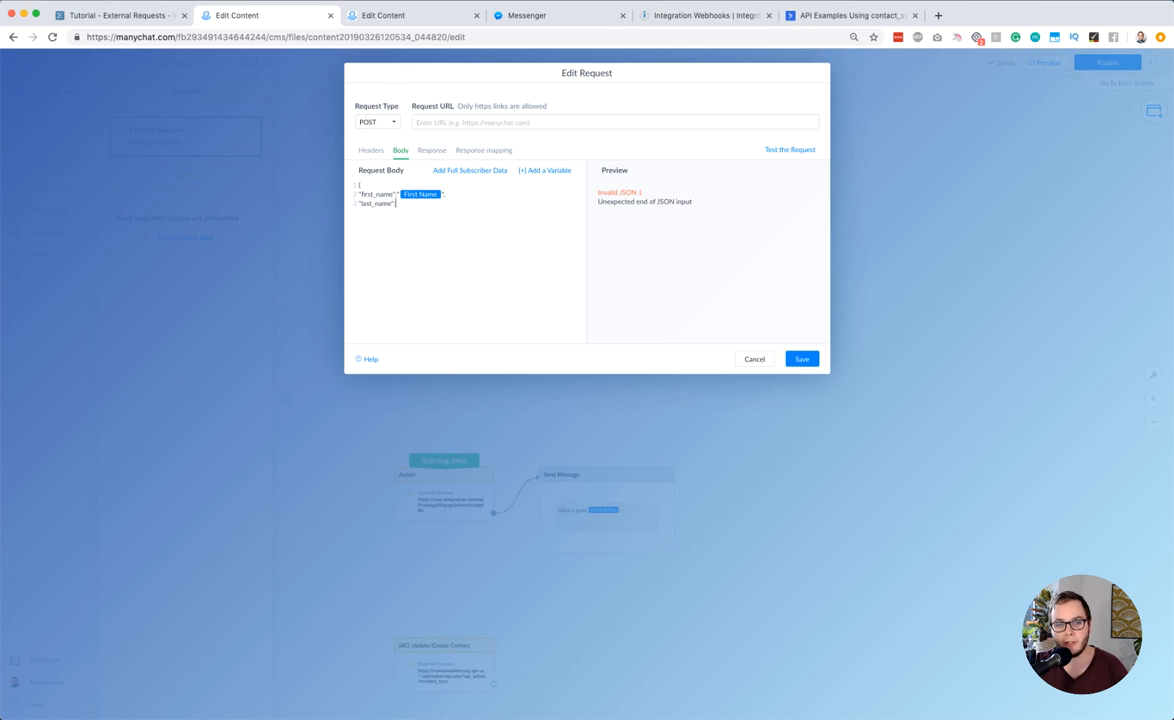
left_click(548, 171)
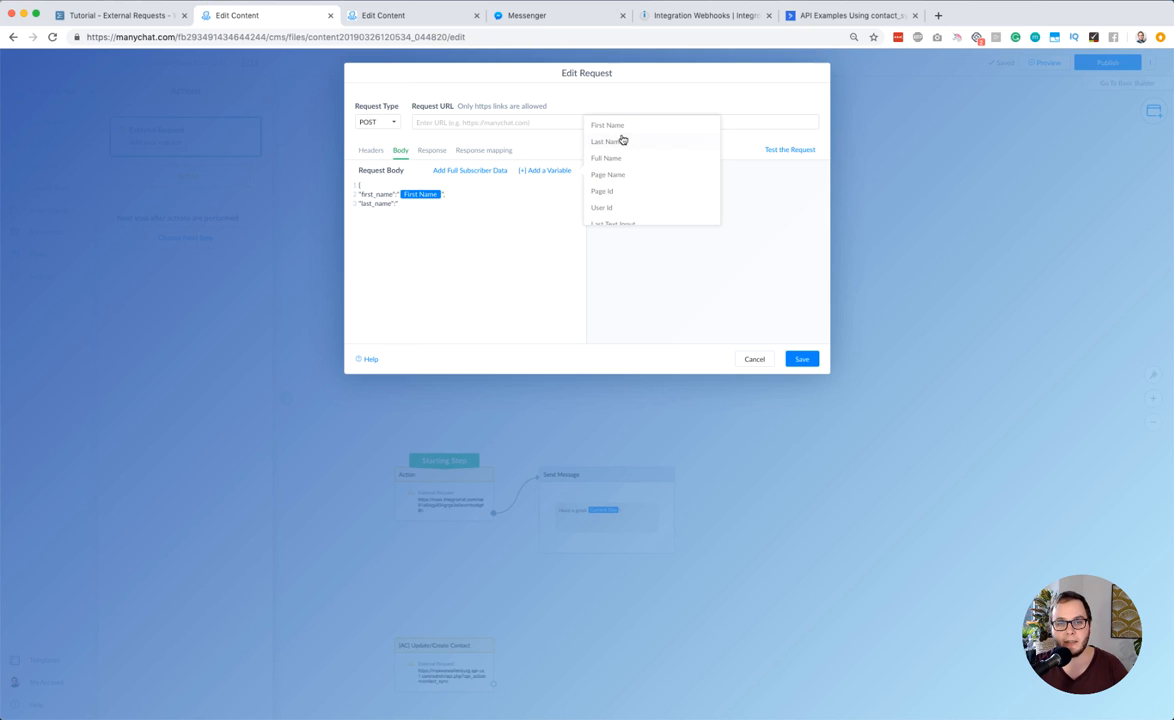
left_click(606, 142)
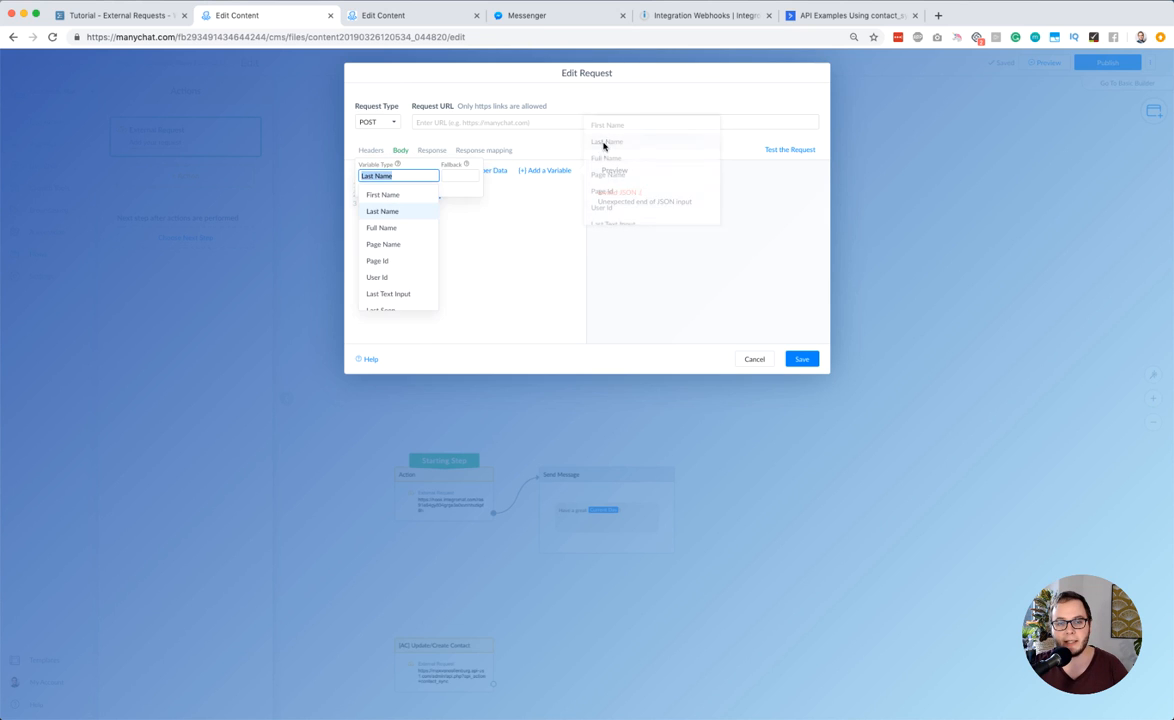
left_click(458, 206)
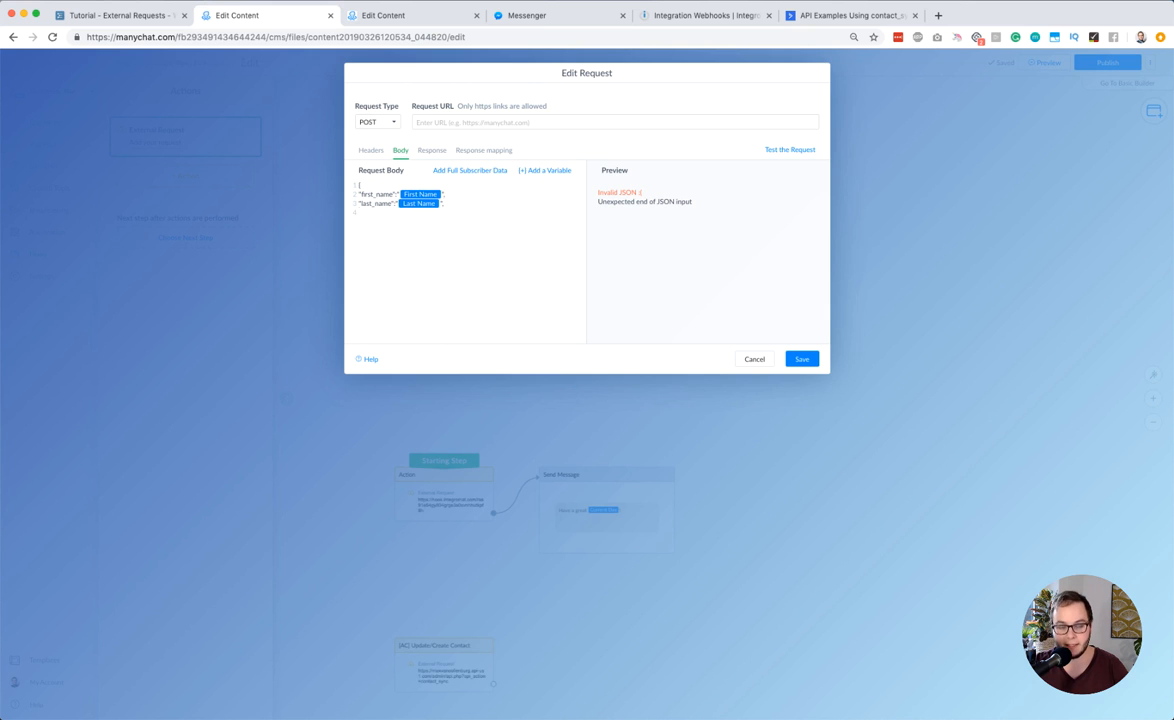
Add the key "email" to the request body and insert the custom user field Email as its value
type("mail\":")
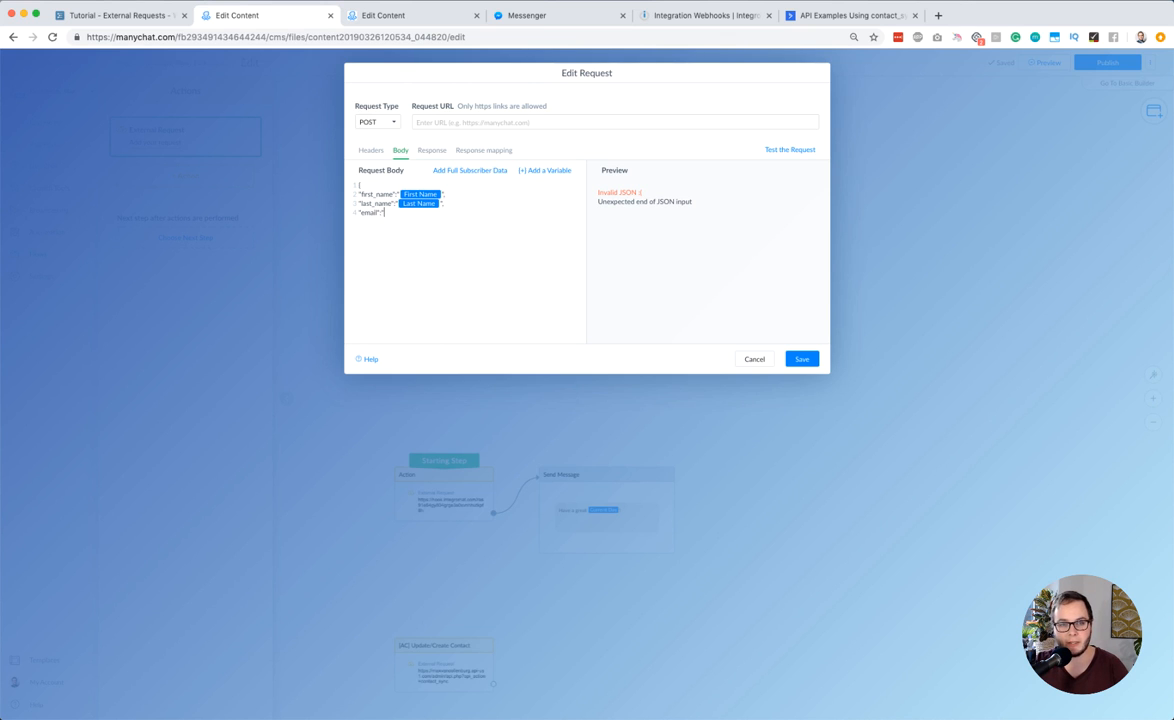
left_click(552, 170)
scroll(638, 144, "down", 4)
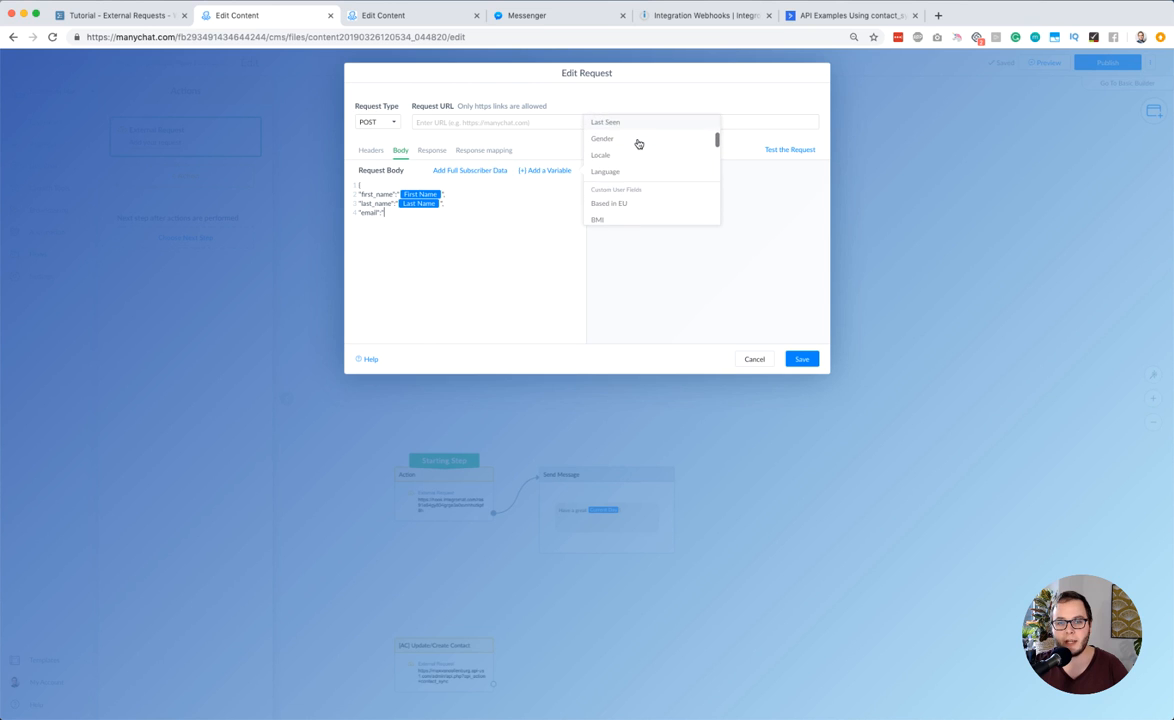
scroll(640, 145, "up", 3)
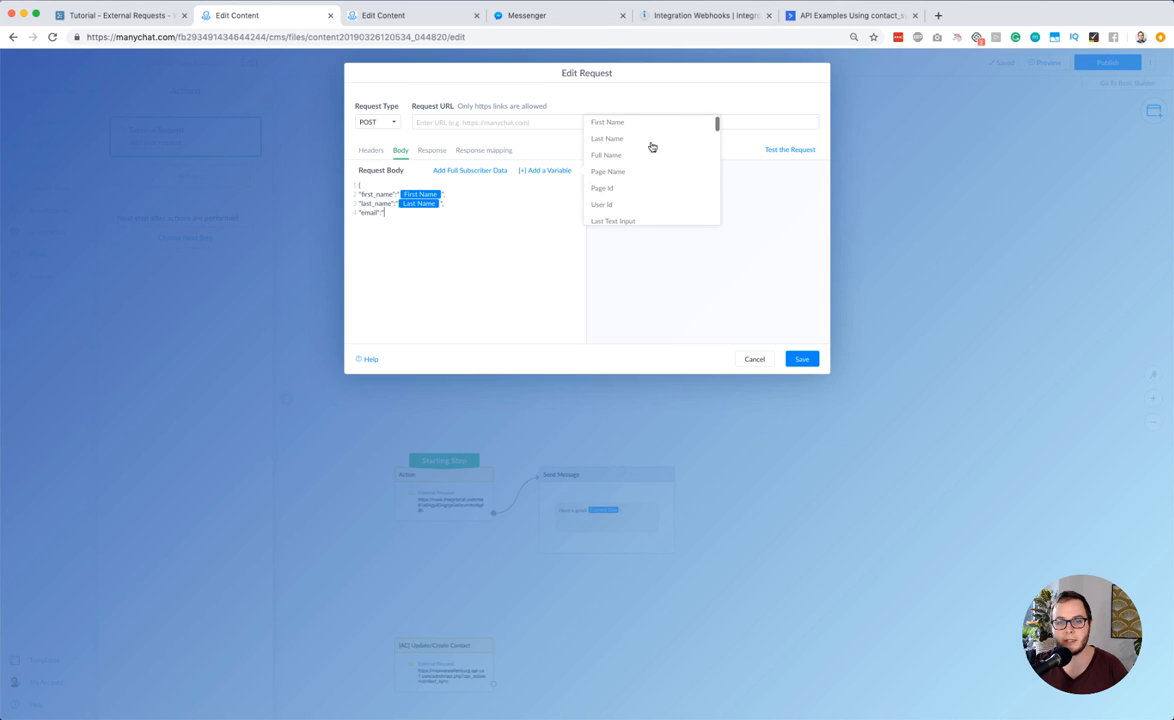
scroll(638, 152, "down", 5)
scroll(636, 158, "down", 3)
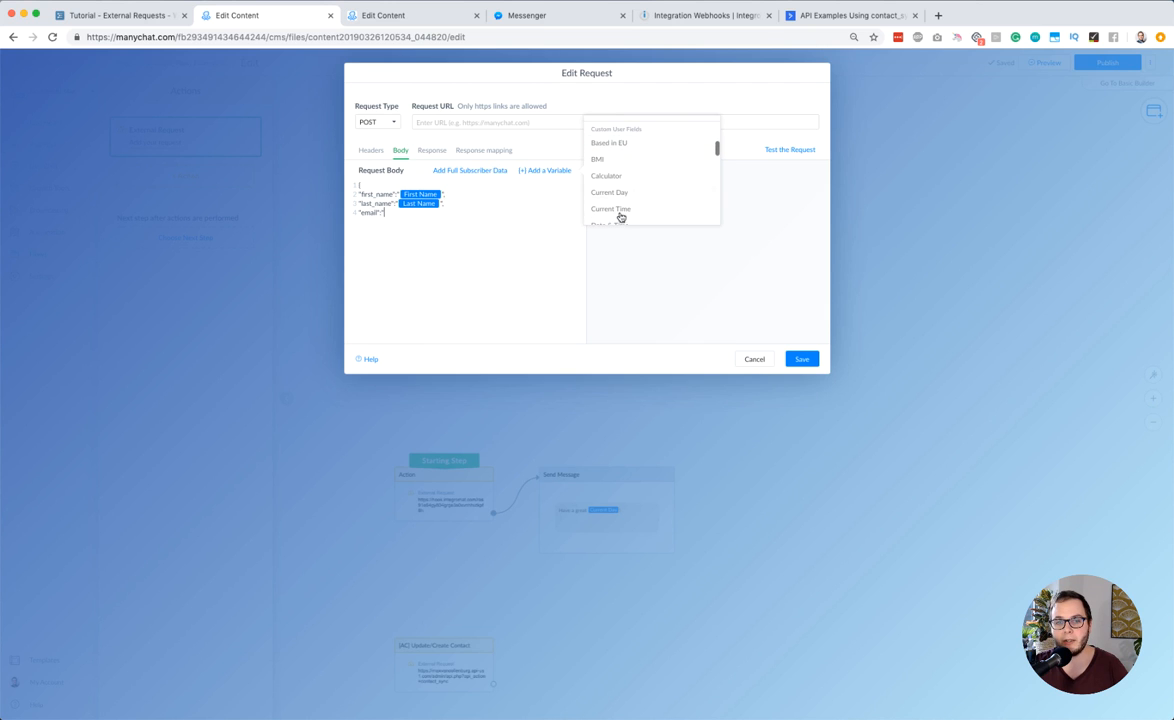
scroll(616, 180, "down", 3)
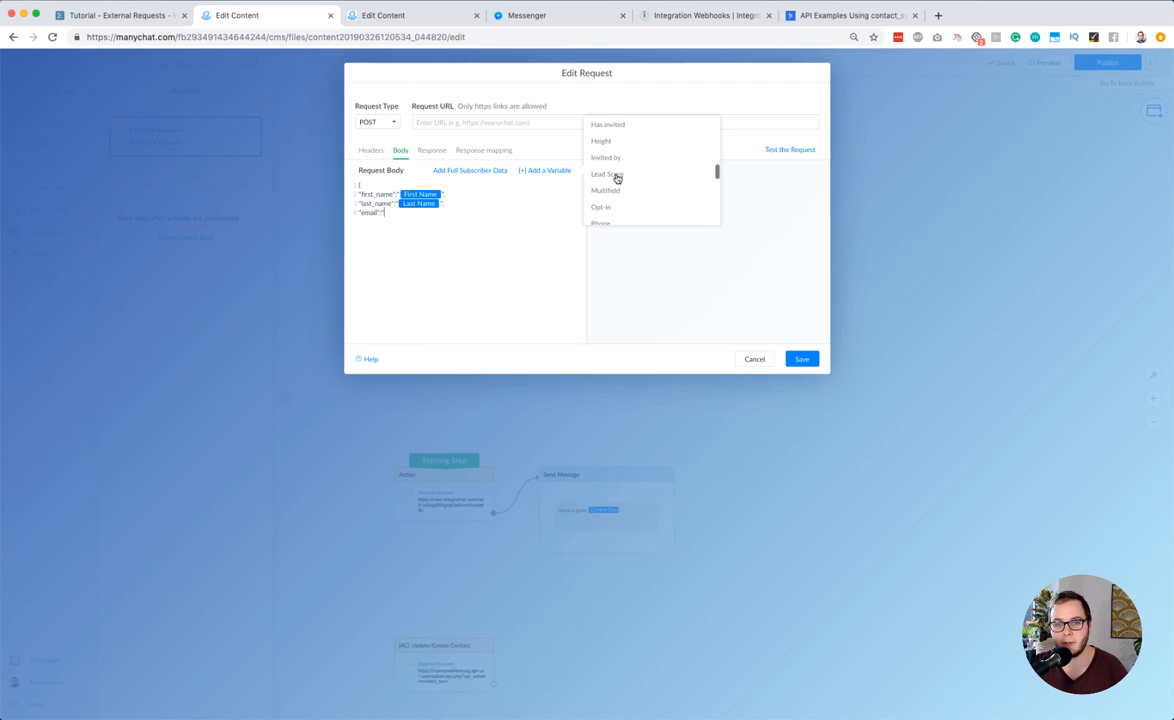
scroll(617, 178, "up", 4)
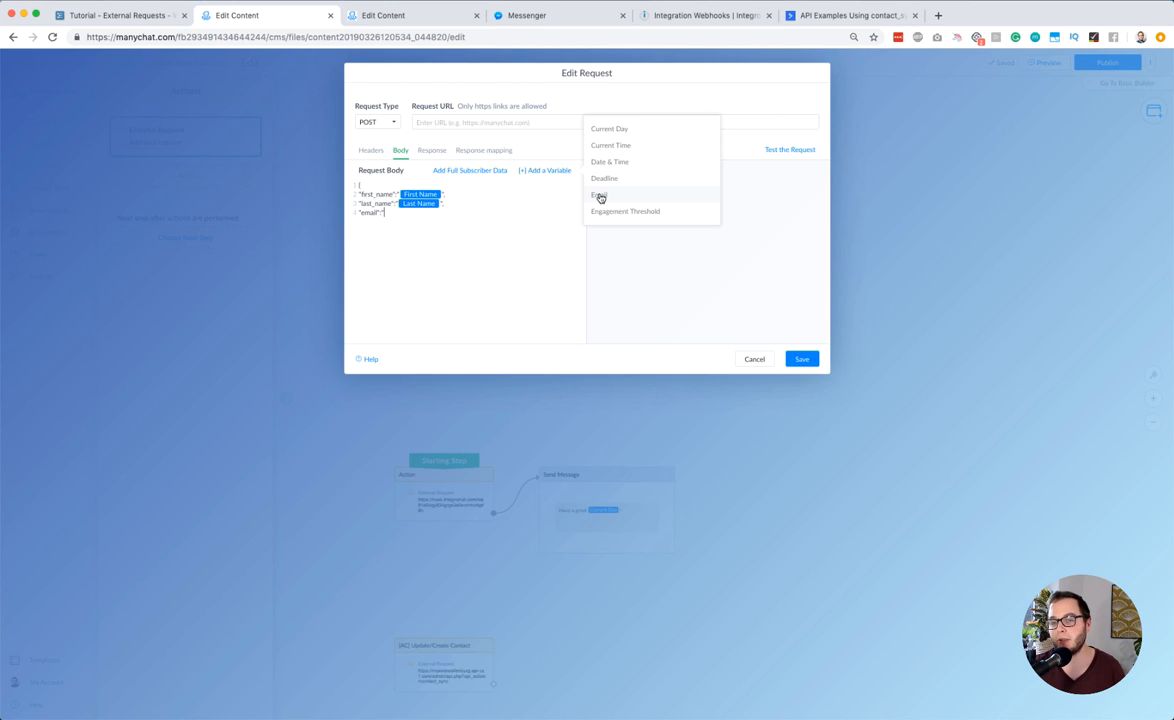
left_click(600, 197)
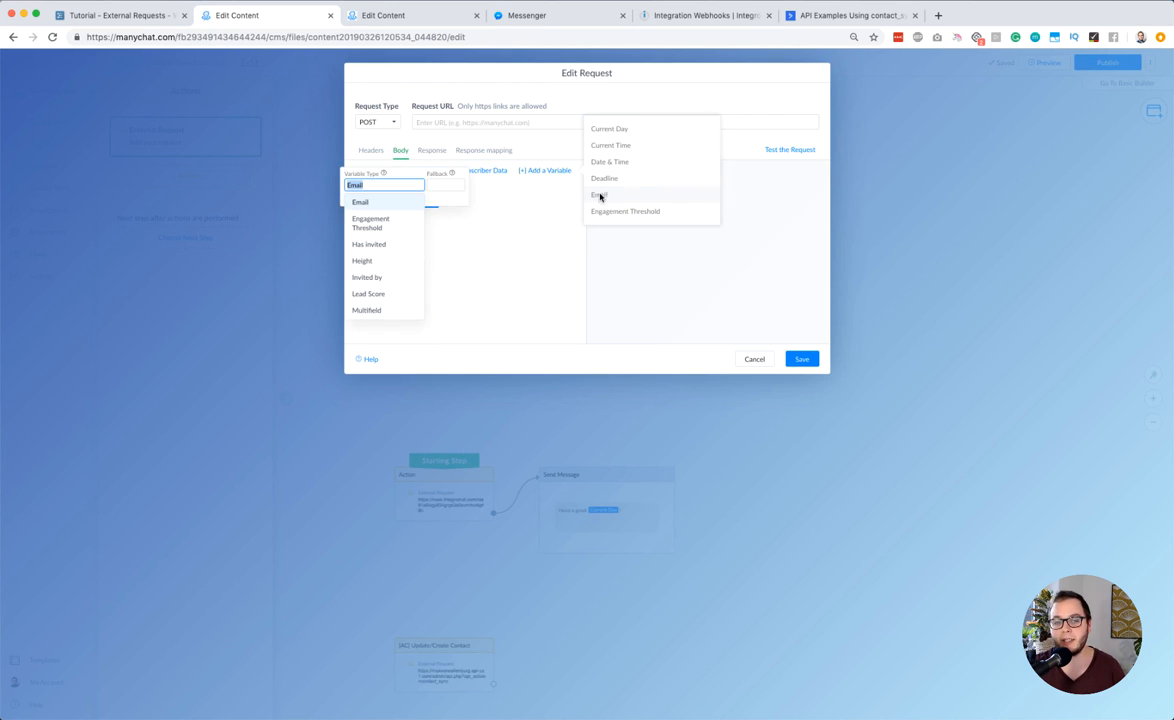
Disable Encode to JSON for the Email variable, then close its value with a quote and comma and start a new line
left_click(433, 186)
left_click(349, 199)
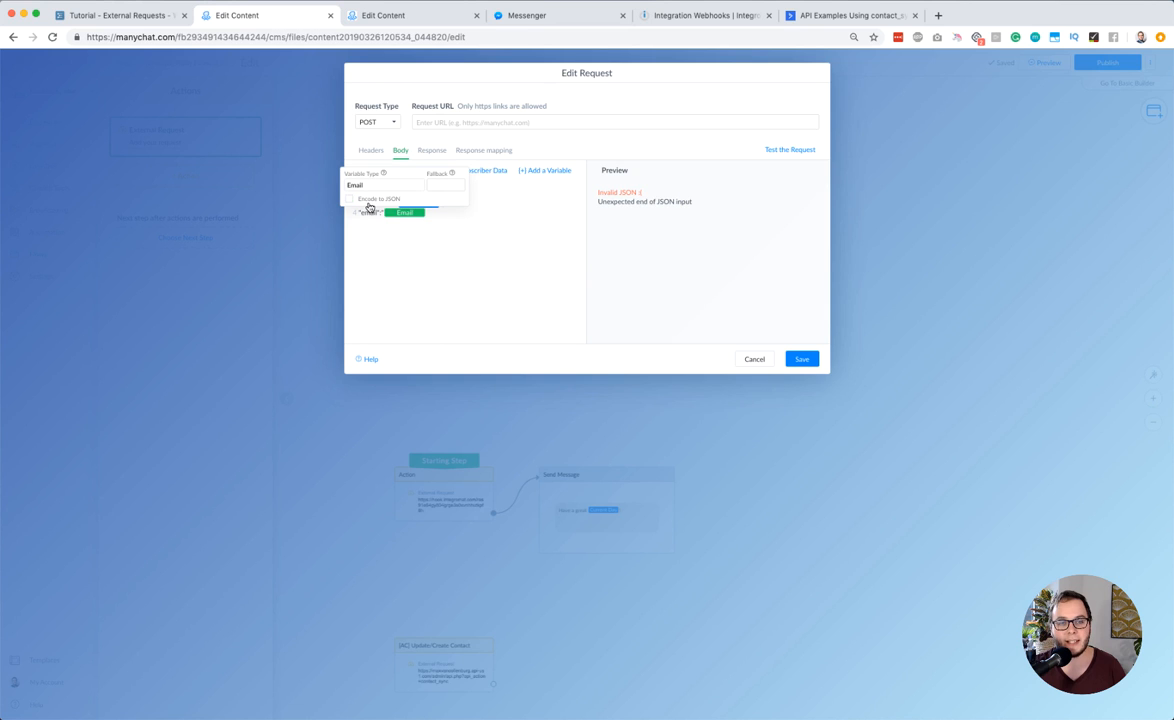
left_click(438, 214)
type("\"")
type(",")
key("BackSpace")
key("Return")
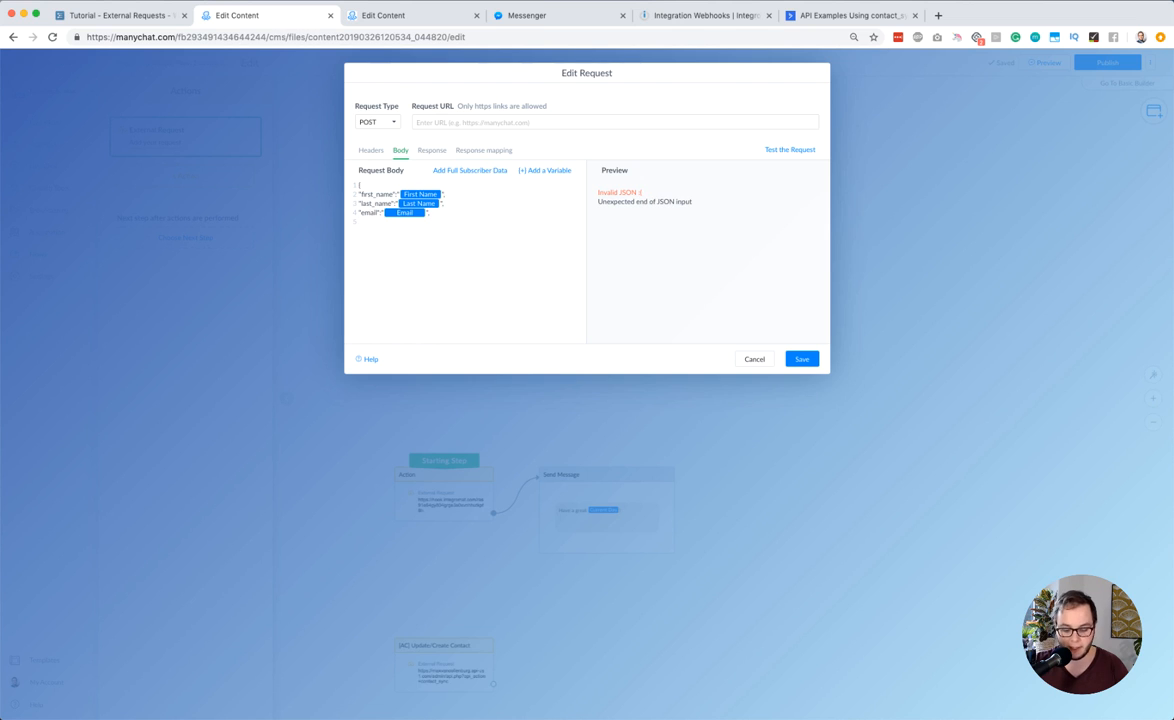
Add the key "manychat_id" with the User Id variable as its quoted value, without JSON encoding, and close the body with a brace
type("\"manychat")
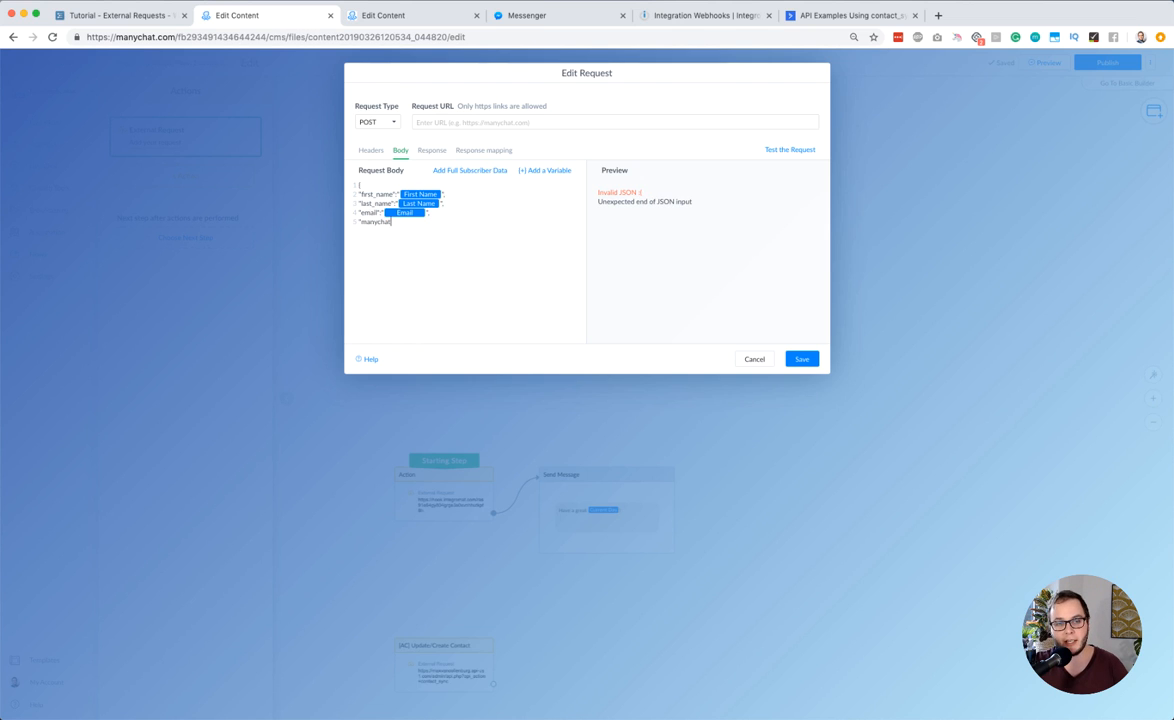
type("_id\":")
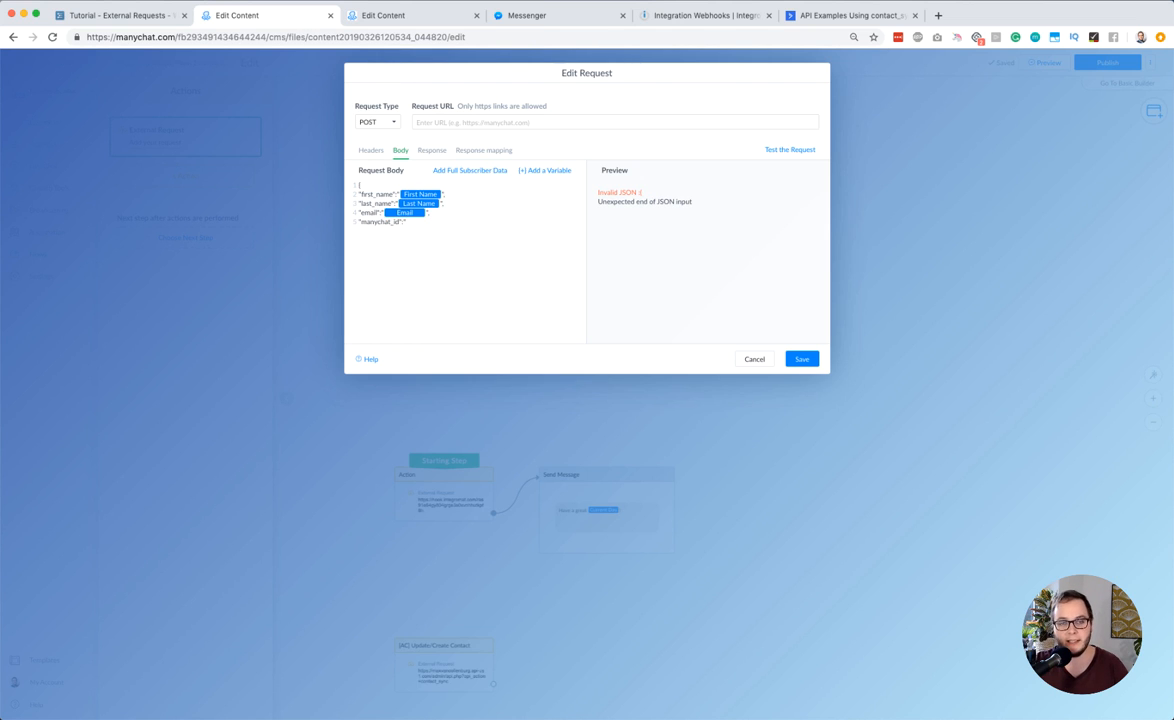
left_click(545, 171)
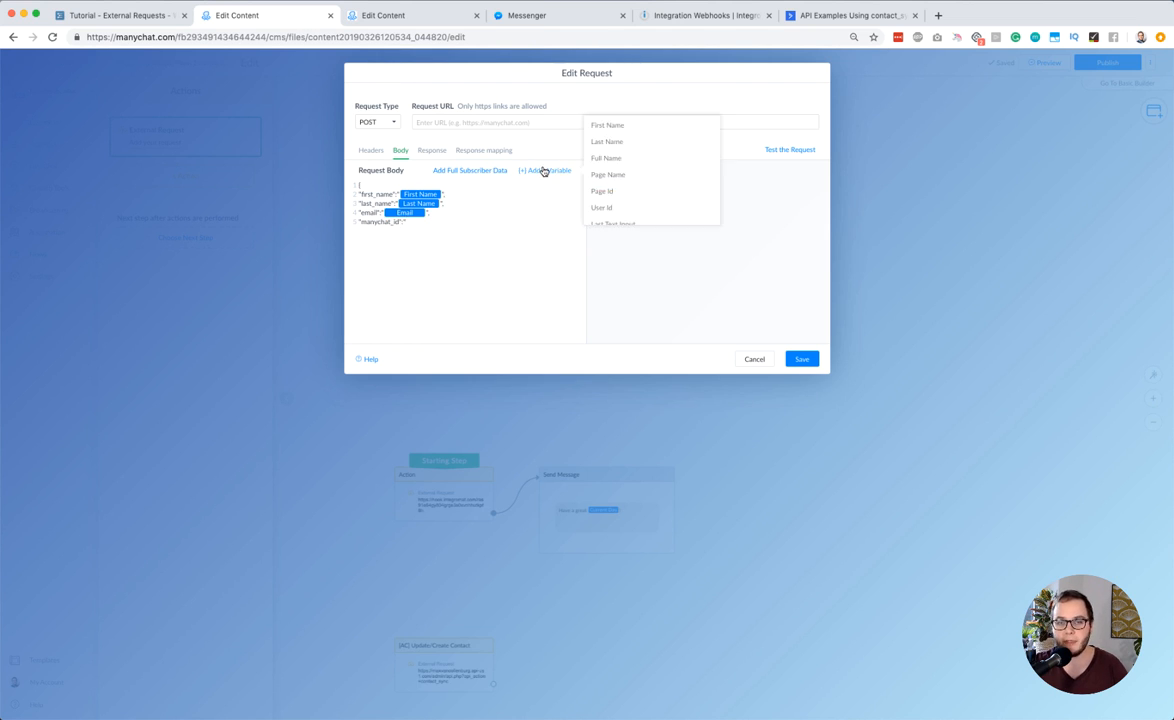
left_click(607, 209)
left_click(466, 200)
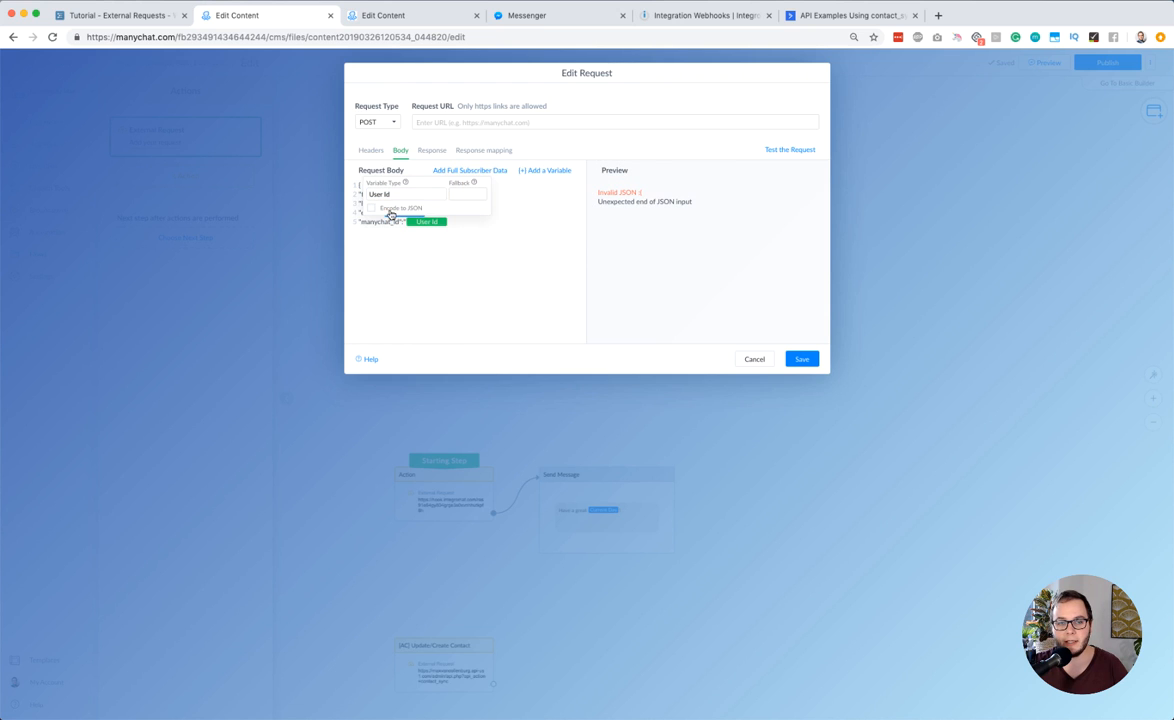
left_click(475, 223)
type("\" ")
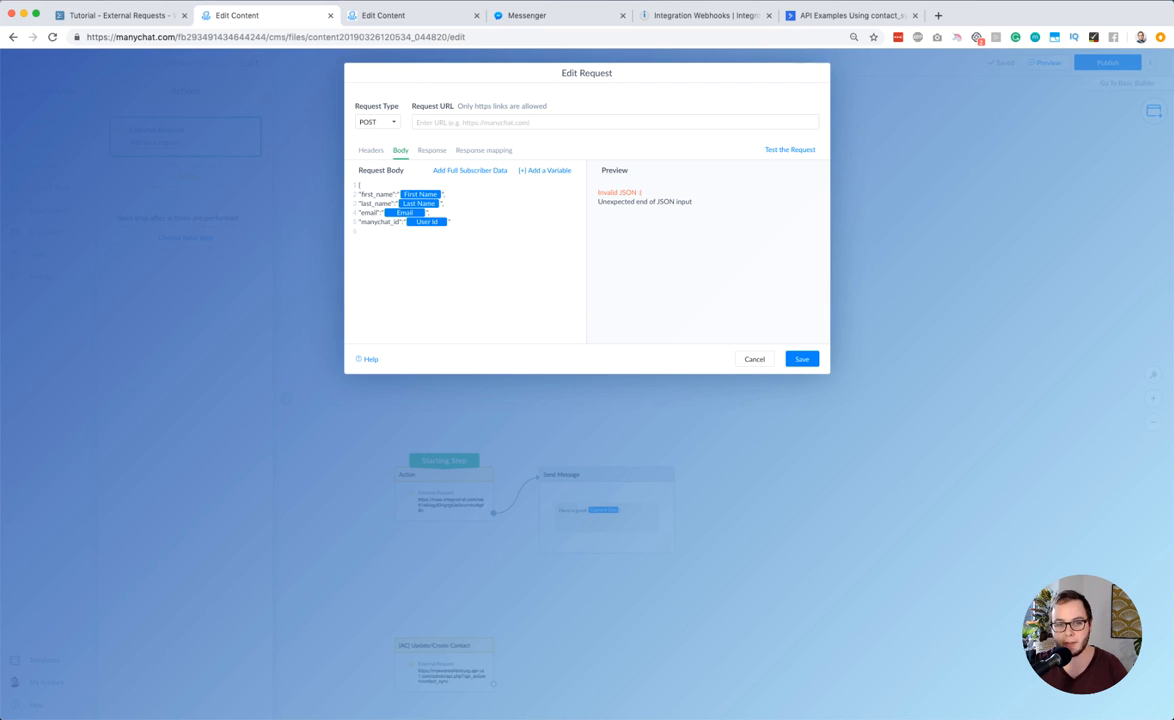
type("}")
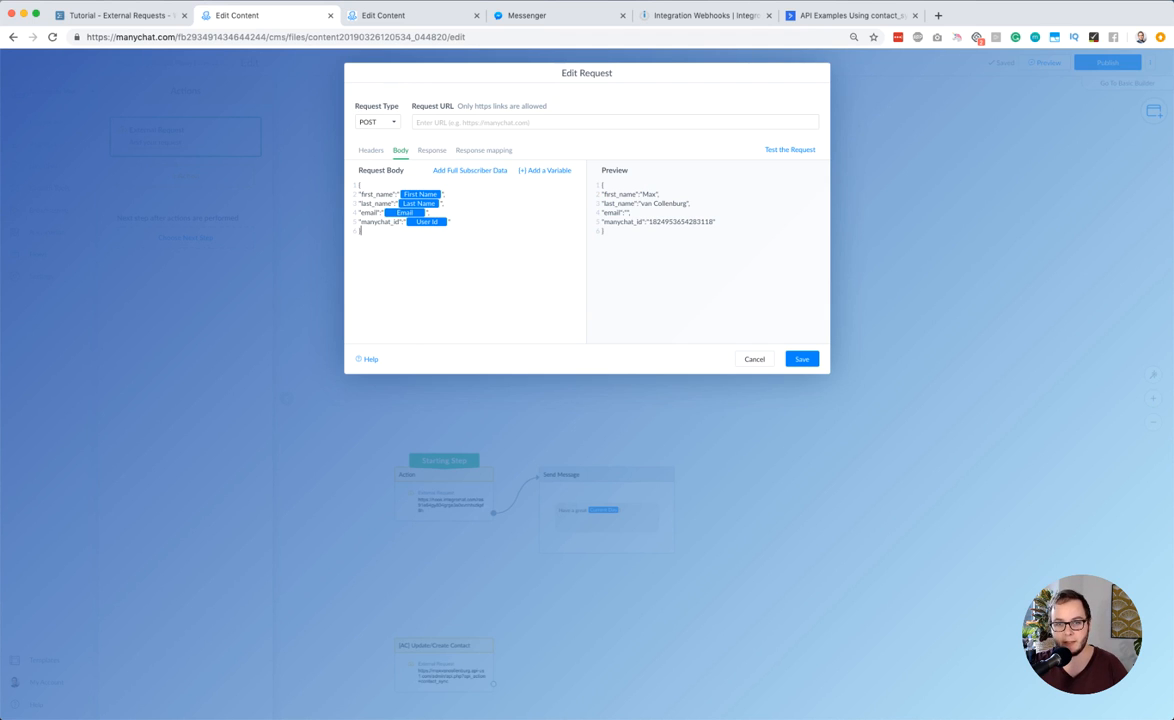
Examine the JSON preview, checking the values filled in for first name, last name, email and ManyChat ID
left_click_drag(612, 243, 595, 184)
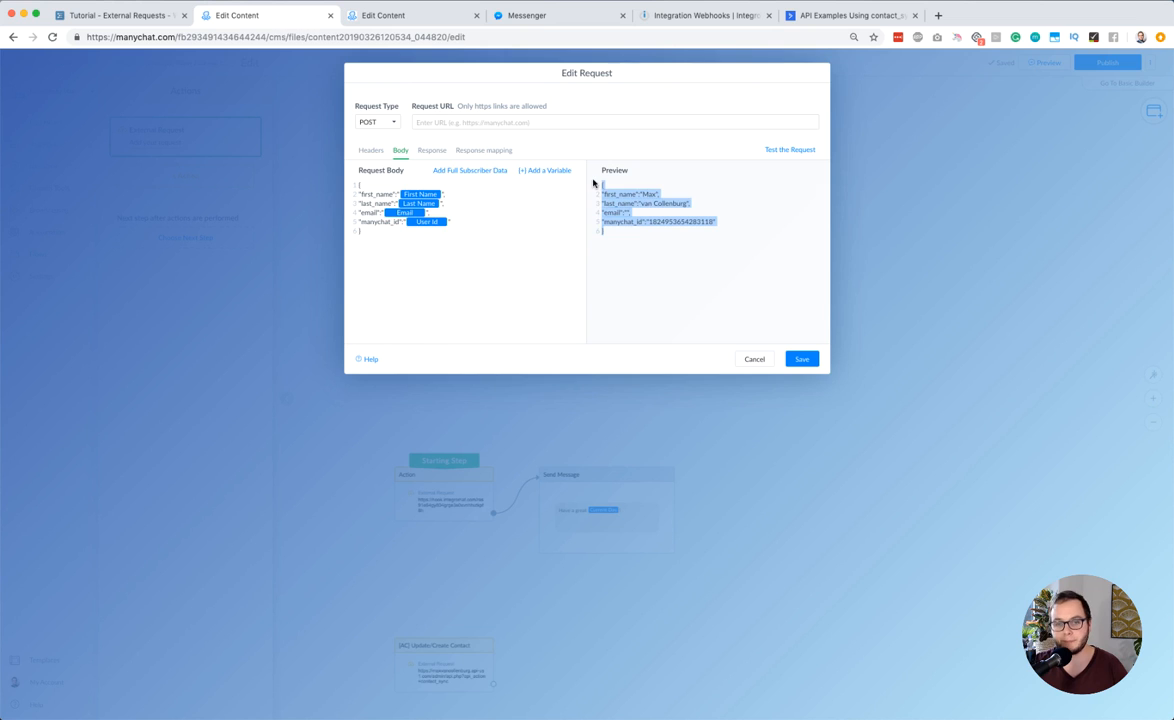
left_click(638, 234)
double_click(648, 194)
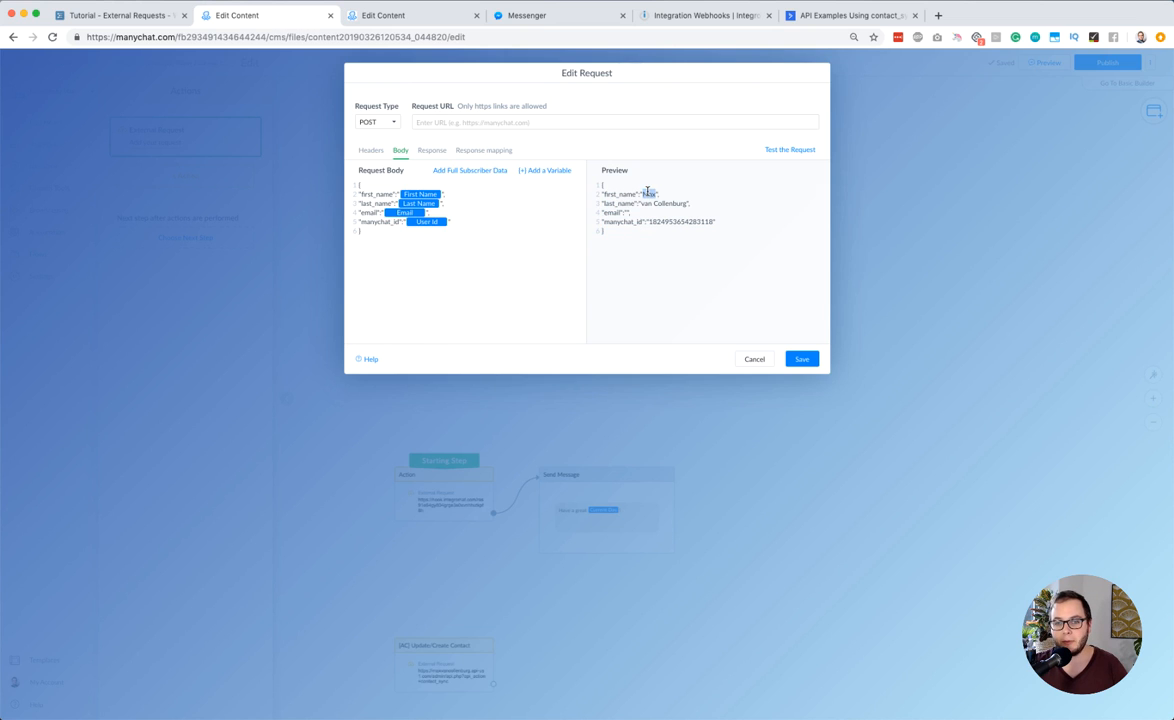
left_click(648, 204)
left_click_drag(648, 204, 665, 204)
left_click(630, 212)
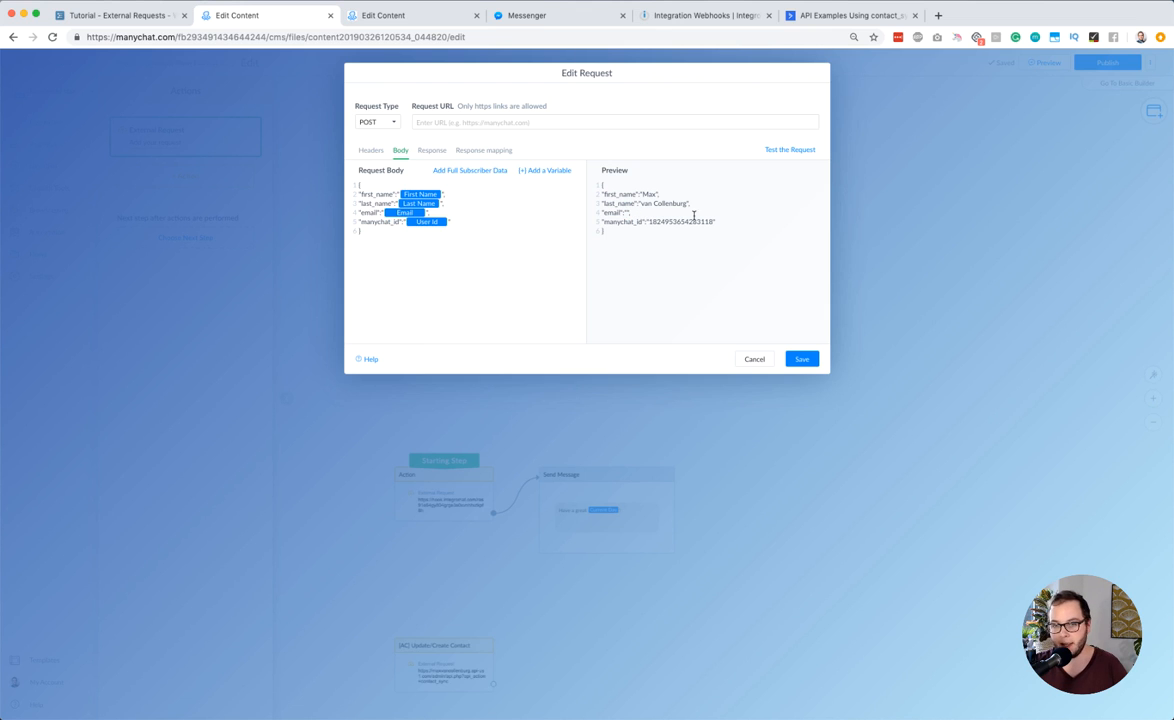
double_click(680, 221)
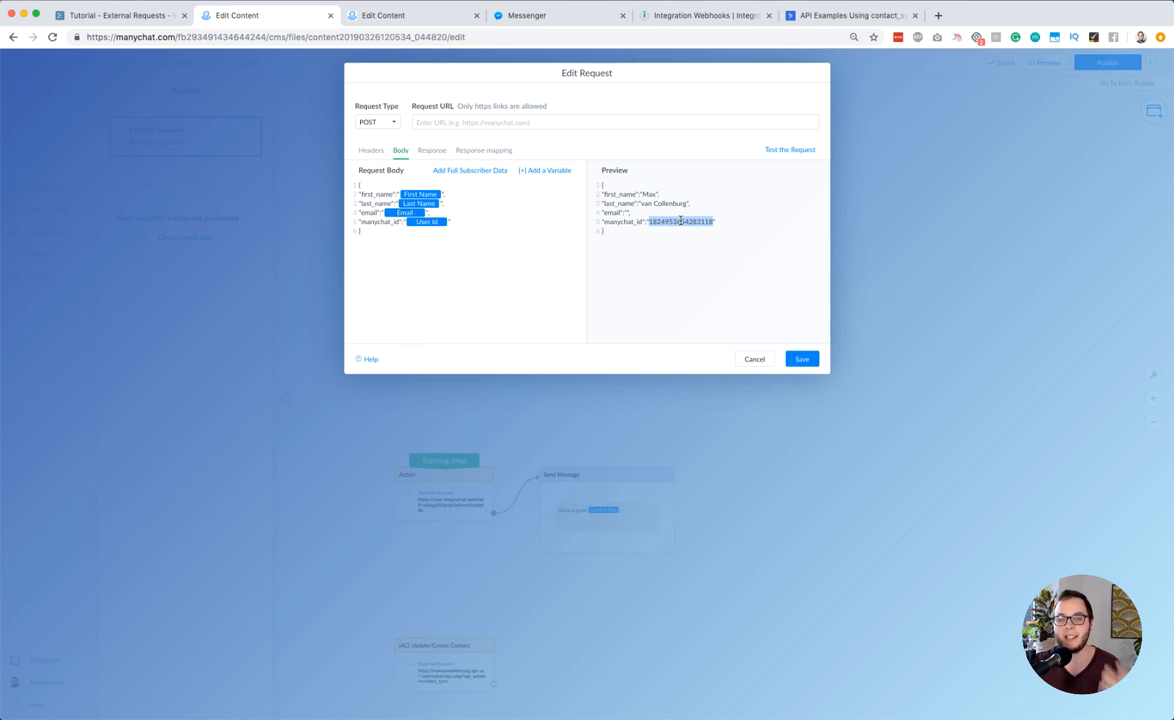
left_click(804, 361)
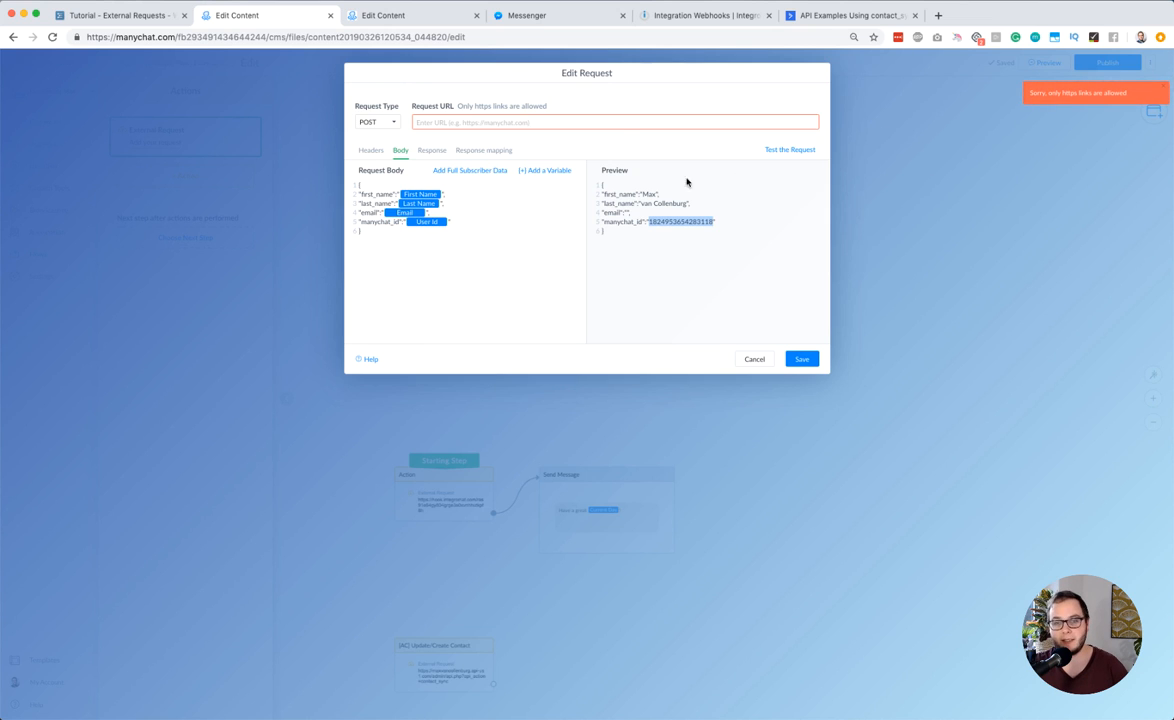
left_click(611, 122)
type("https")
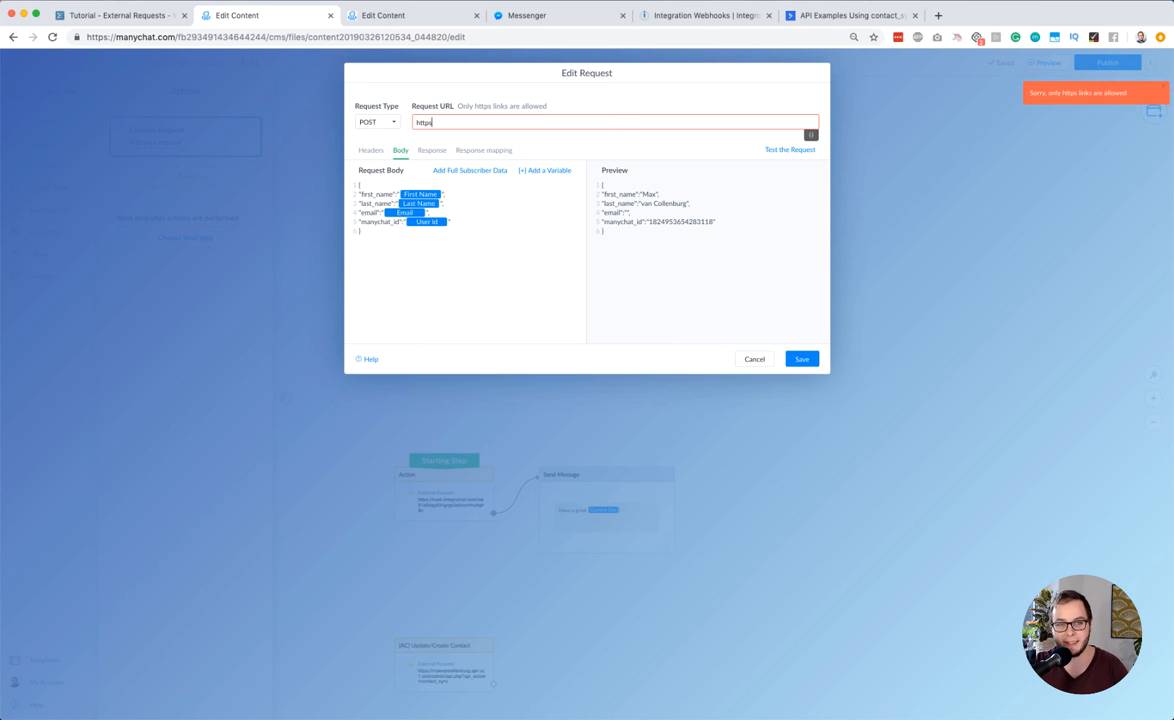
type(":/")
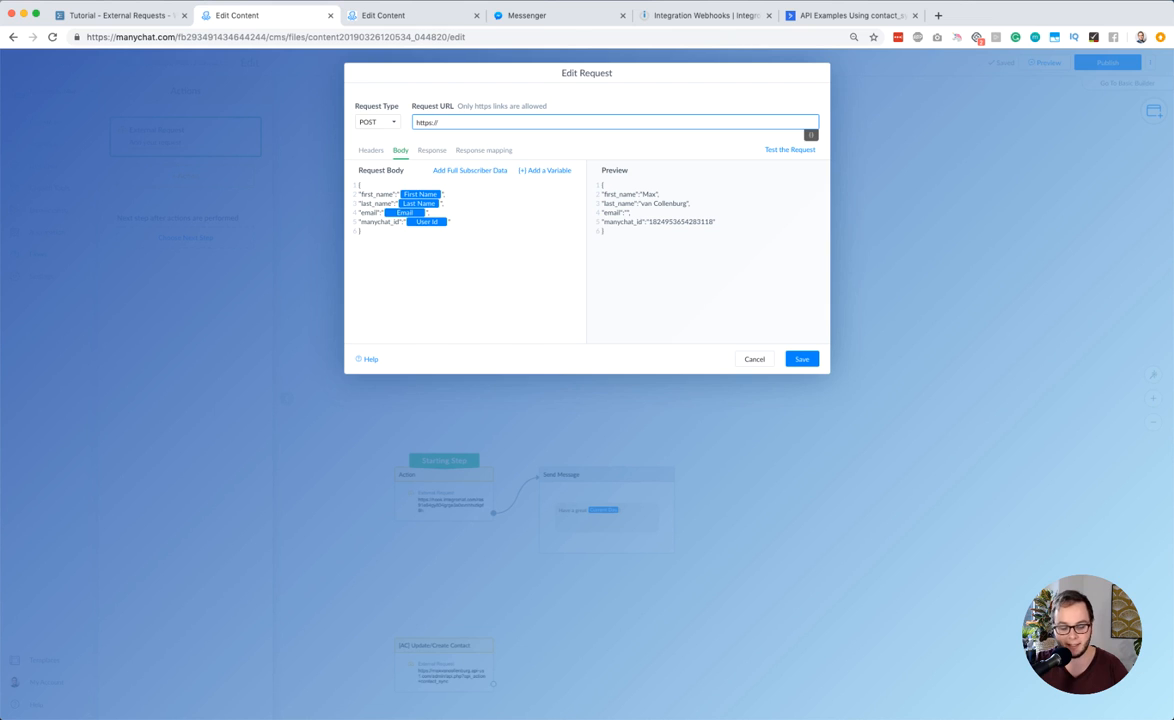
type("/example.co")
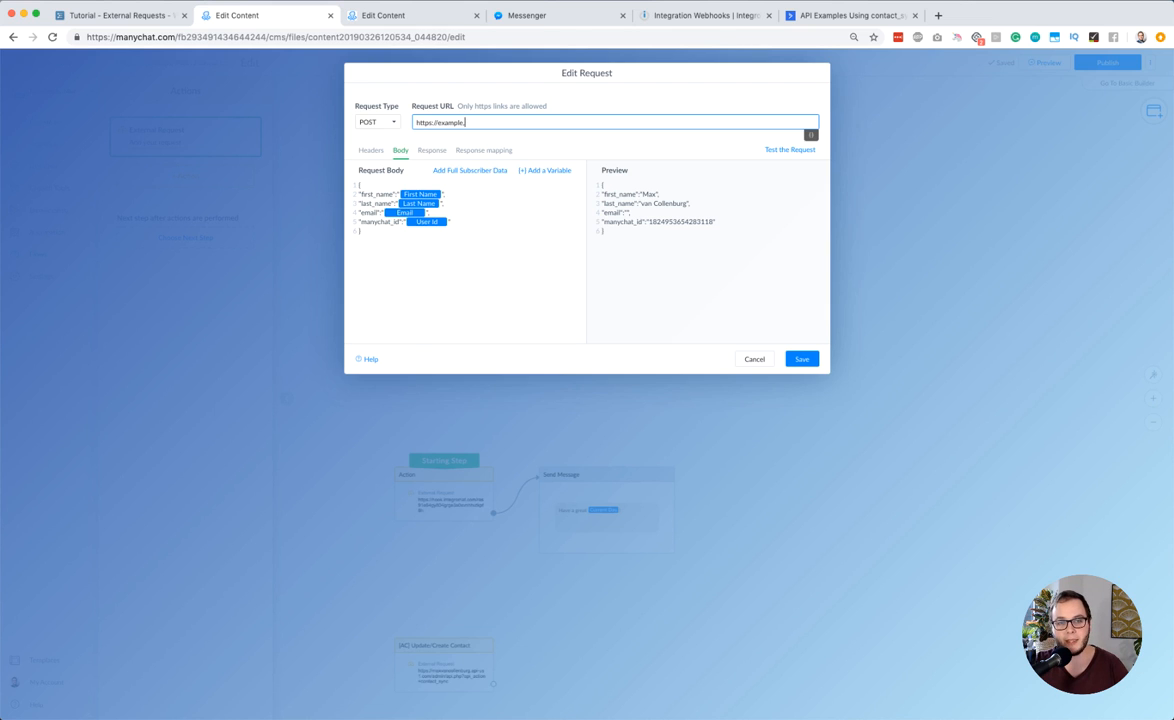
key("BackSpace")
key("BackSpace")
key("BackSpace")
type(".com/")
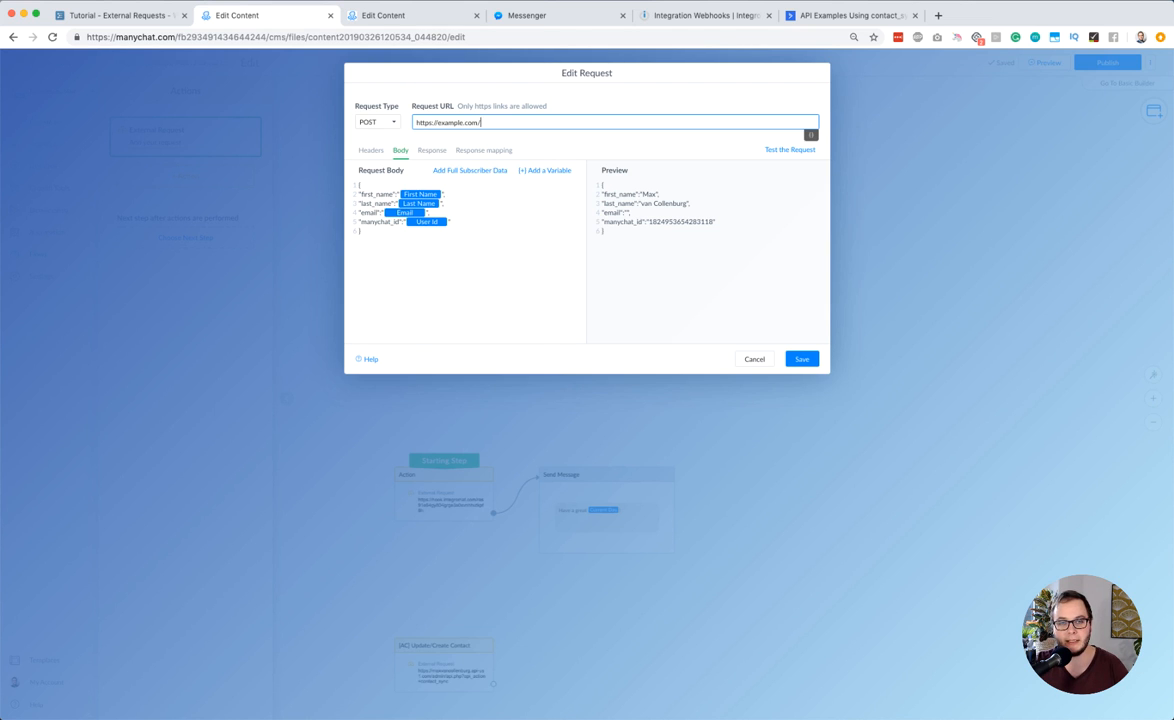
left_click(802, 358)
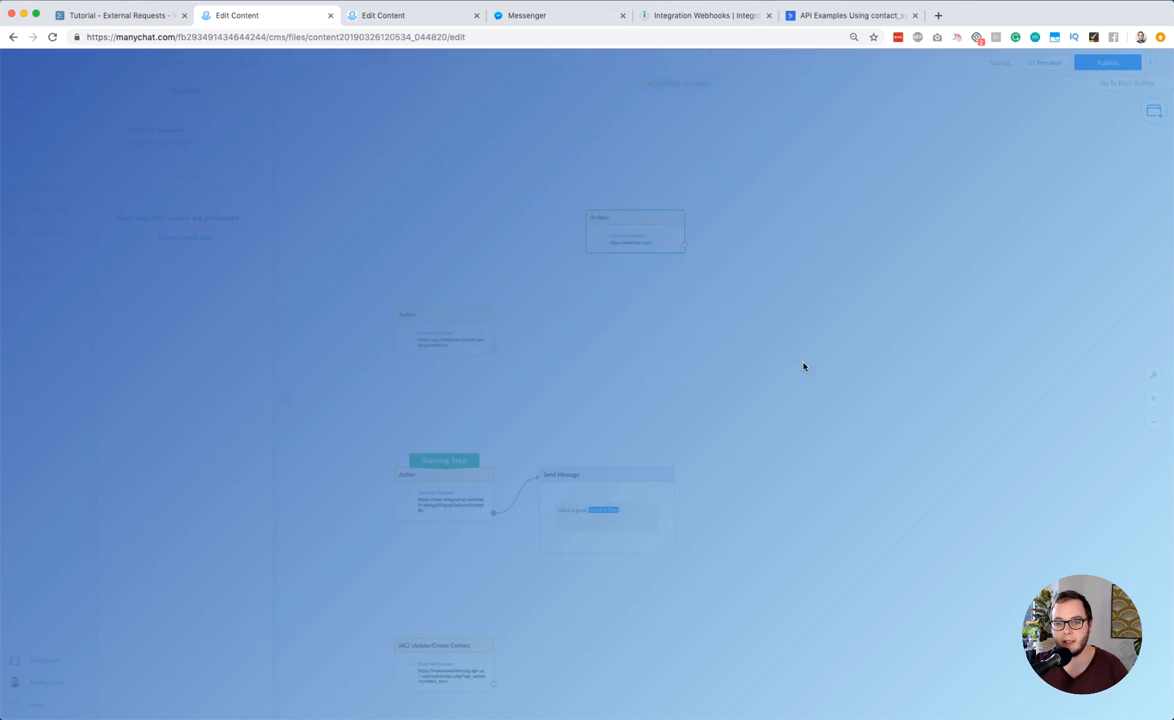
Switch to the WorkFlowy outline and expand the item "Use External Request to trigger Integromat webhook"
left_click(112, 14)
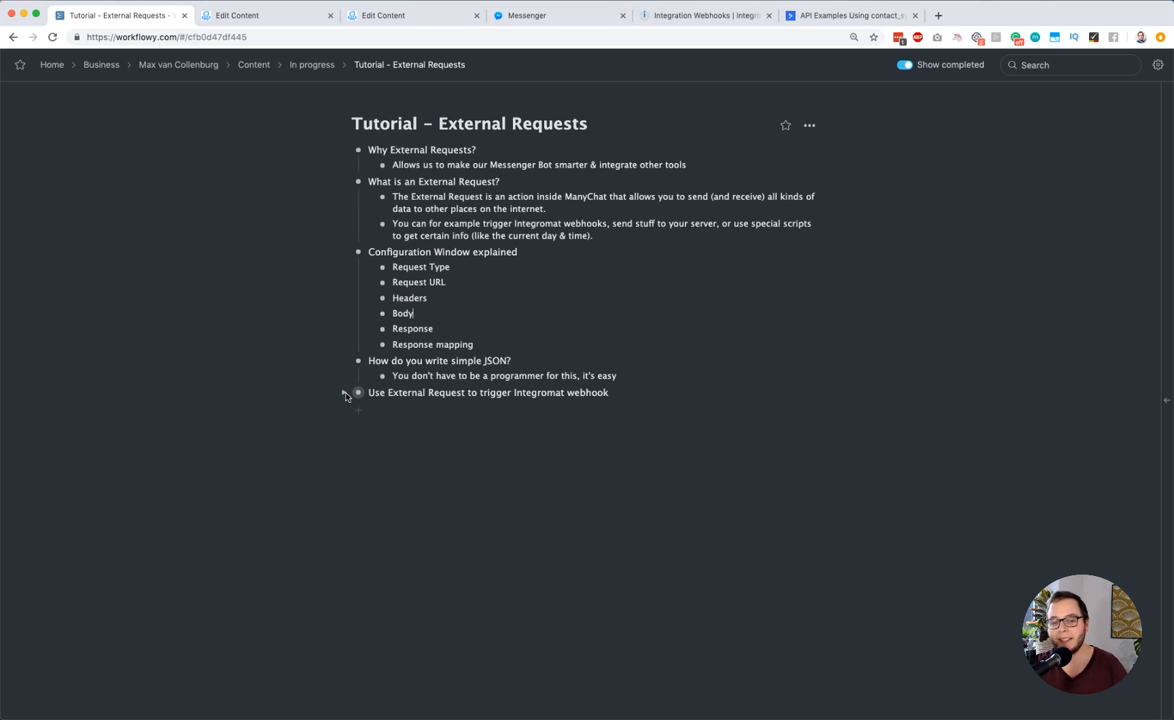
left_click(345, 395)
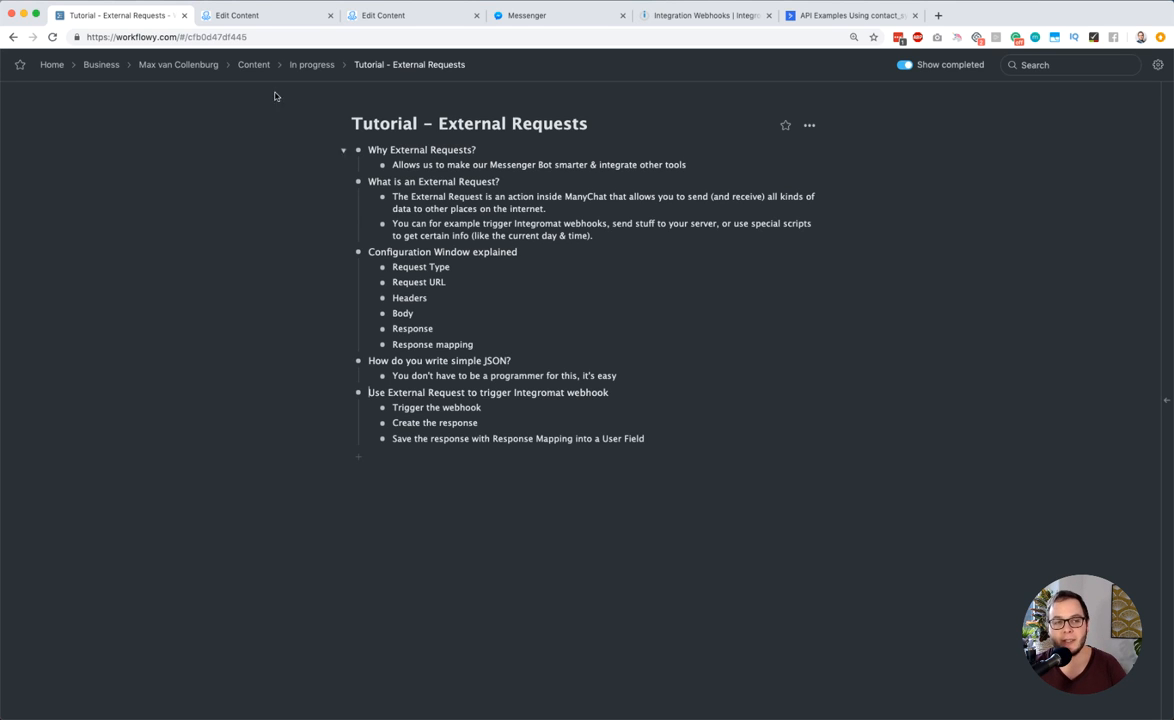
Return to the ManyChat flow and open the External Request of the Starting Step action for editing
left_click(268, 16)
scroll(621, 388, "down", 3)
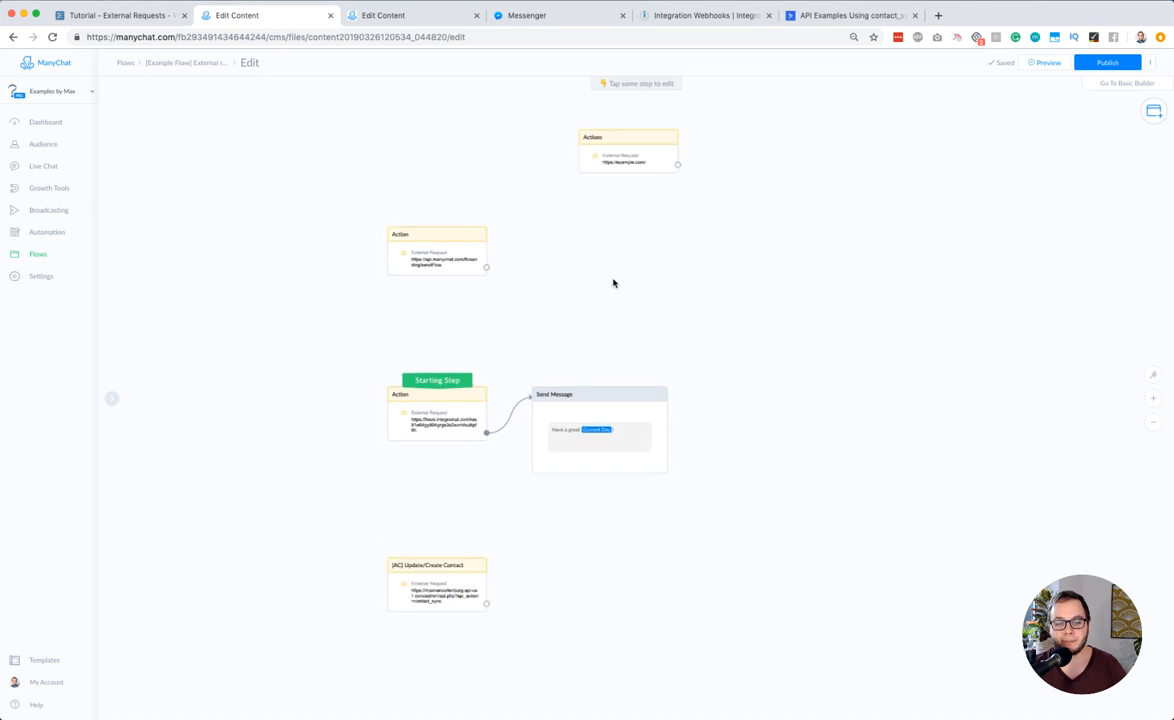
scroll(453, 398, "up", 3)
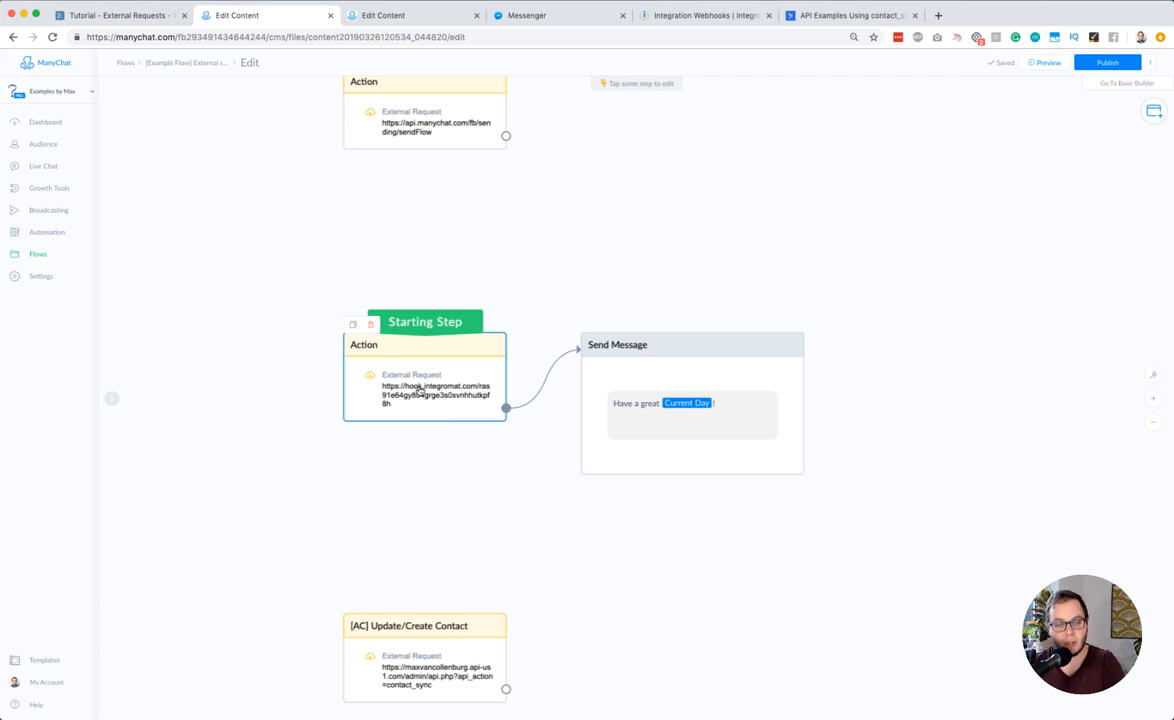
scroll(658, 414, "up", 1)
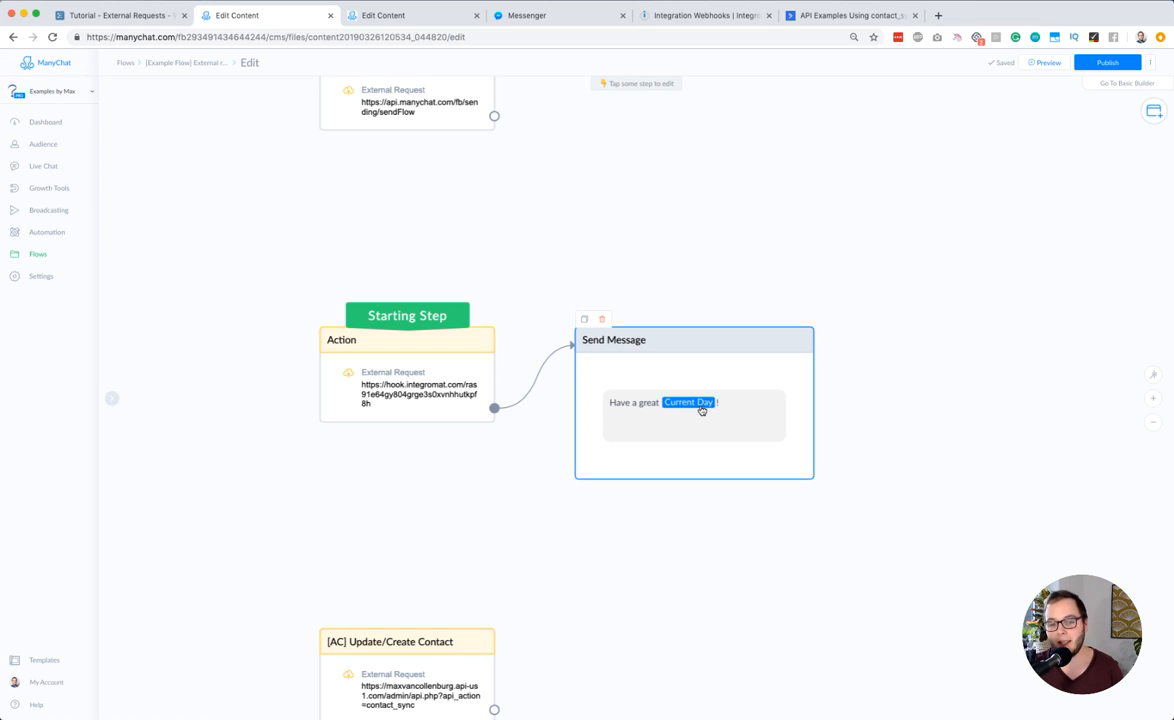
left_click(455, 361)
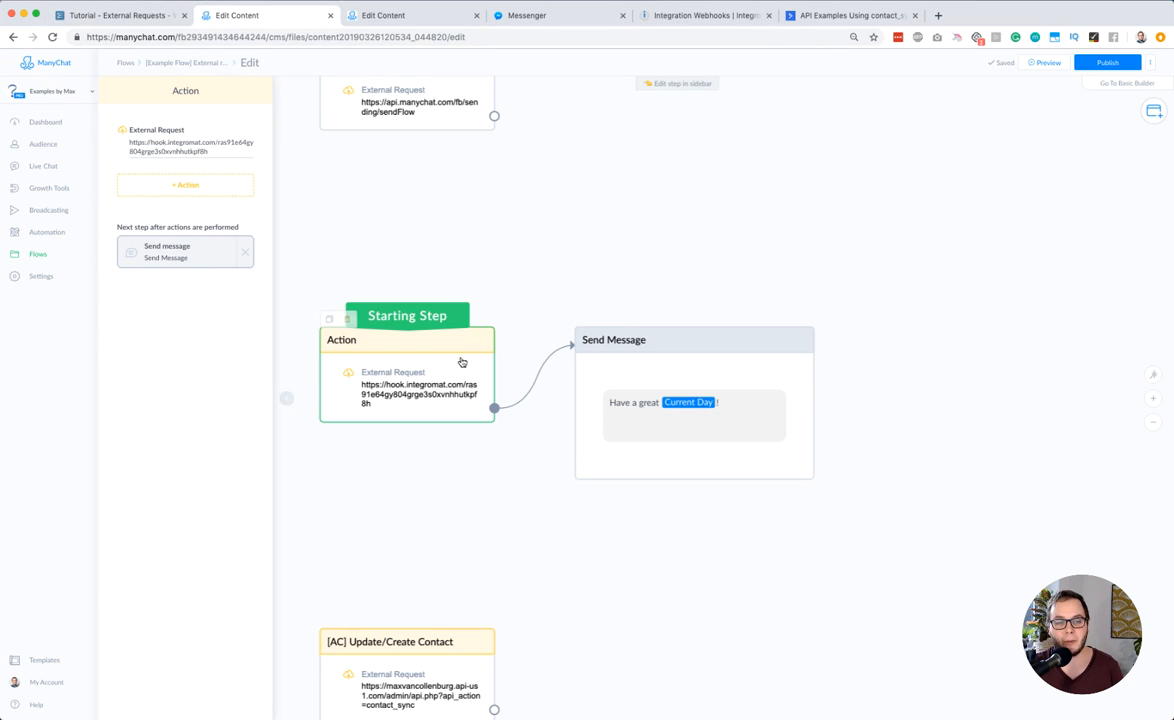
left_click(135, 132)
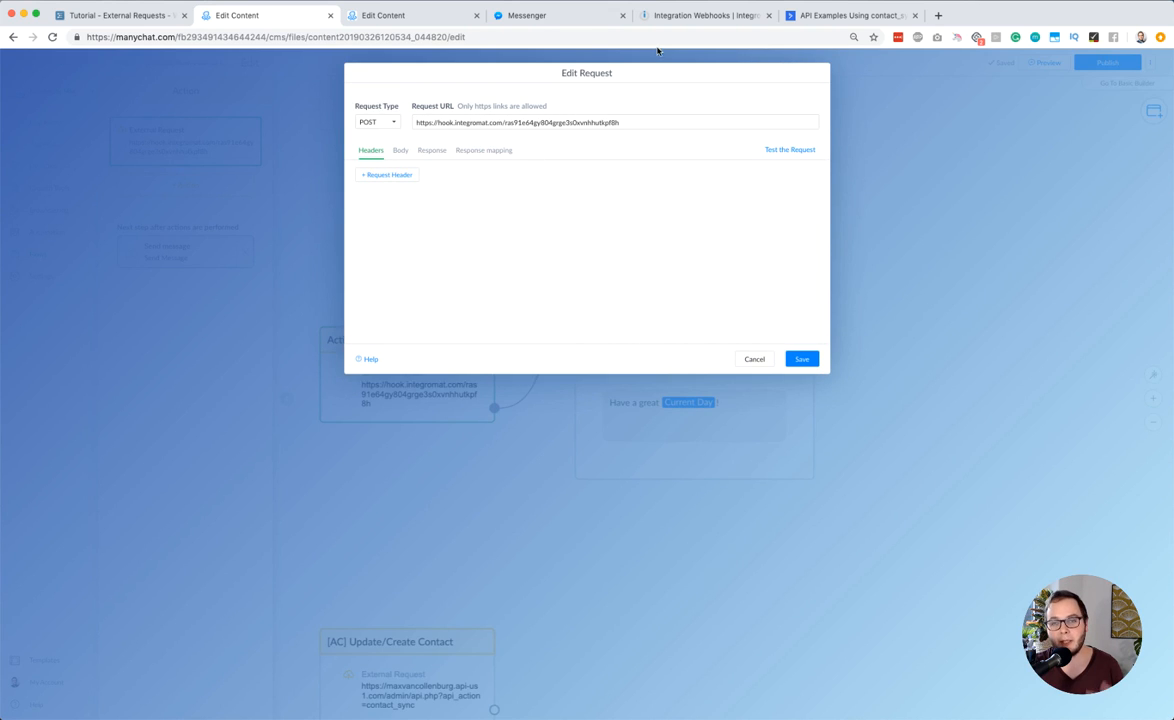
Move the Integromat tab beside the ManyChat flow and open the "Integration Webhooks, ManyChat, Google Calendar" scenario from the scenario list
left_click_drag(674, 16, 436, 20)
mouse_move(28, 125)
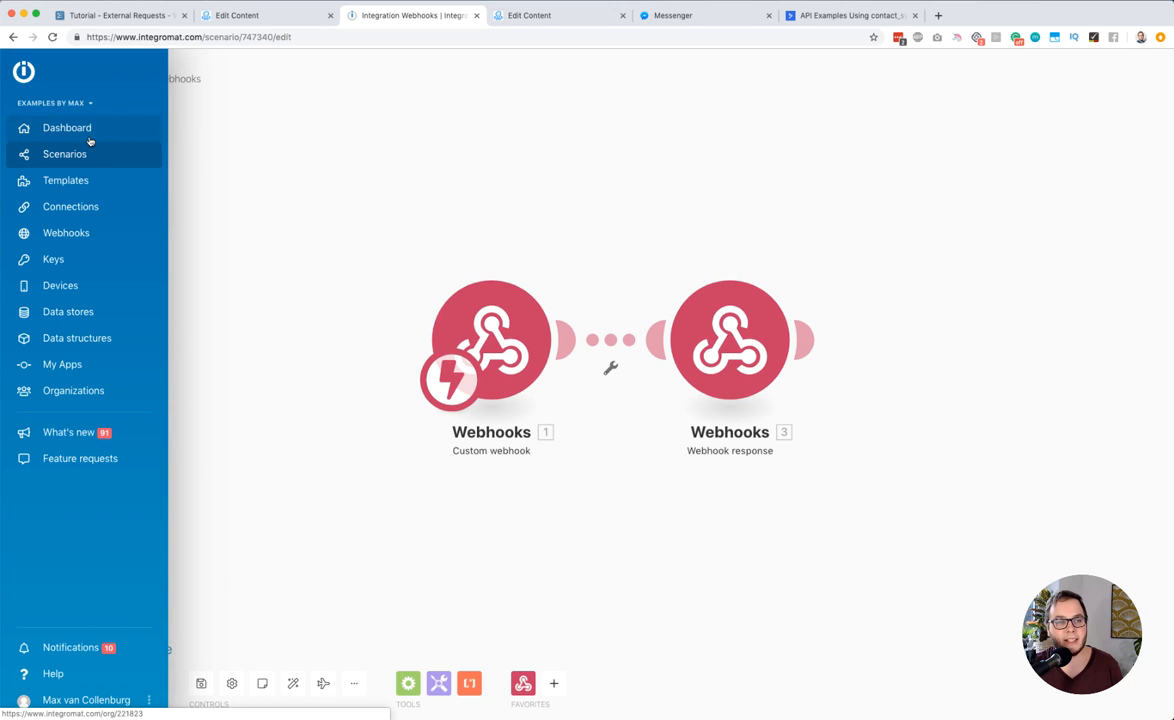
left_click(76, 131)
left_click(79, 155)
scroll(394, 211, "down", 2)
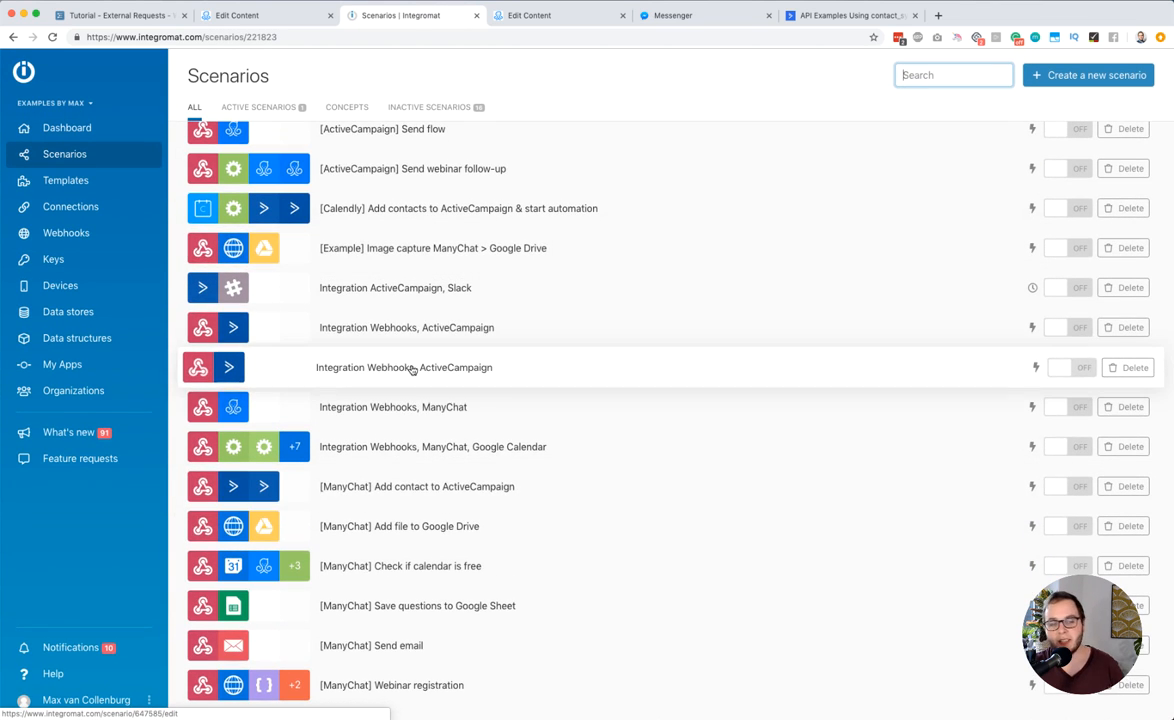
left_click(407, 450)
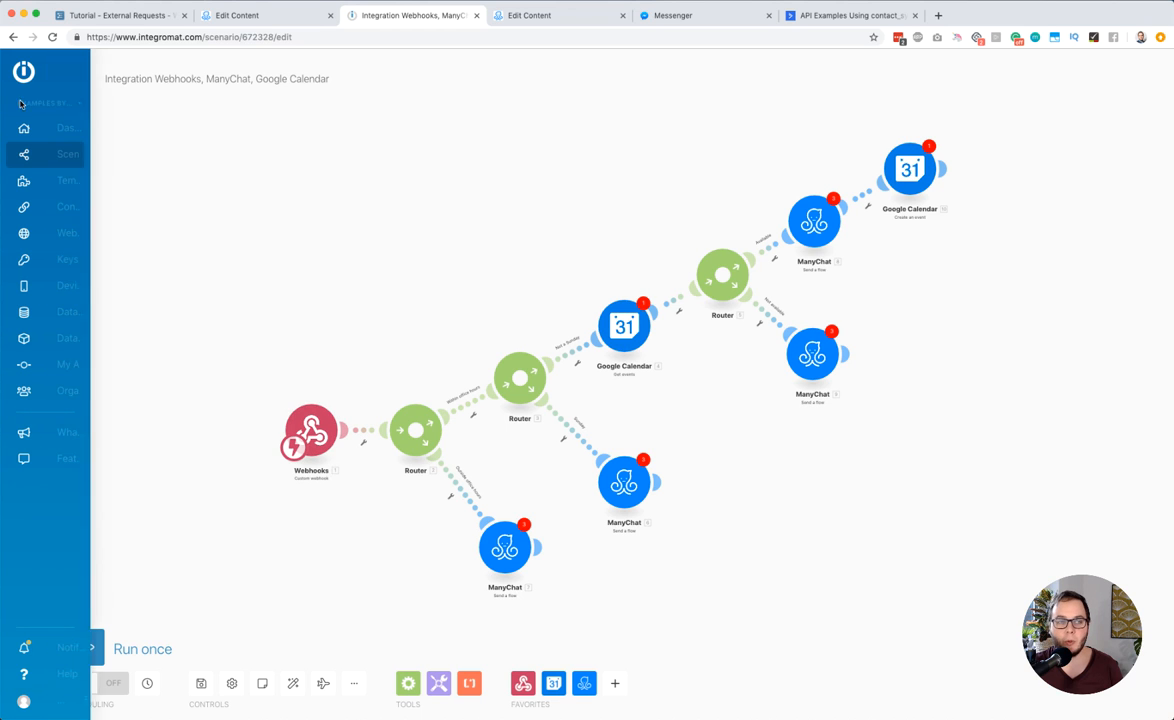
Look through the "Integration ActiveCampaign, Slack", "[ManyChat] Add file to Google Drive" and "[ManyChat] Check if calendar is free" scenarios, returning to the scenario list
left_click(57, 159)
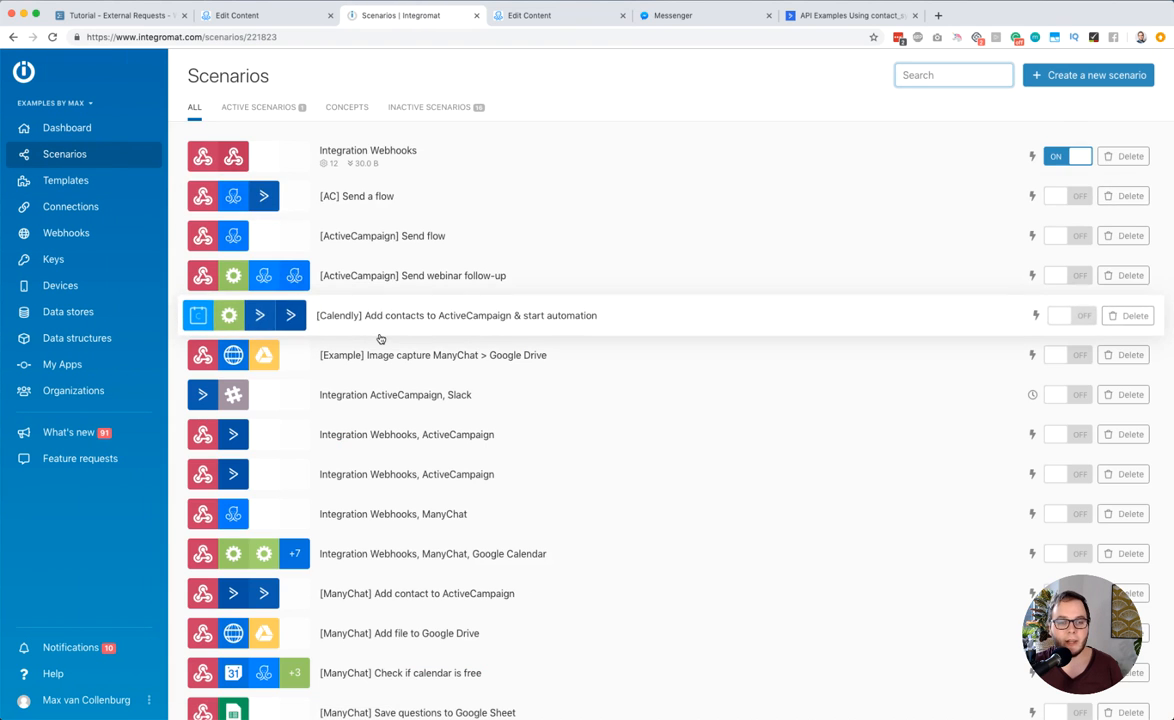
scroll(385, 345, "down", 2)
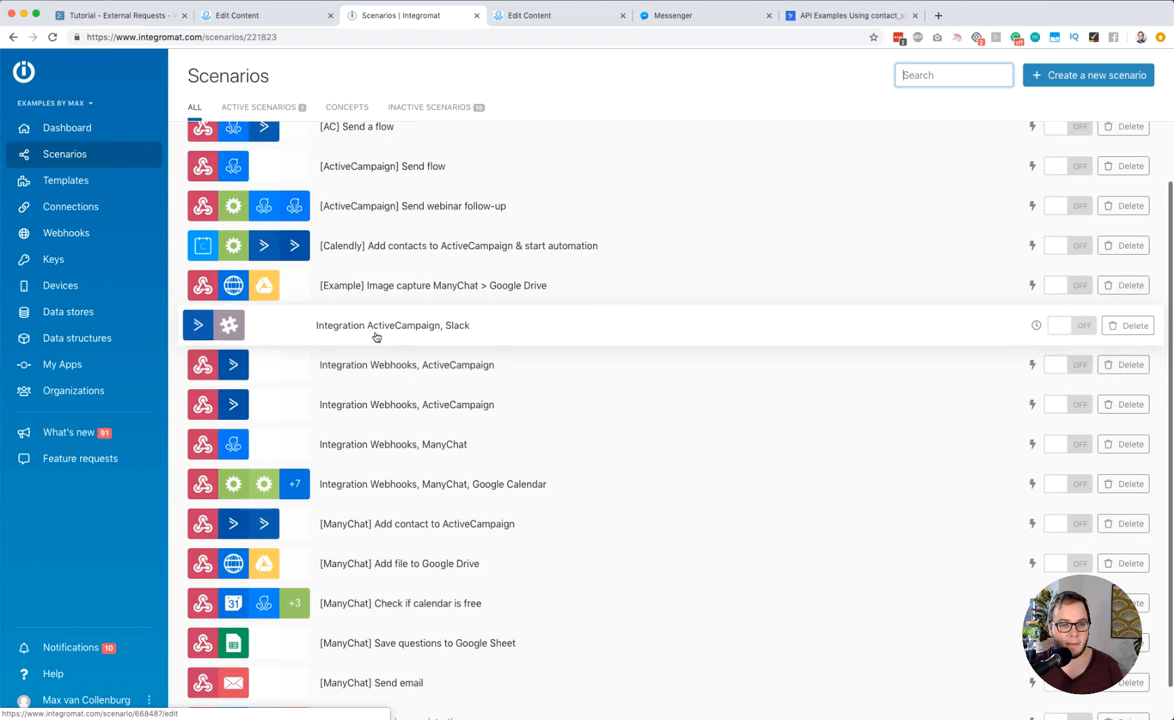
left_click(368, 338)
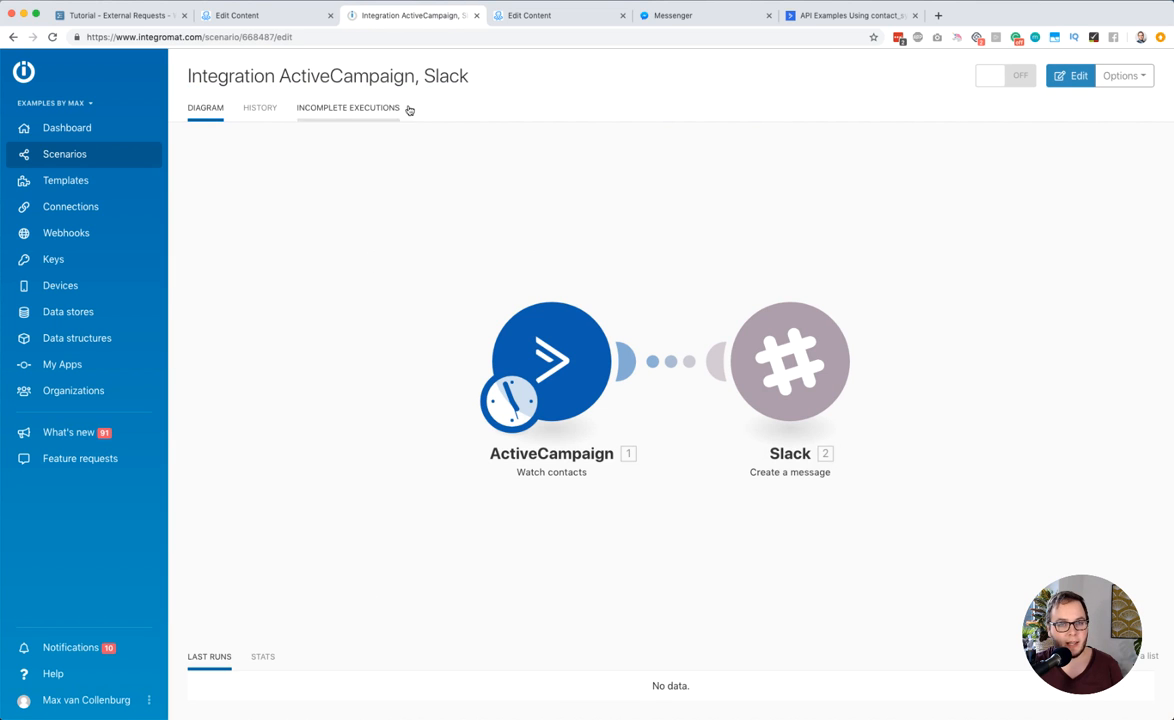
left_click(82, 155)
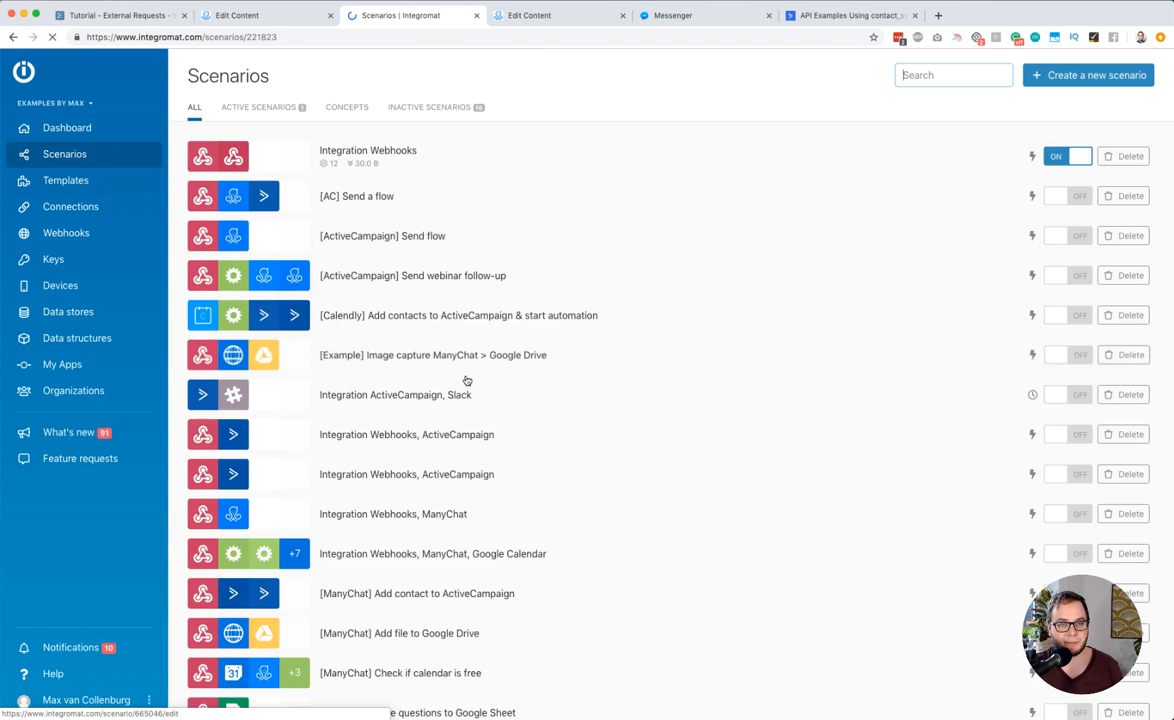
scroll(466, 383, "down", 3)
left_click(505, 530)
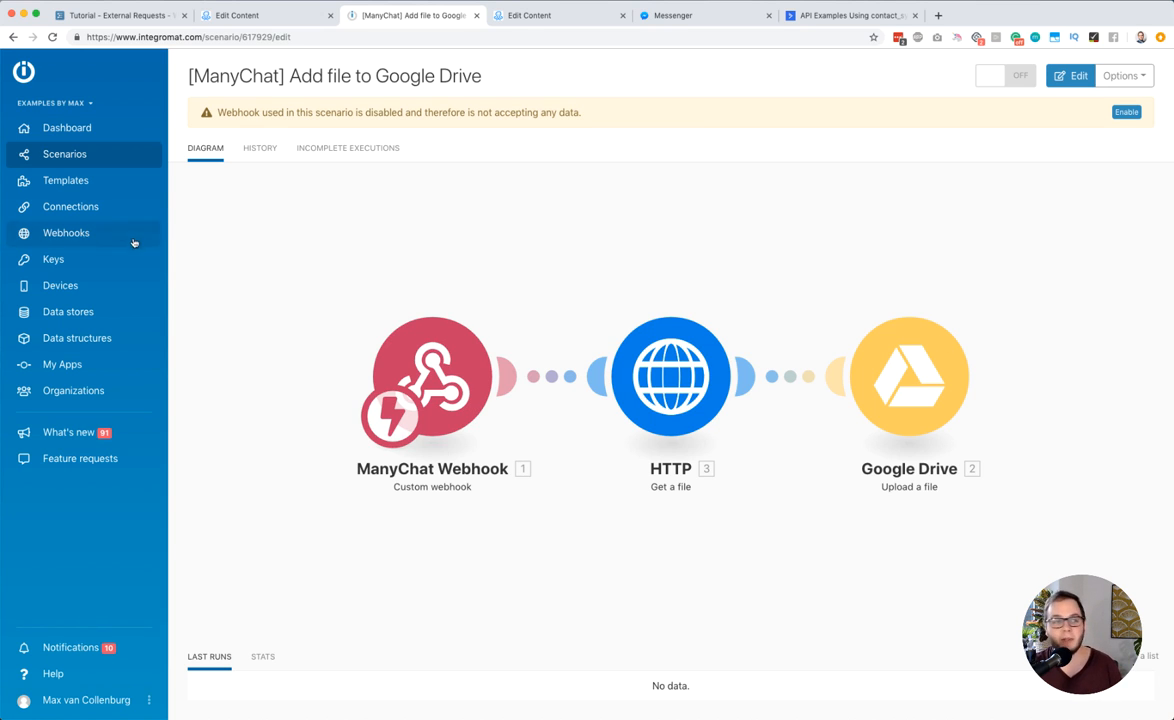
left_click(88, 156)
scroll(355, 312, "down", 2)
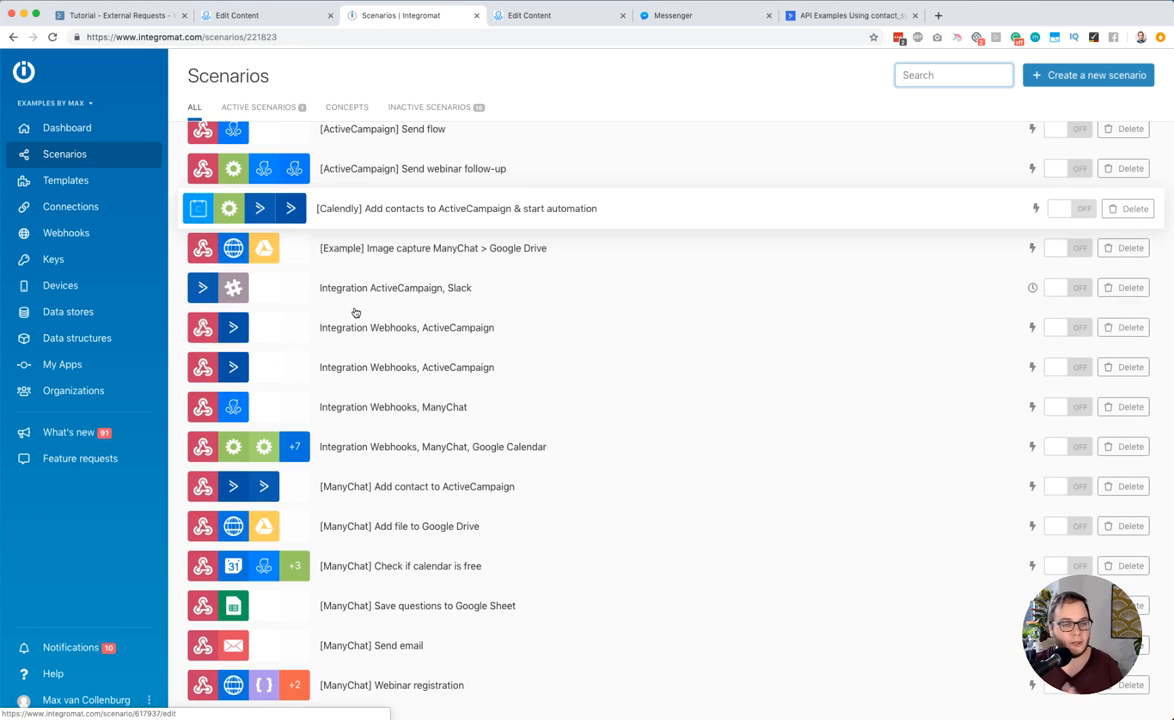
left_click(390, 564)
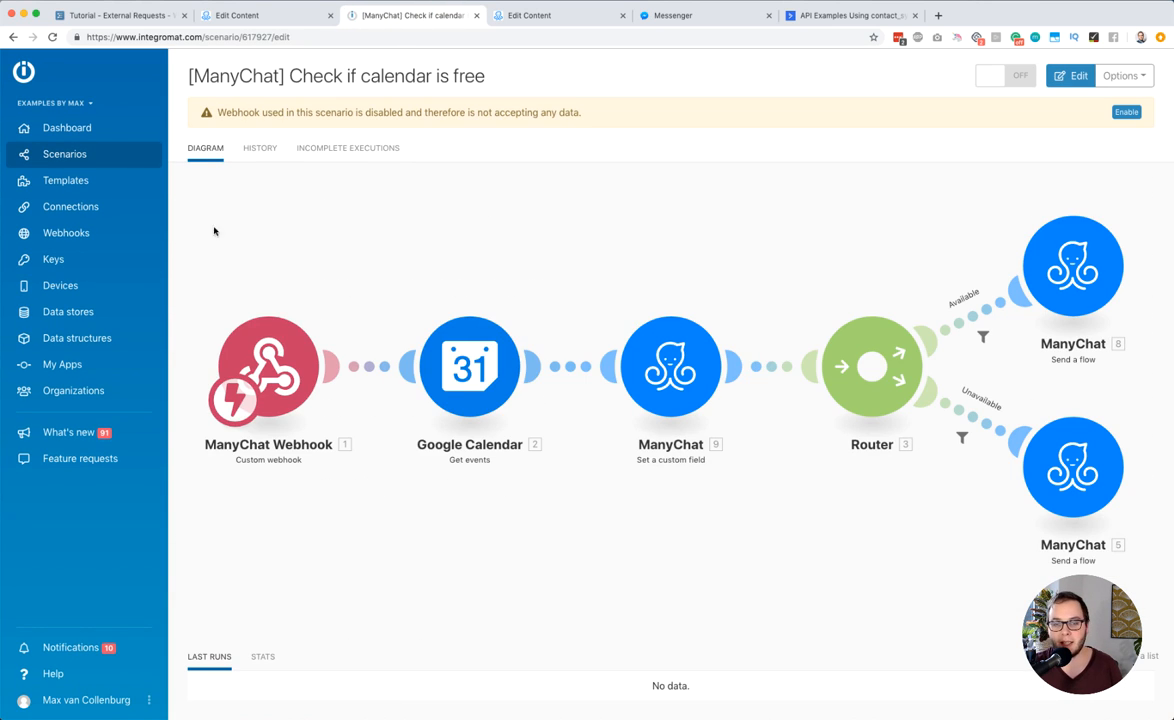
left_click(75, 158)
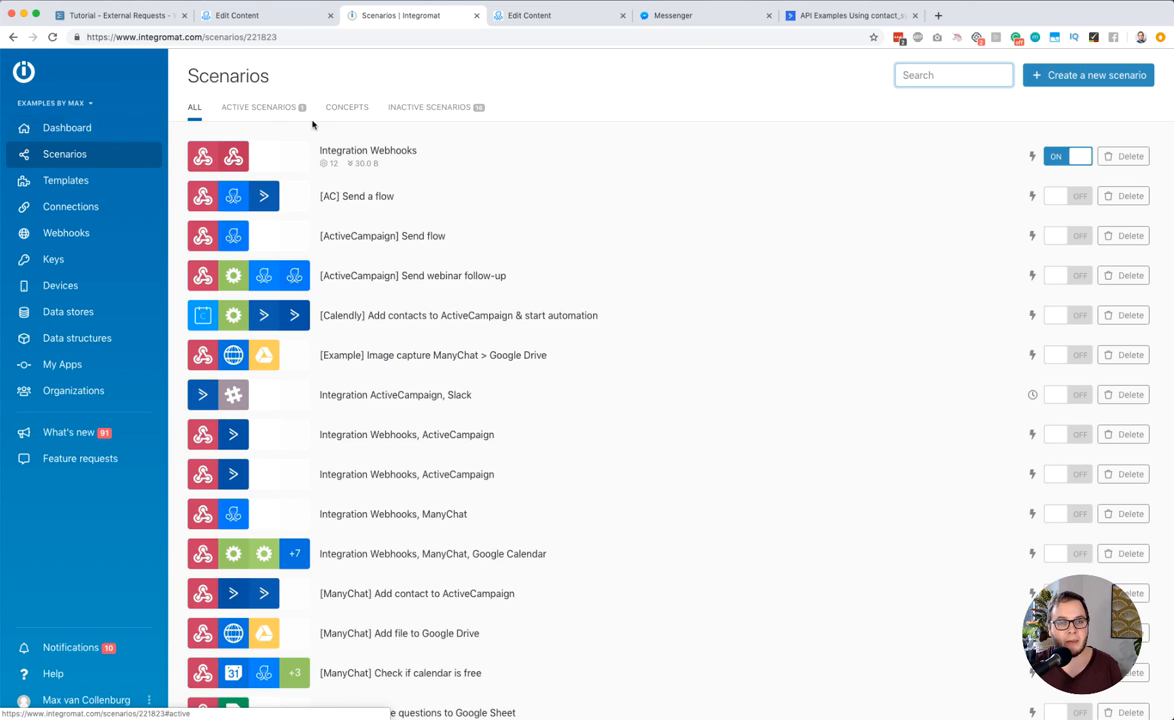
Open the "Integration Webhooks" scenario for editing and examine the body of its Webhook response module
left_click(380, 153)
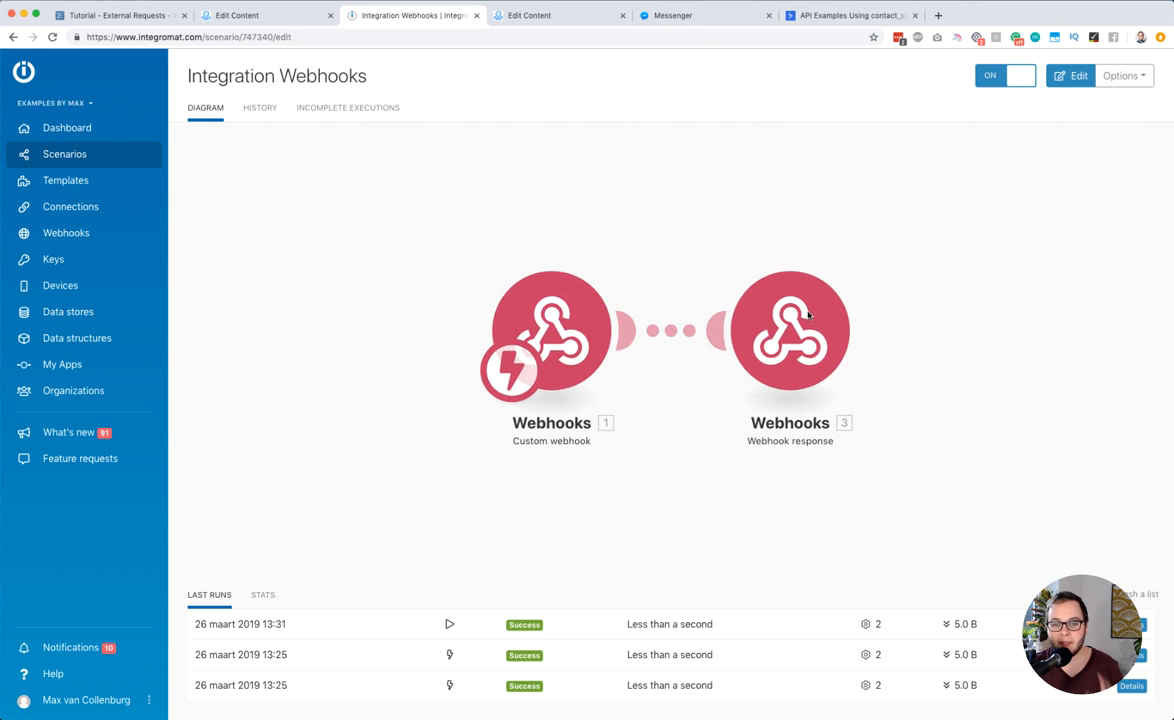
left_click(567, 333)
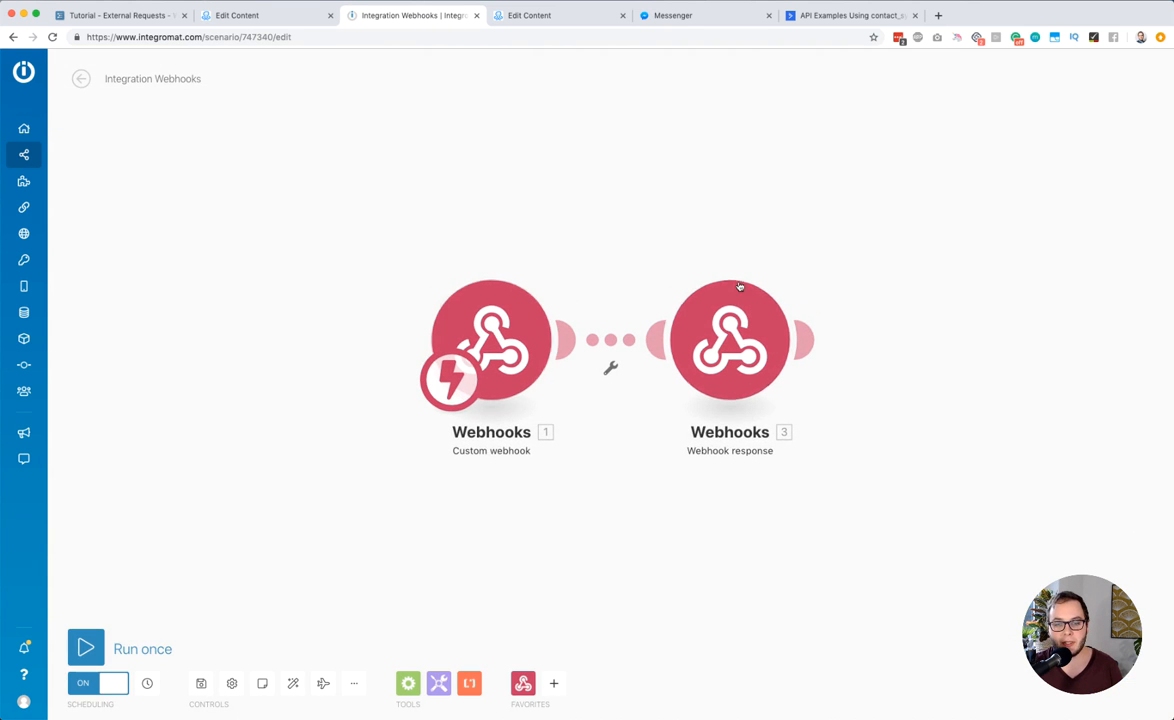
left_click(711, 342)
left_click_drag(868, 391, 637, 244)
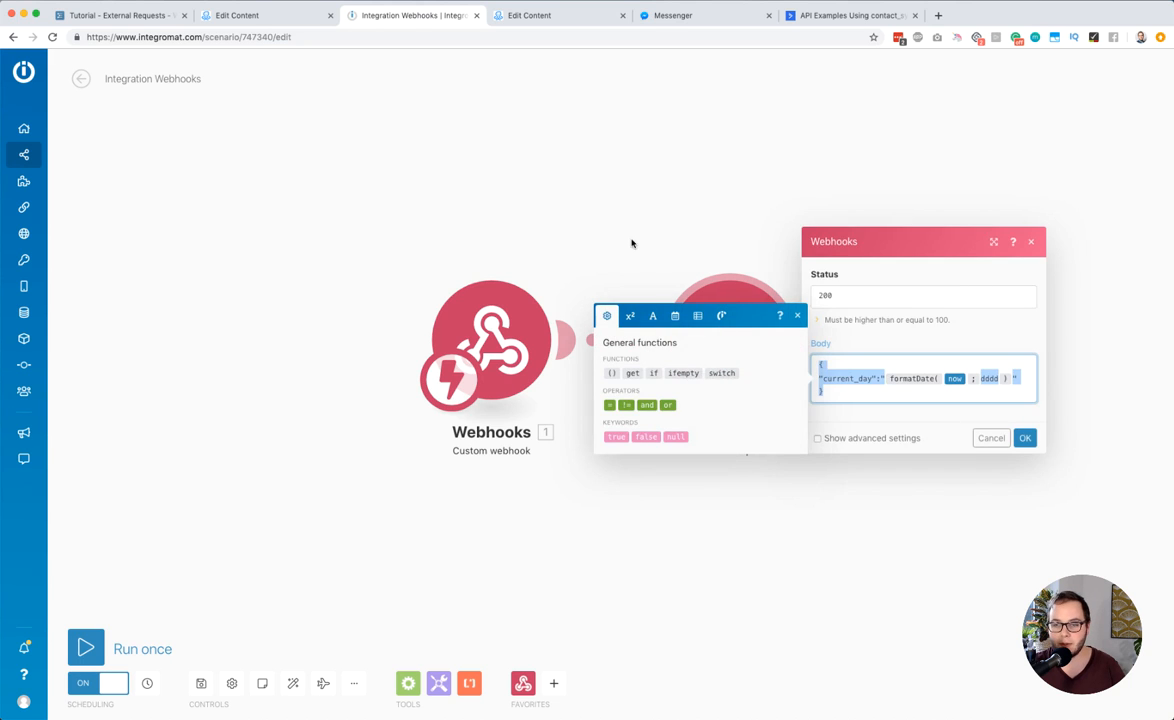
Delete the Webhook response module and the Custom webhook module from the scenario
right_click(737, 308)
left_click(805, 441)
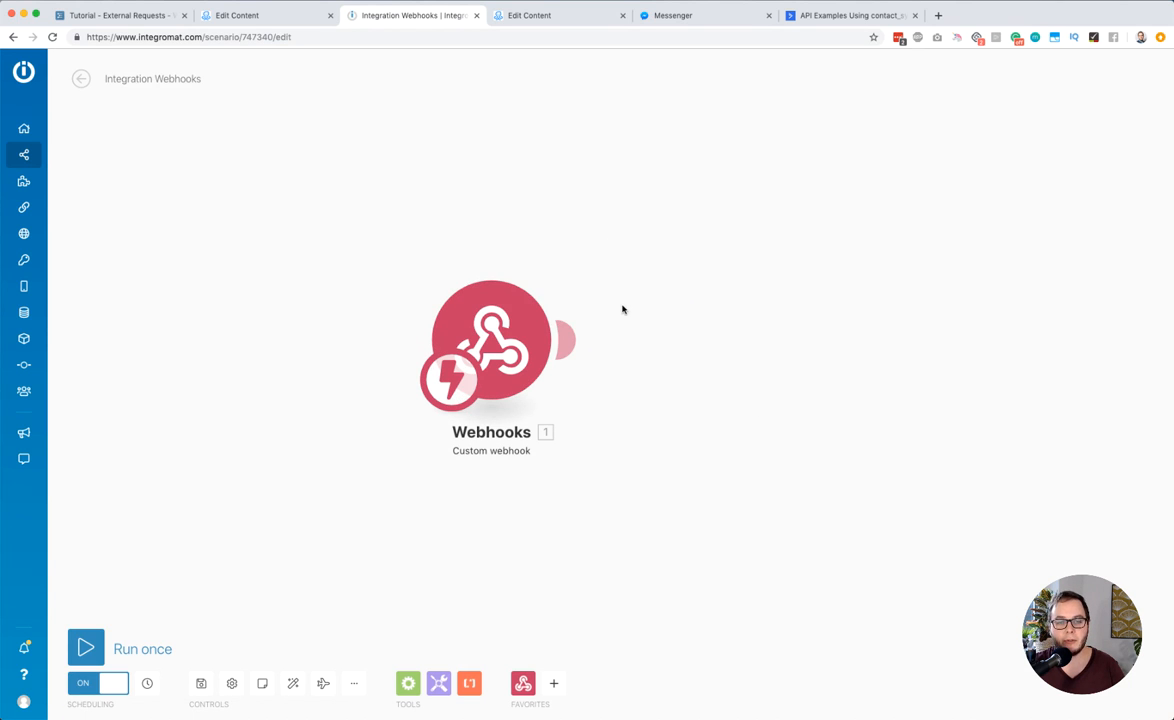
right_click(500, 310)
left_click(561, 436)
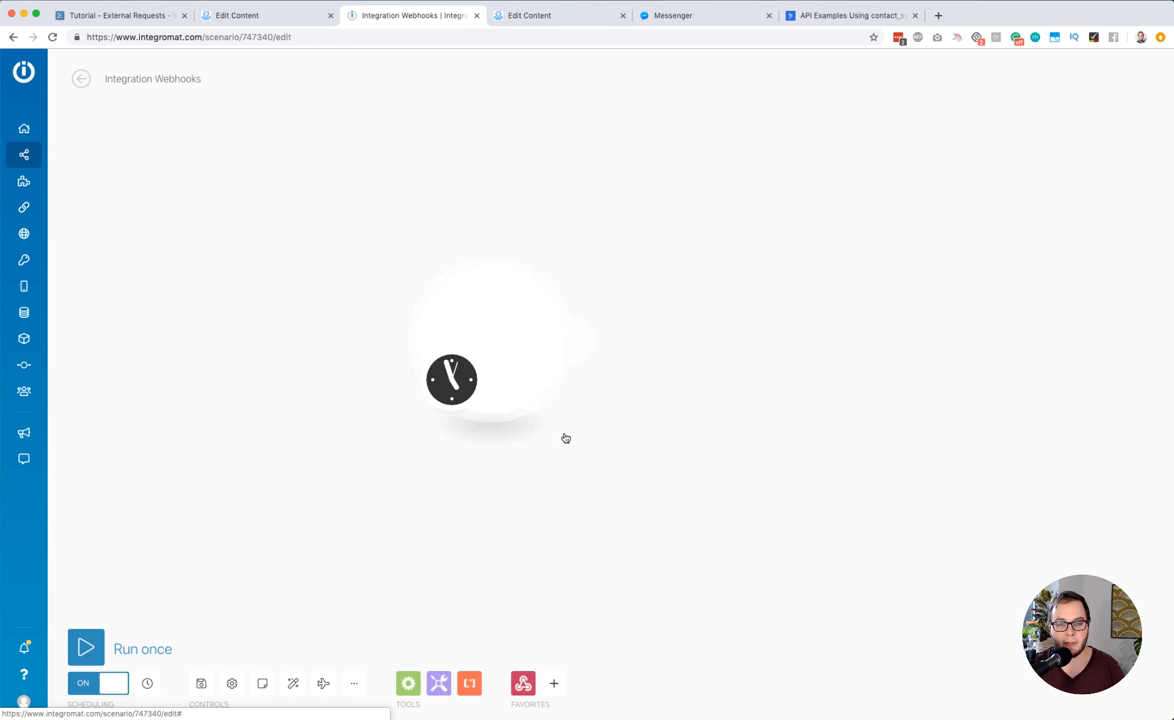
Add a Webhooks "Custom webhook" trigger to the empty module and assign it the existing webhook "[MC] Current day"
left_click(447, 302)
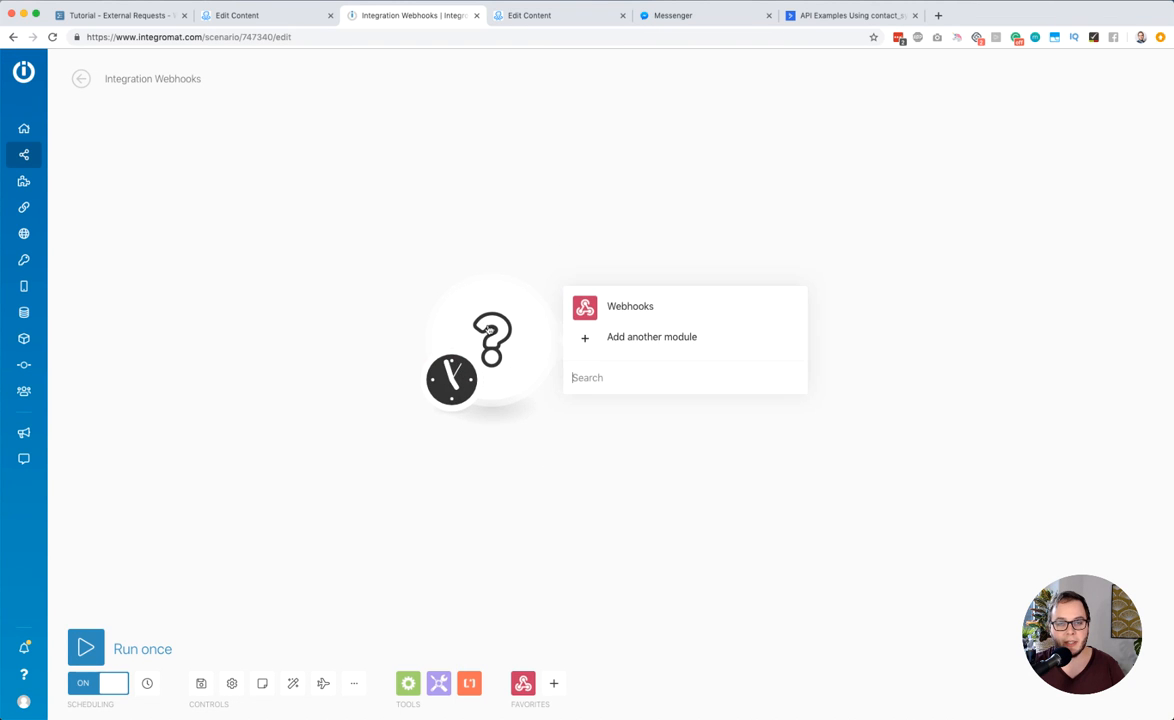
left_click(630, 305)
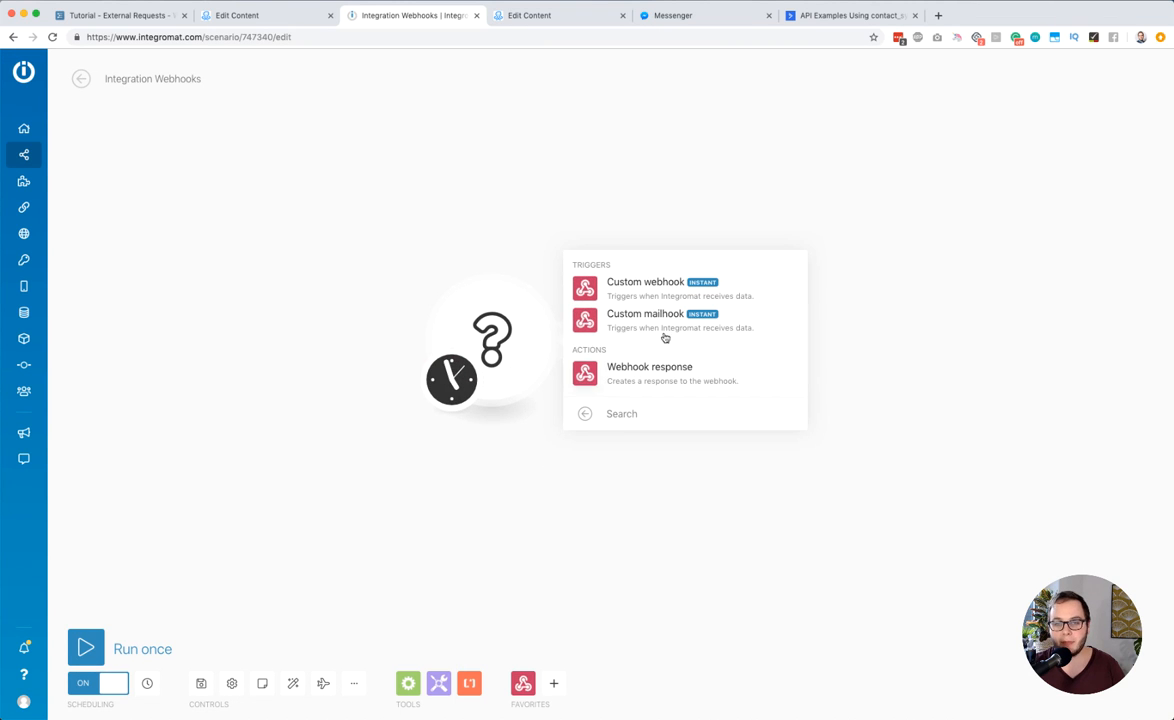
left_click(652, 290)
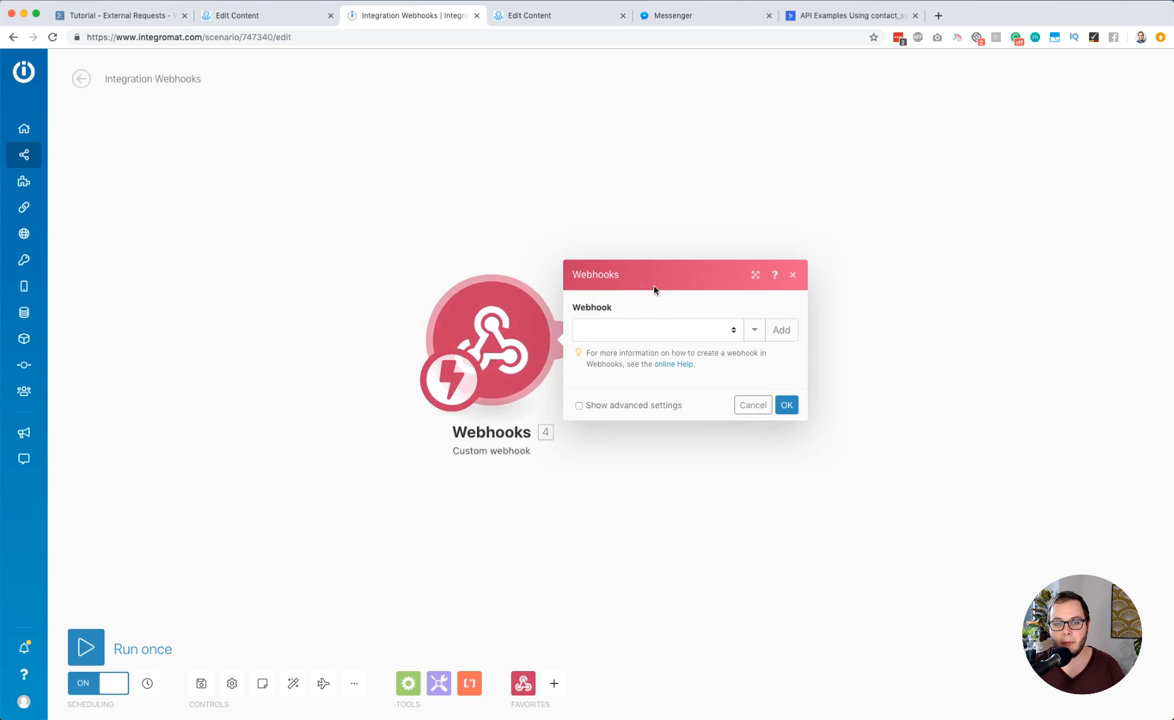
left_click(624, 330)
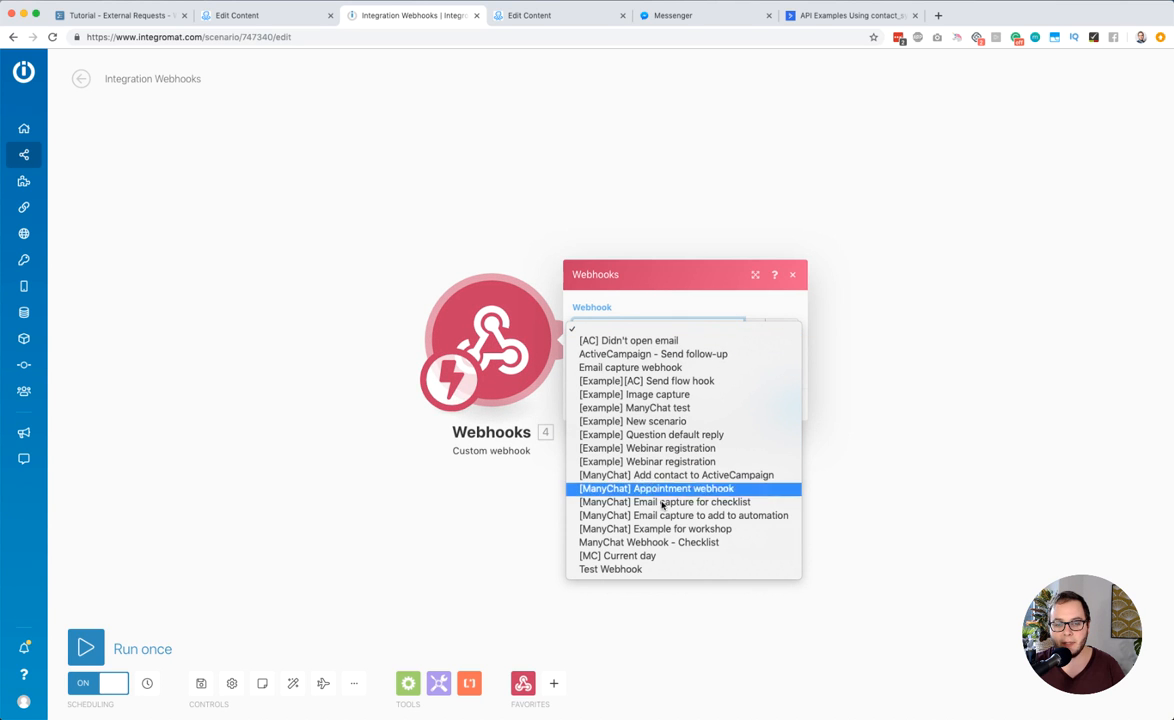
left_click(697, 269)
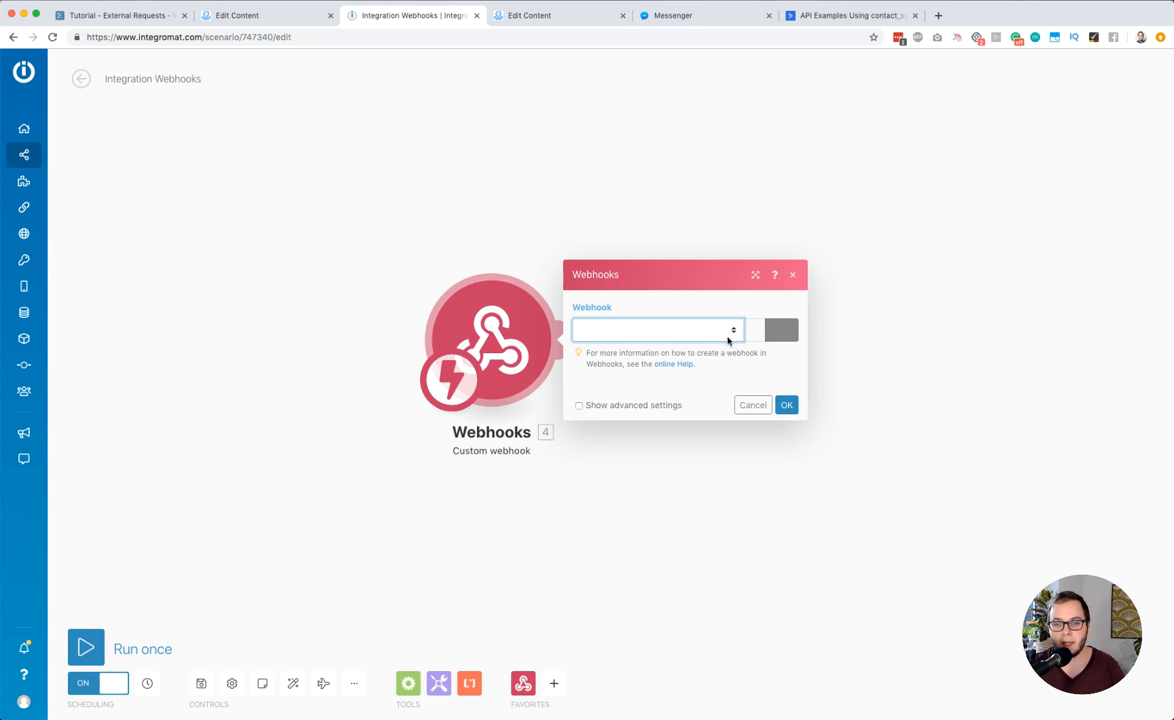
left_click(691, 336)
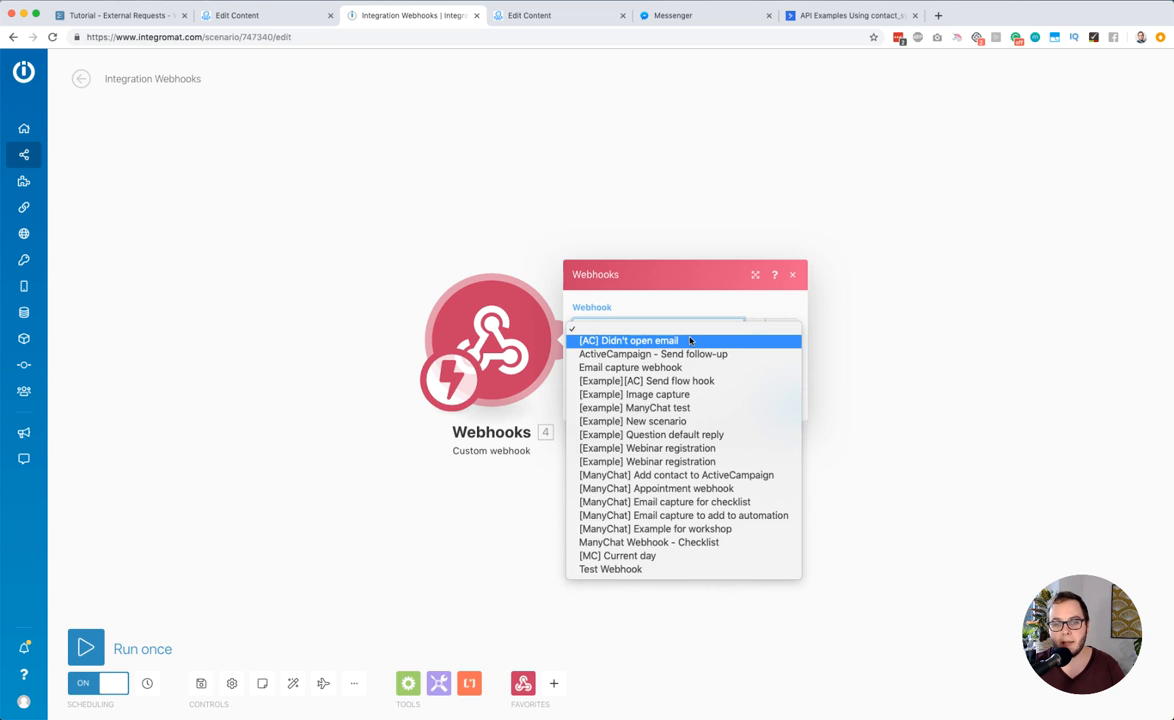
left_click(634, 556)
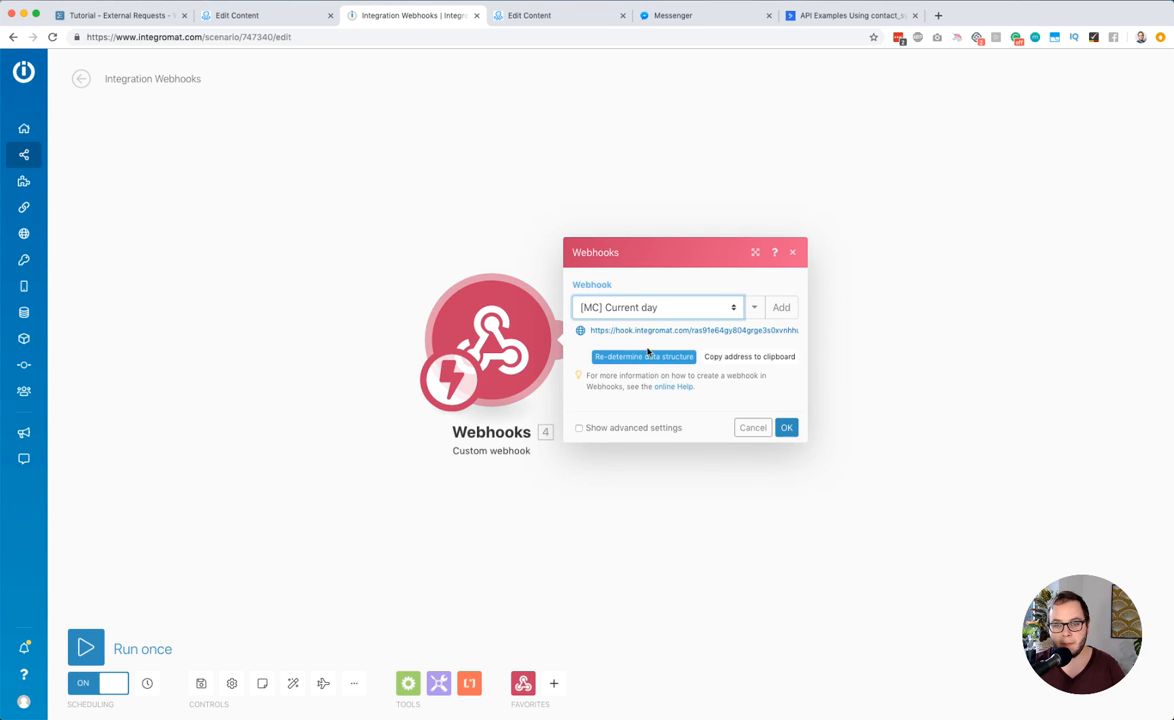
Compare the webhook's address with the request URL in the ManyChat flow and review the request's Body, Response and Response mapping settings
left_click(628, 331)
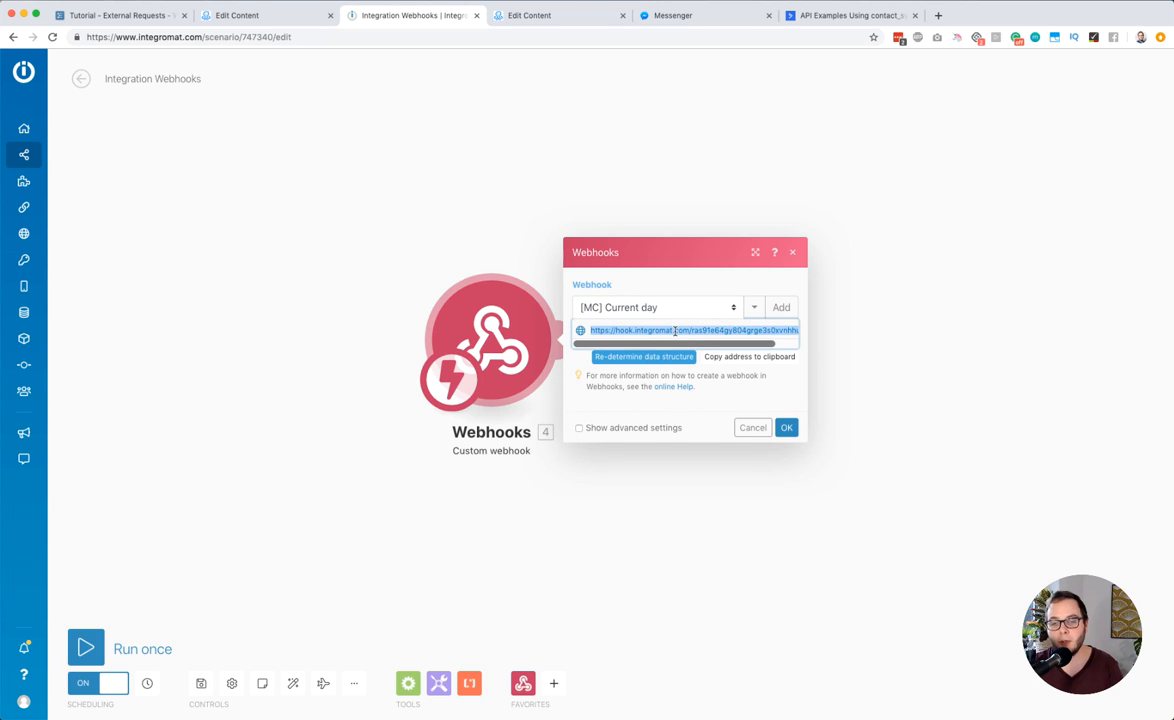
left_click(285, 14)
left_click(495, 122)
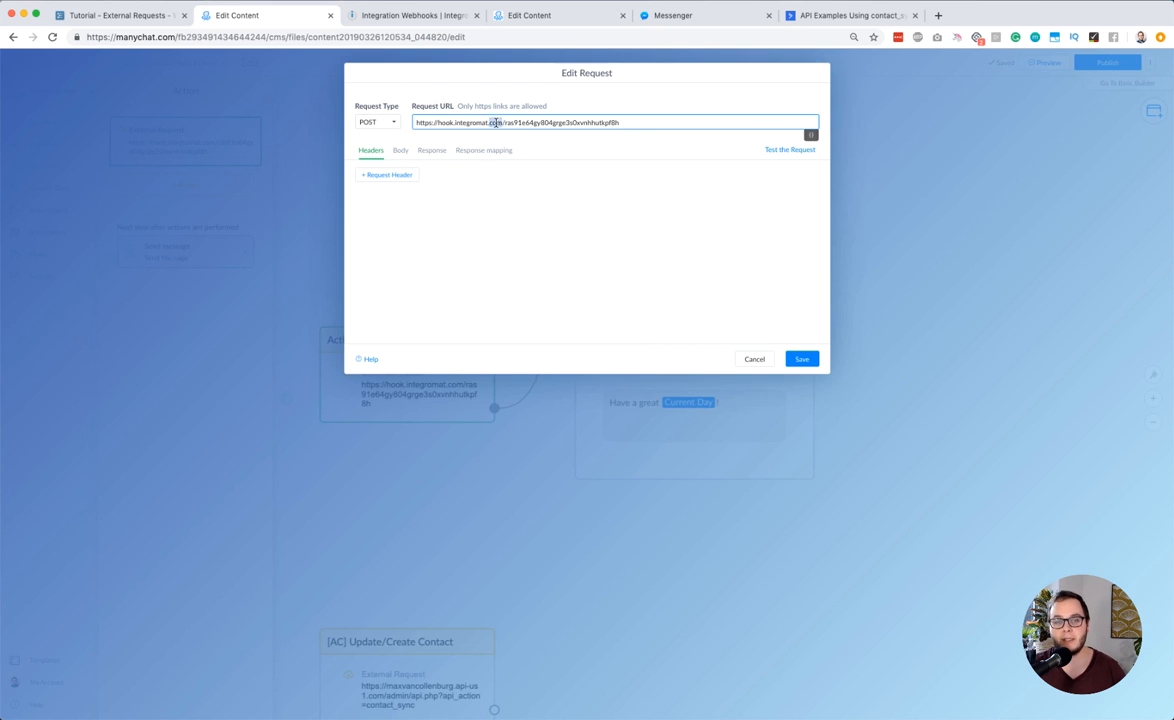
left_click(479, 200)
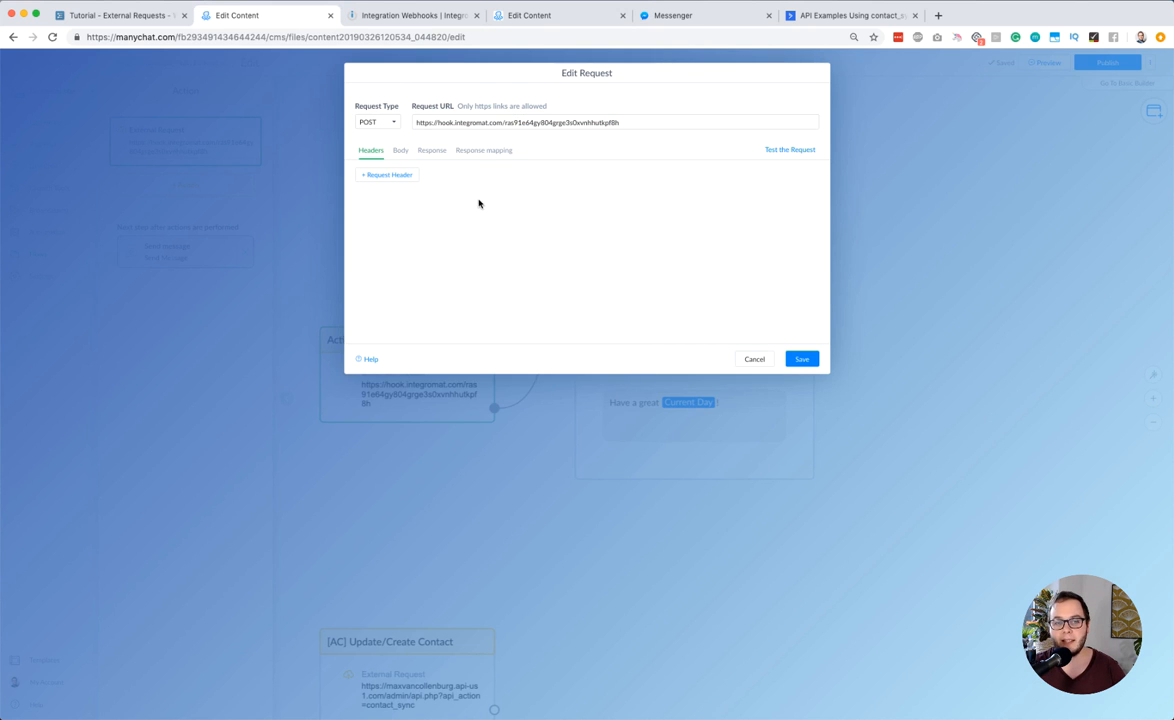
left_click(399, 151)
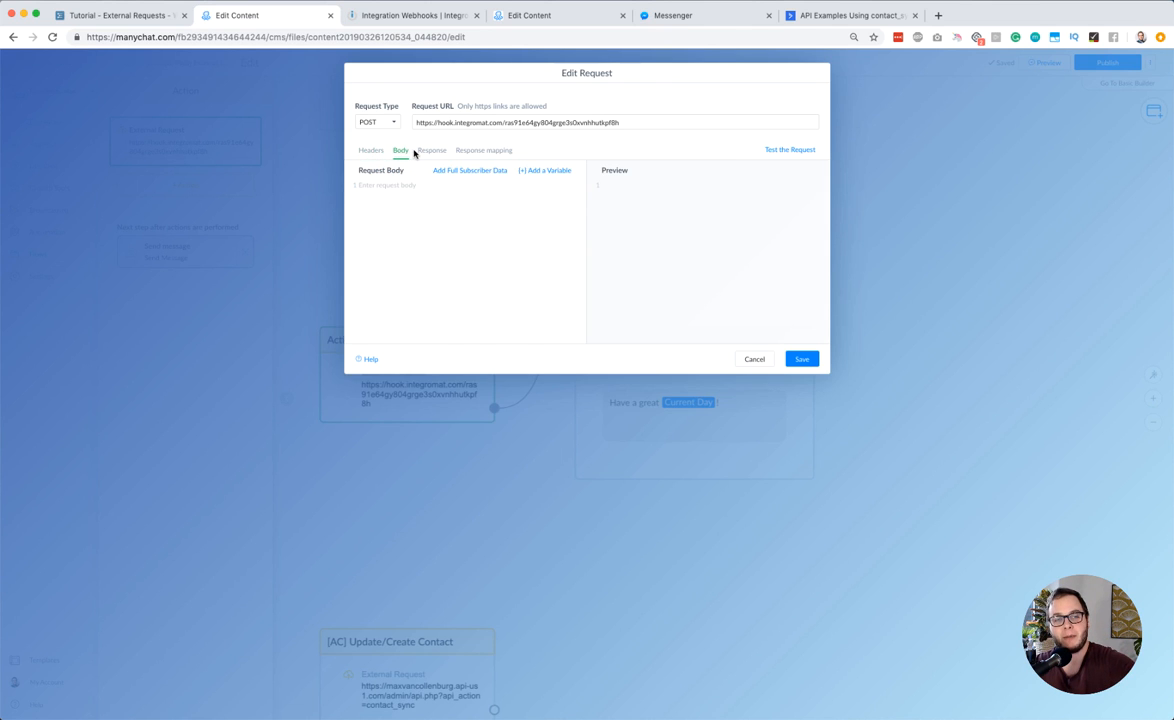
left_click(421, 152)
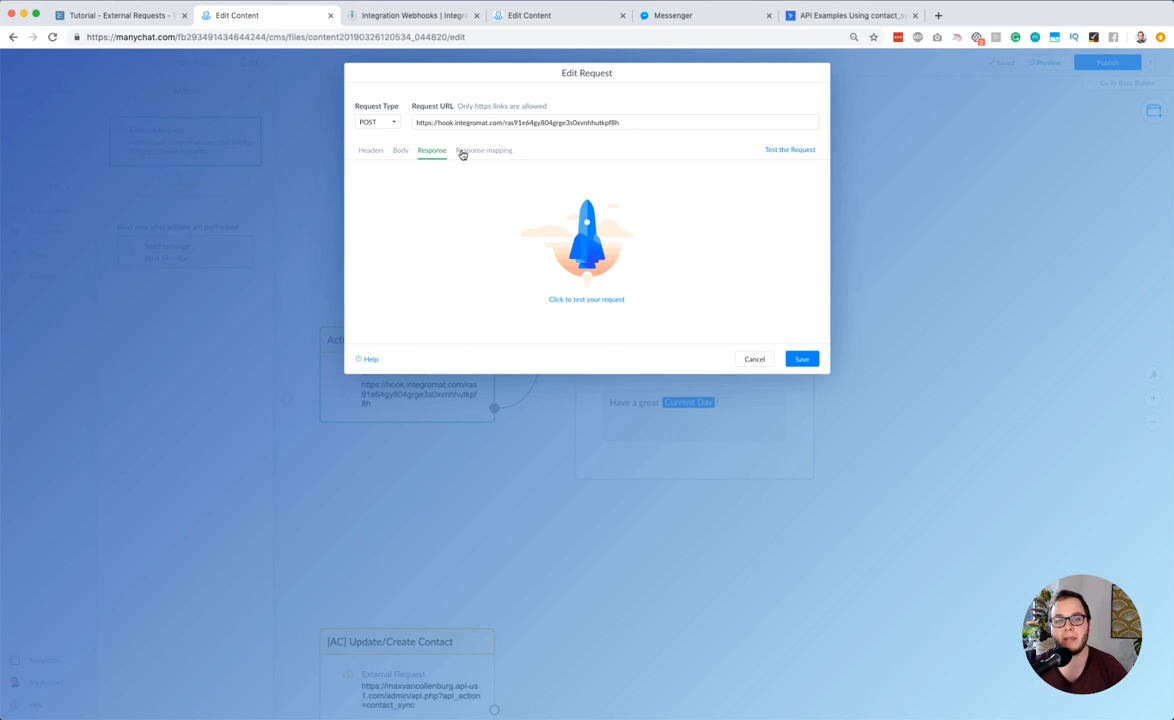
left_click(462, 152)
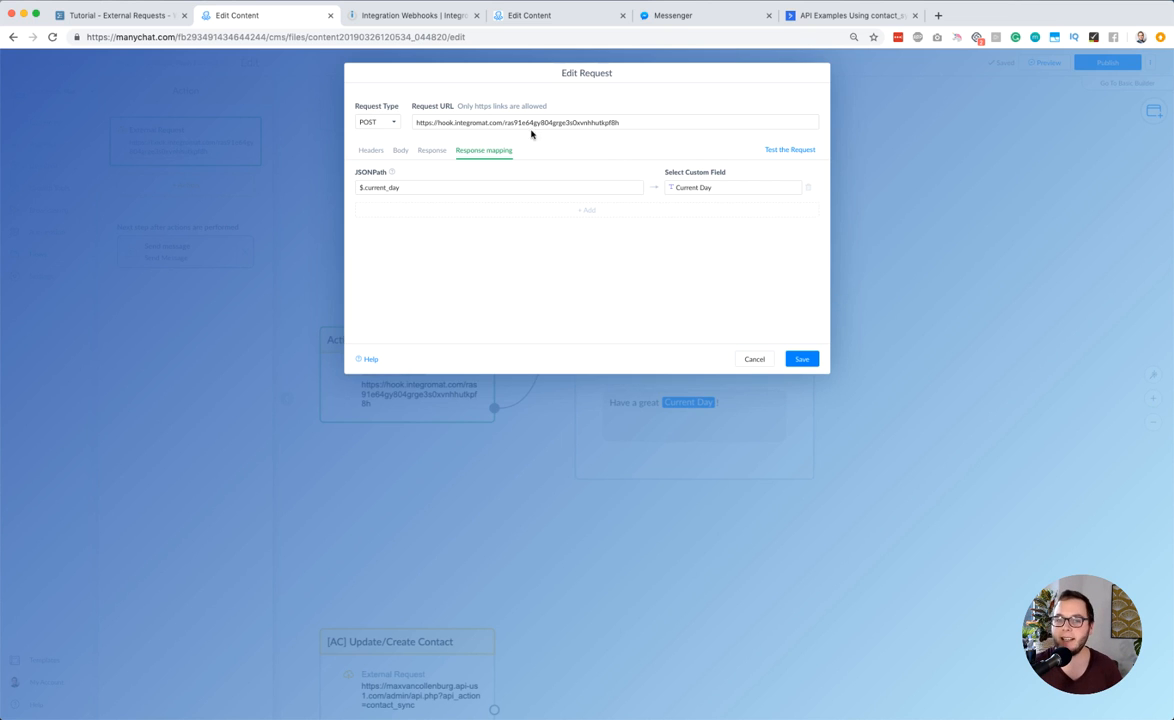
left_click(398, 151)
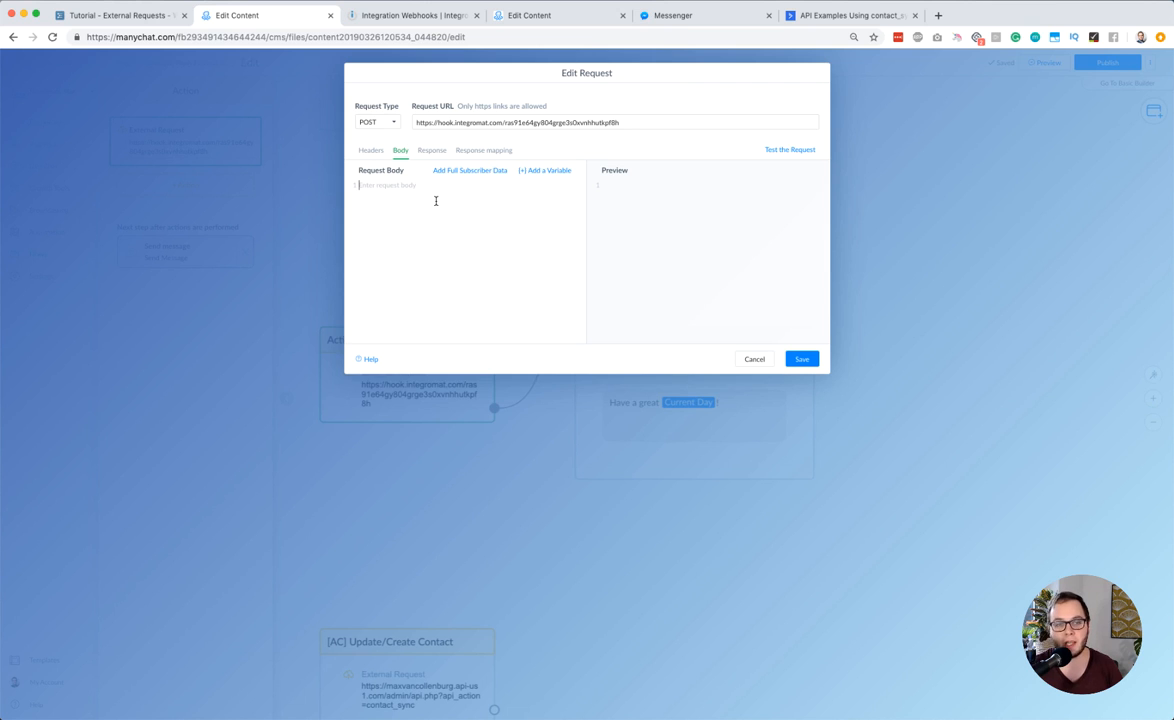
Switch to Integromat and start re-determining the data structure of the "[MC] Current day" webhook
left_click(414, 15)
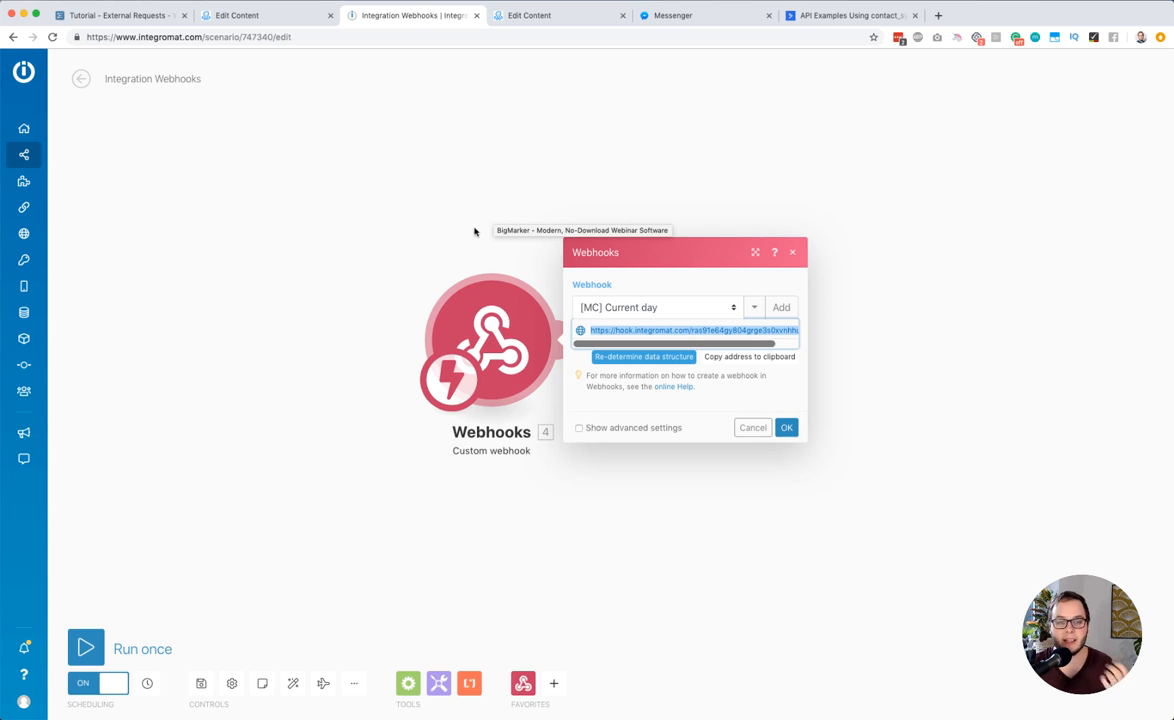
left_click(271, 18)
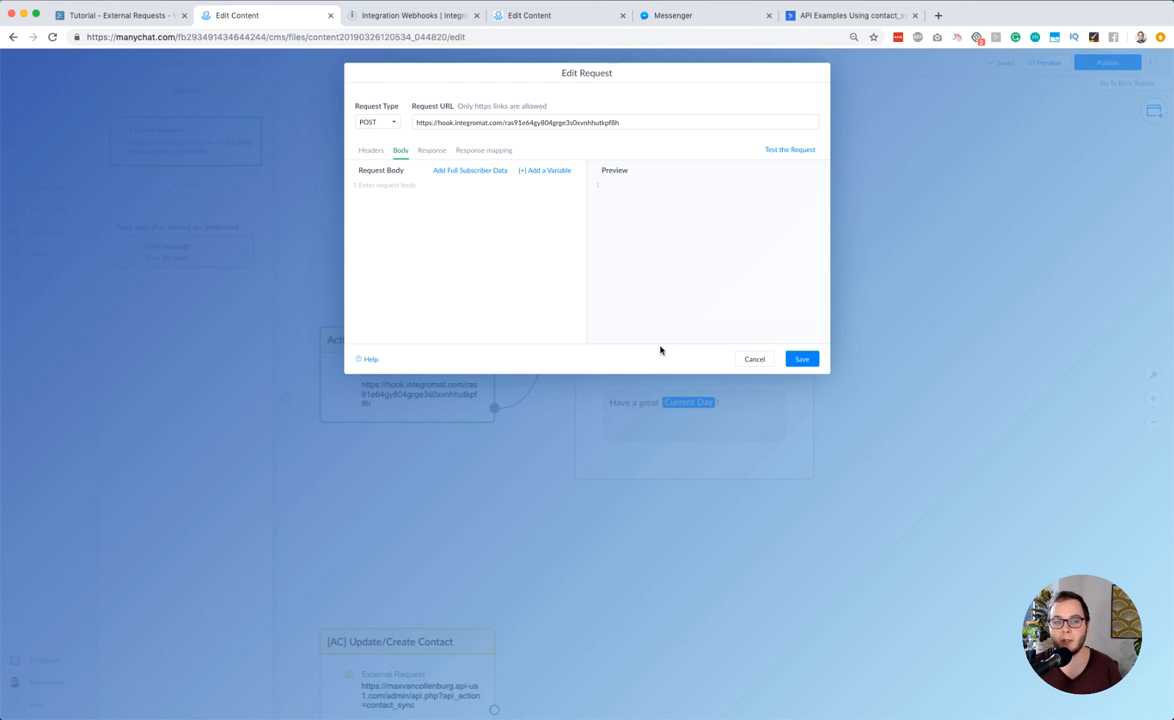
left_click(406, 18)
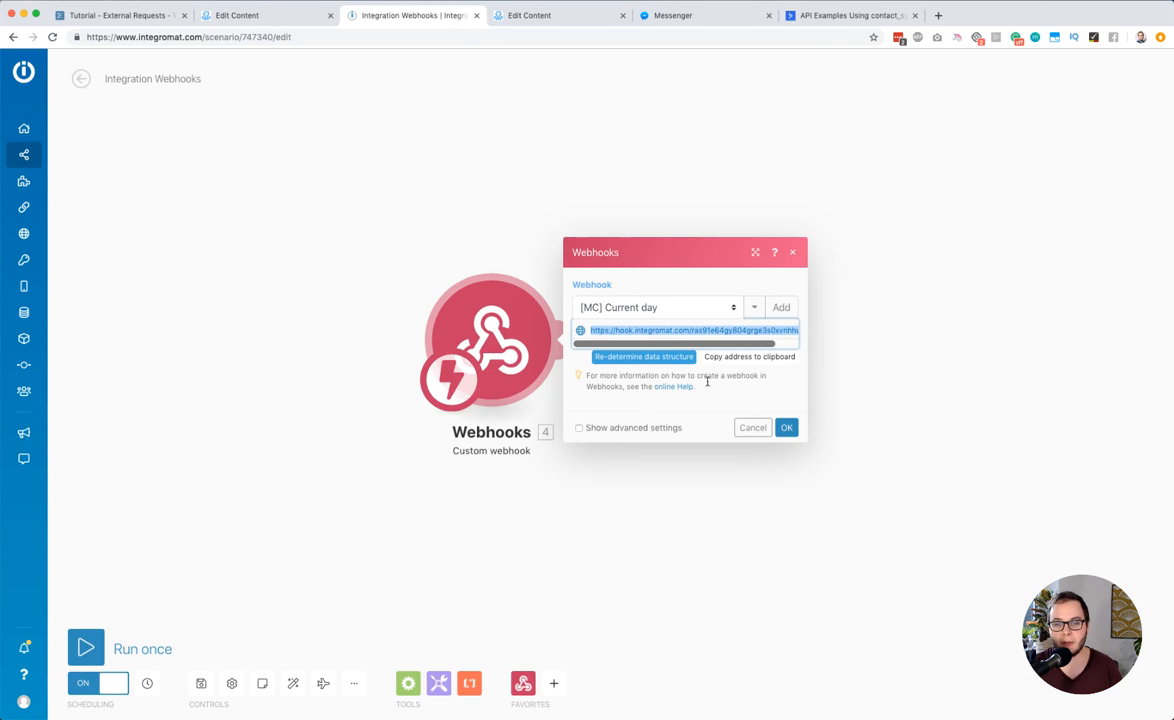
left_click(630, 357)
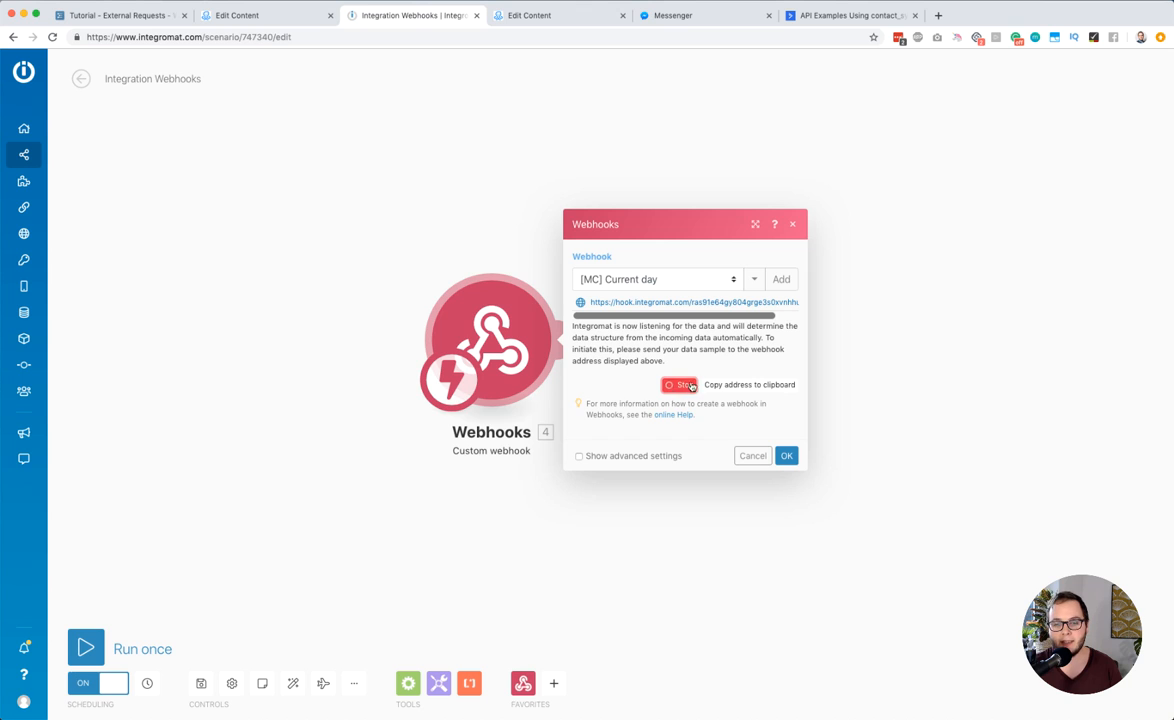
Return to the ManyChat flow, test the external request, and check its response status and request URL
left_click(295, 22)
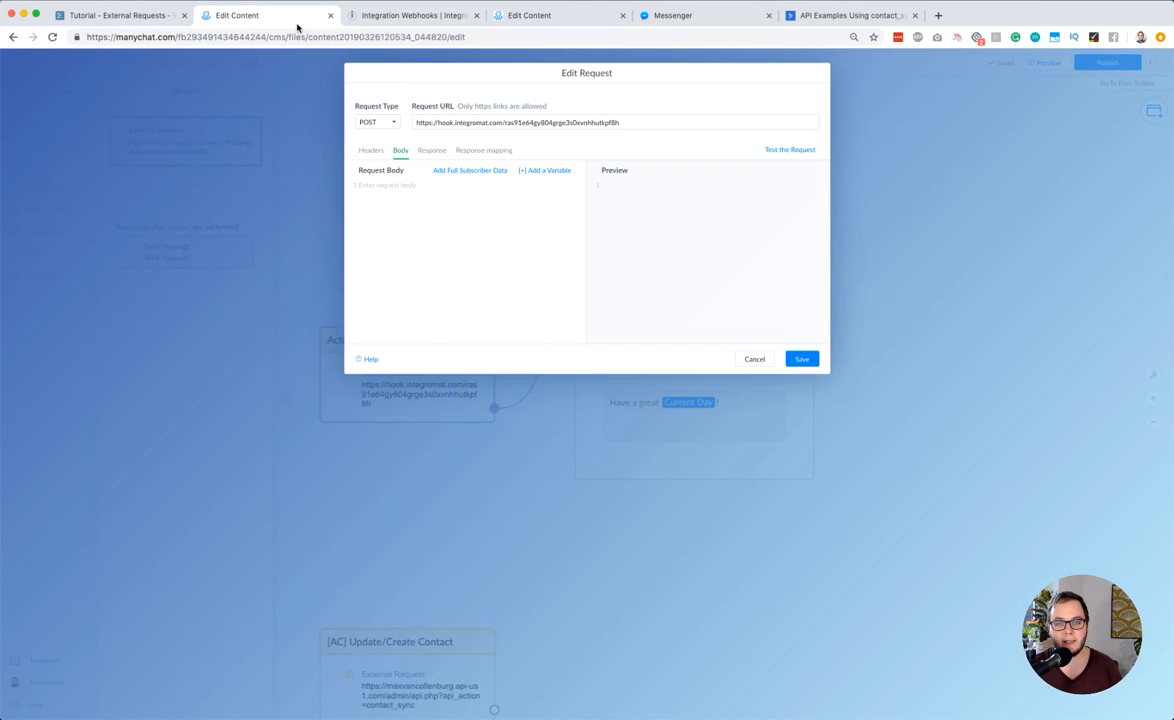
left_click(780, 150)
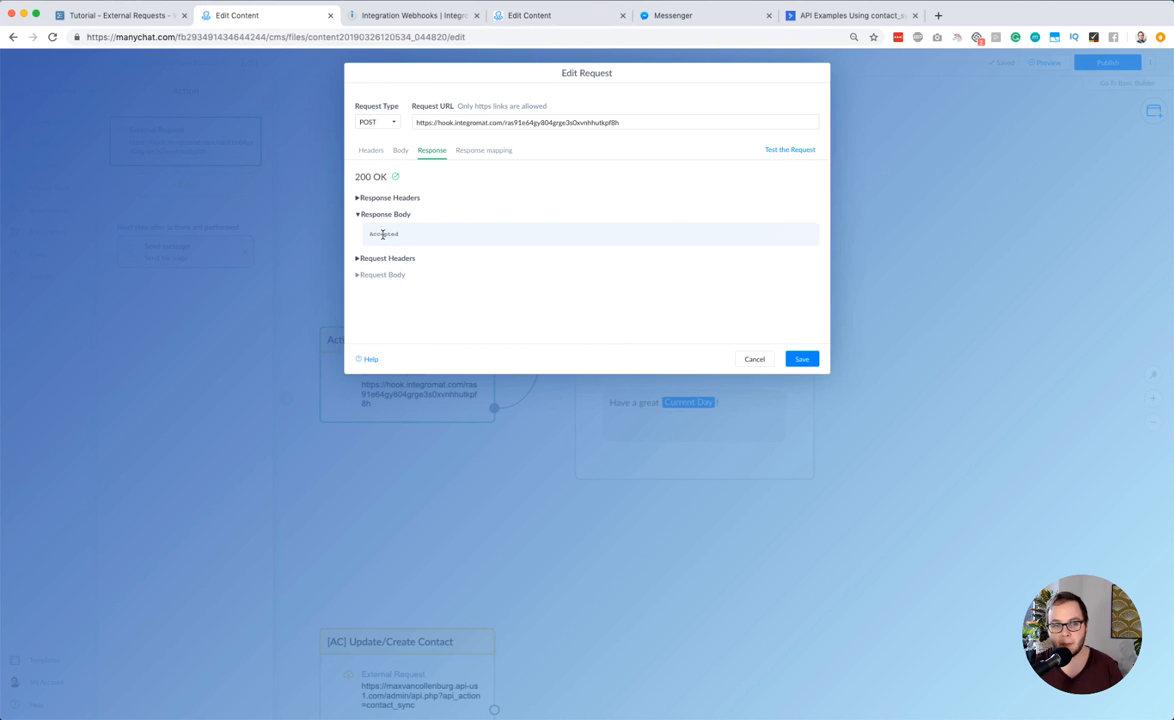
triple_click(361, 176)
left_click(379, 176)
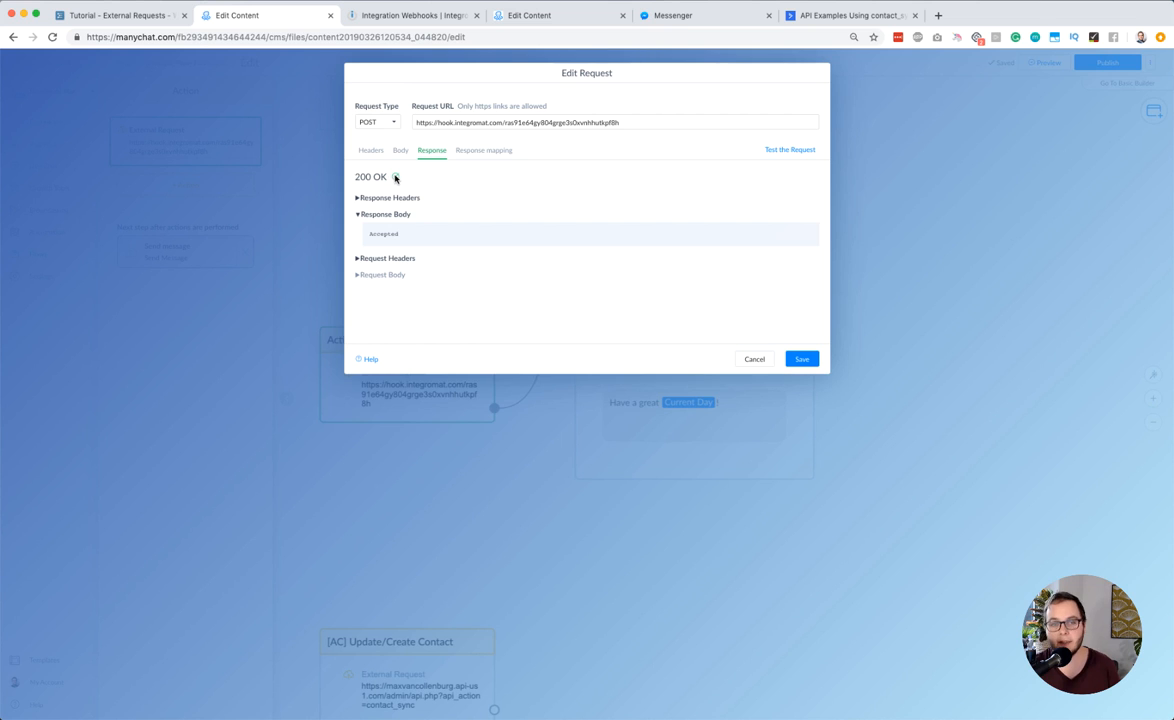
triple_click(466, 122)
key("super+c")
left_click(527, 121)
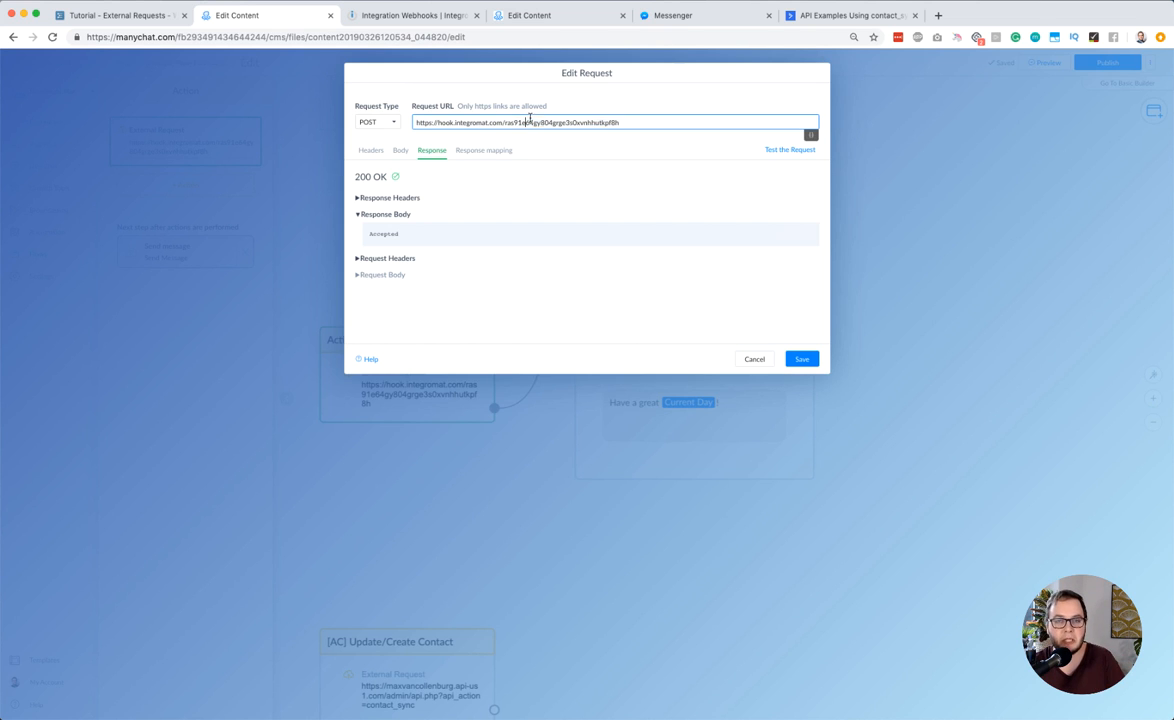
Try testing the external request with its webhook identifier in the request URL replaced by "erthrthejert"
double_click(551, 122)
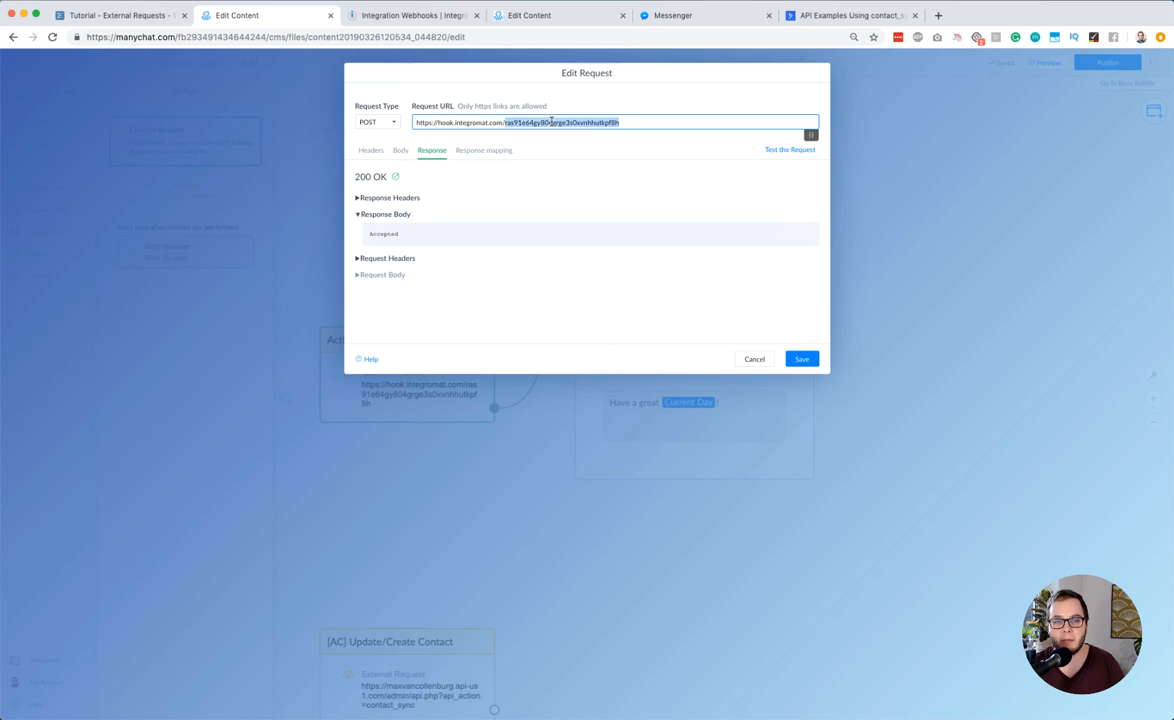
type("erthrthejert")
left_click(480, 166)
left_click(401, 150)
left_click(431, 150)
left_click(776, 149)
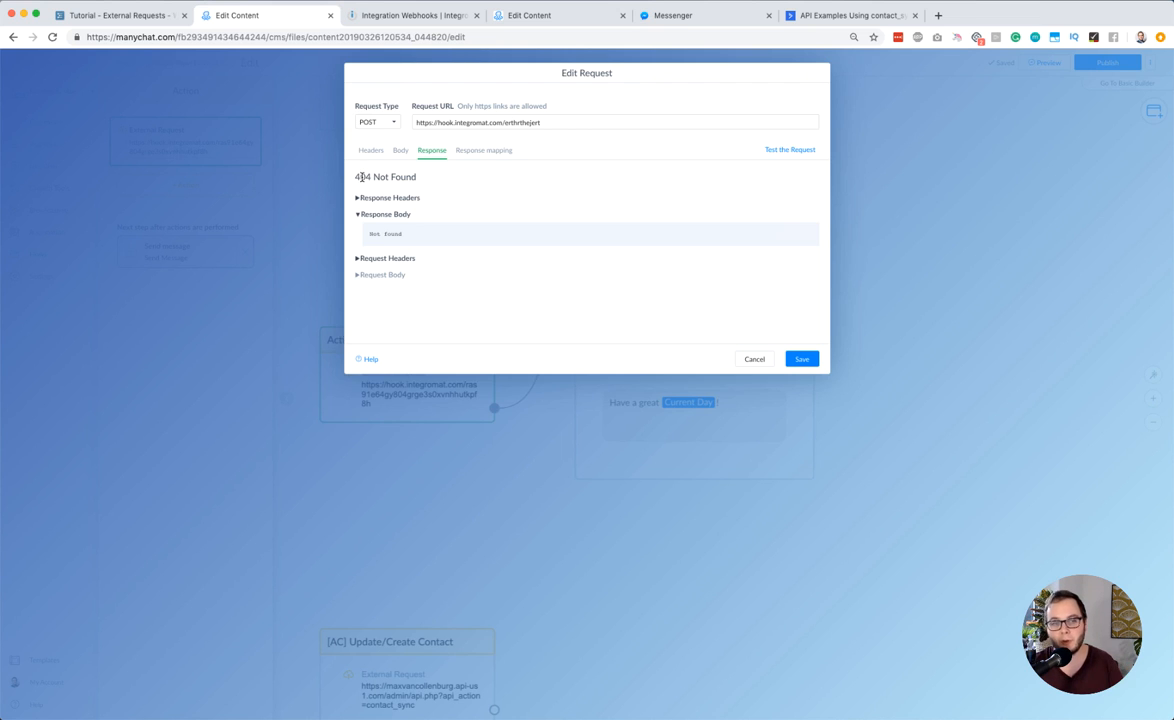
Restore the original webhook address in the request URL, test the request again and inspect its response body
triple_click(483, 123)
key("super+f")
key("super+v")
left_click(869, 61)
left_click(791, 150)
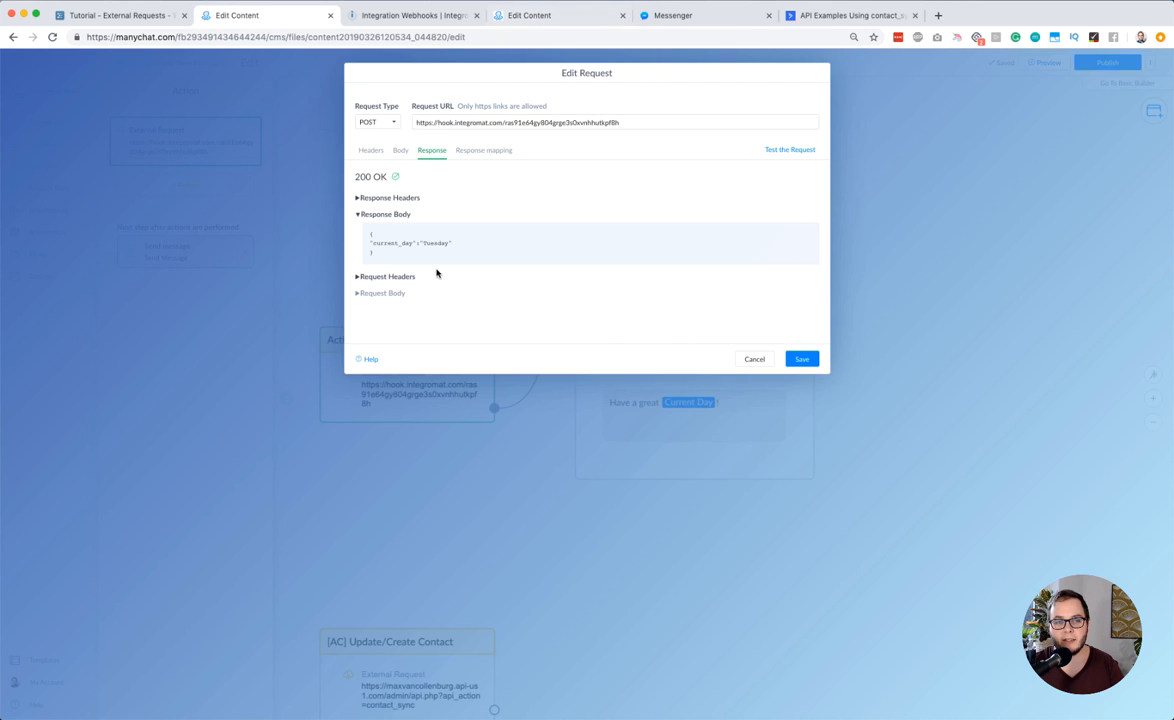
left_click_drag(393, 262, 357, 231)
Switch to the Integromat scenario "Integration Webhooks" and save it despite the unfilled Webhook field
left_click(539, 17)
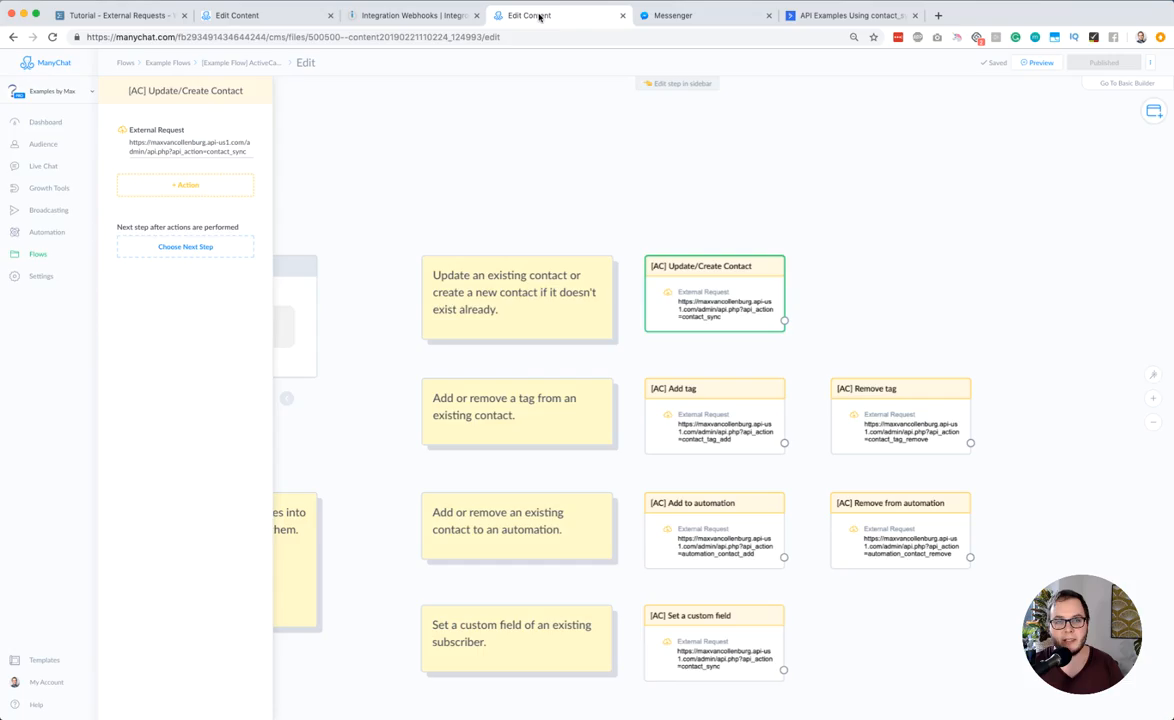
left_click(414, 16)
left_click(317, 280)
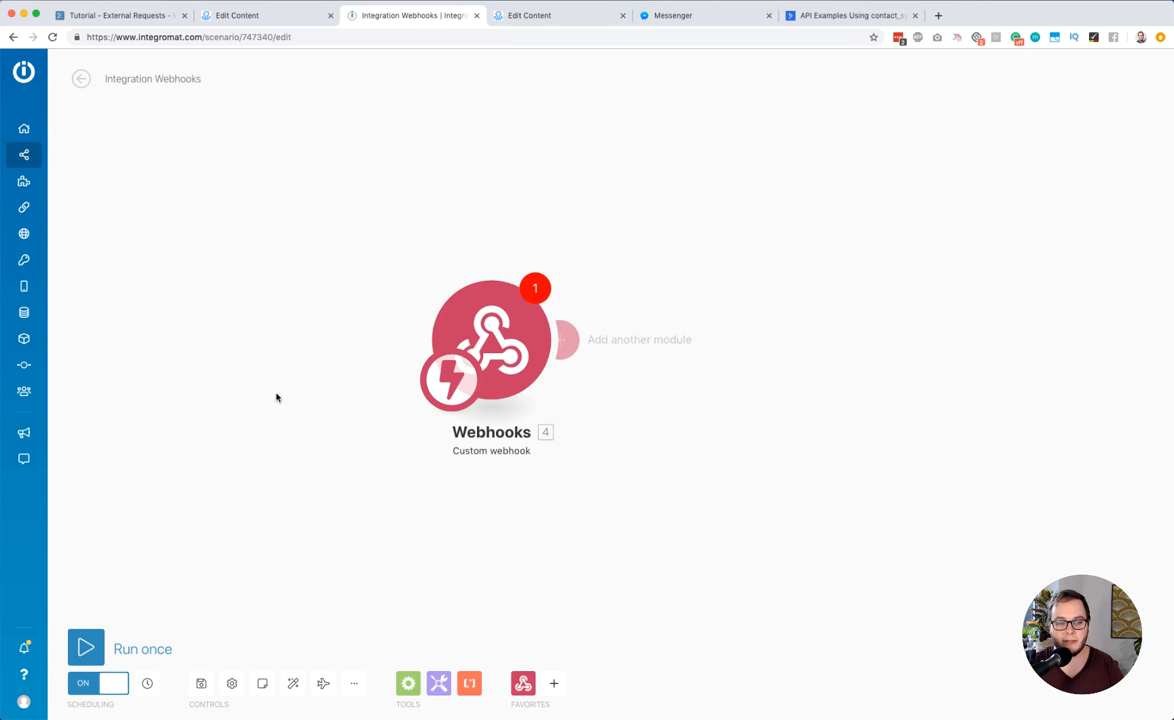
left_click(201, 684)
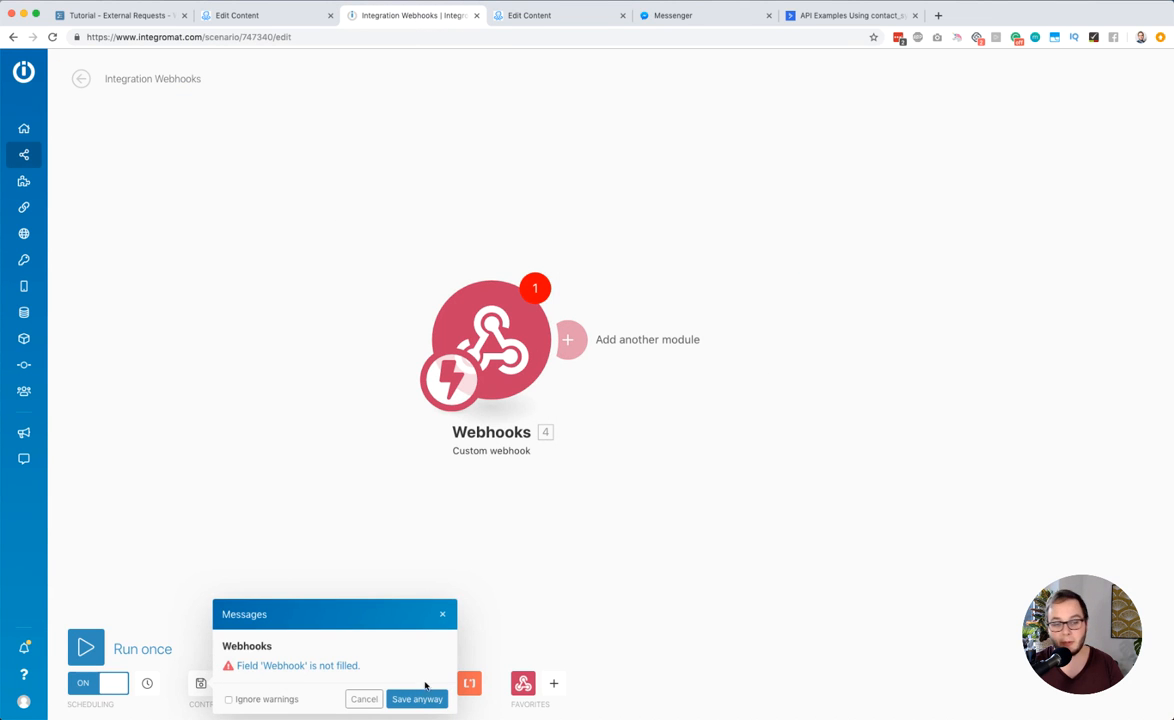
left_click(417, 699)
Assign the "[MC] Current day" webhook to the Custom webhook trigger
left_click(488, 335)
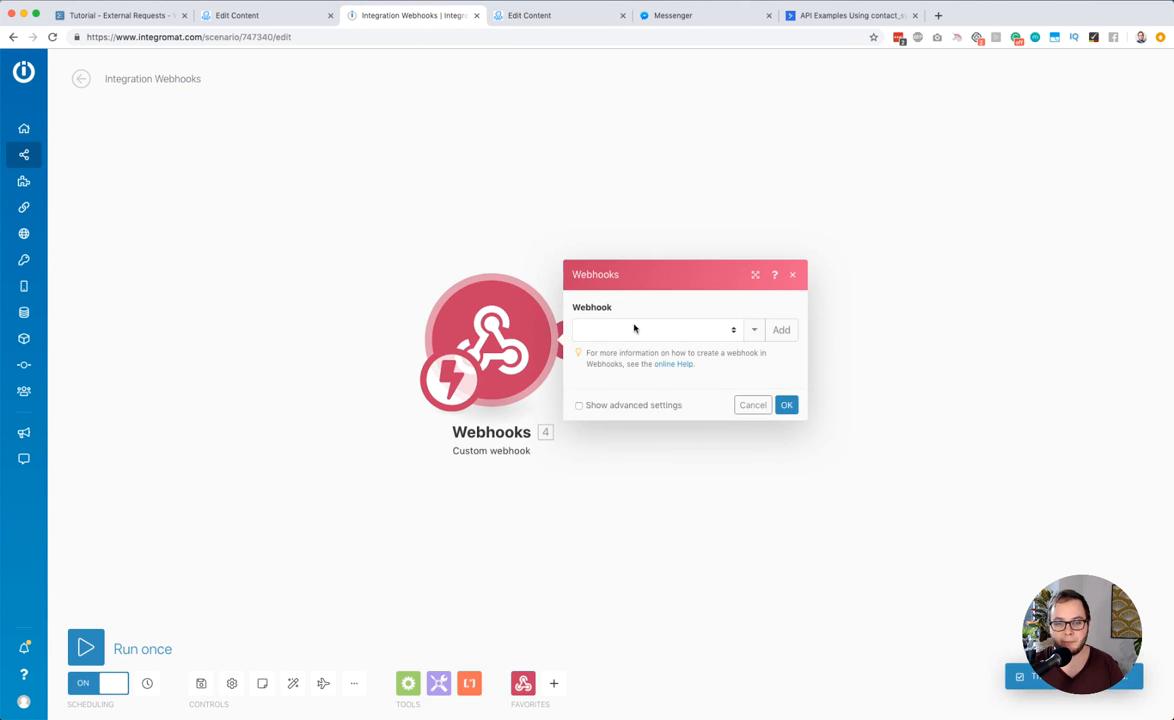
left_click(634, 327)
left_click(636, 556)
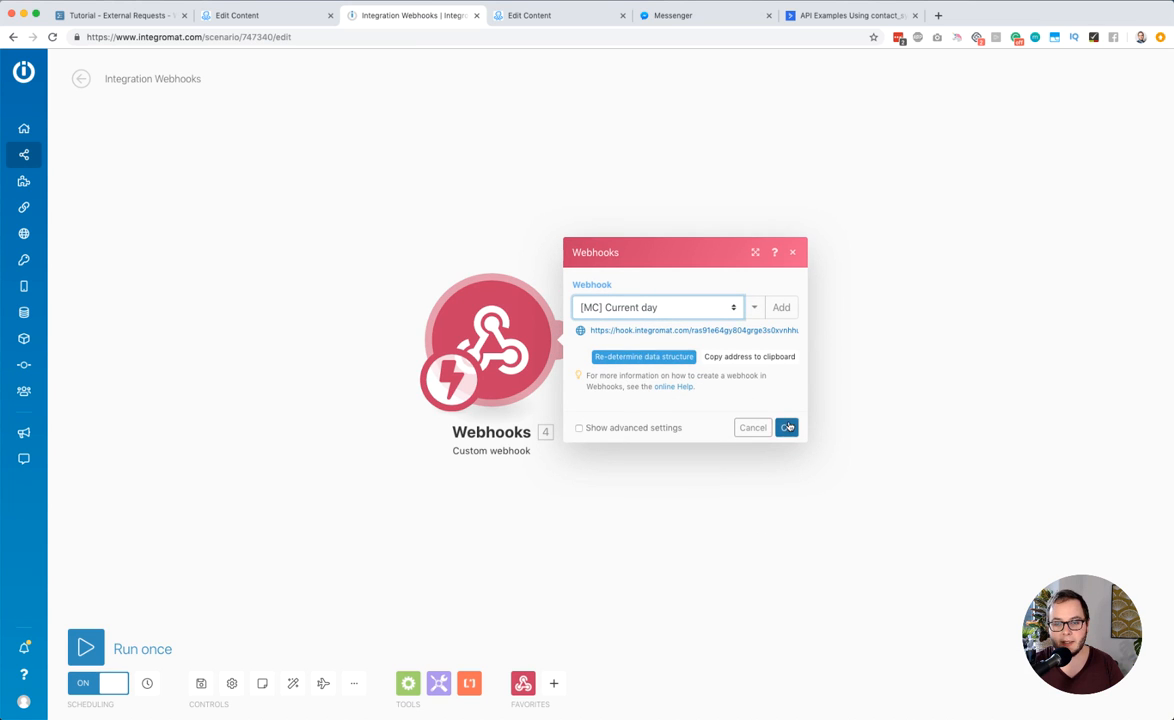
left_click(789, 427)
Add a Webhooks "Webhook response" module after the trigger and start its JSON body with an opening brace and the "current_day" key
left_click(568, 341)
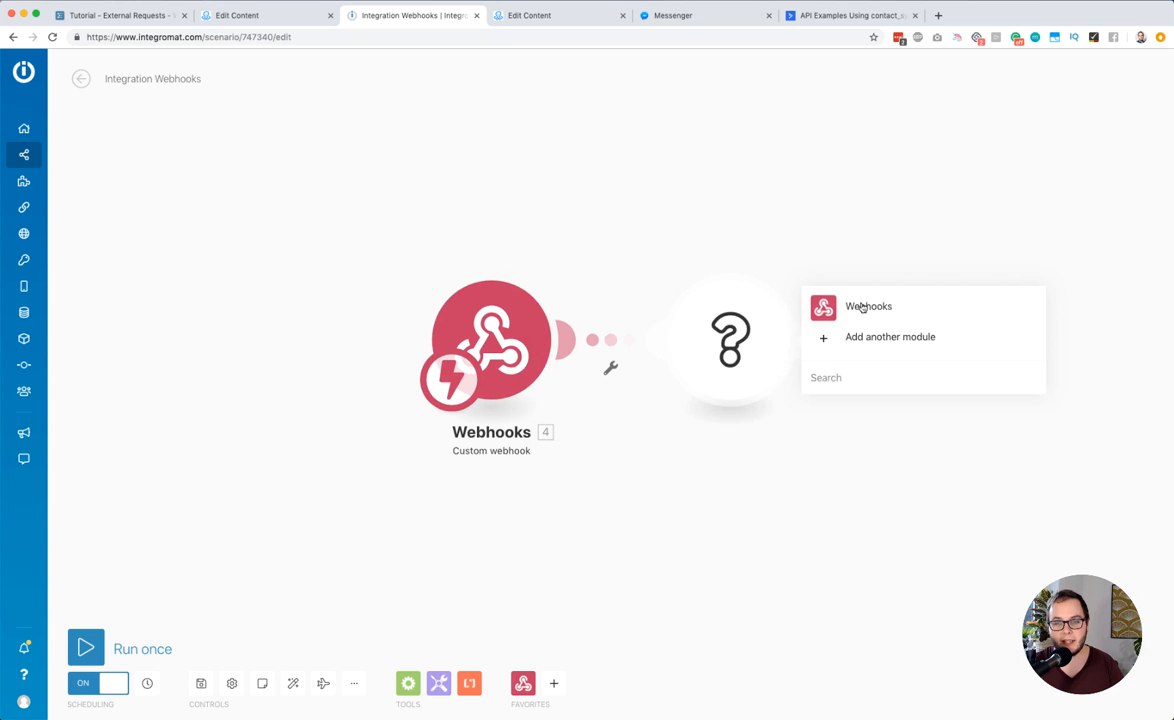
left_click(862, 307)
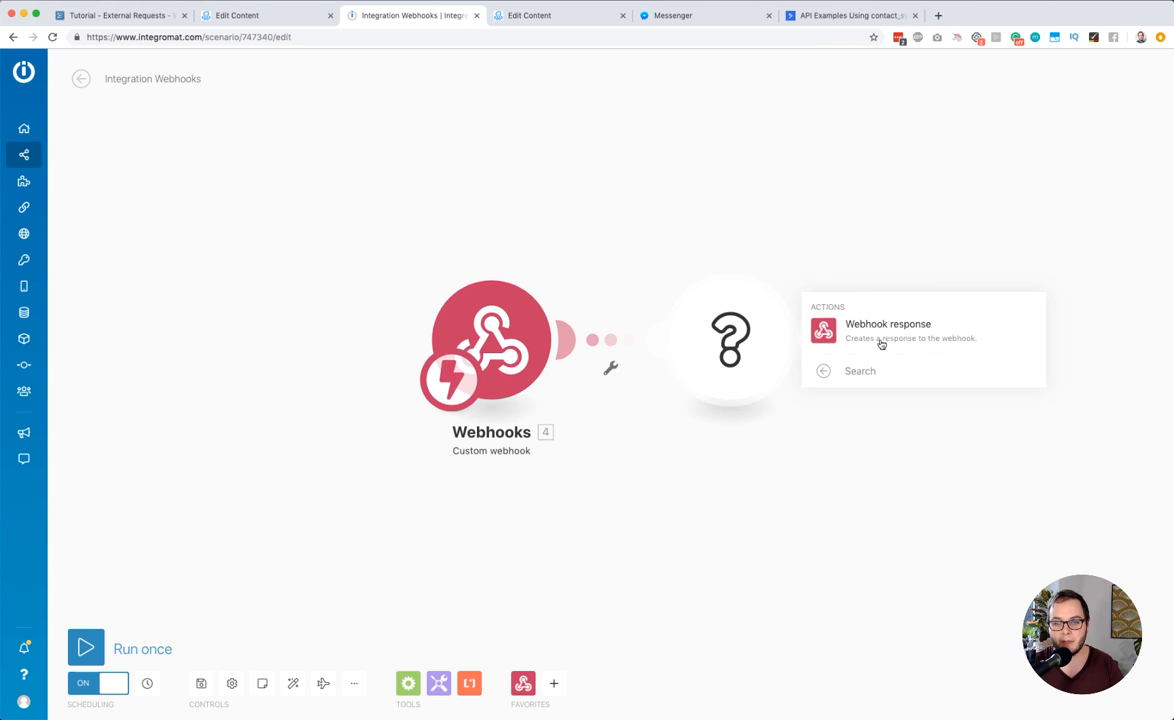
left_click(866, 332)
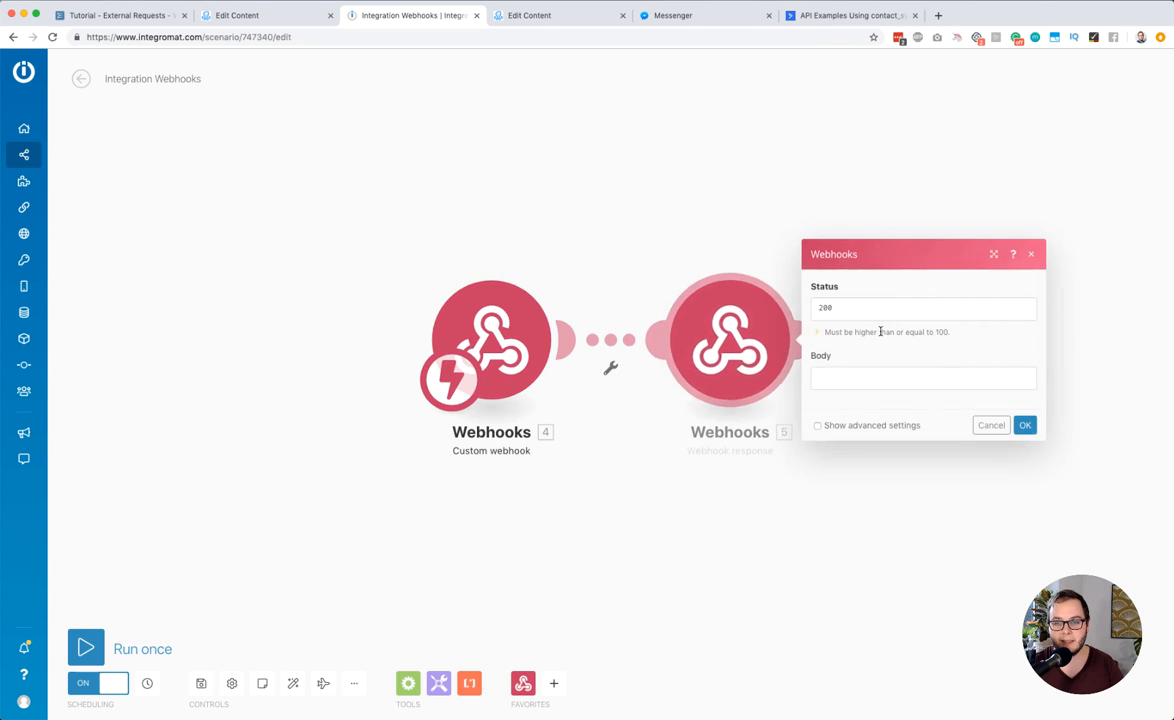
left_click(829, 377)
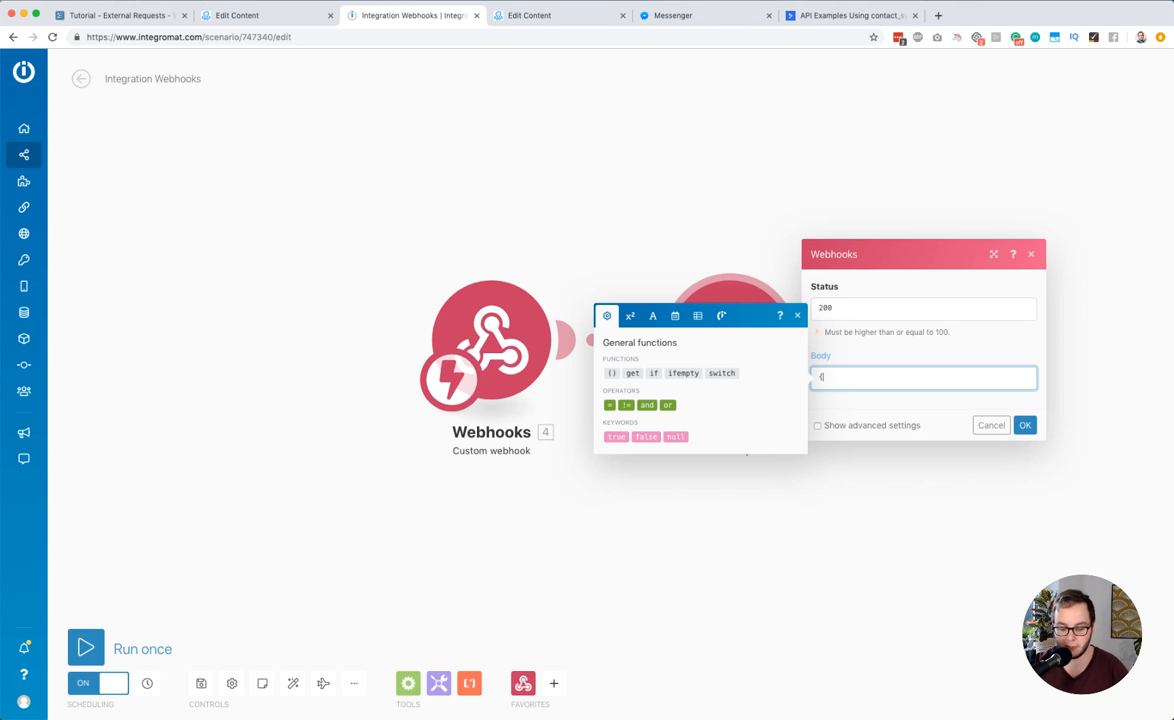
type("{")
key("Return")
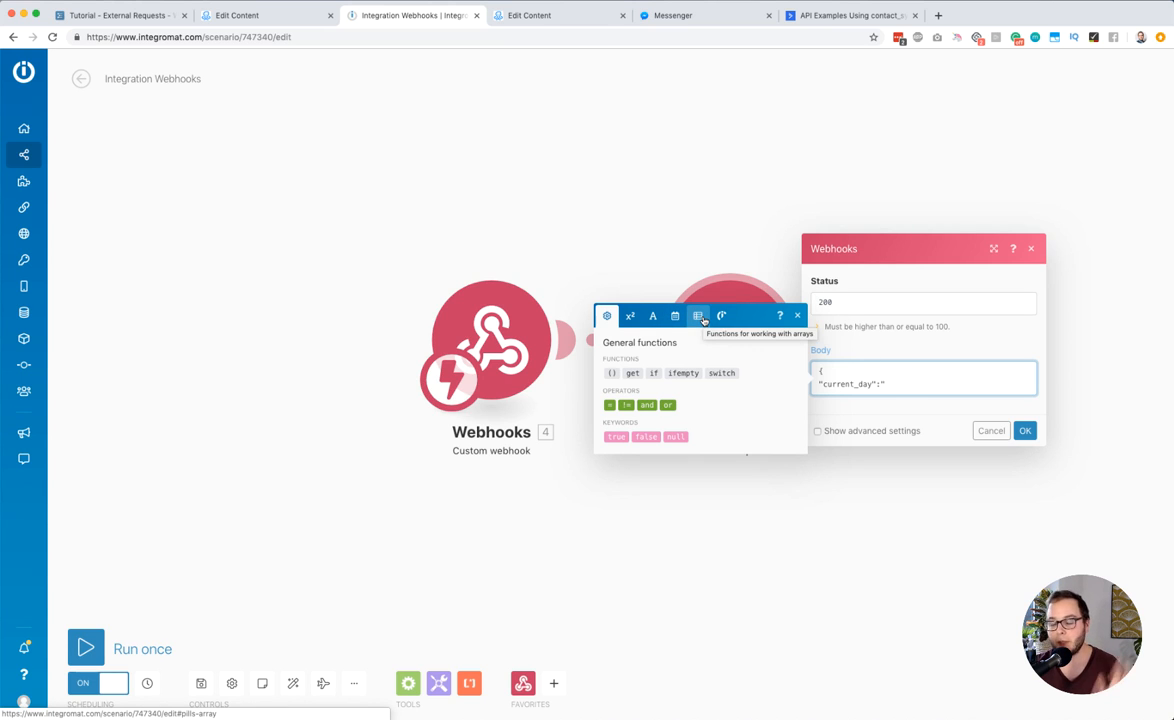
Set the "current_day" value to formatDate(now; dddd) in quotes, close the JSON body with a brace and accept the module settings
left_click(676, 317)
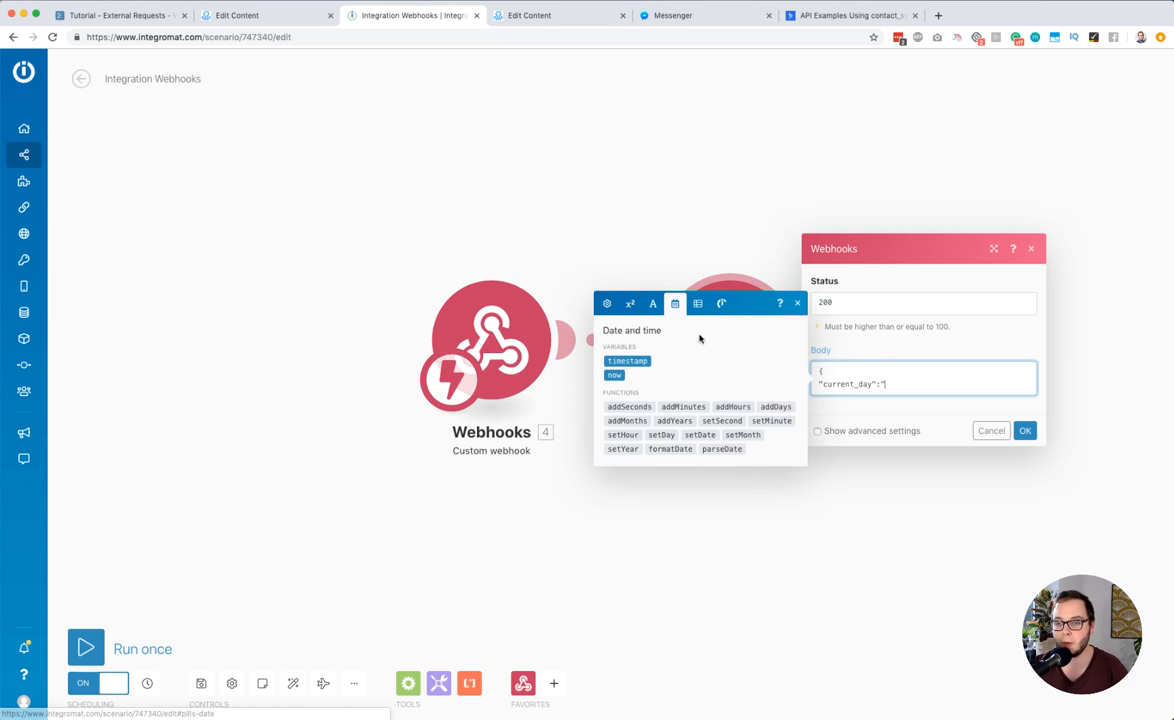
type("\"")
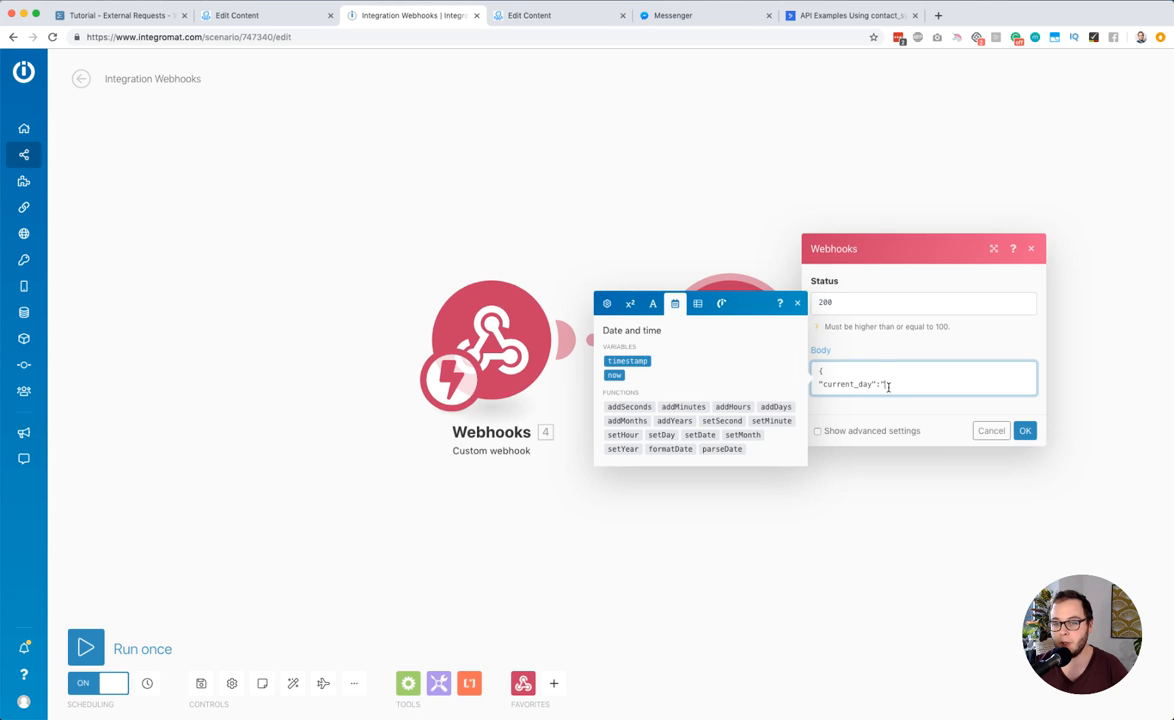
left_click(668, 449)
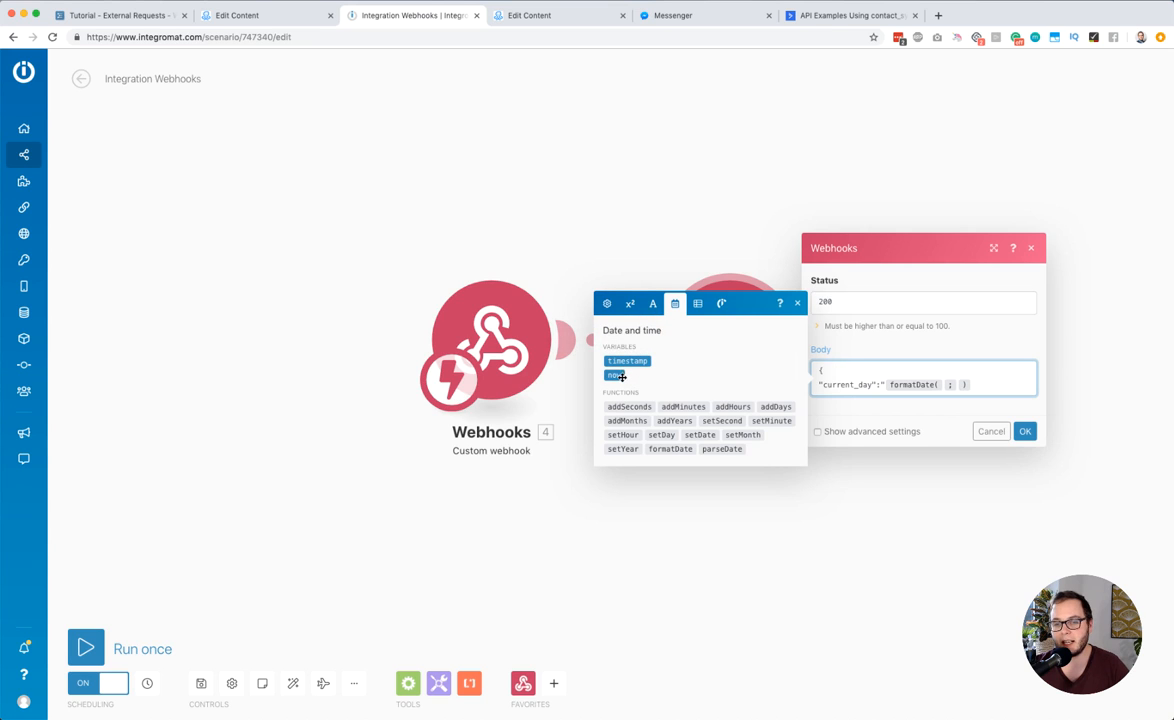
left_click(615, 376)
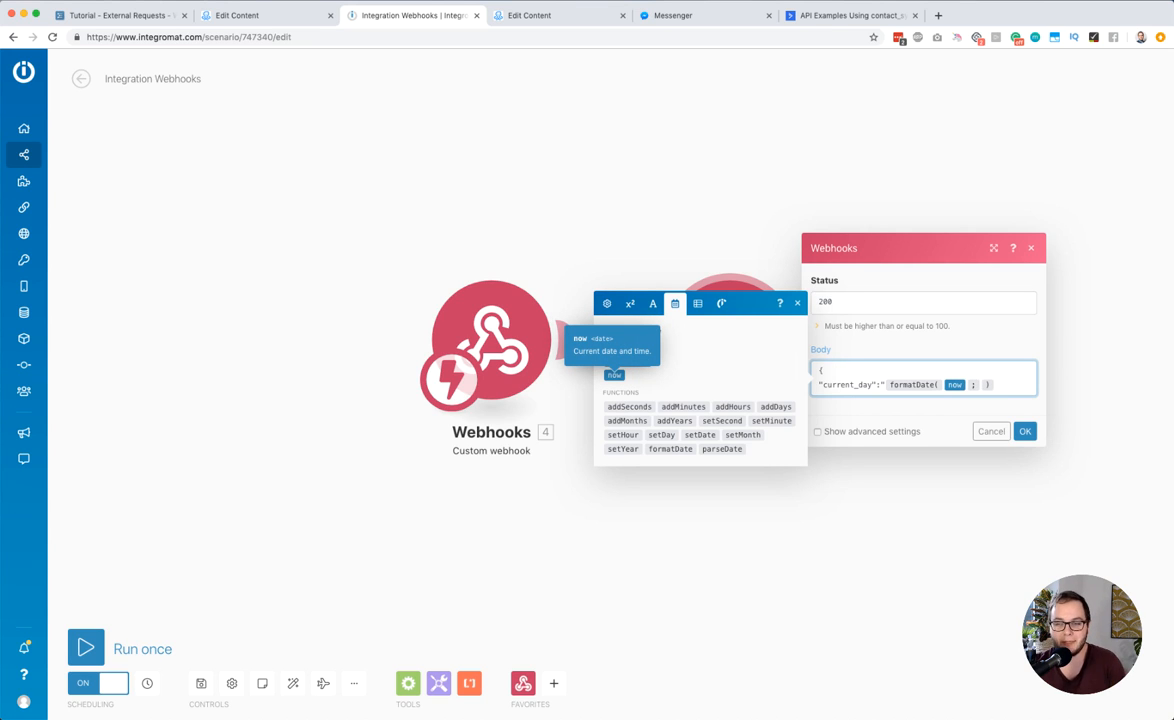
left_click(982, 386)
type("dddd")
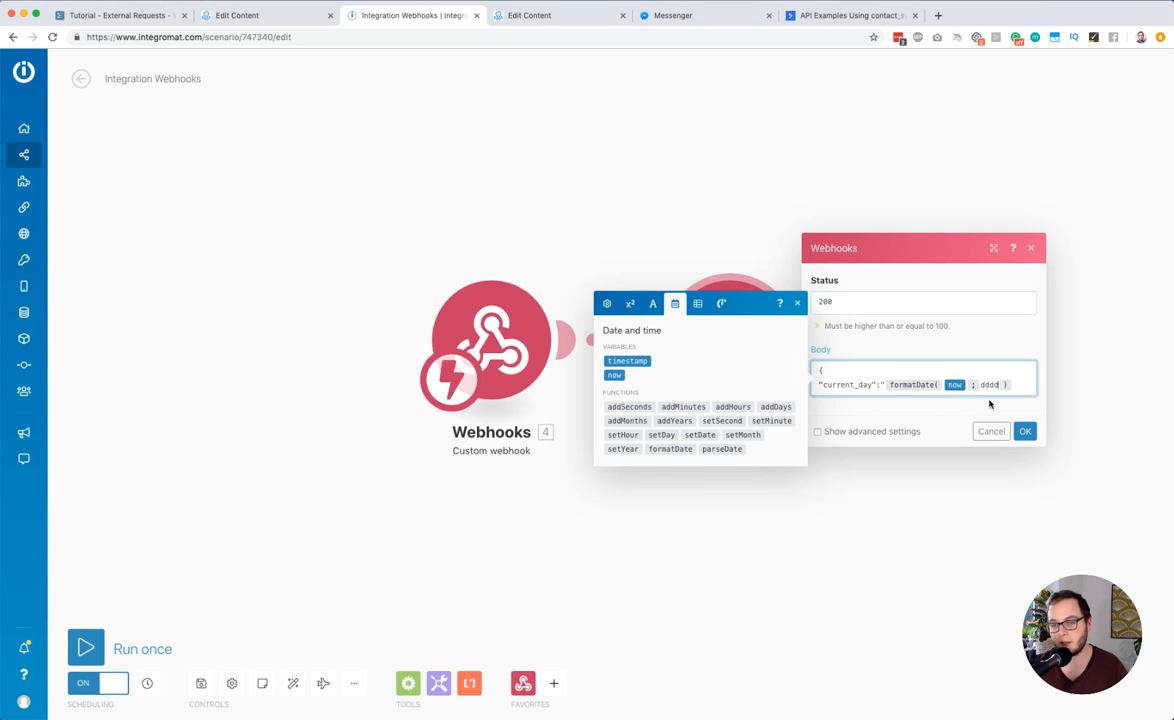
left_click(1021, 381)
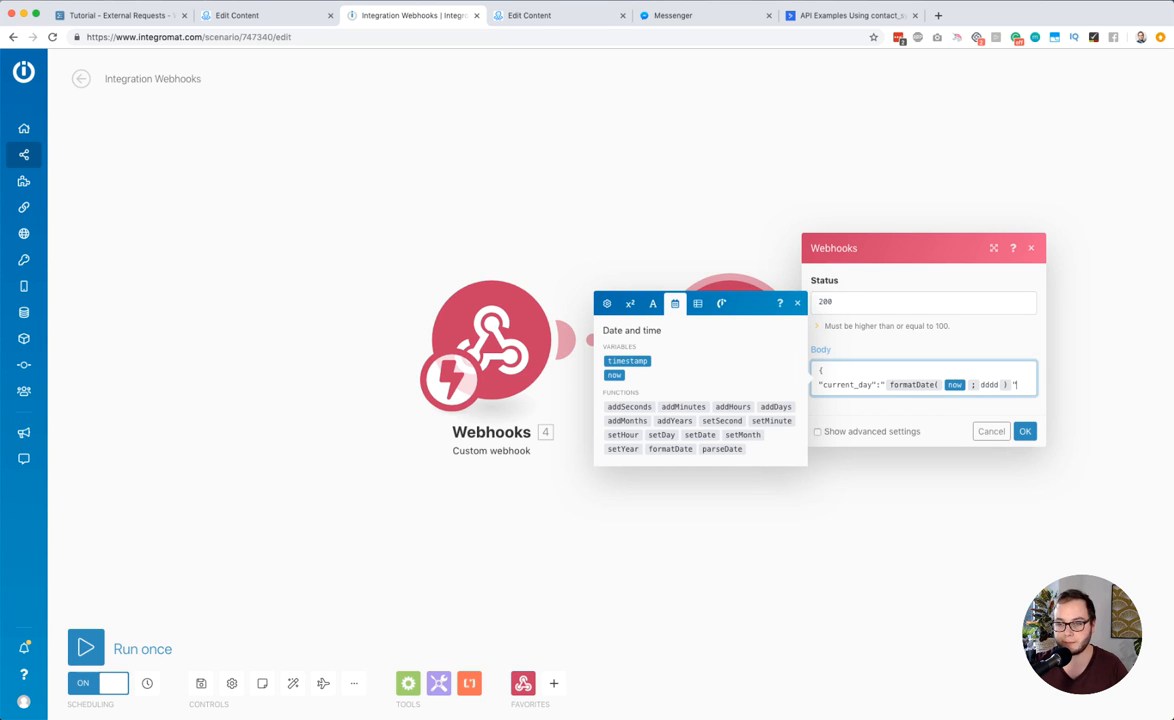
type("\"")
key("Return")
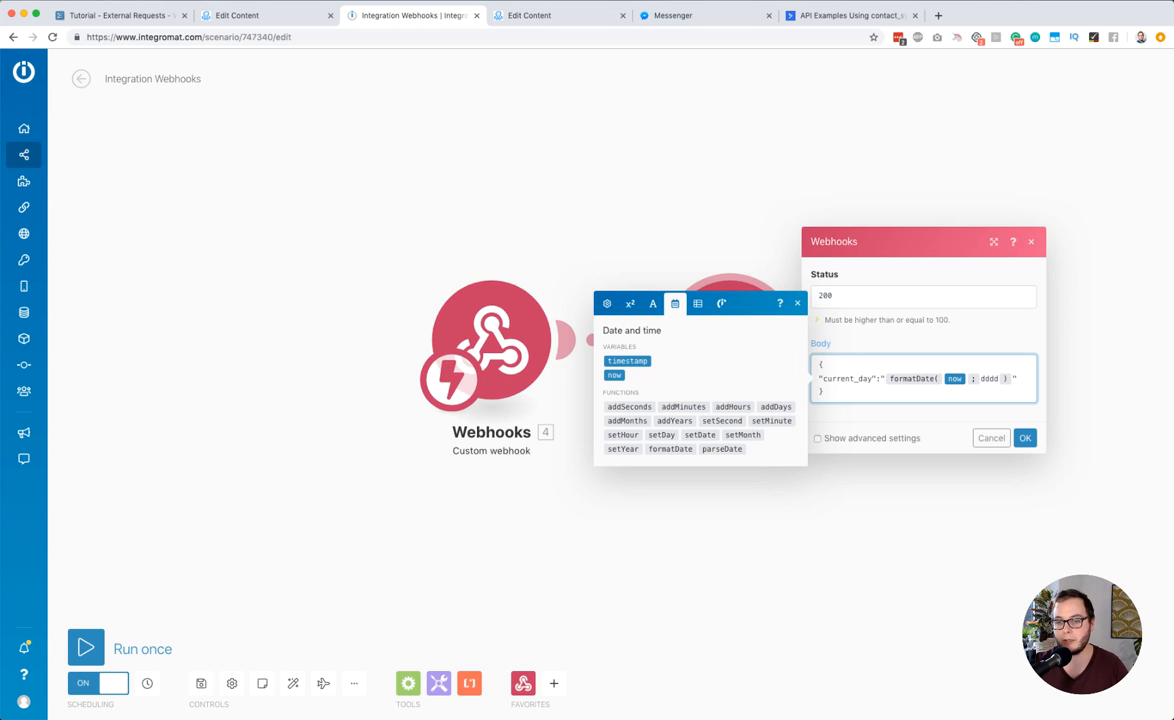
left_click(1025, 438)
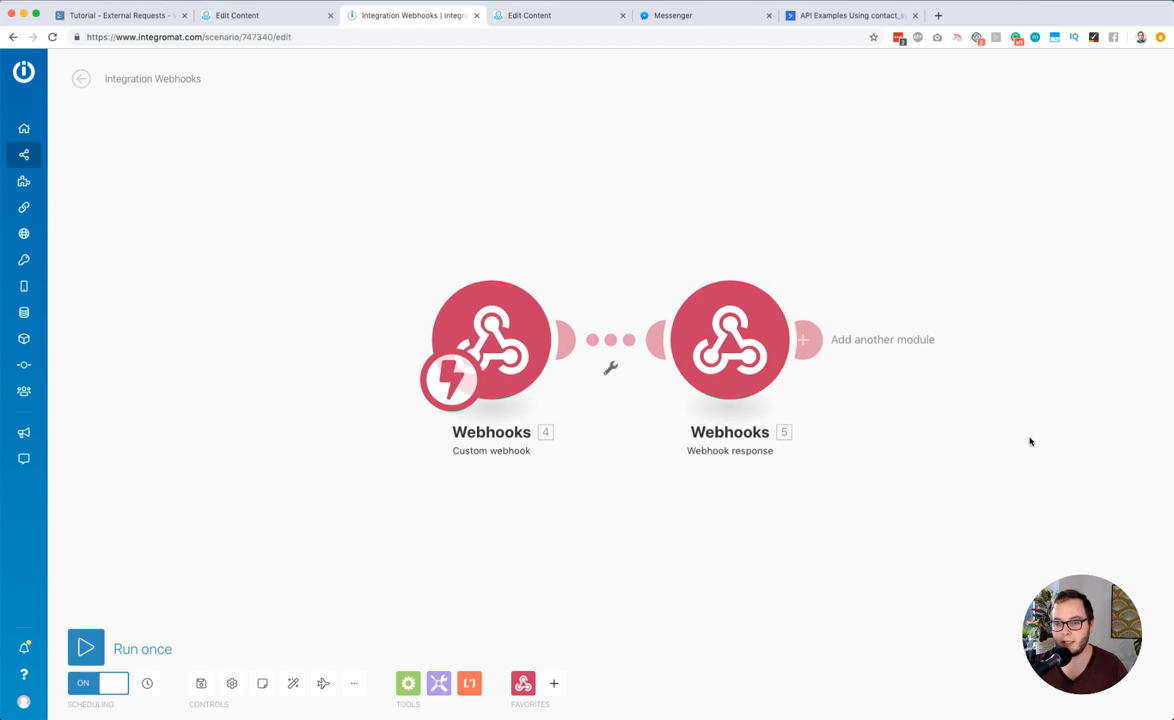
Save the scenario and run it once, testing the external request from the ManyChat flow against it and inspecting the response body
left_click(200, 684)
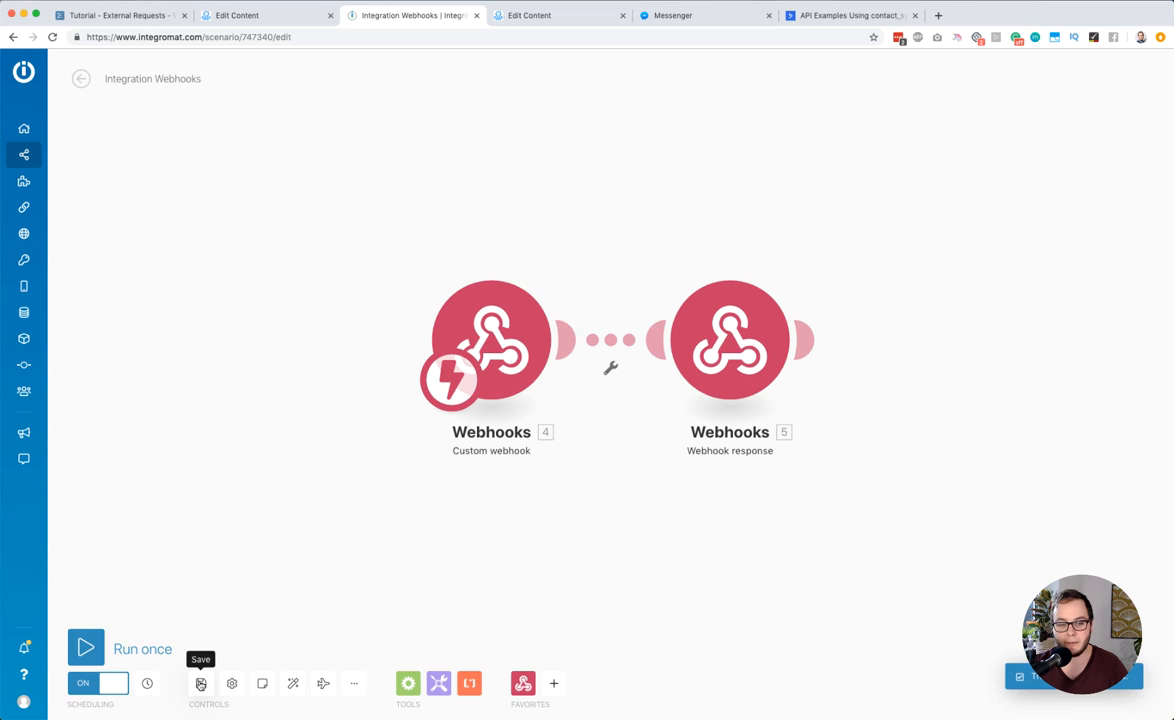
left_click(86, 648)
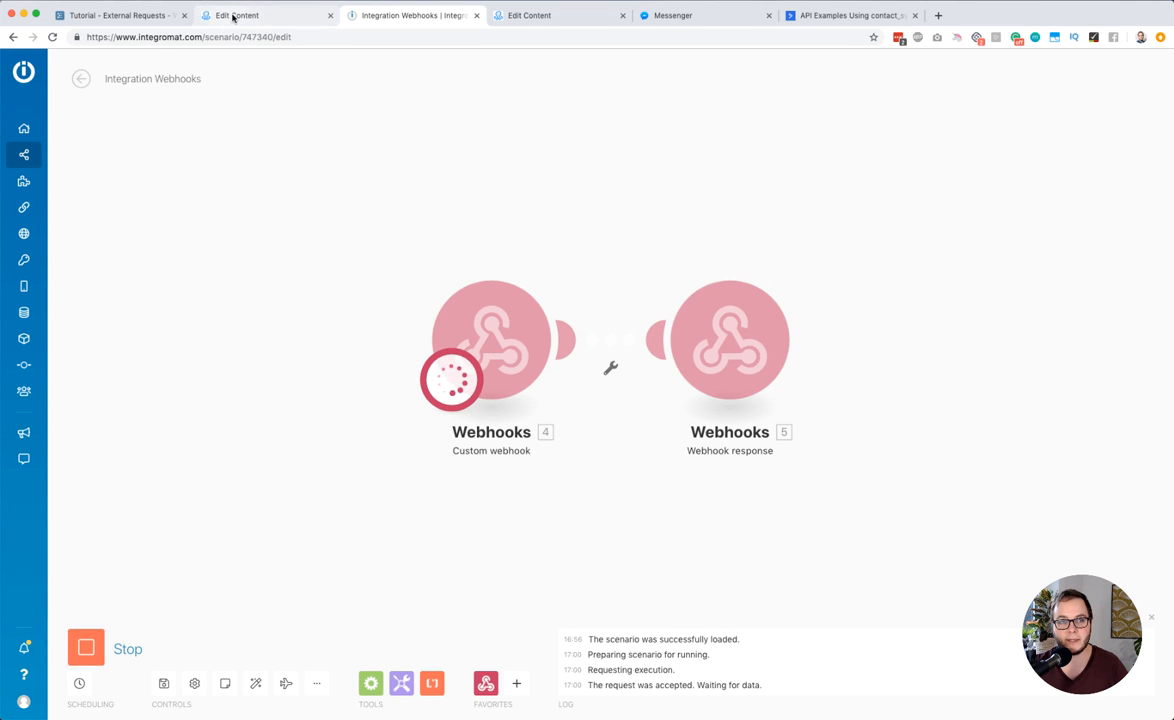
left_click(231, 15)
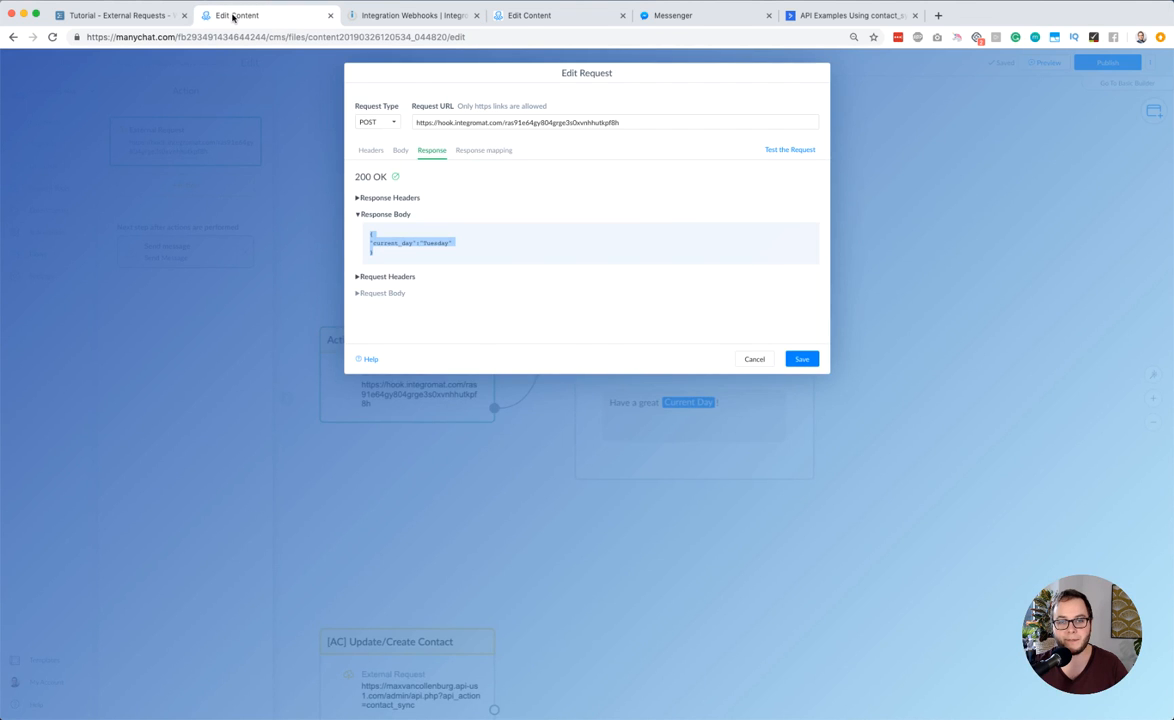
left_click(774, 152)
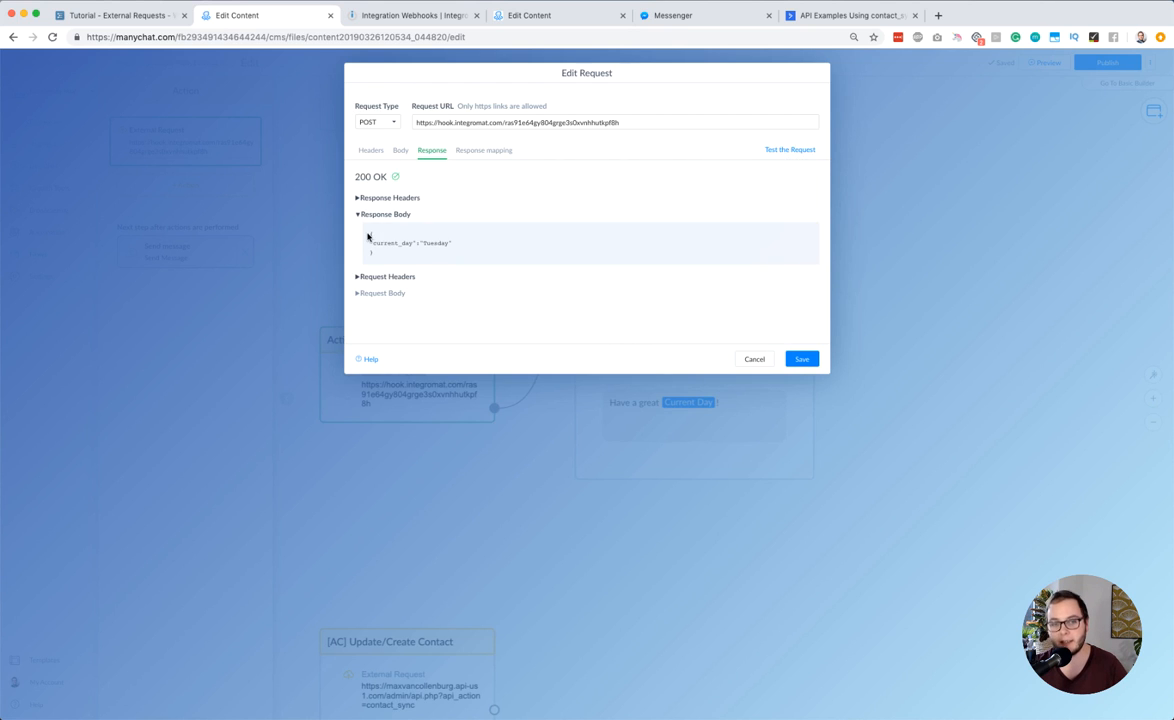
left_click_drag(367, 233, 393, 265)
left_click(389, 252)
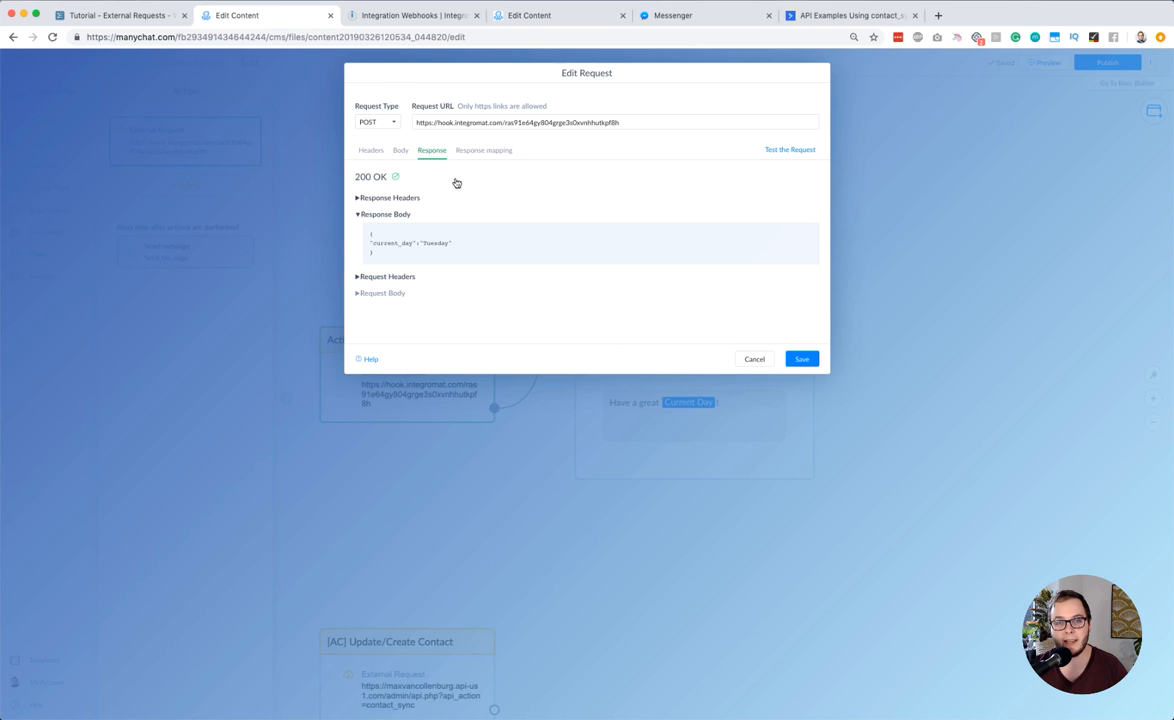
Back in Integromat, add a "current_month" line with a formatDate function on the now variable to the Webhook response body
left_click(407, 16)
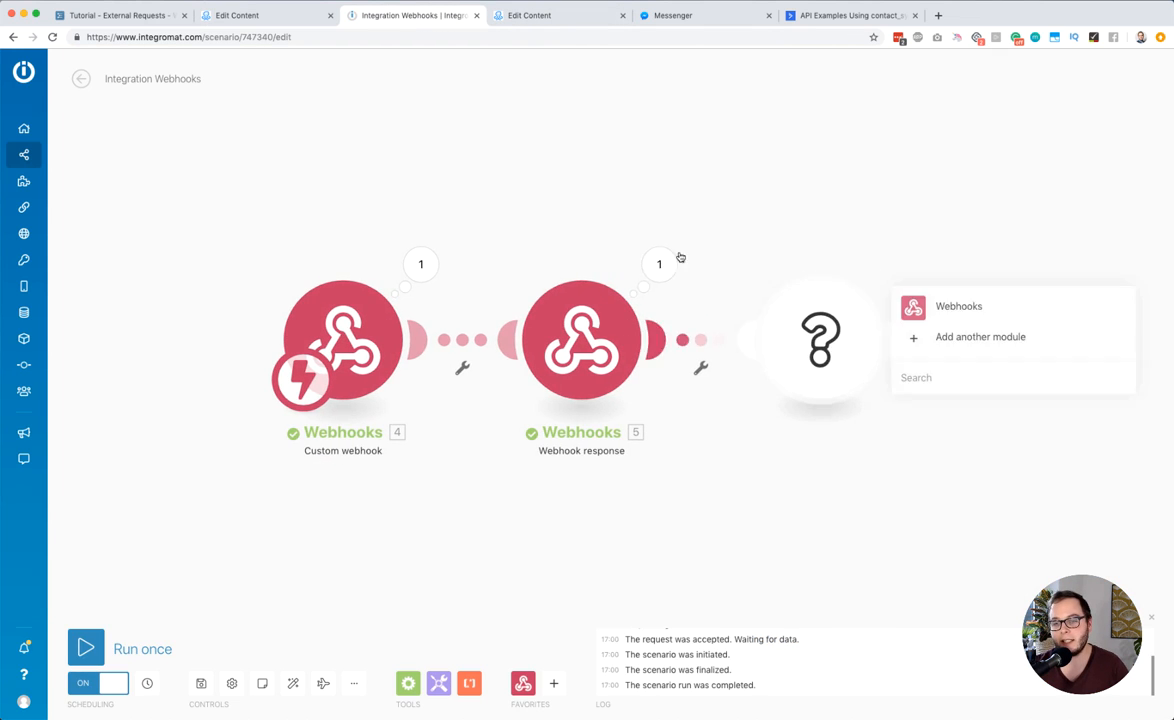
left_click(581, 340)
left_click(866, 370)
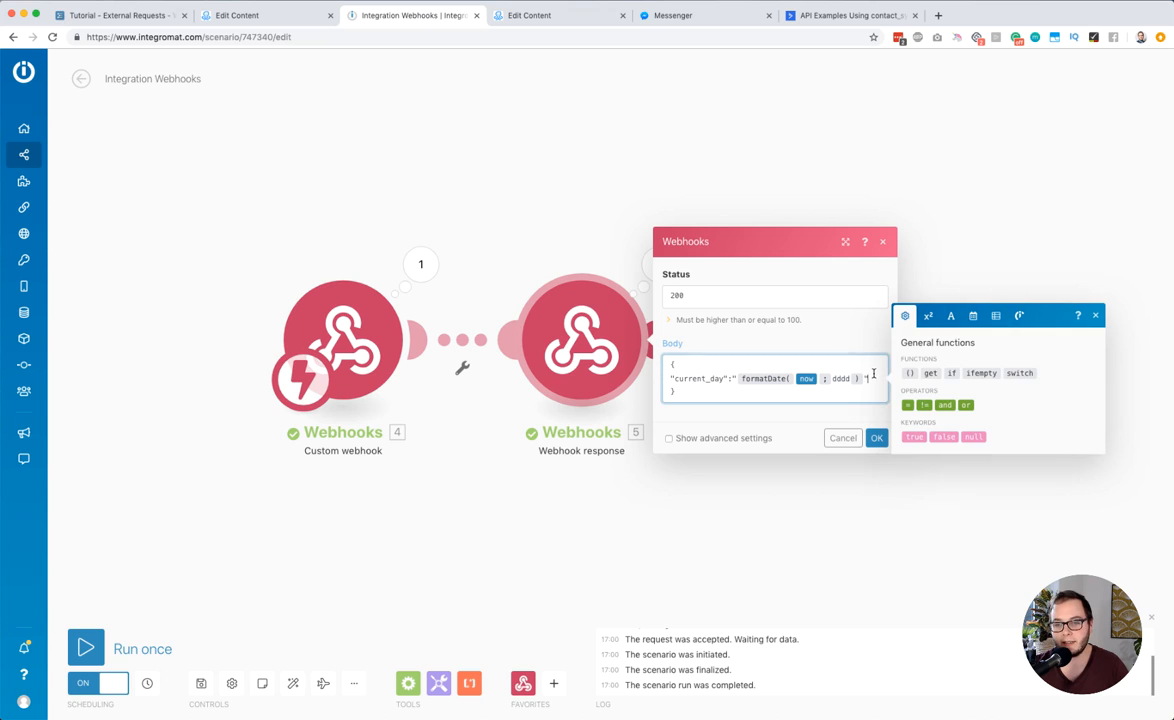
key("Return")
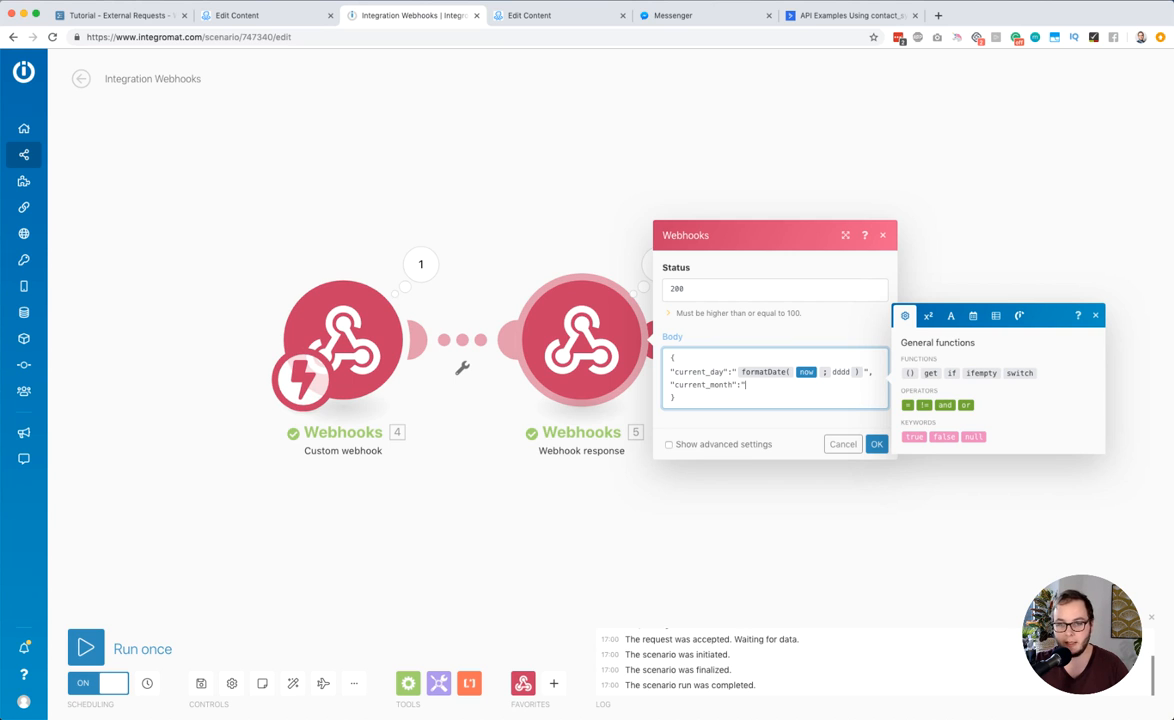
left_click(973, 315)
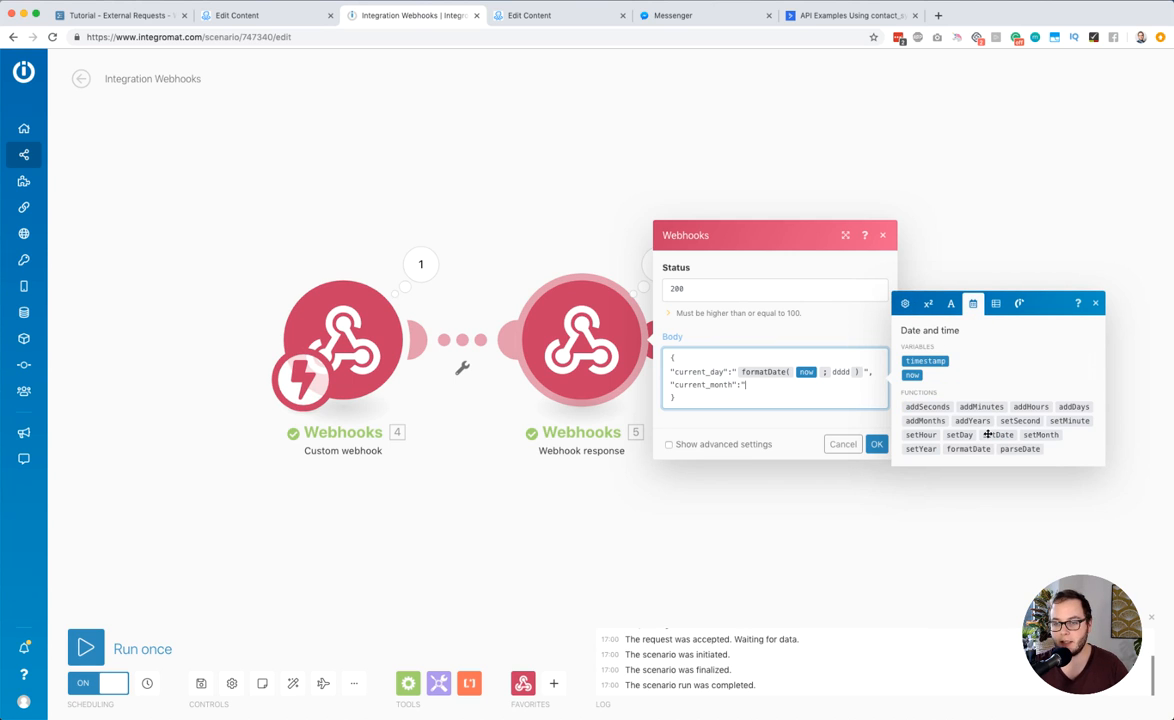
left_click(966, 449)
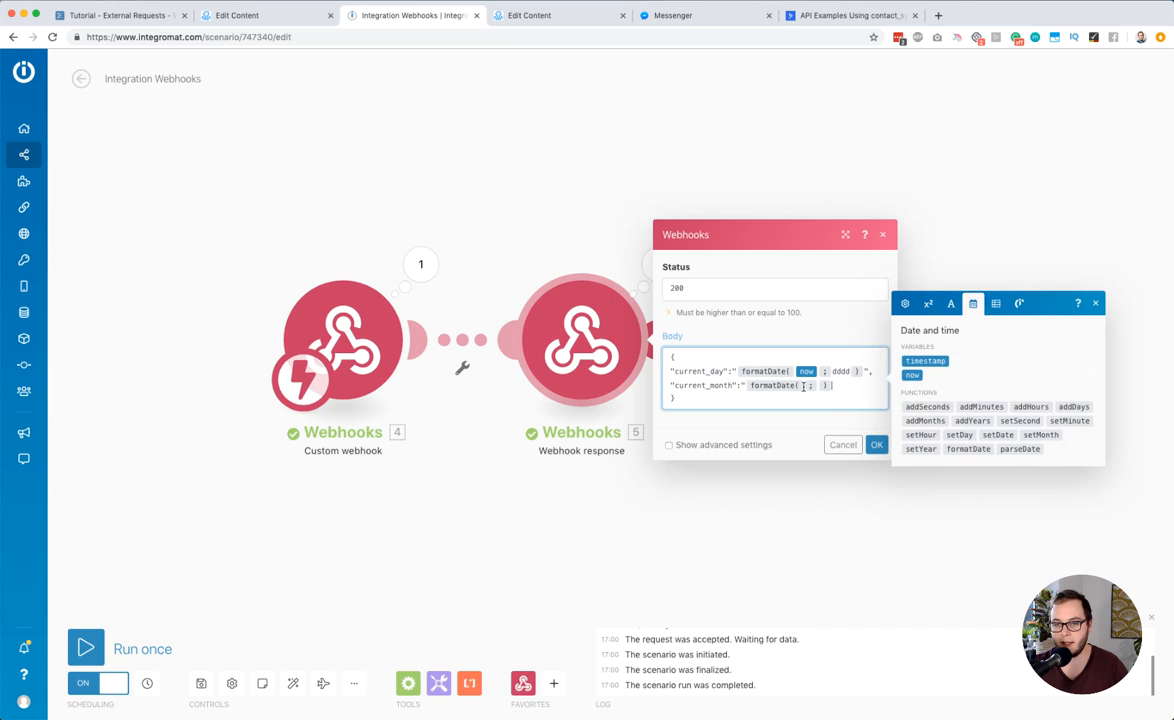
left_click(910, 374)
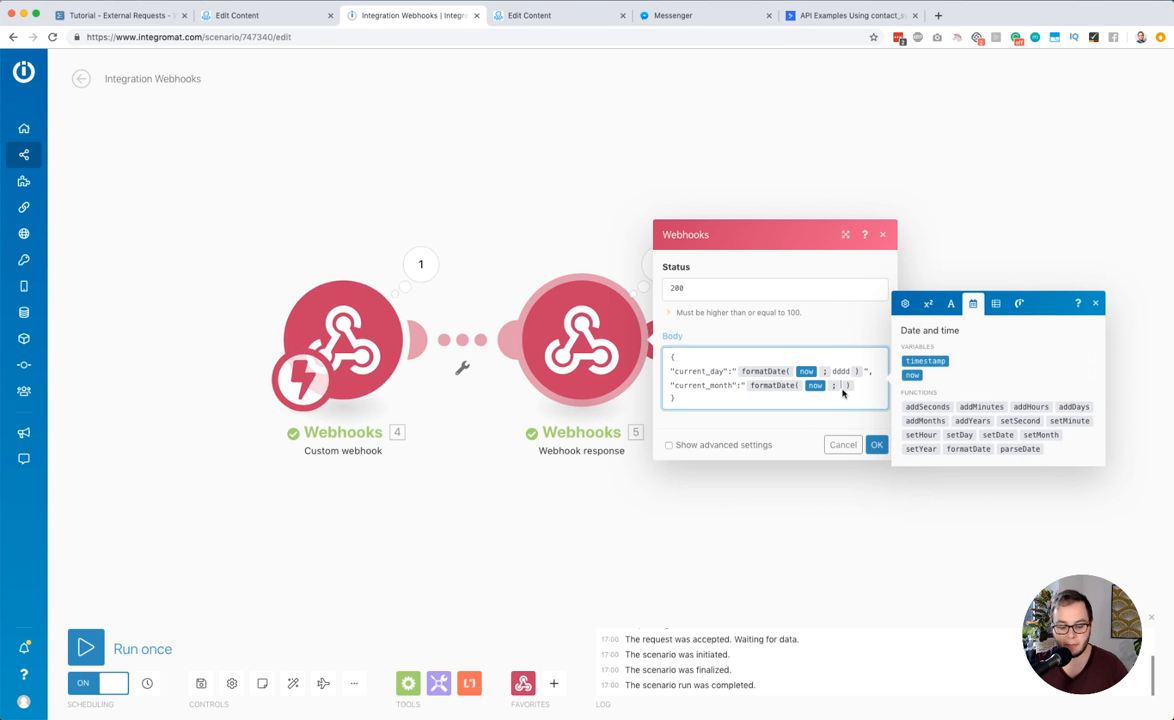
Open Integromat's support article "Tokens for date/time formatting" in a new browser tab and look through the month tokens
key("super+t")
type("token")
key("Down")
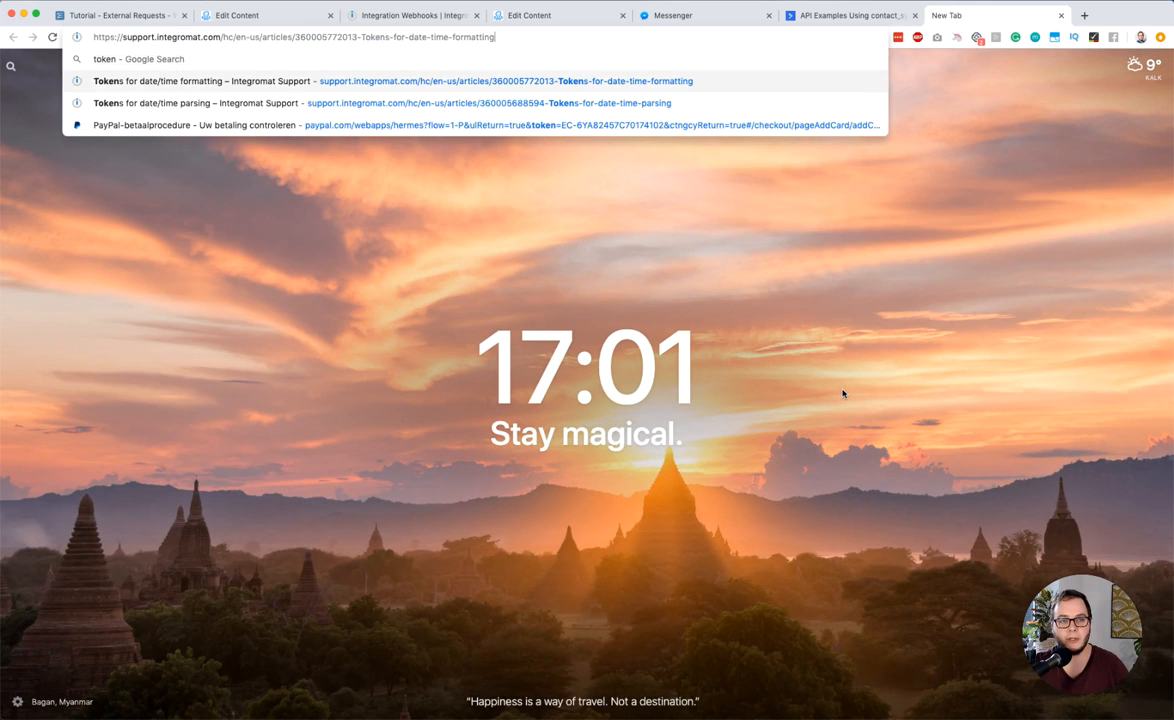
key("Return")
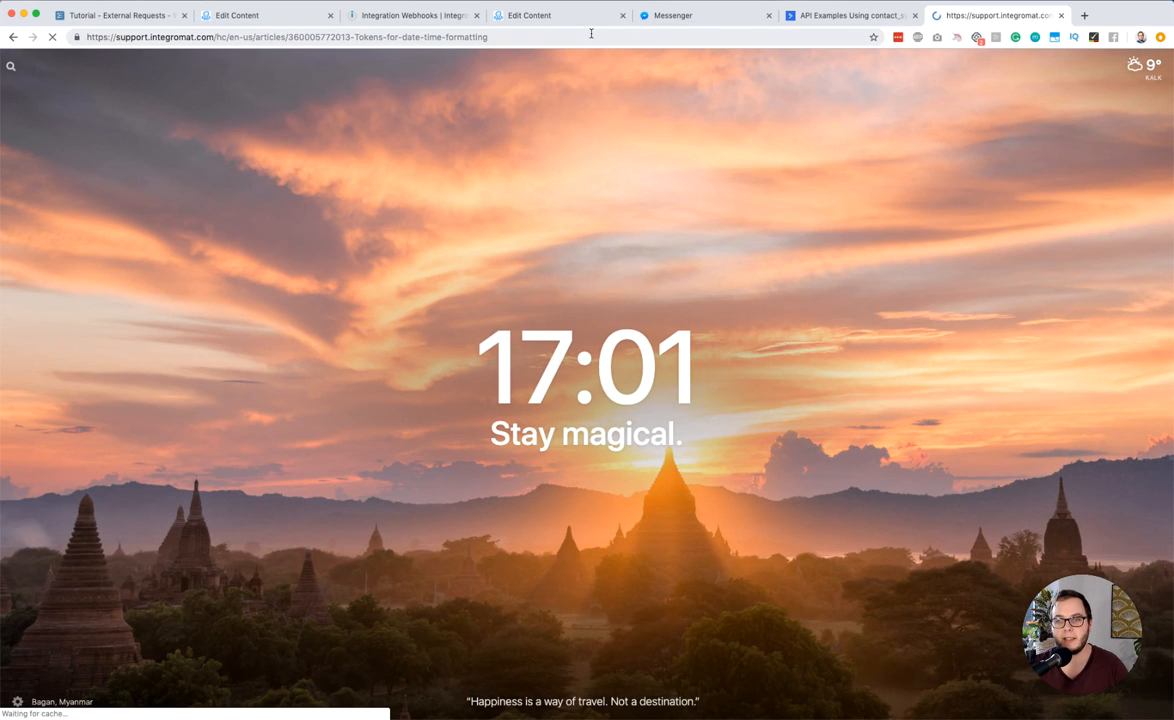
scroll(671, 359, "down", 2)
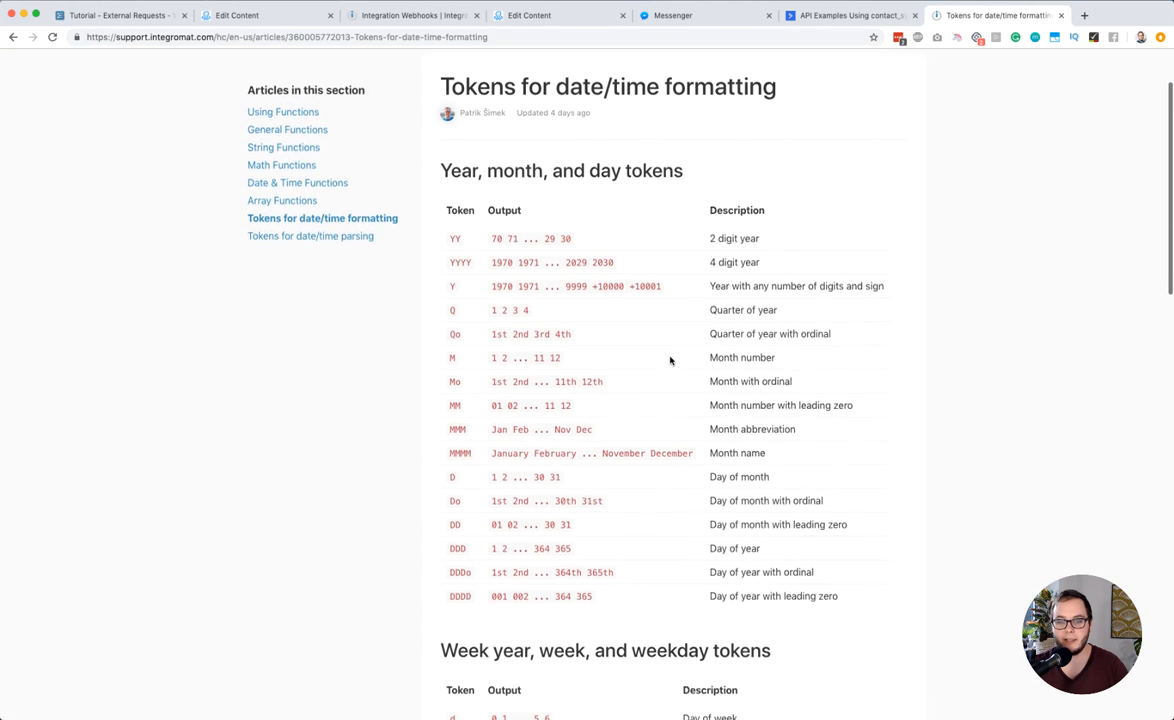
Compare the weekday and month tokens in the formatting article and copy the MMMM token for the month name
scroll(660, 323, "down", 1)
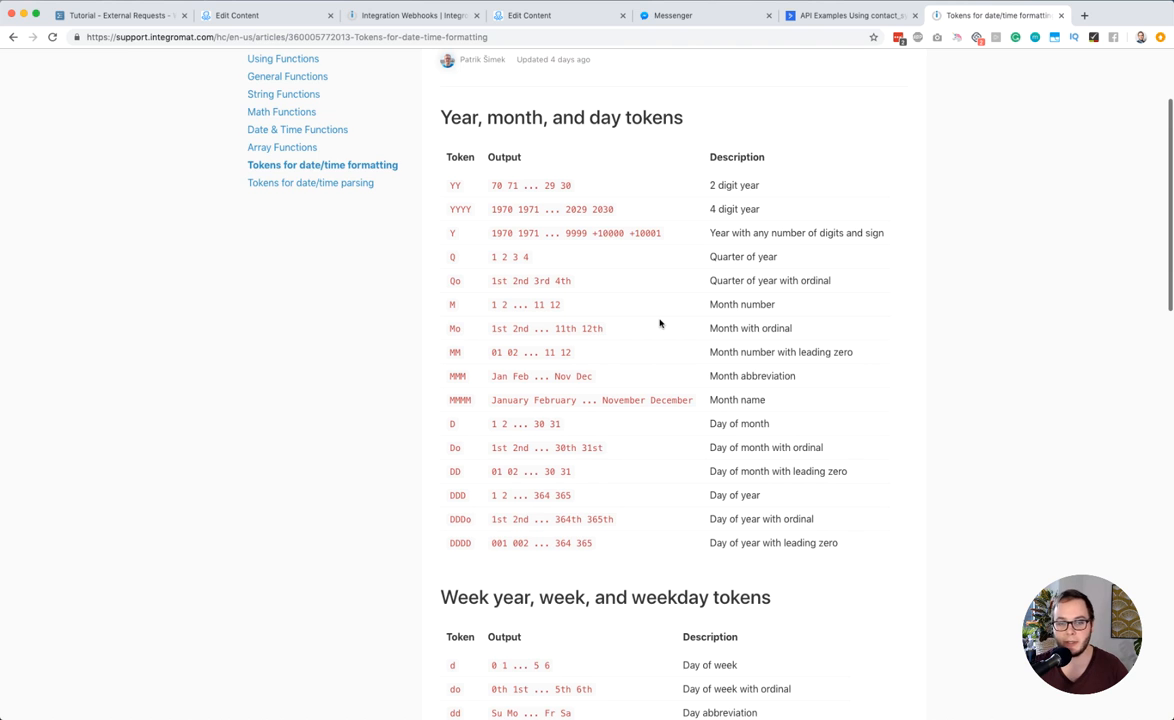
scroll(660, 323, "down", 3)
double_click(464, 608)
scroll(490, 610, "down", 3)
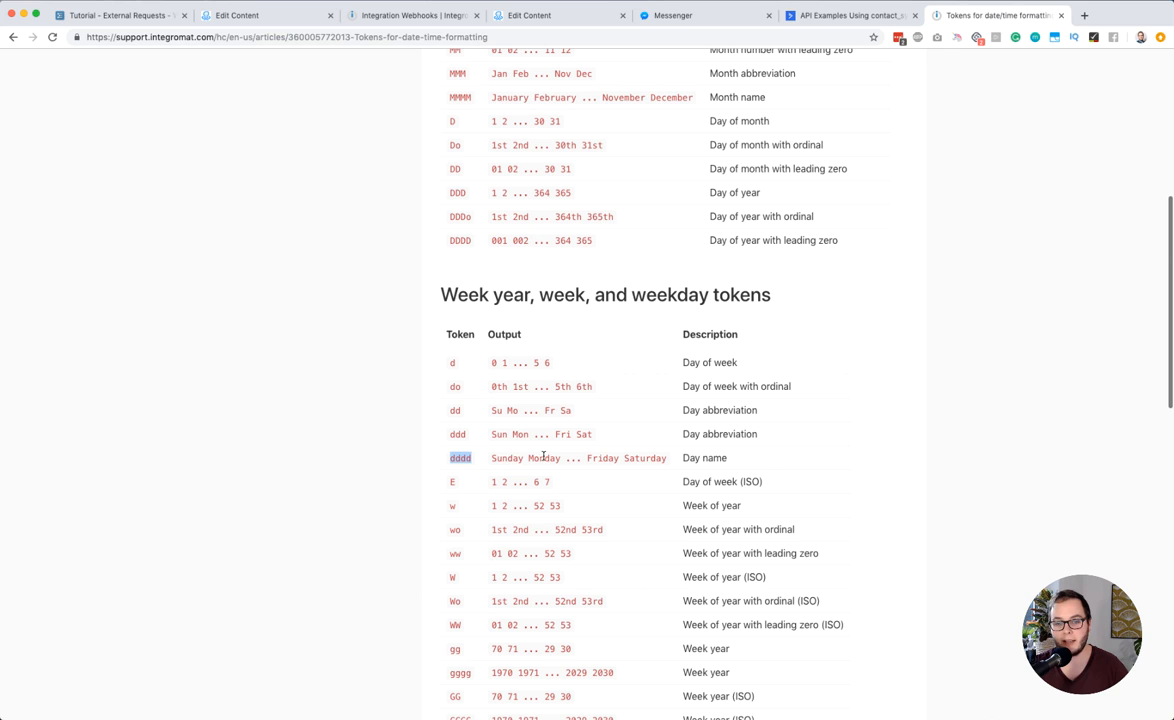
scroll(467, 310, "up", 3)
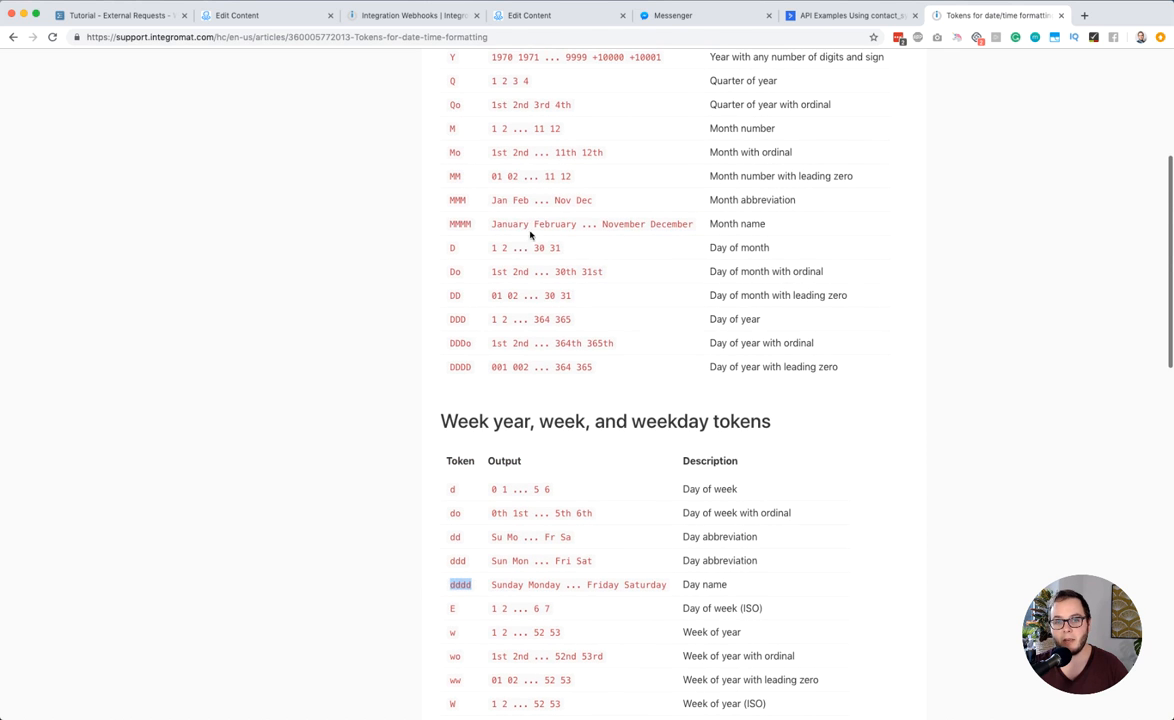
double_click(515, 223)
double_click(462, 224)
key("super+c")
Back in Integromat, insert MMMM as the format of the "current_month" formatDate function and accept the module settings
left_click(521, 17)
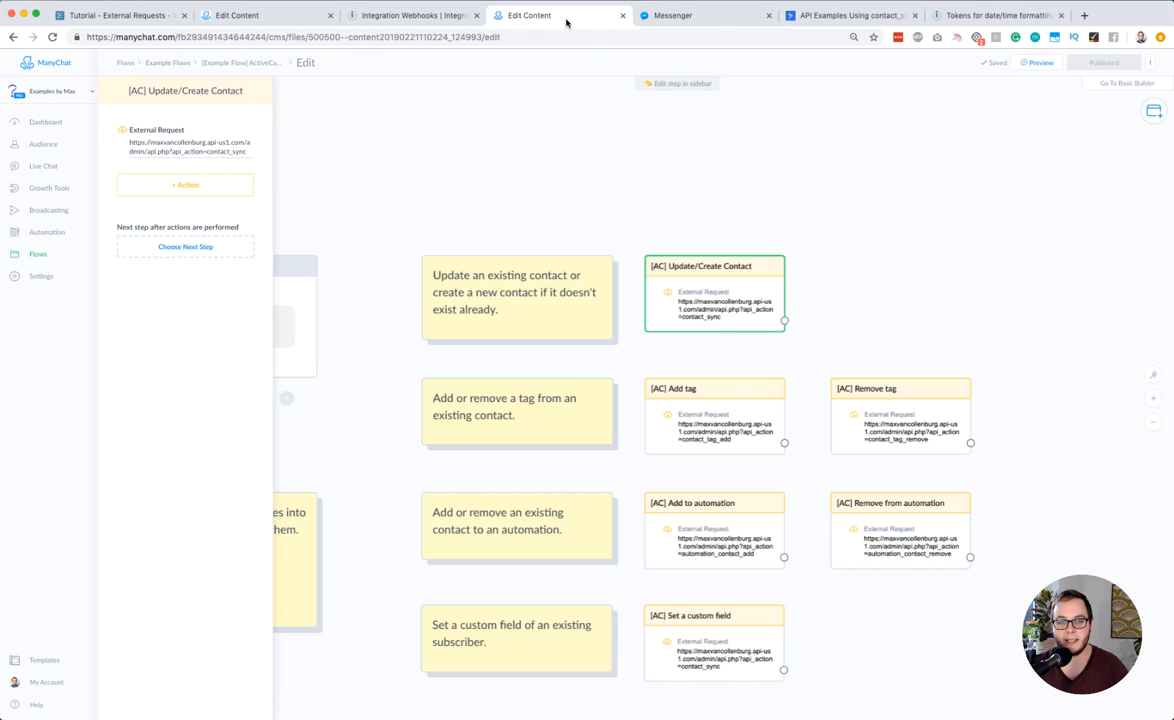
left_click(395, 16)
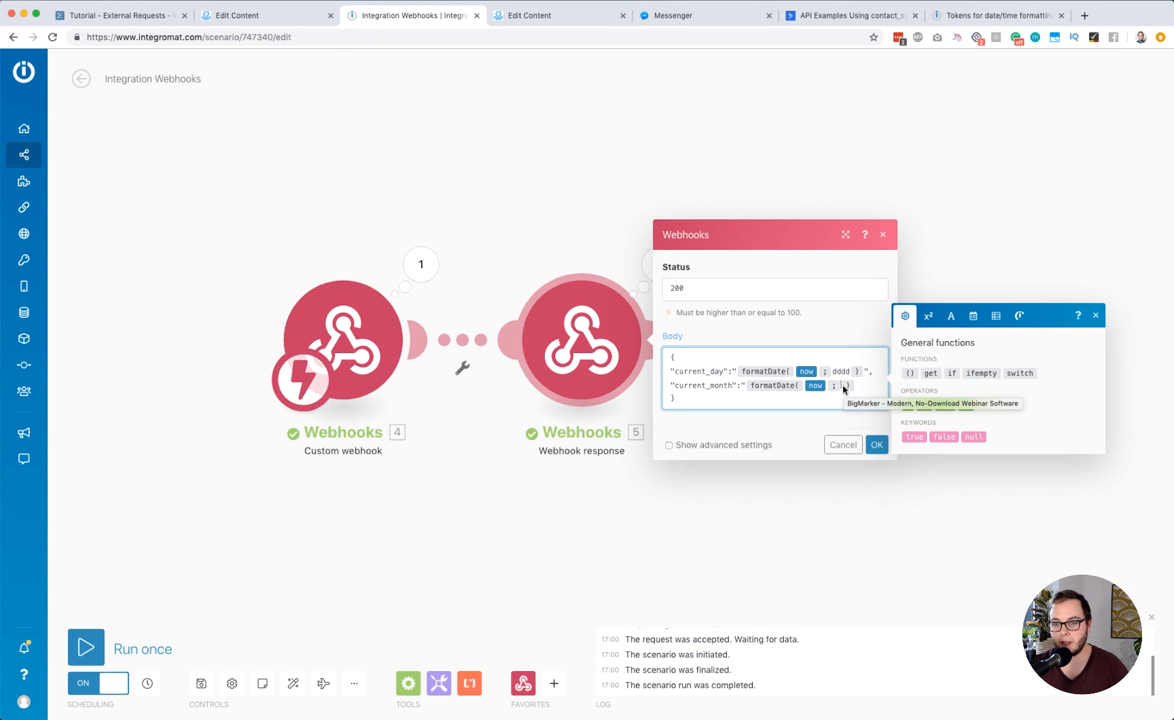
key("super+v")
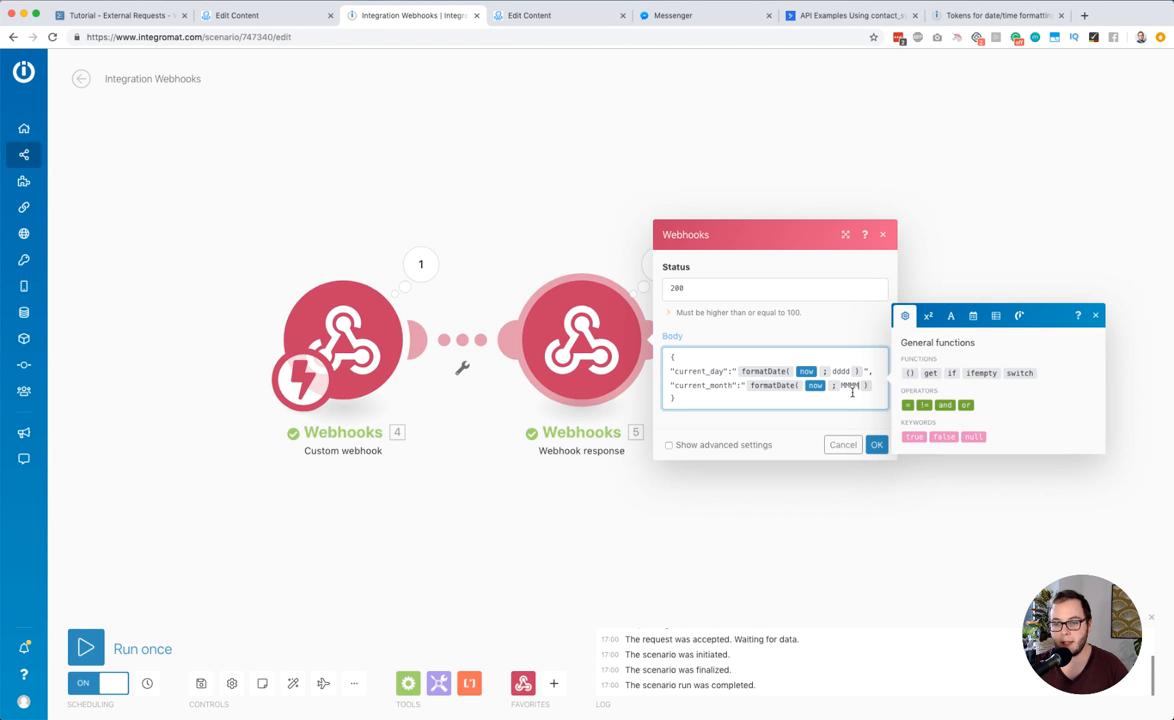
left_click(876, 444)
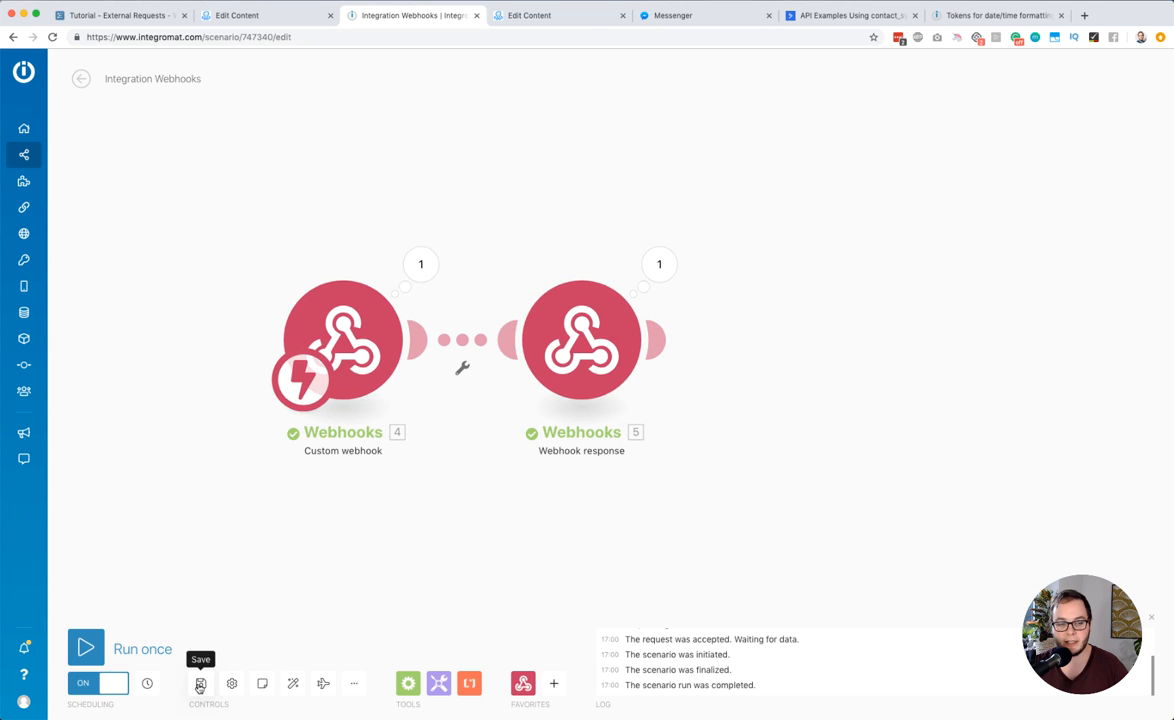
Run the scenario once with the new month line and test the external request from the ManyChat flow
left_click(86, 648)
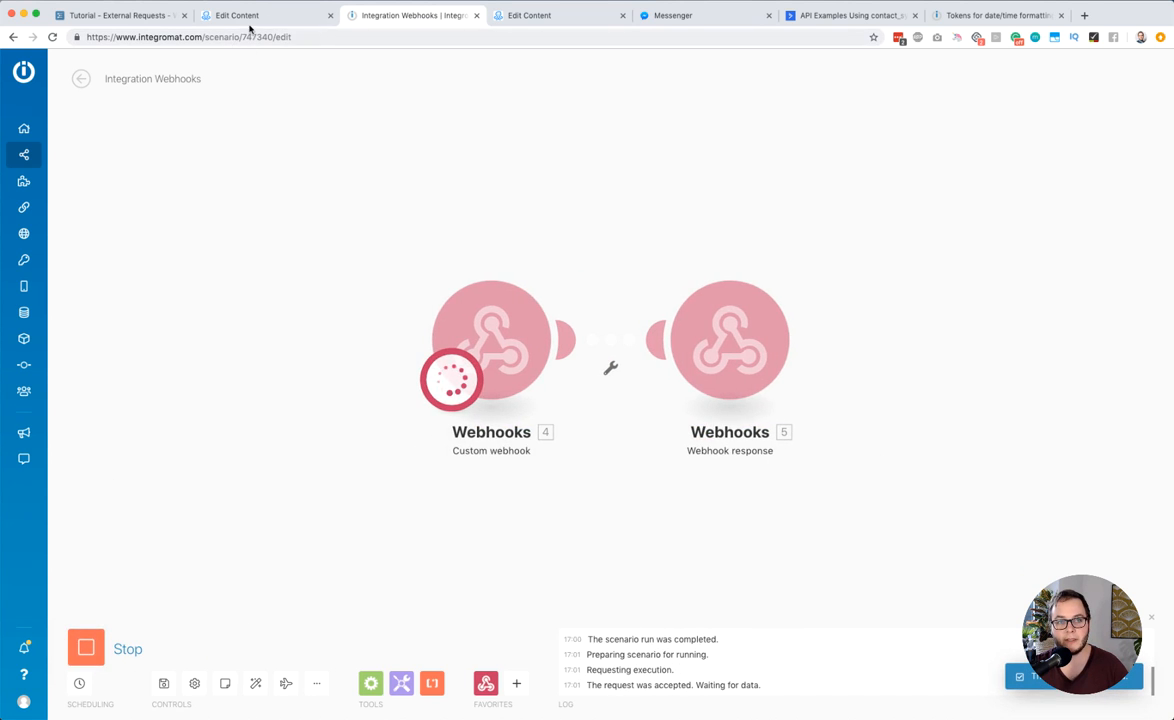
left_click(245, 15)
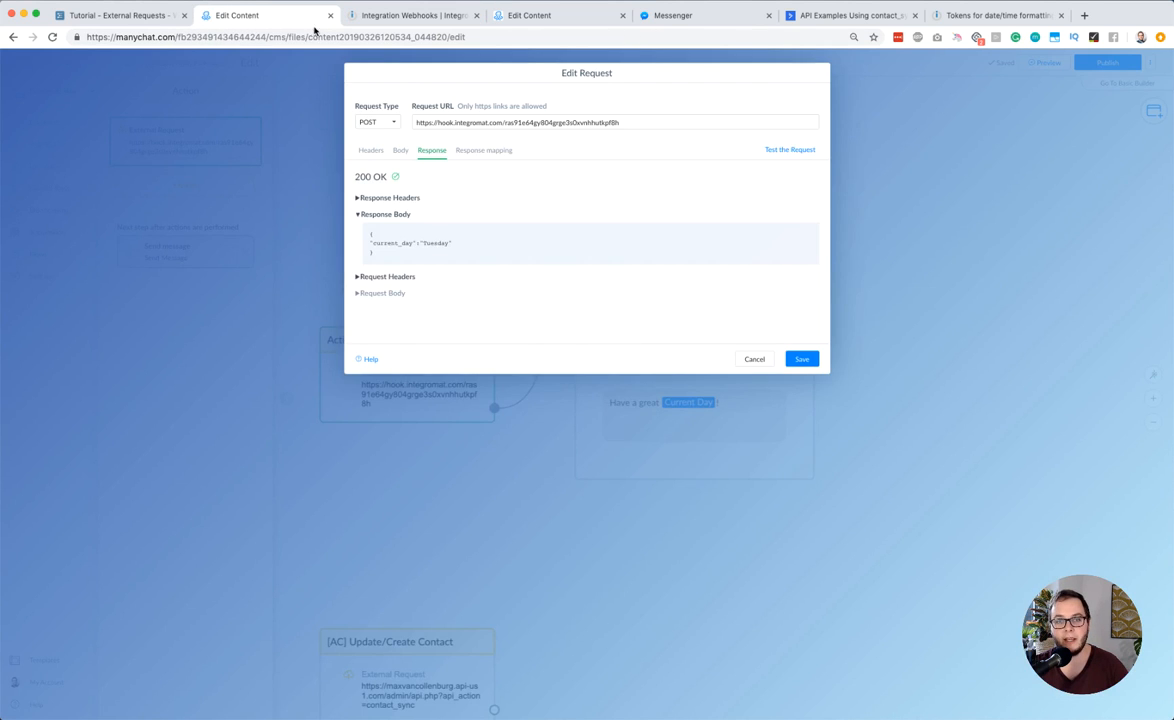
left_click(802, 149)
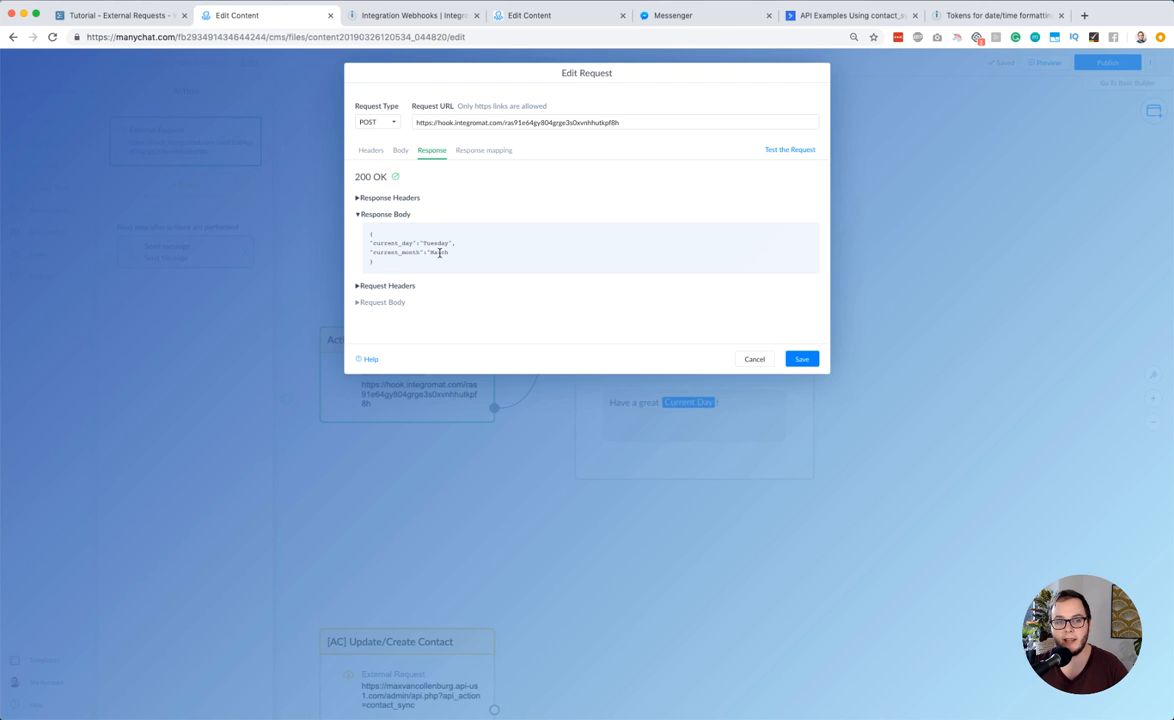
In Integromat's Webhook response body, add the missing closing quote after the "current_month" value and accept the settings
left_click(396, 16)
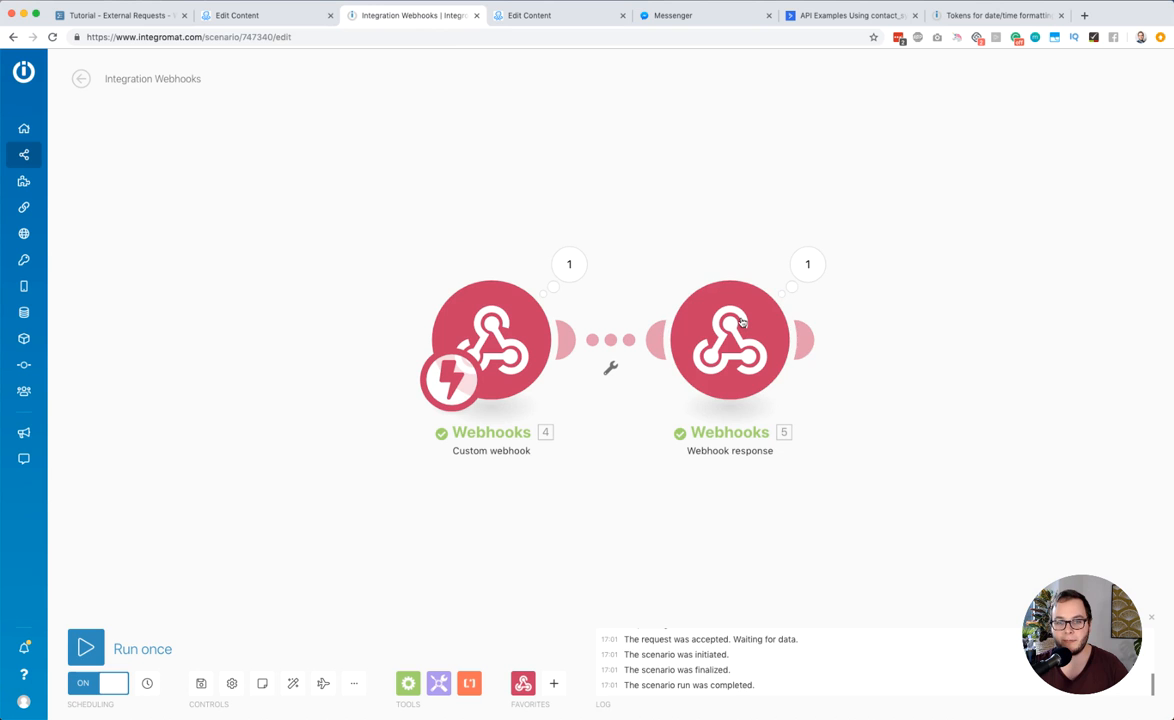
left_click(762, 333)
left_click(942, 356)
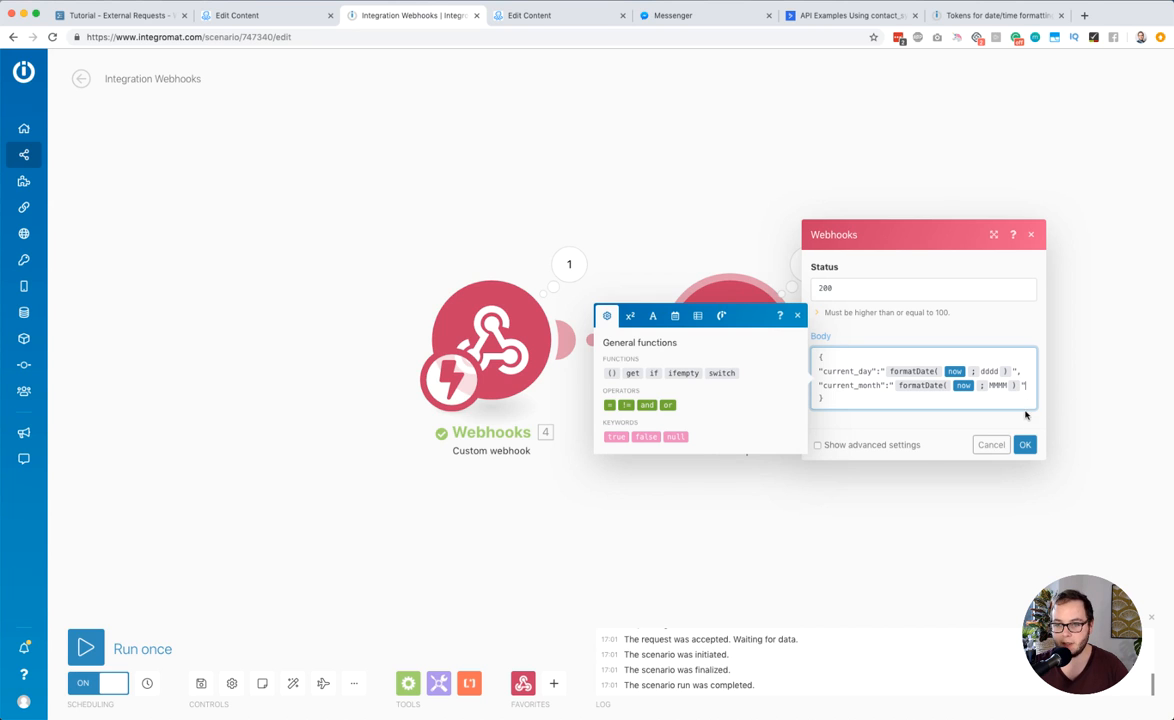
left_click(1025, 444)
Save the corrected scenario, run it once and retest the external request in ManyChat
left_click(203, 684)
left_click(86, 647)
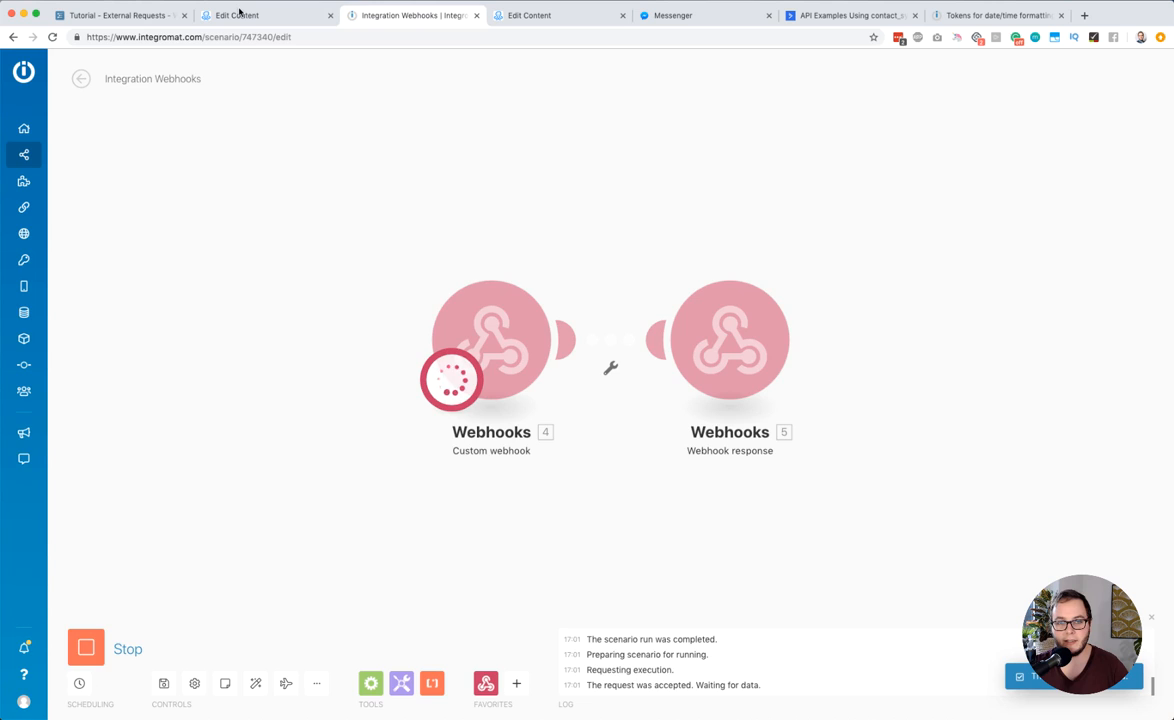
left_click(237, 14)
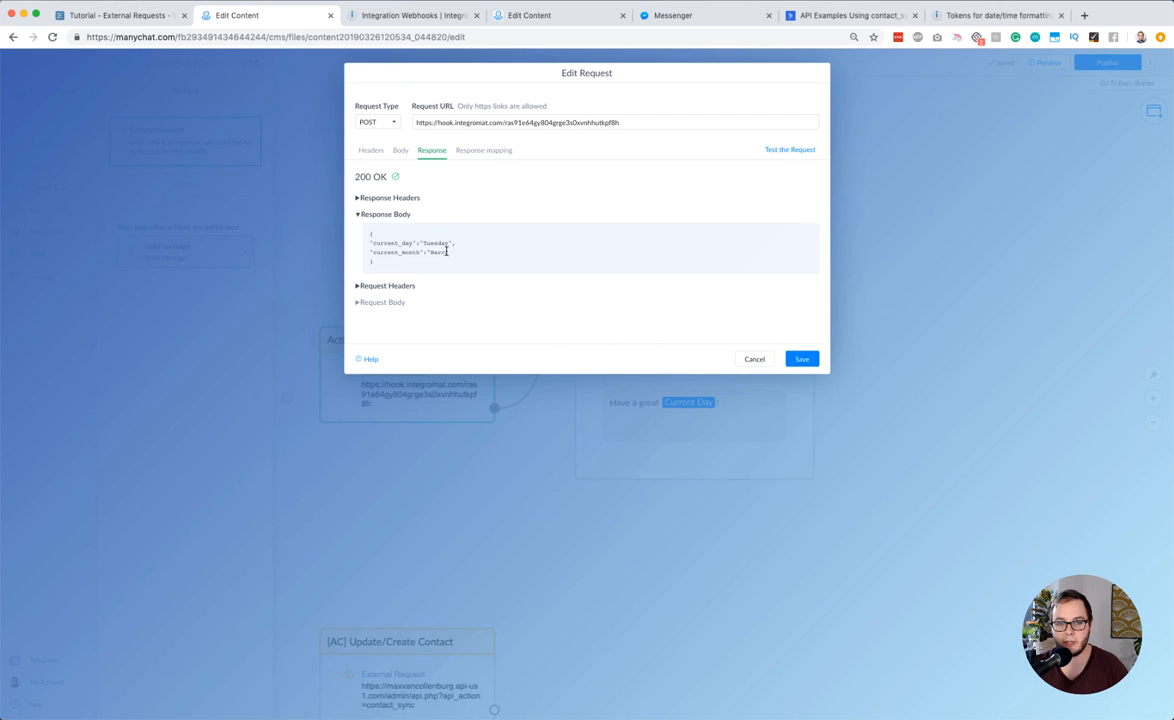
left_click(772, 150)
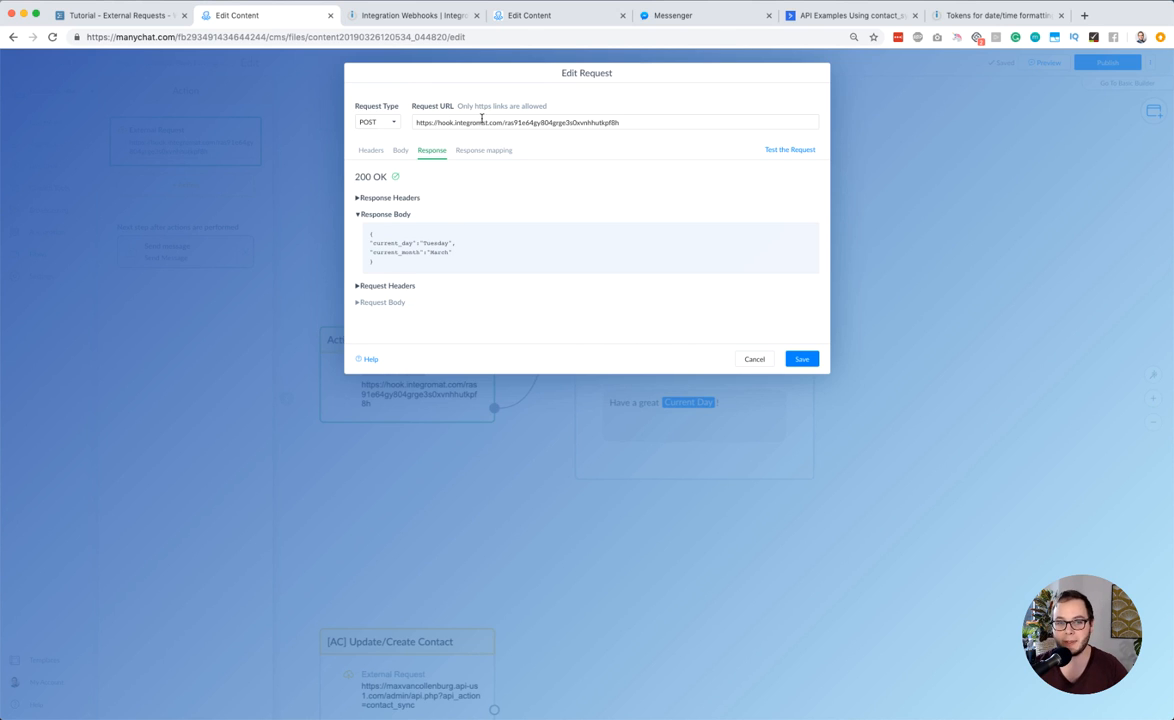
Compare the JSONPath $.current_day in the response mapping with the matching key and value in the response body
left_click(469, 154)
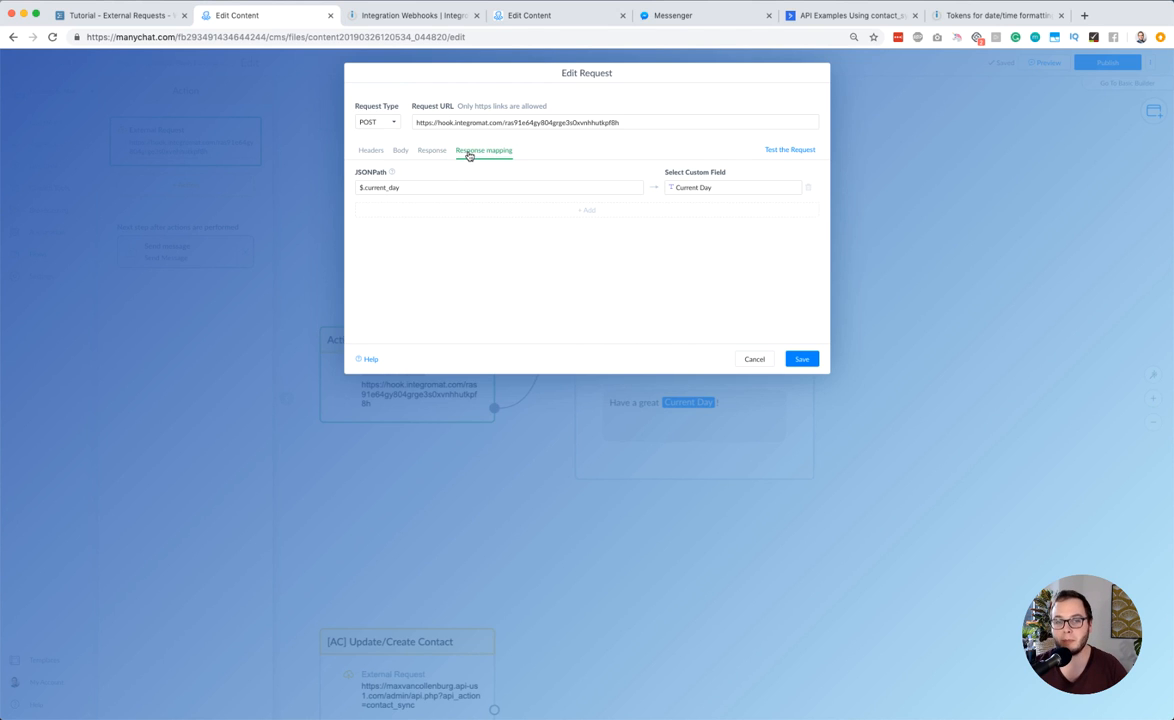
left_click(362, 187)
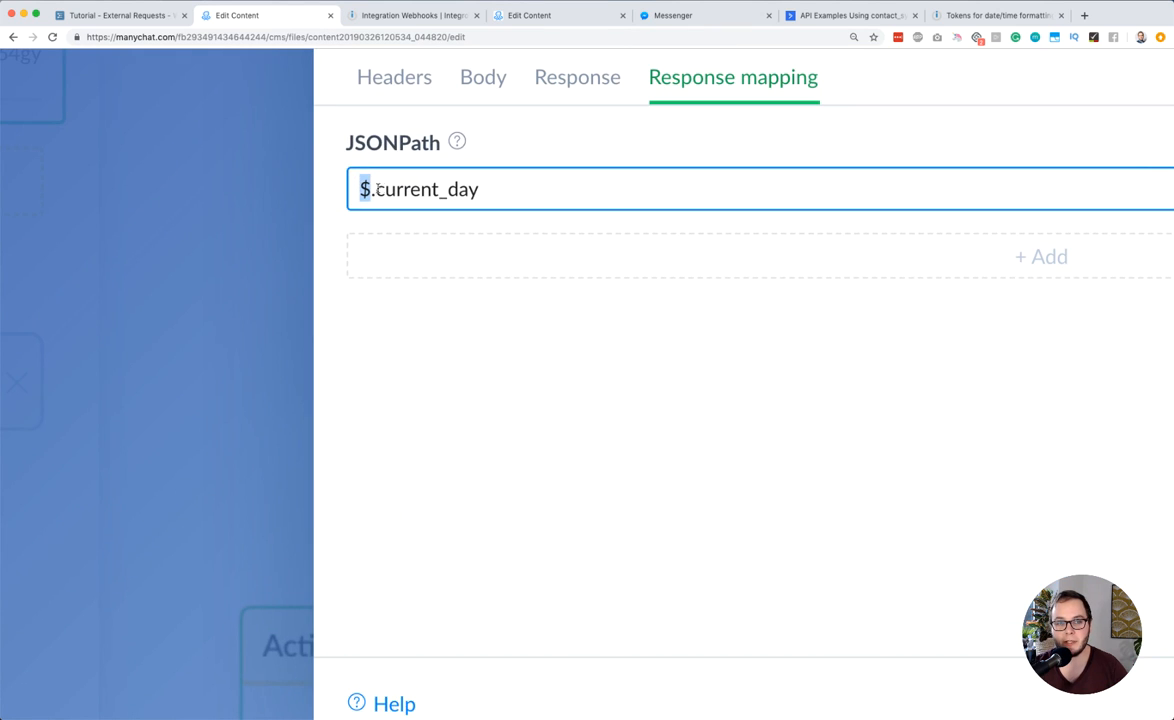
left_click_drag(378, 188, 485, 182)
left_click(398, 189)
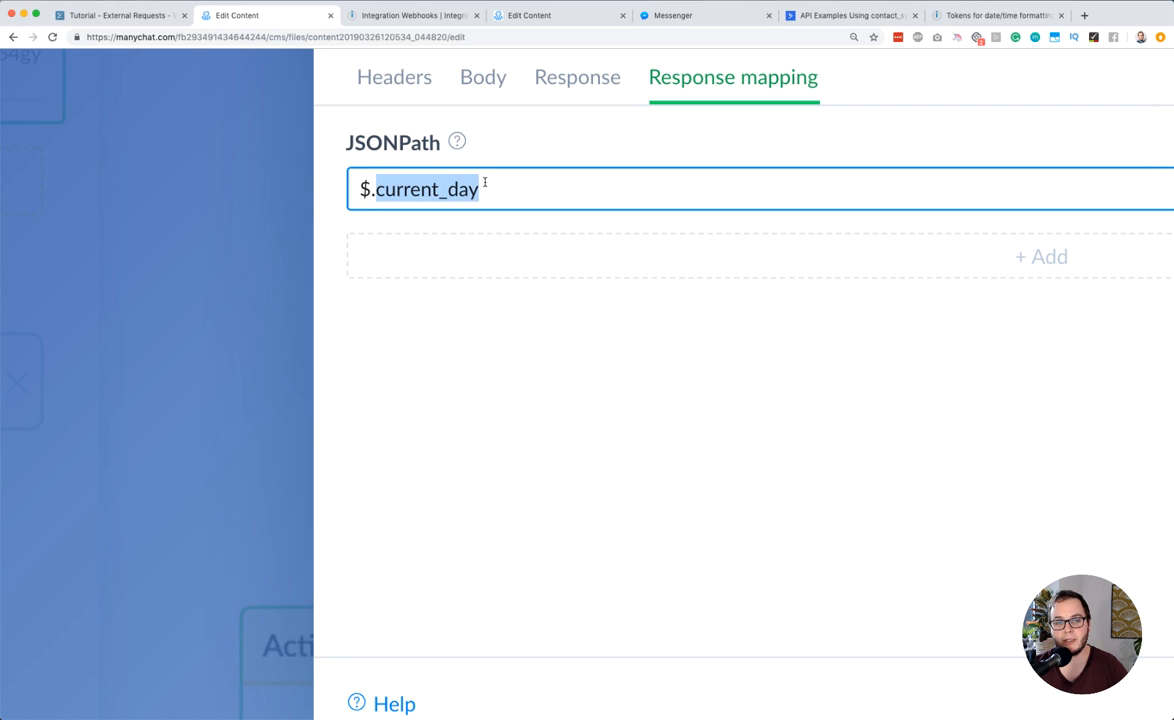
left_click(555, 78)
double_click(457, 356)
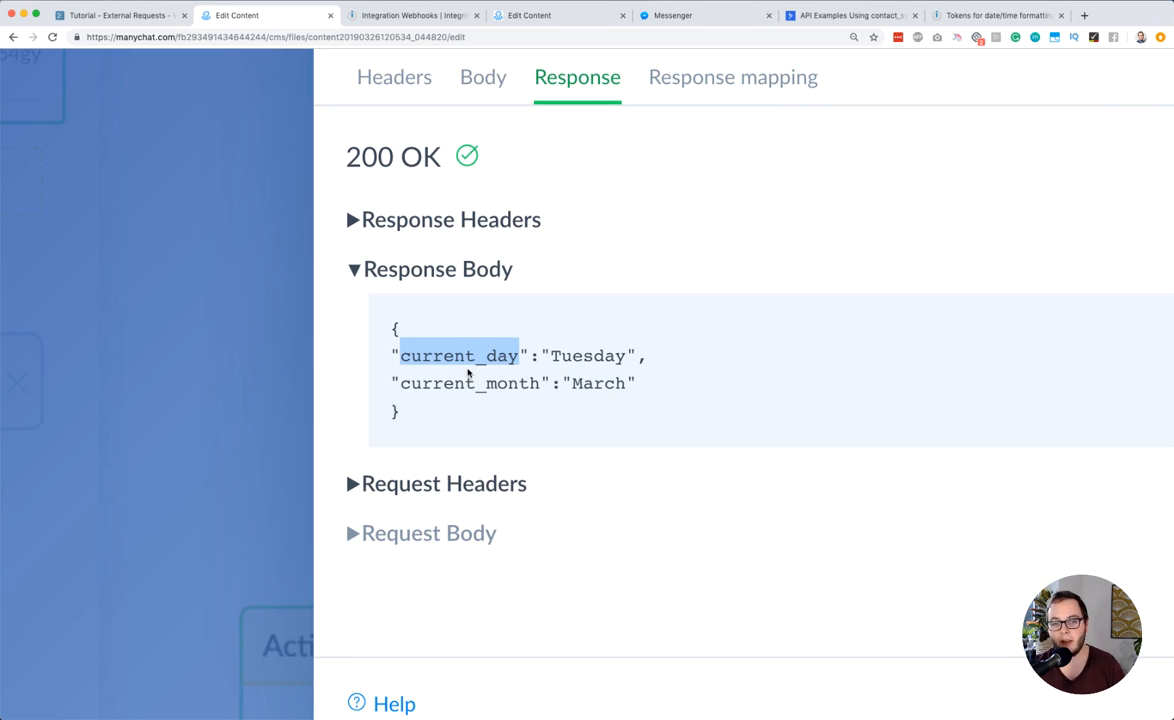
double_click(588, 355)
Try a second response mapping with the JSONPath $.current_month, check the available custom fields, and remove the mapping again
left_click(689, 80)
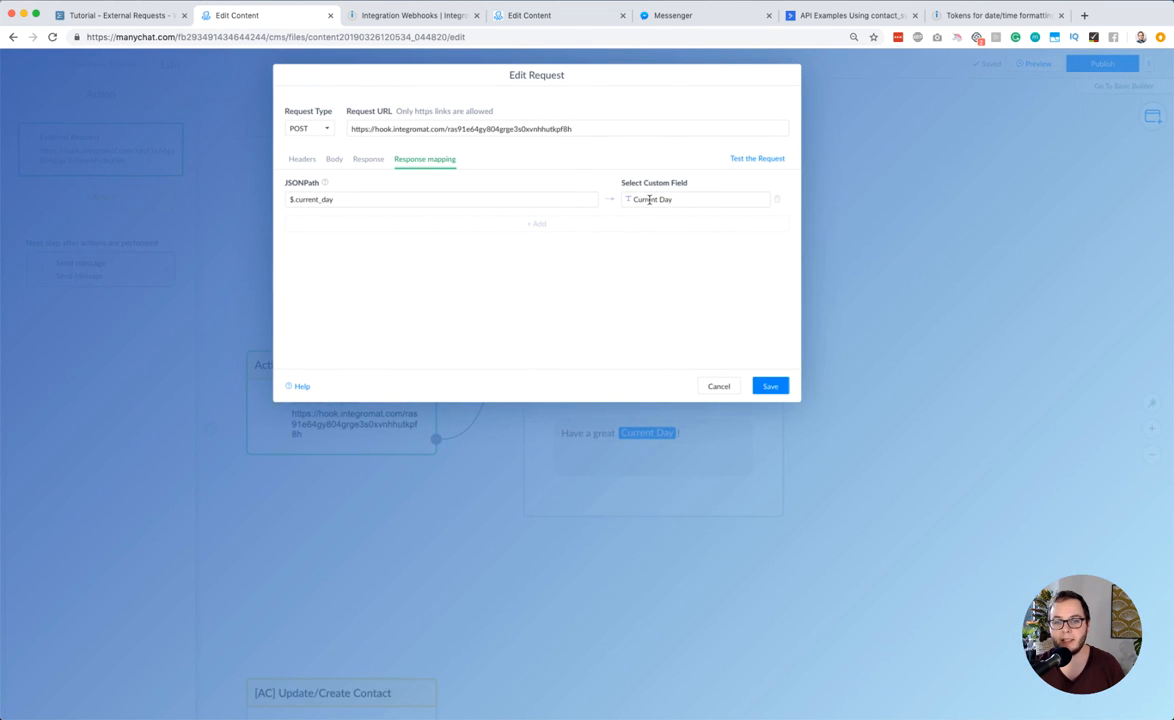
left_click(531, 224)
left_click(332, 223)
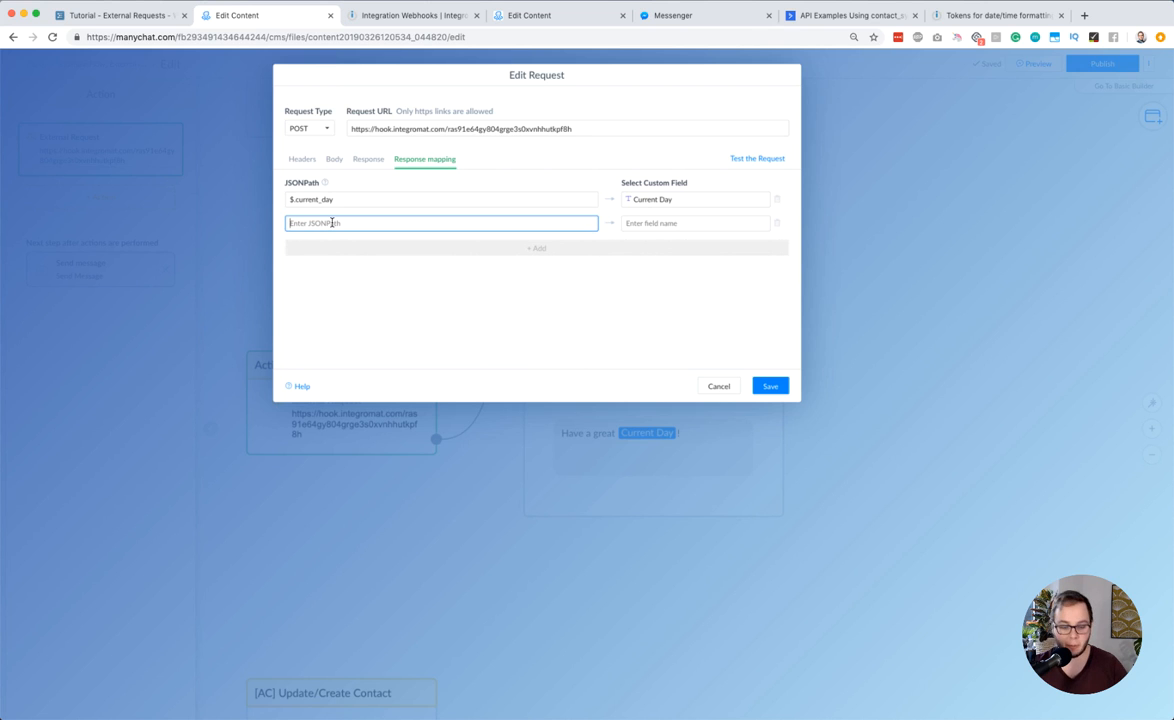
type("$.curre")
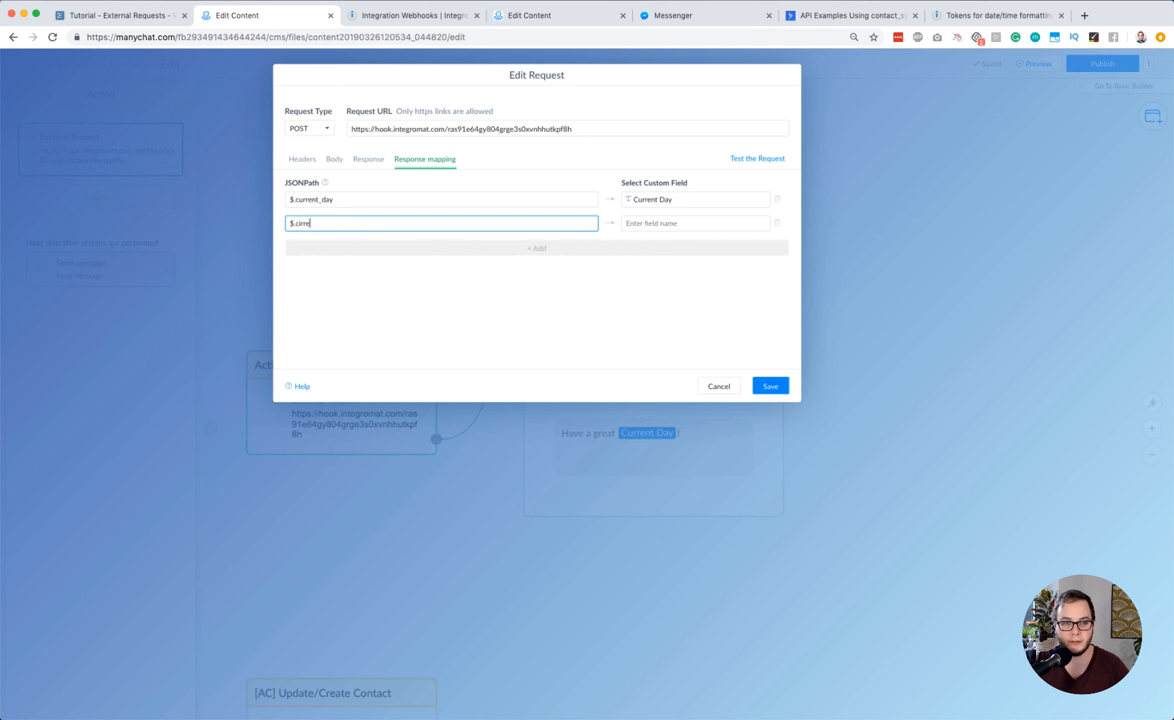
type("ntent_month")
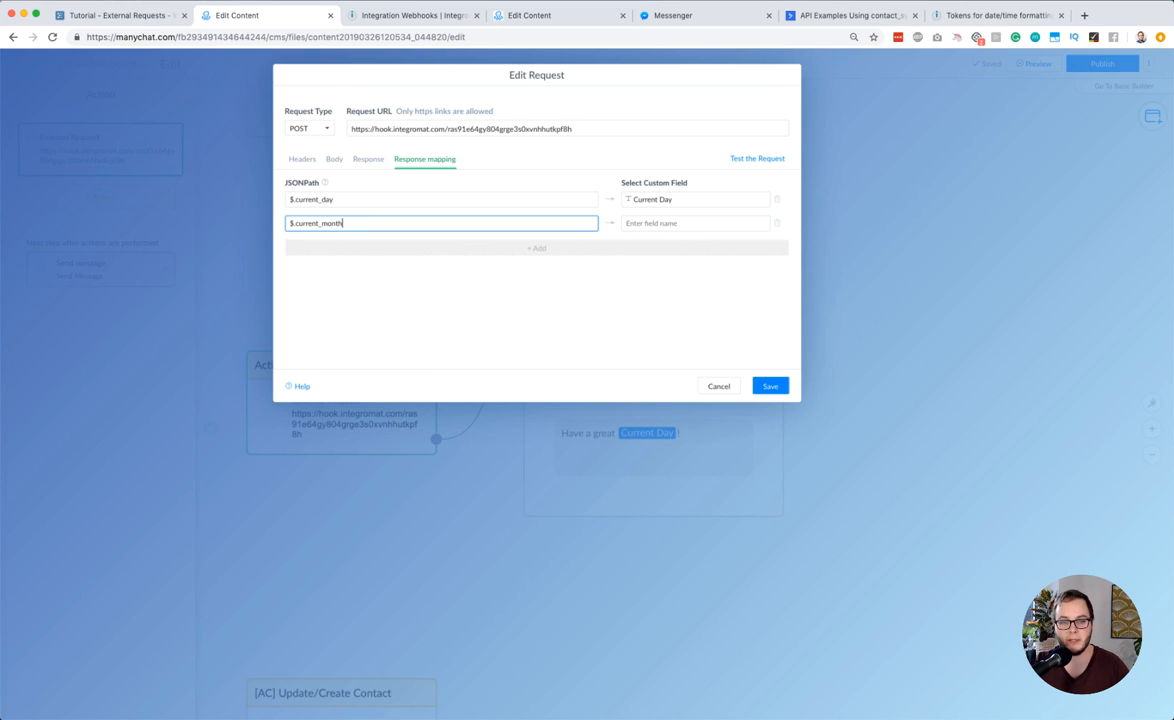
left_click(653, 222)
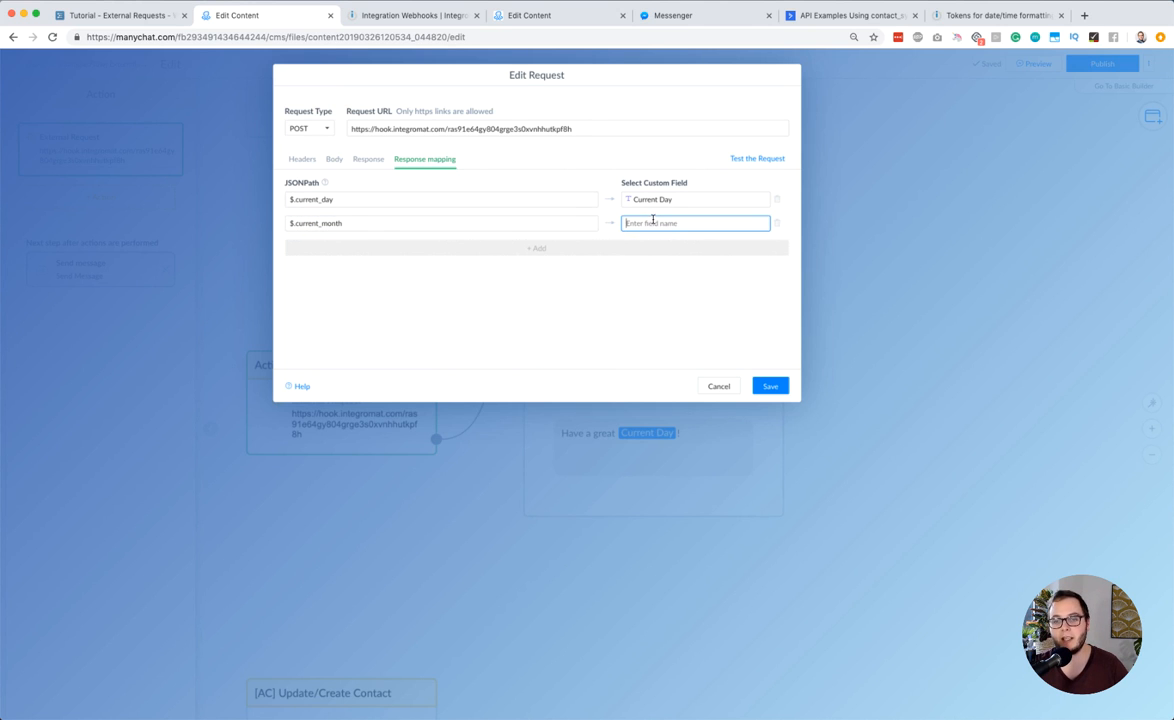
left_click(640, 226)
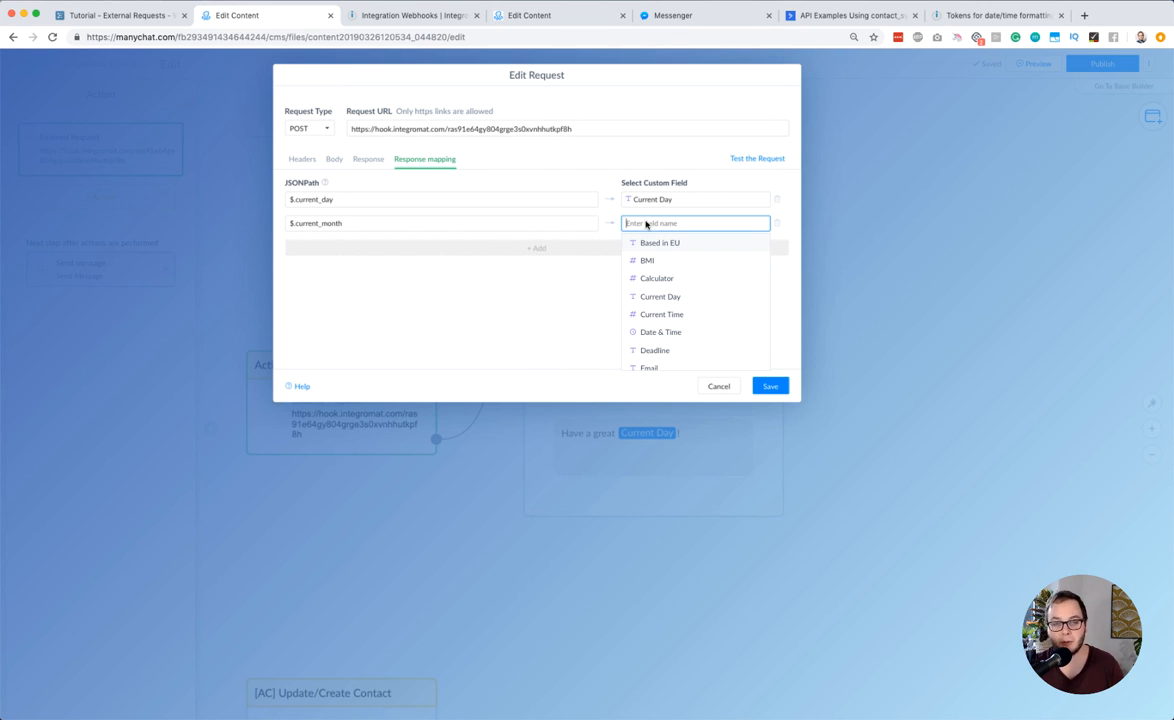
left_click(540, 262)
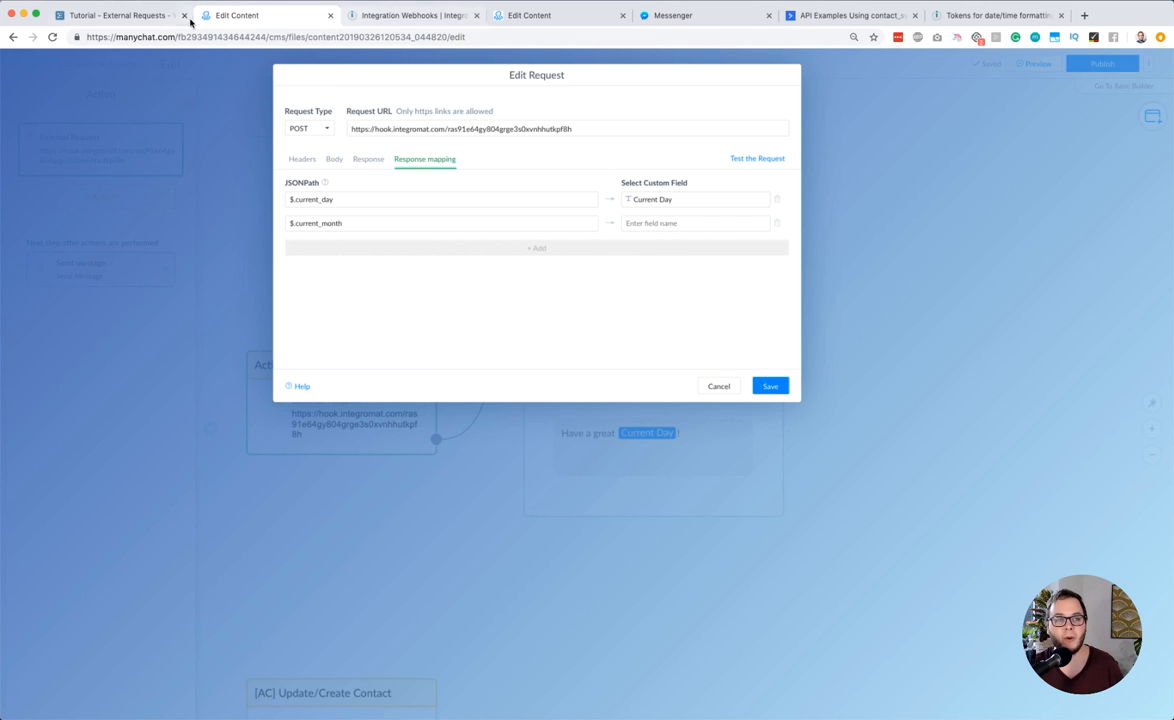
left_click(770, 386)
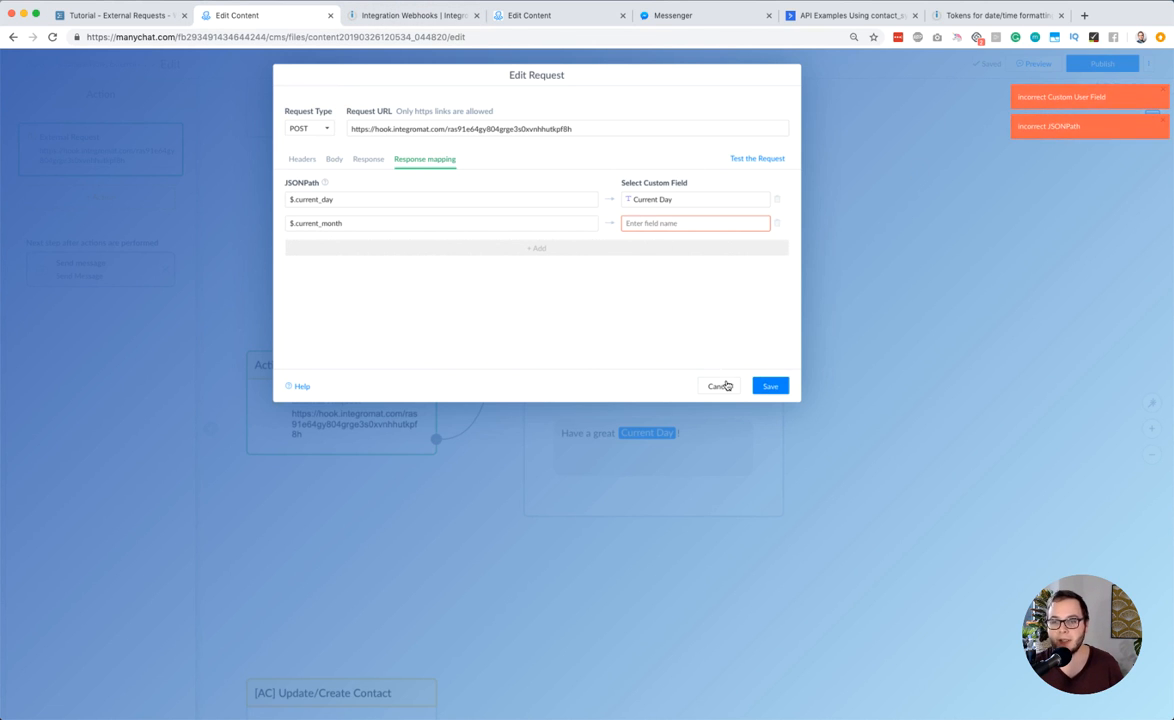
left_click(778, 225)
Save the external request and publish the flow
left_click(768, 387)
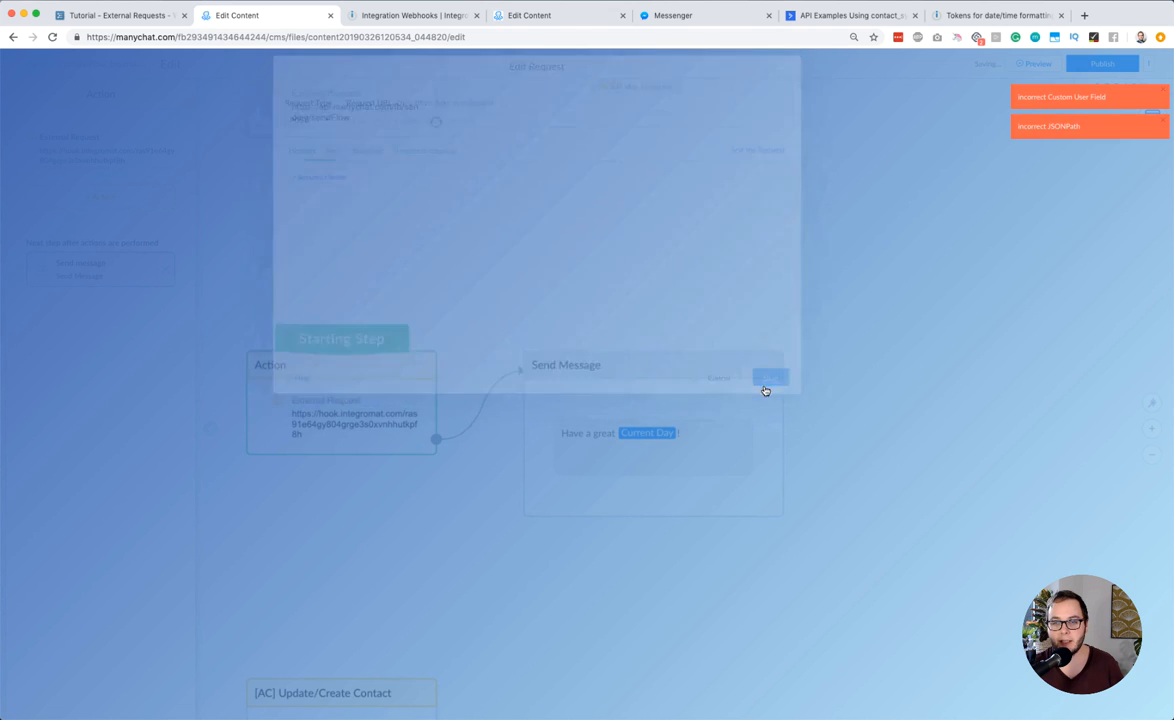
left_click(1097, 66)
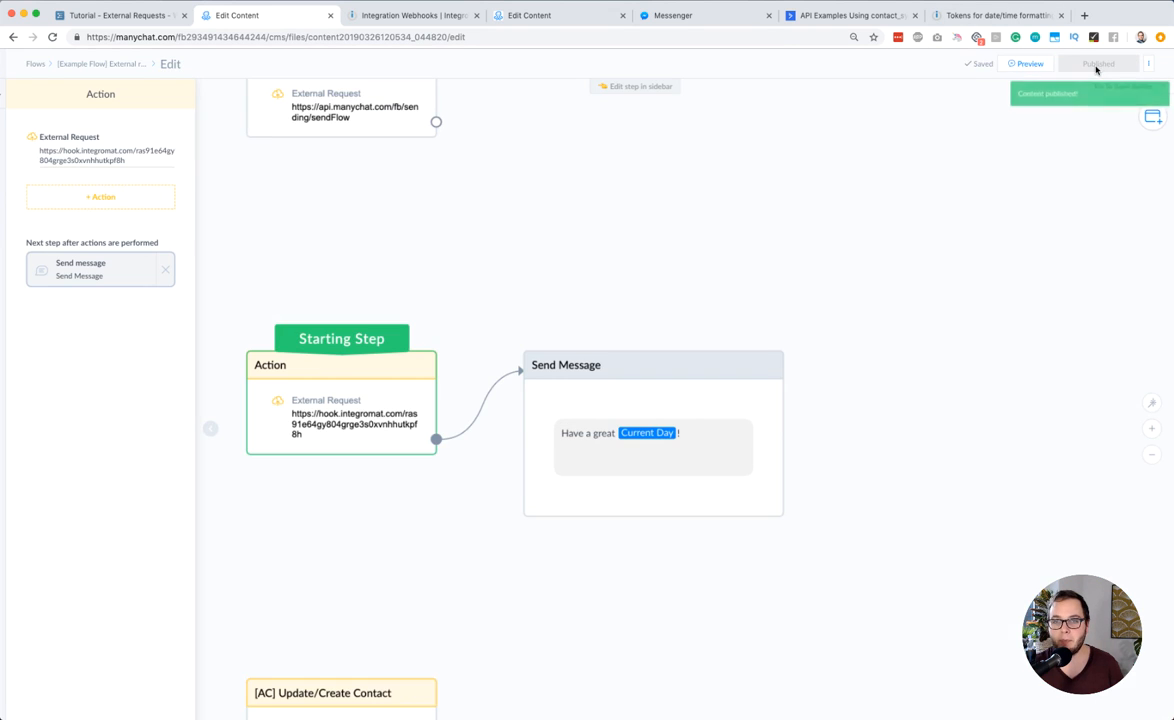
scroll(815, 267, "down", 2)
Move the Messenger tab beside the flow and open the example page's conversation through its m.me link with the Chatbot+Checklist ref
left_click_drag(667, 20, 405, 28)
left_click(291, 36)
type("m.me")
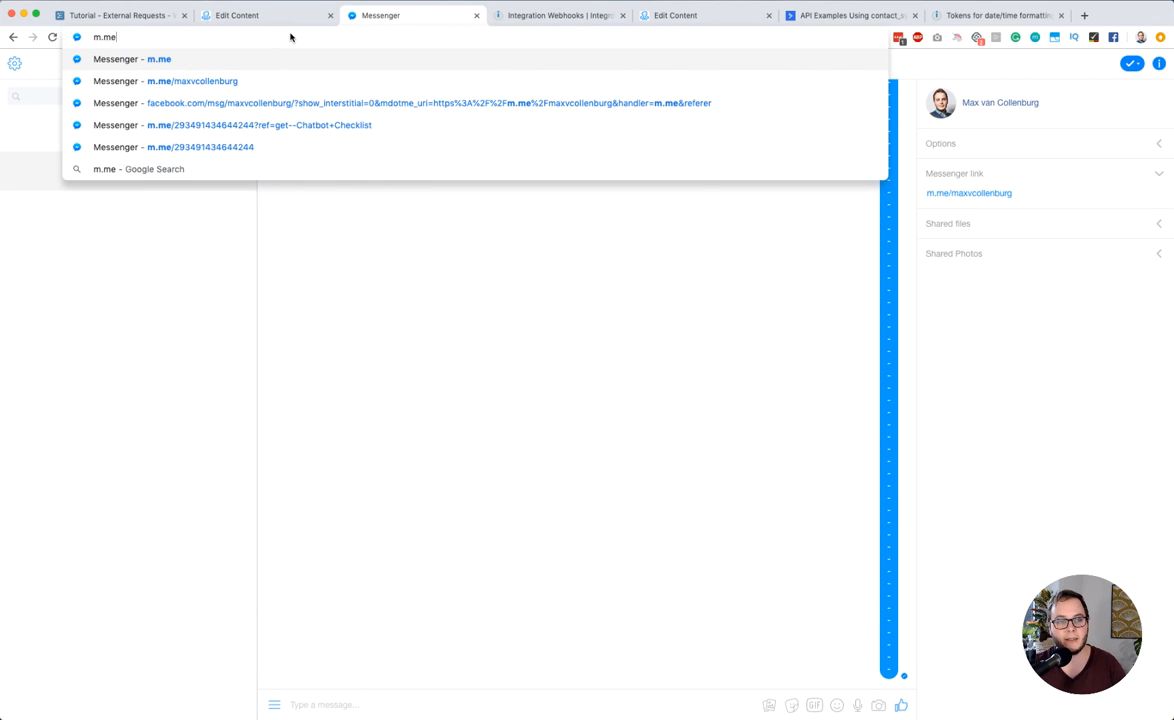
key("Down")
key("Down")
key("Down")
key("Down")
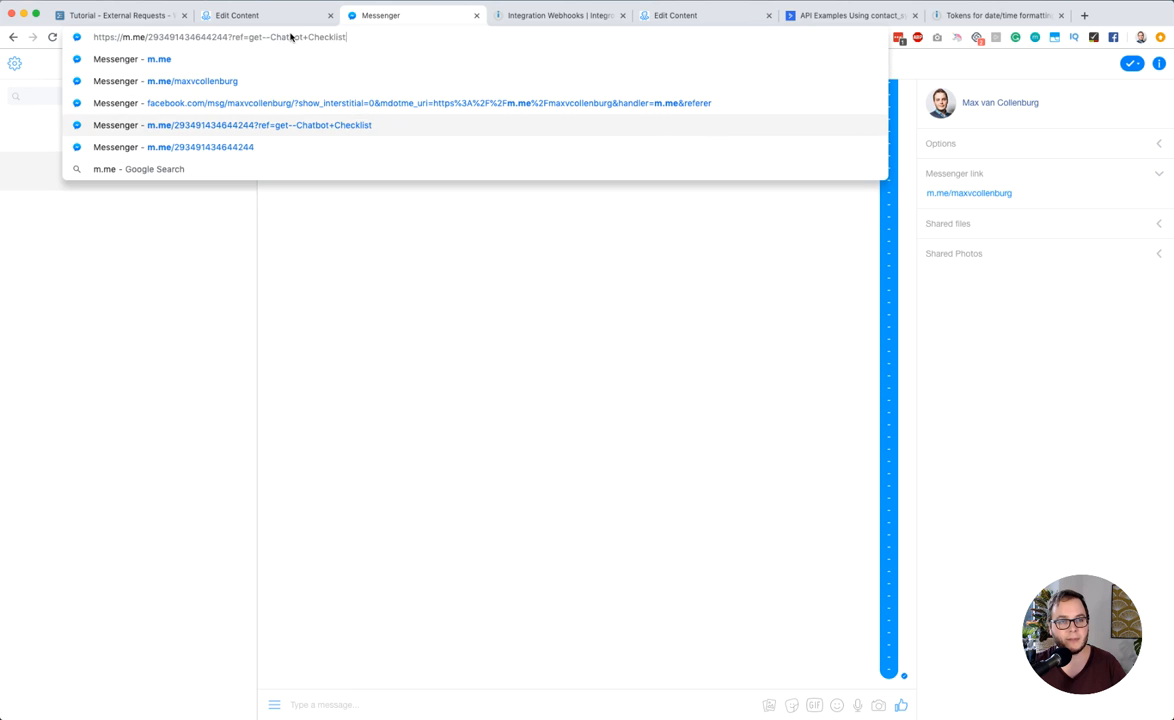
key("Return")
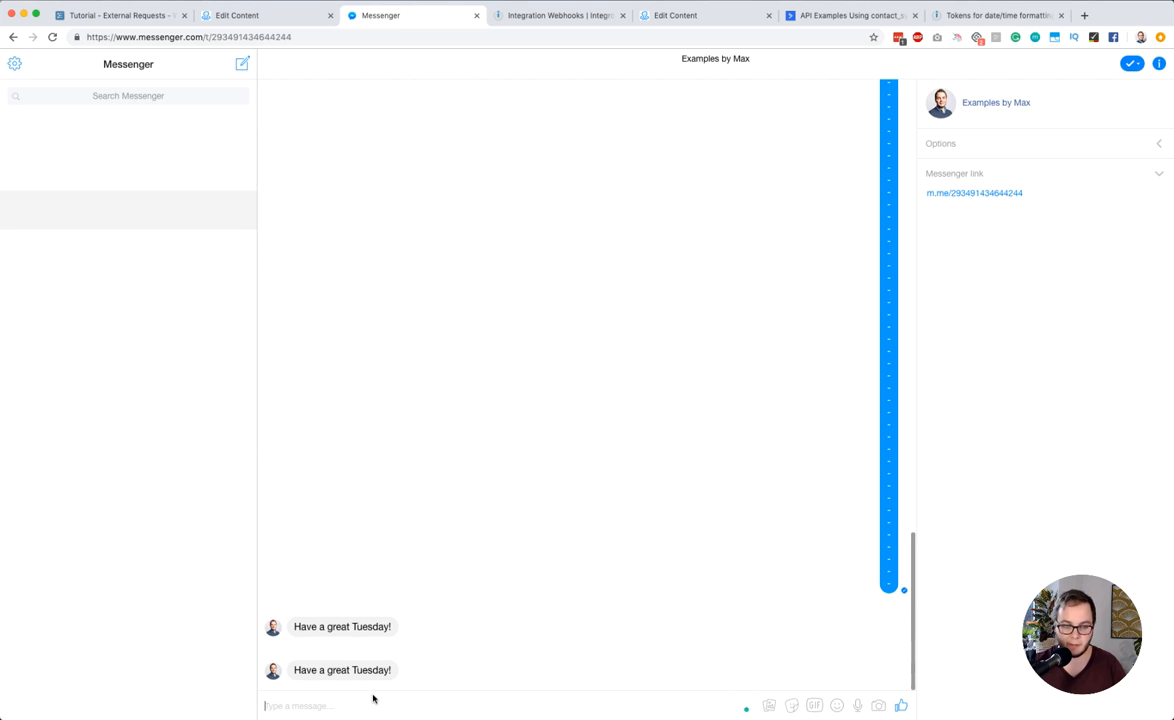
Clear the conversation view by sending the copied column of dashes as a message, and return to the ManyChat flow
type("H")
key("BackSpace")
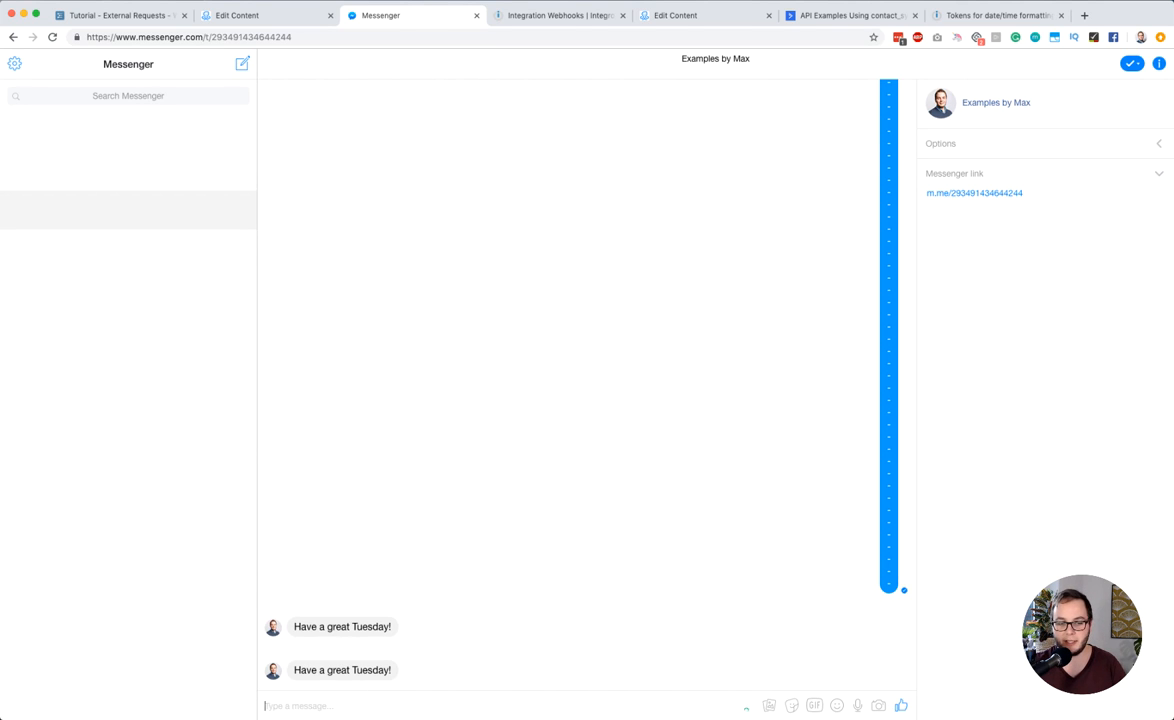
key("super+v")
key("Return")
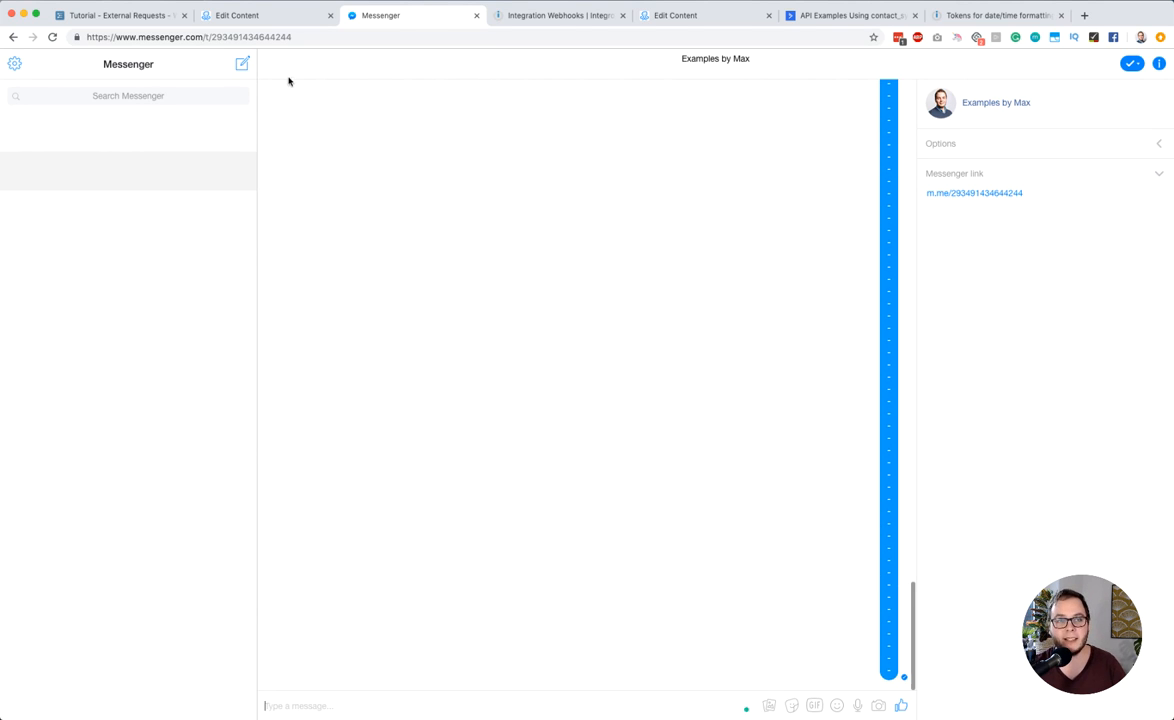
left_click(290, 15)
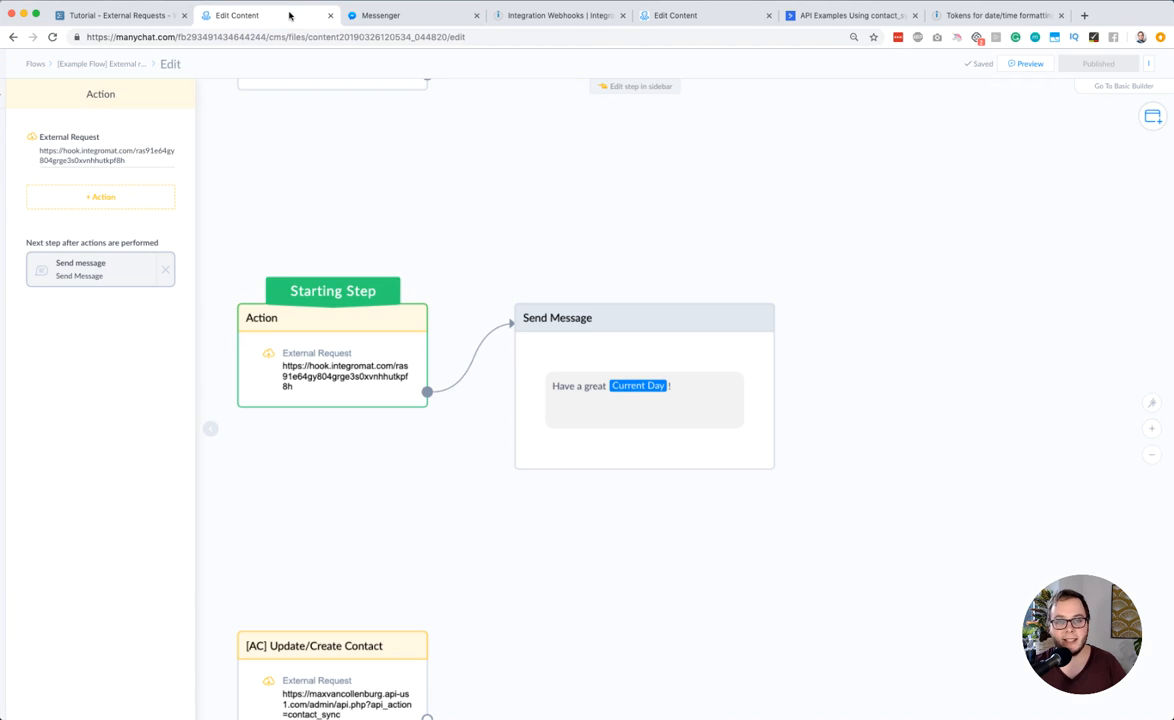
Run the Integromat webhook scenario once and send a preview of the ManyChat flow to Messenger
left_click(563, 220)
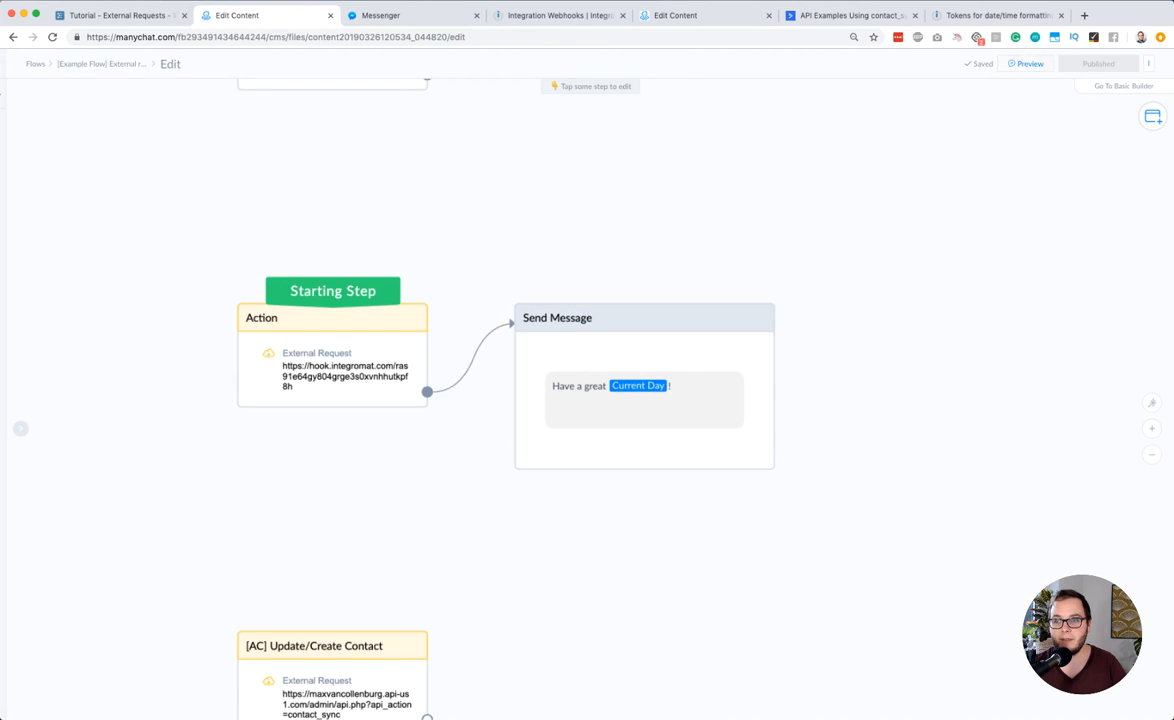
left_click(556, 17)
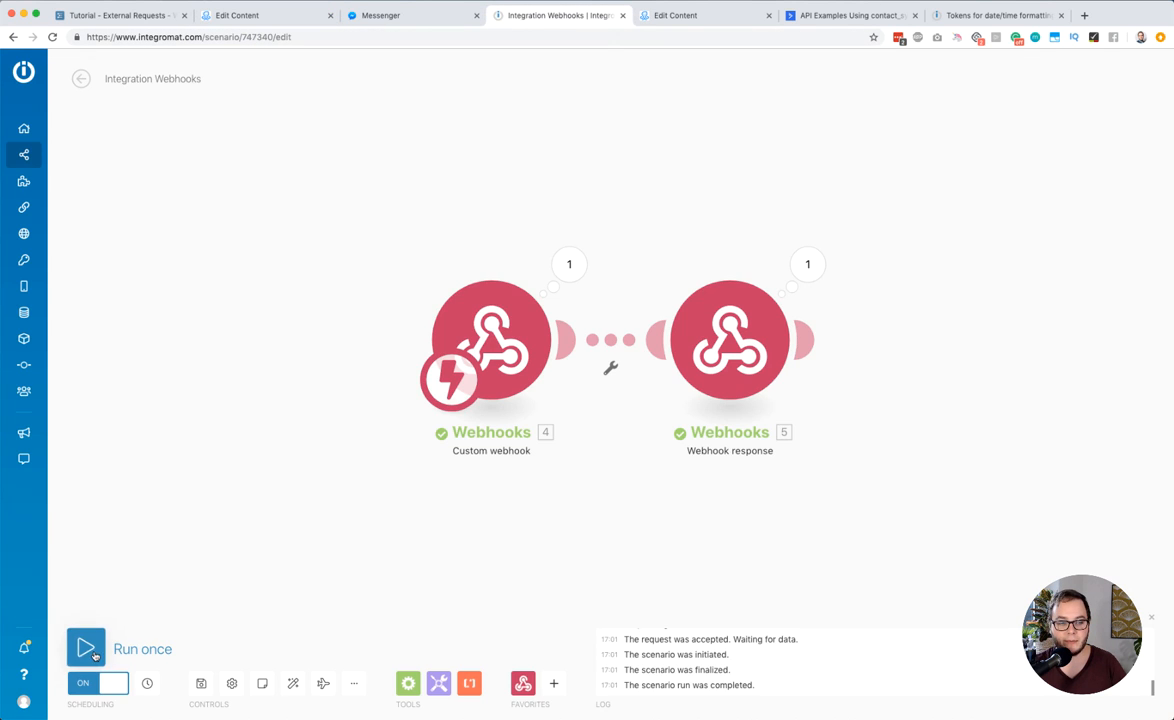
left_click(87, 652)
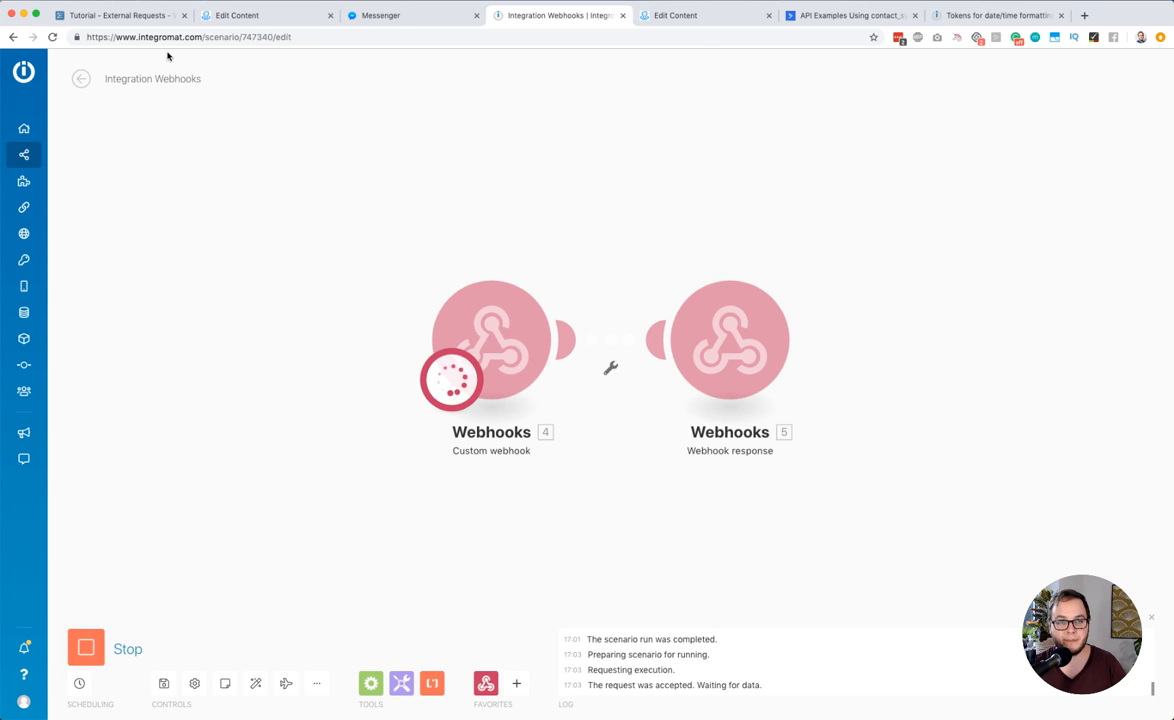
left_click(300, 15)
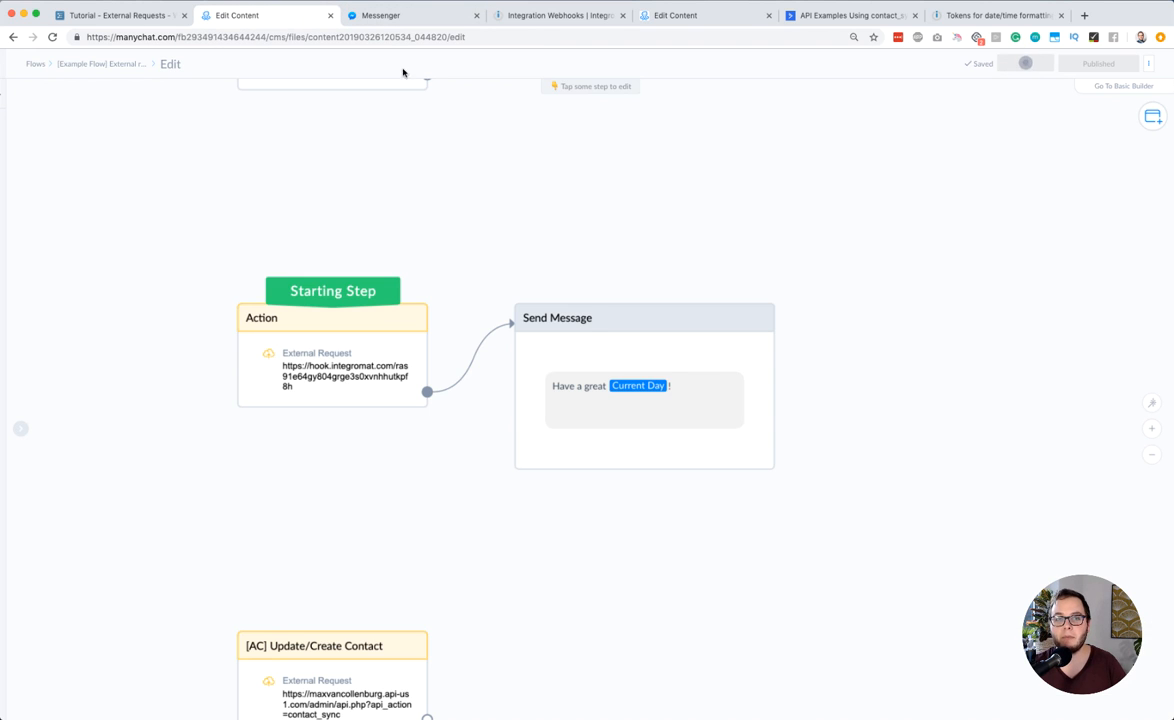
Inspect the bundles of the custom webhook and the webhook response in Integromat, and check the bot's message in Messenger
left_click(543, 16)
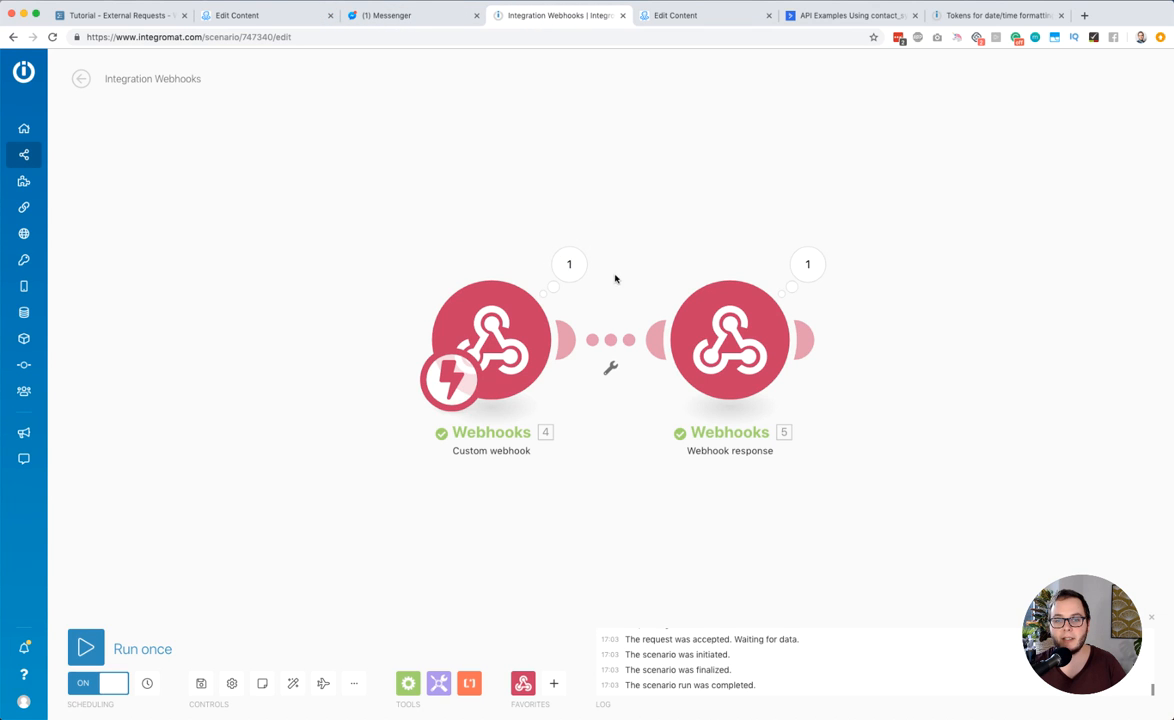
left_click(569, 264)
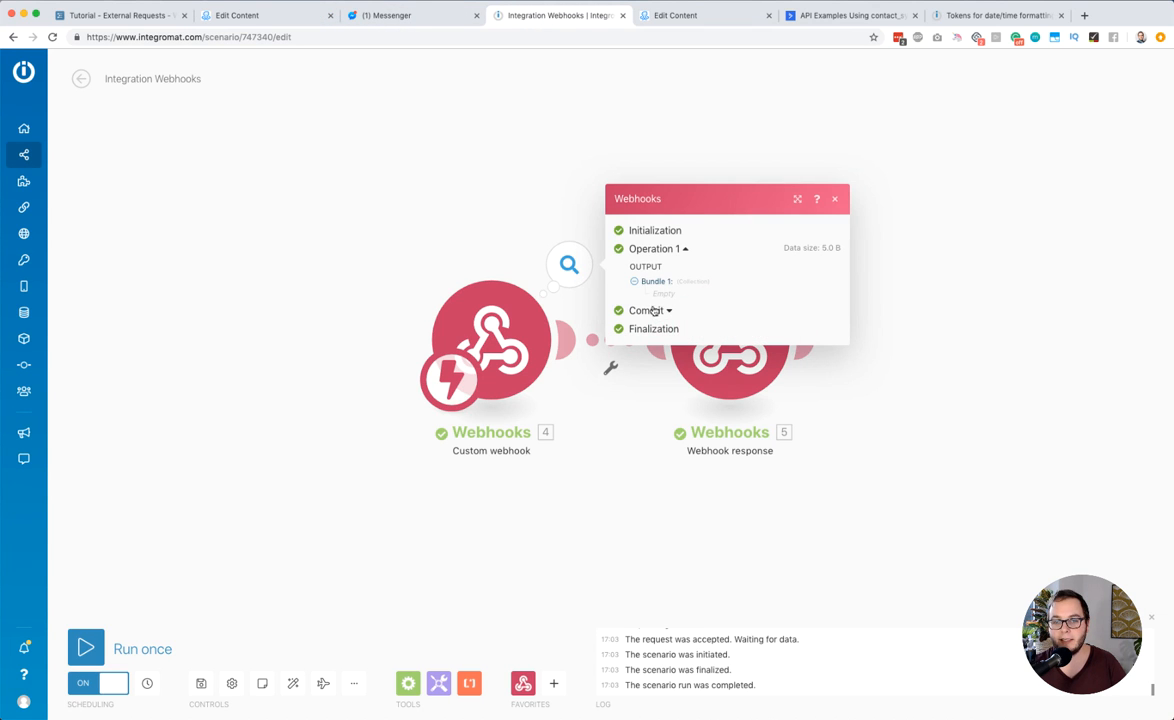
left_click(794, 276)
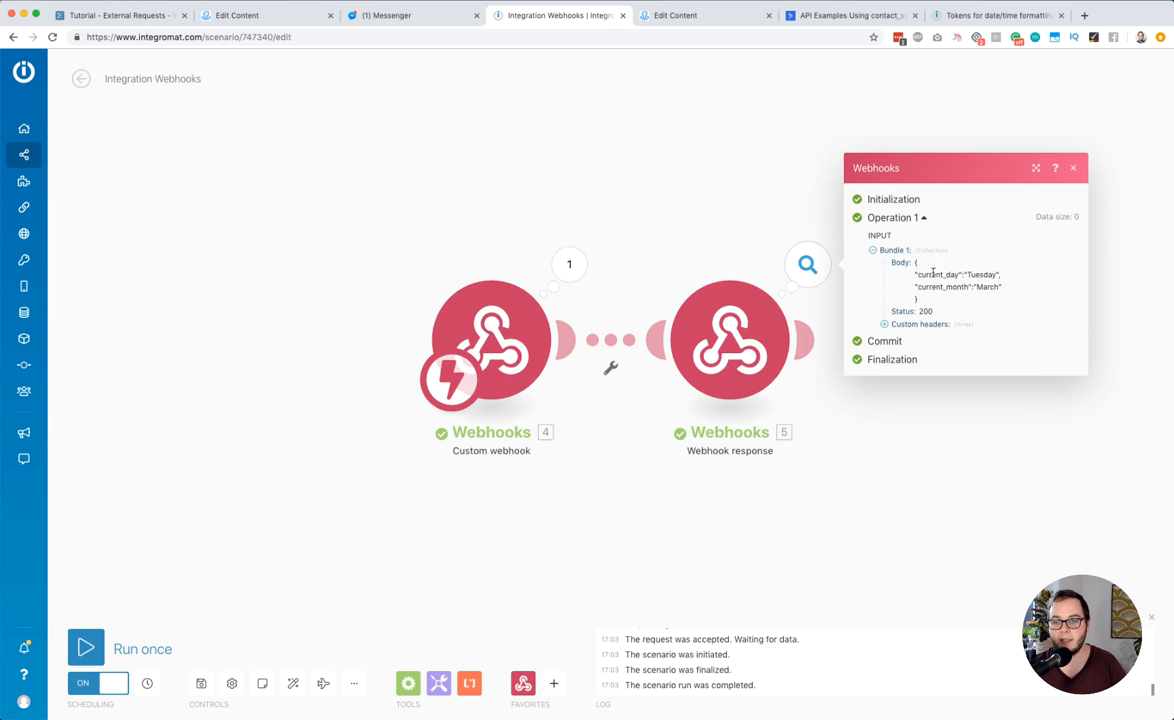
left_click(540, 142)
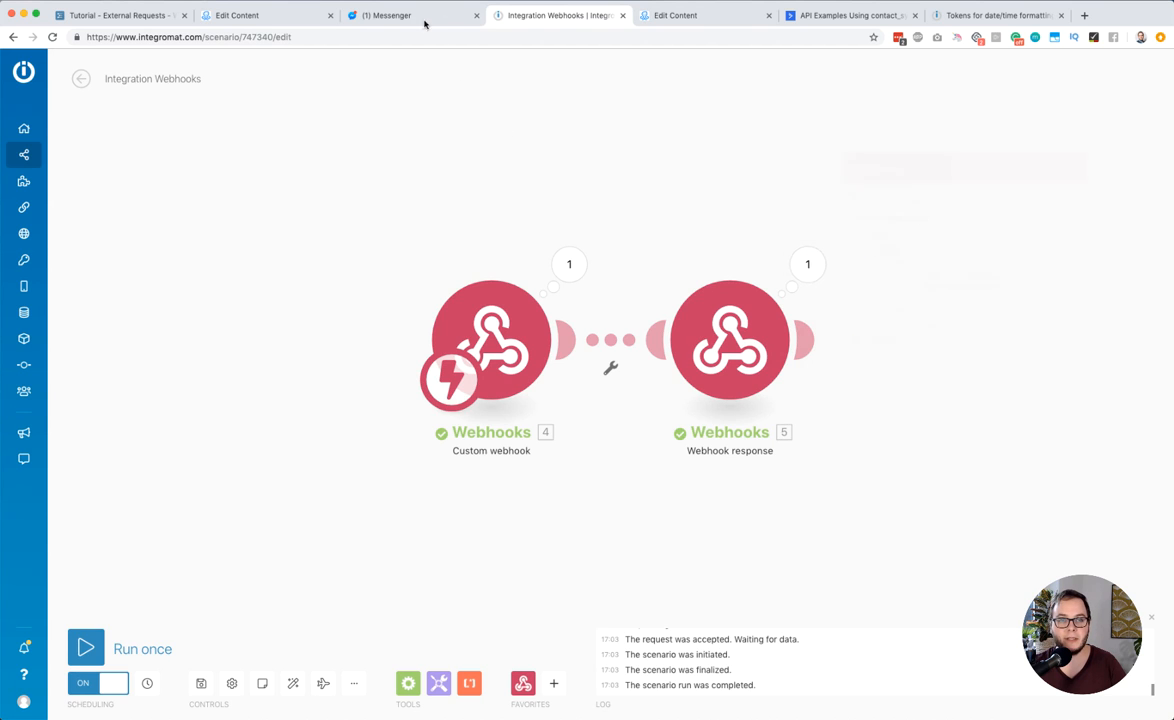
left_click(420, 17)
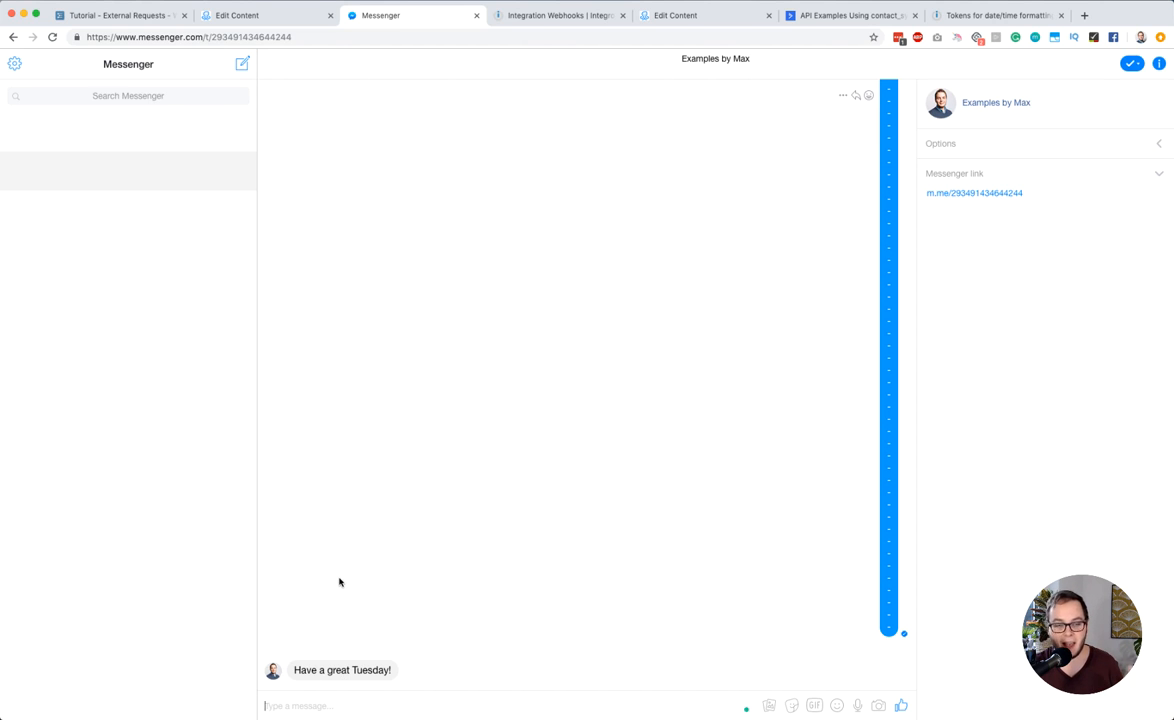
Return to the ManyChat flow and open the external request that calls the ManyChat sendFlow API
left_click(263, 12)
left_click_drag(504, 206, 561, 299)
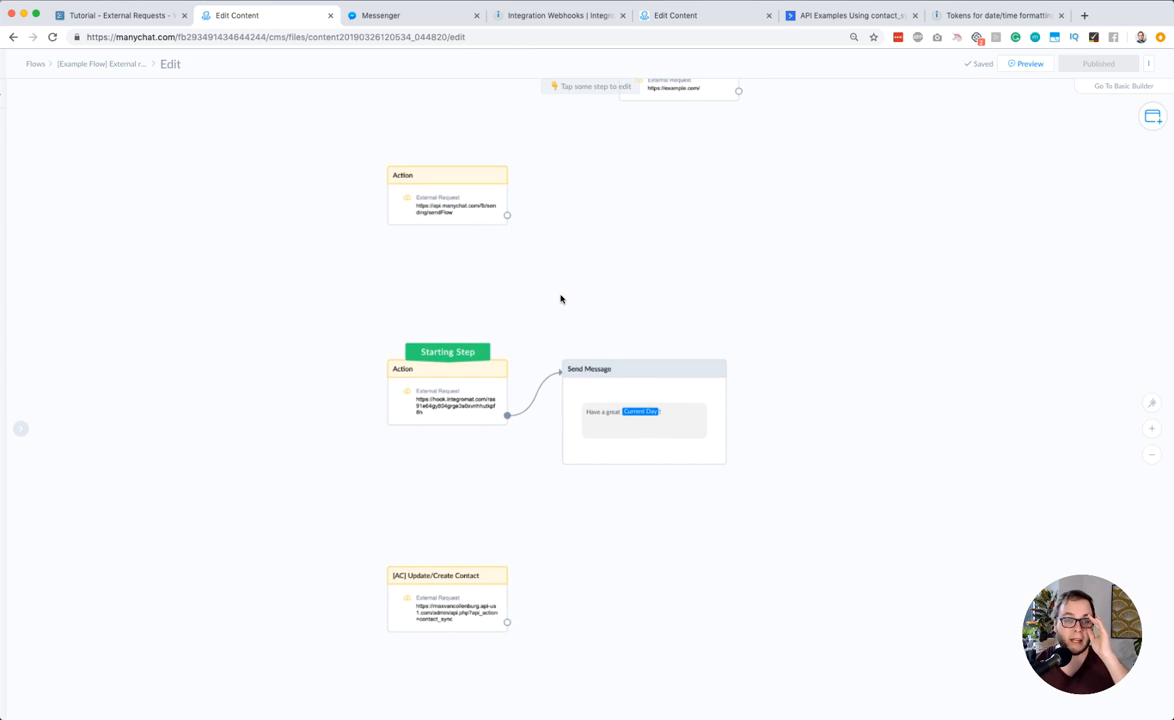
left_click(425, 198)
left_click(93, 150)
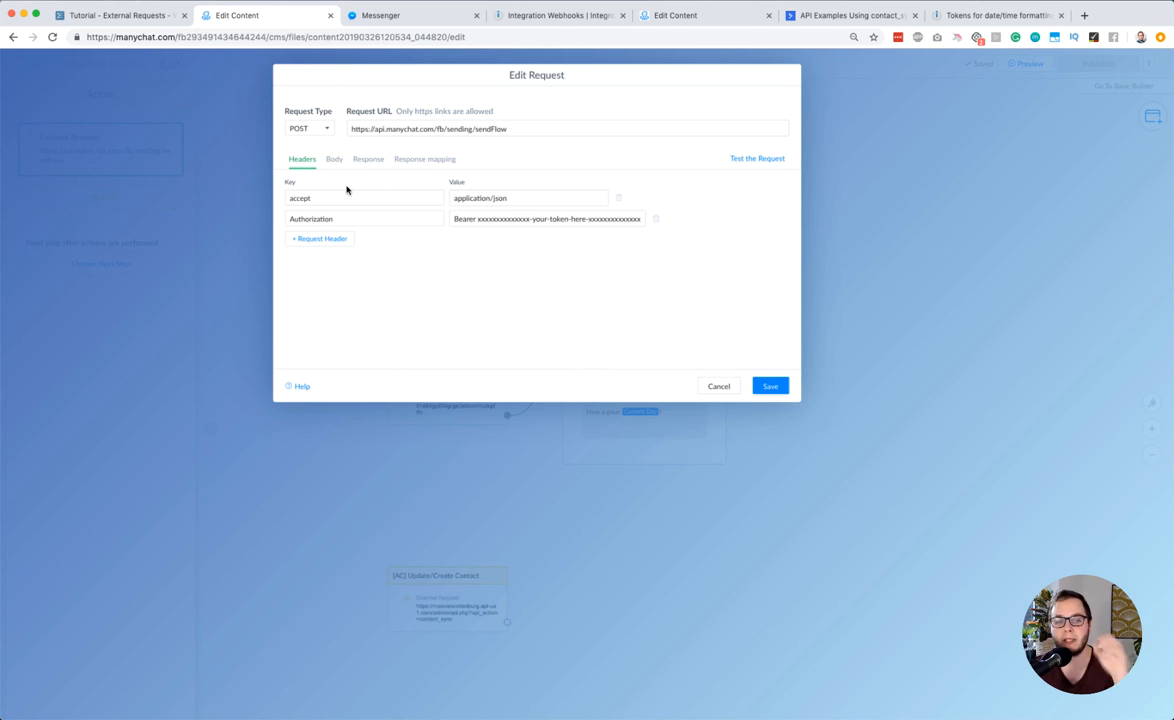
Examine the sendFlow request's accept and Authorization headers with their application/json and Bearer token values
double_click(317, 204)
triple_click(463, 197)
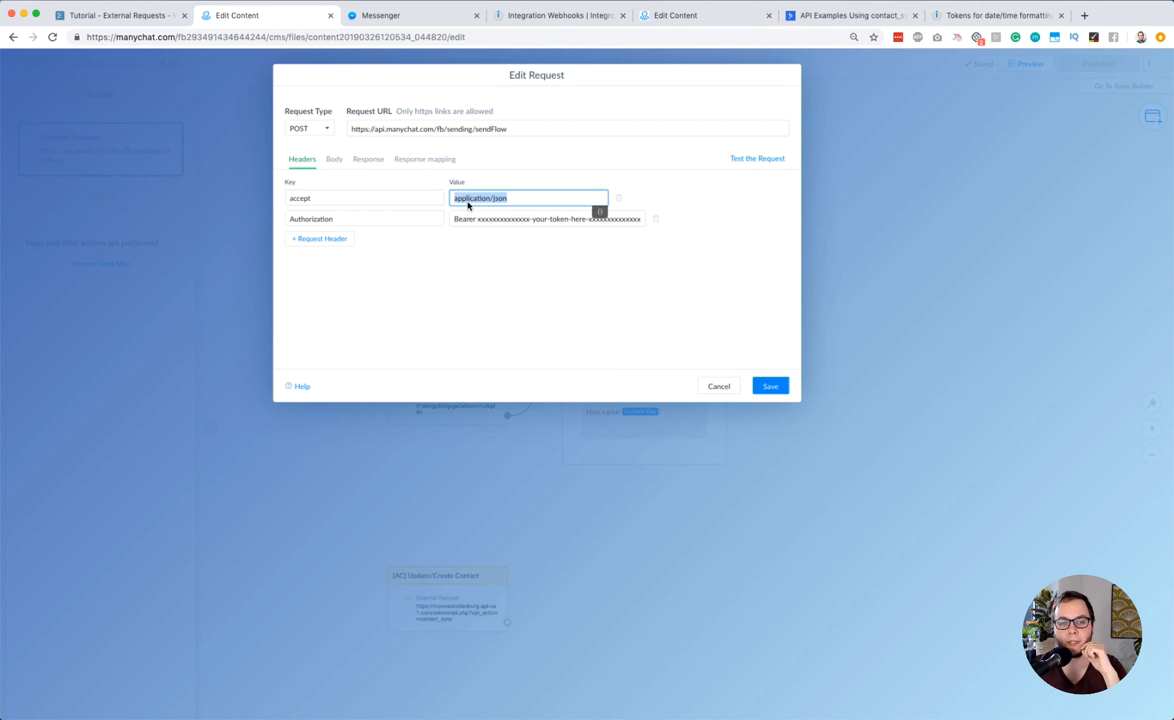
left_click(482, 298)
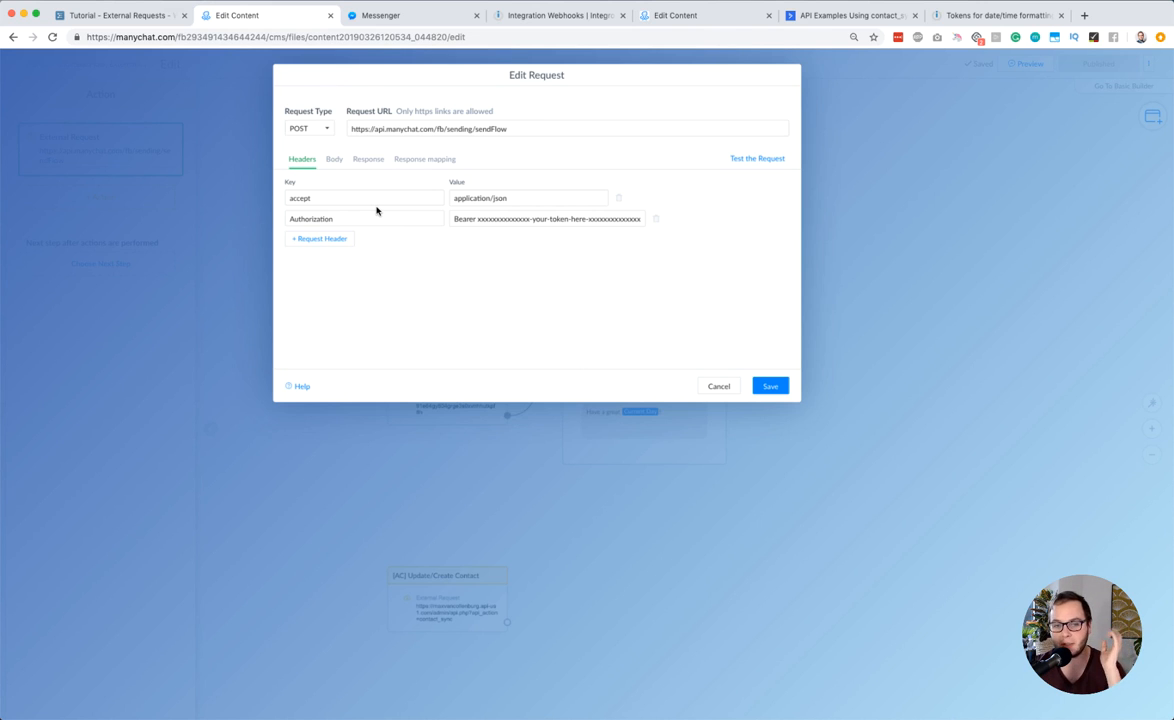
double_click(310, 217)
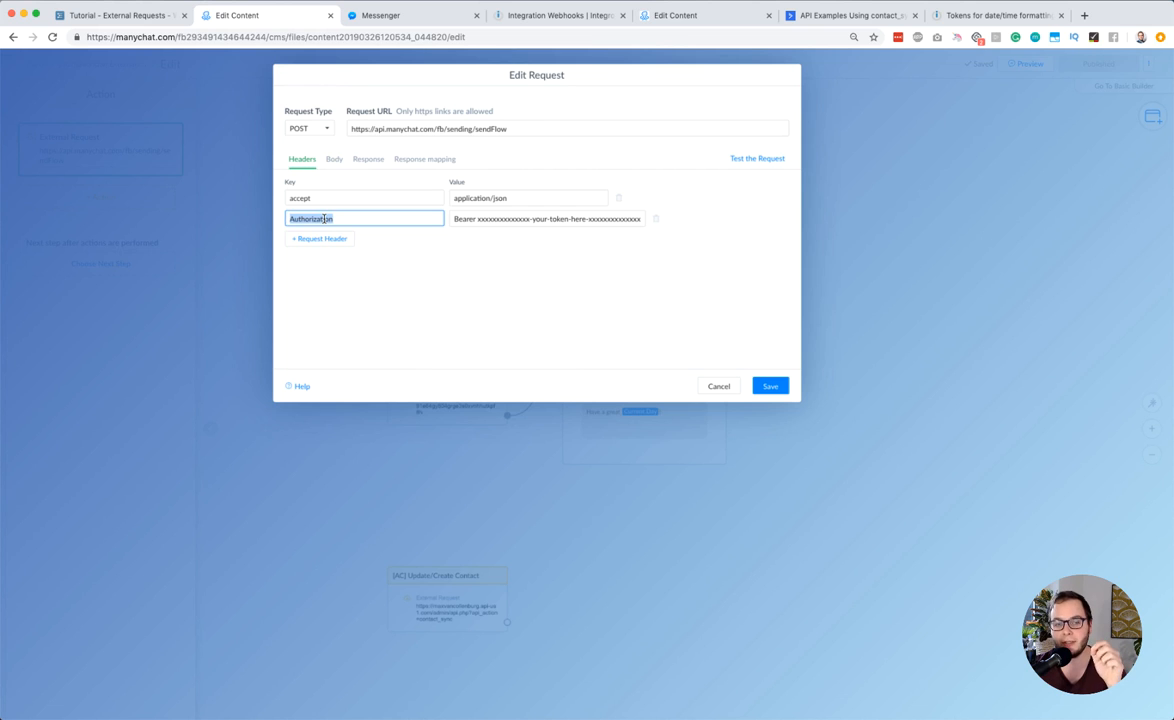
left_click(355, 226)
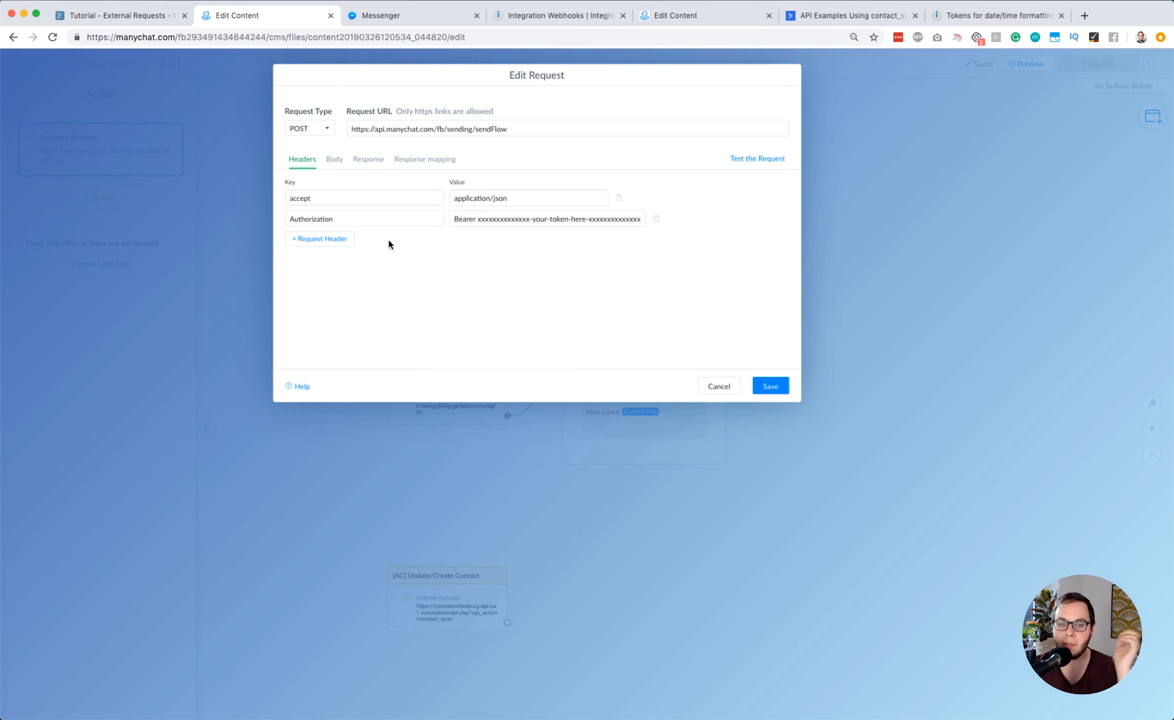
double_click(302, 196)
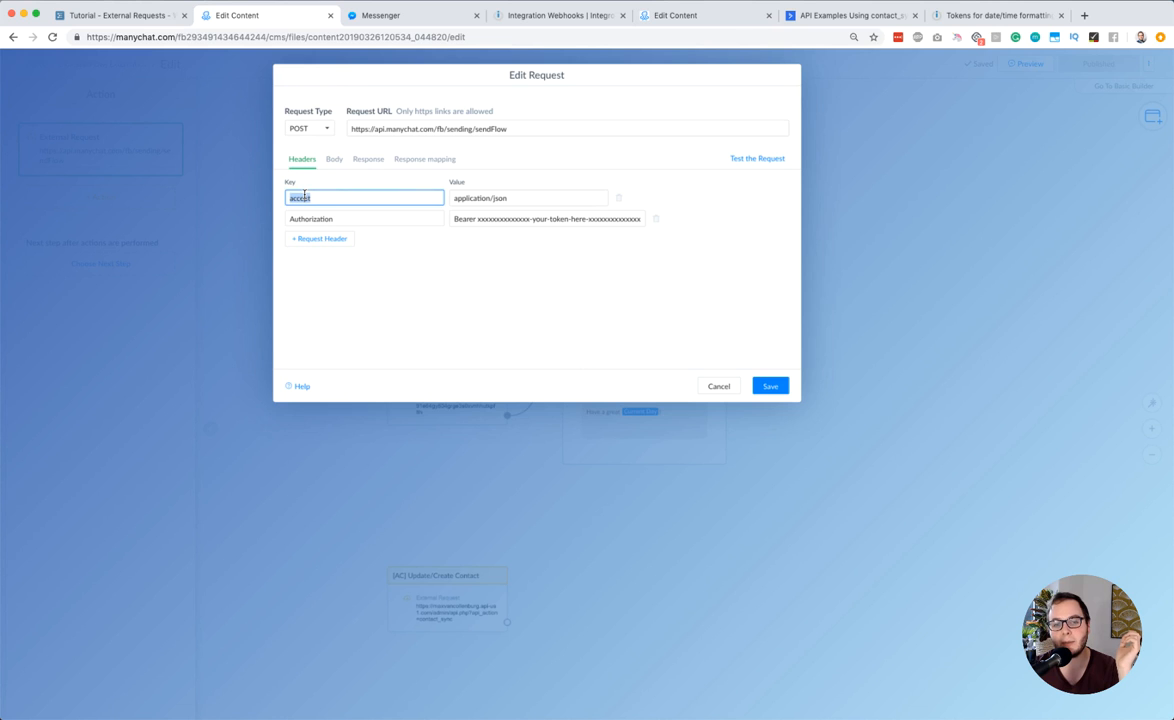
double_click(498, 198)
left_click(483, 293)
double_click(361, 220)
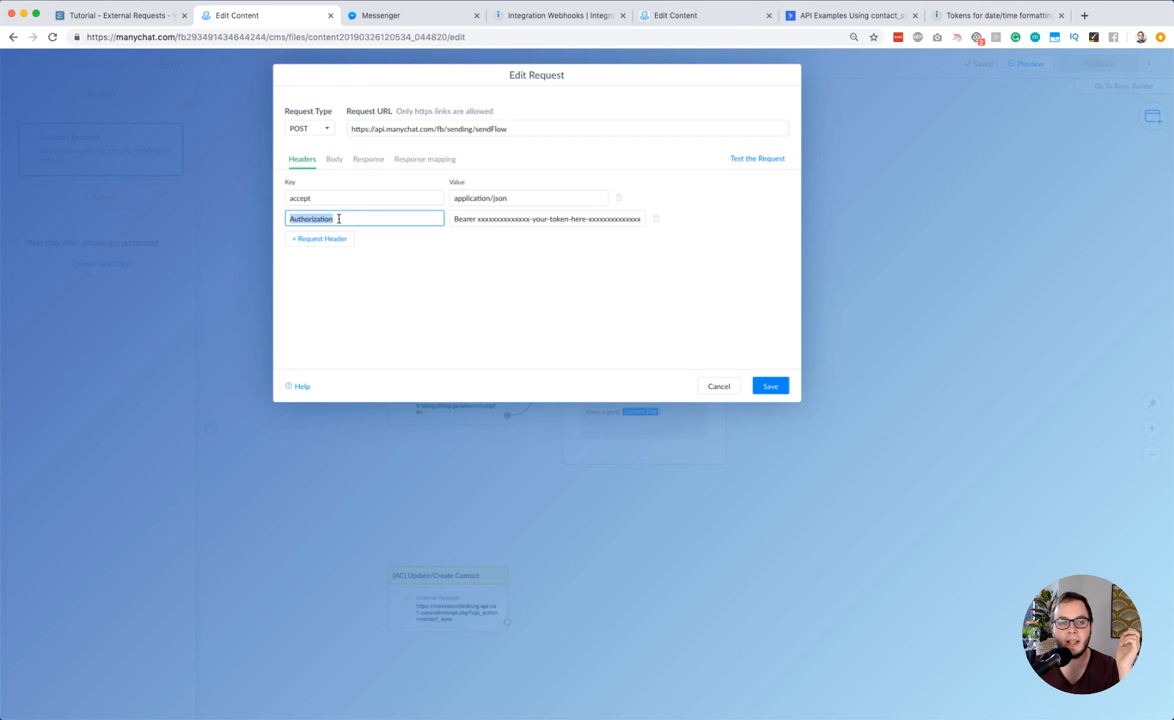
left_click(462, 219)
left_click_drag(482, 226, 639, 228)
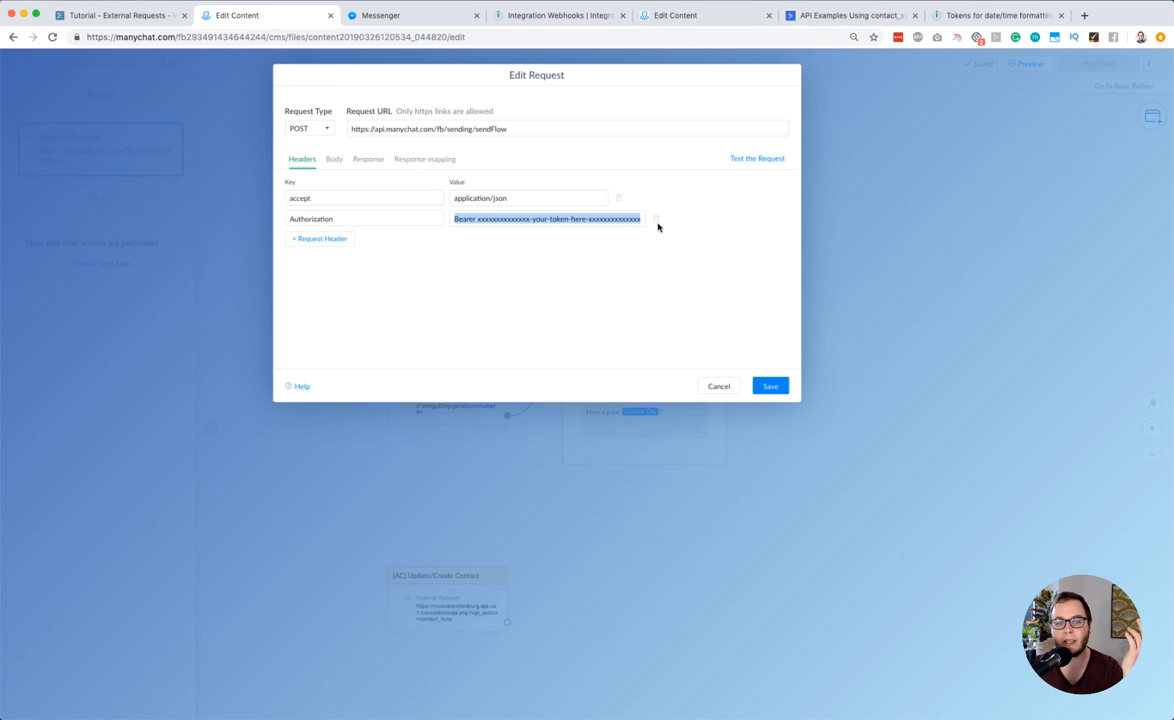
left_click(537, 217)
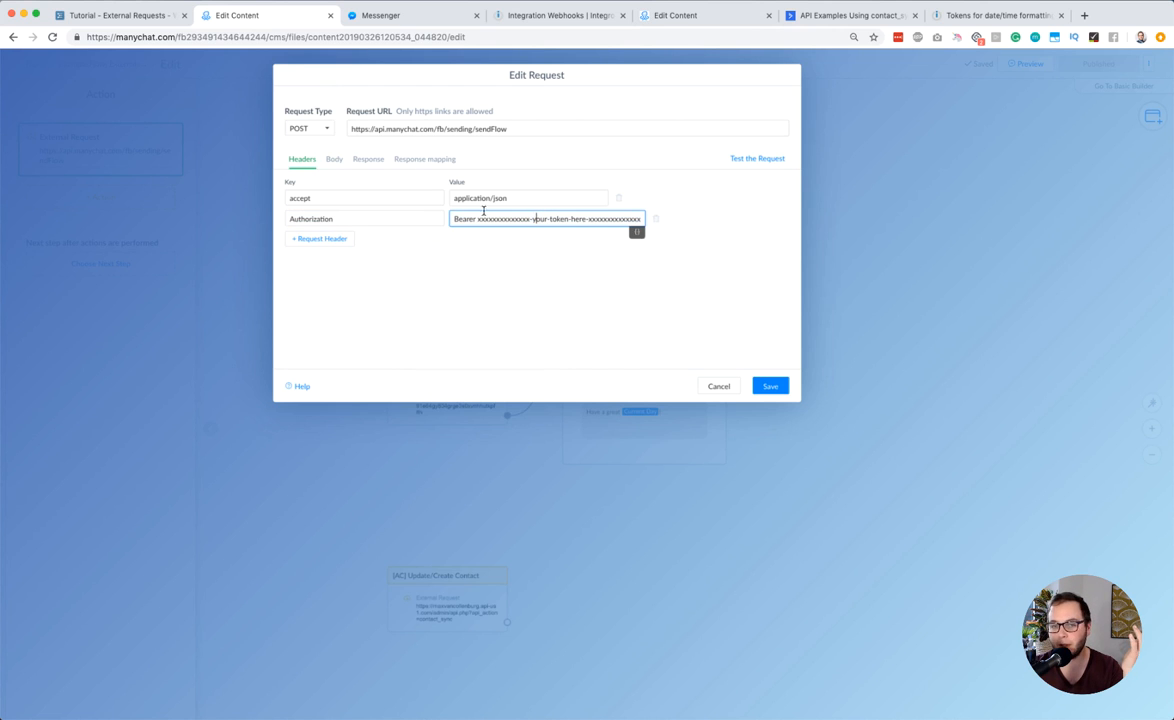
Examine subscriber_id and flow_ns in the request body, and compare the flow_ns placeholder with the content ID in the flow's web address
left_click(333, 160)
left_click_drag(298, 198, 273, 229)
double_click(316, 206)
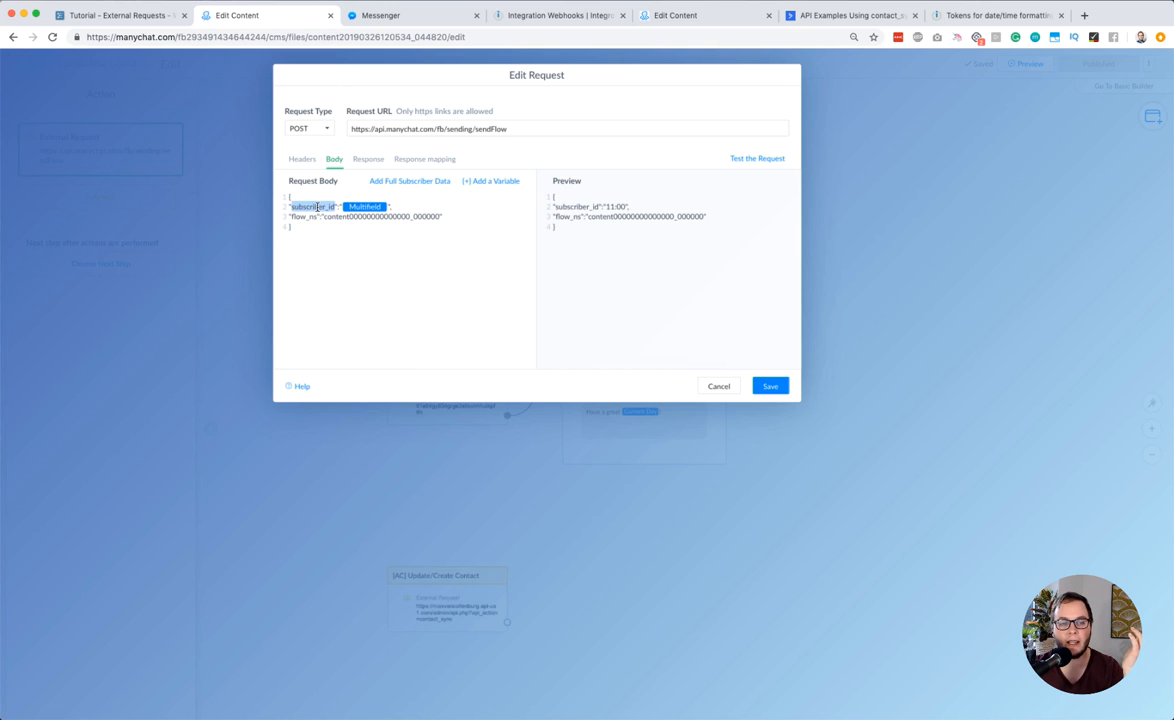
left_click(321, 209)
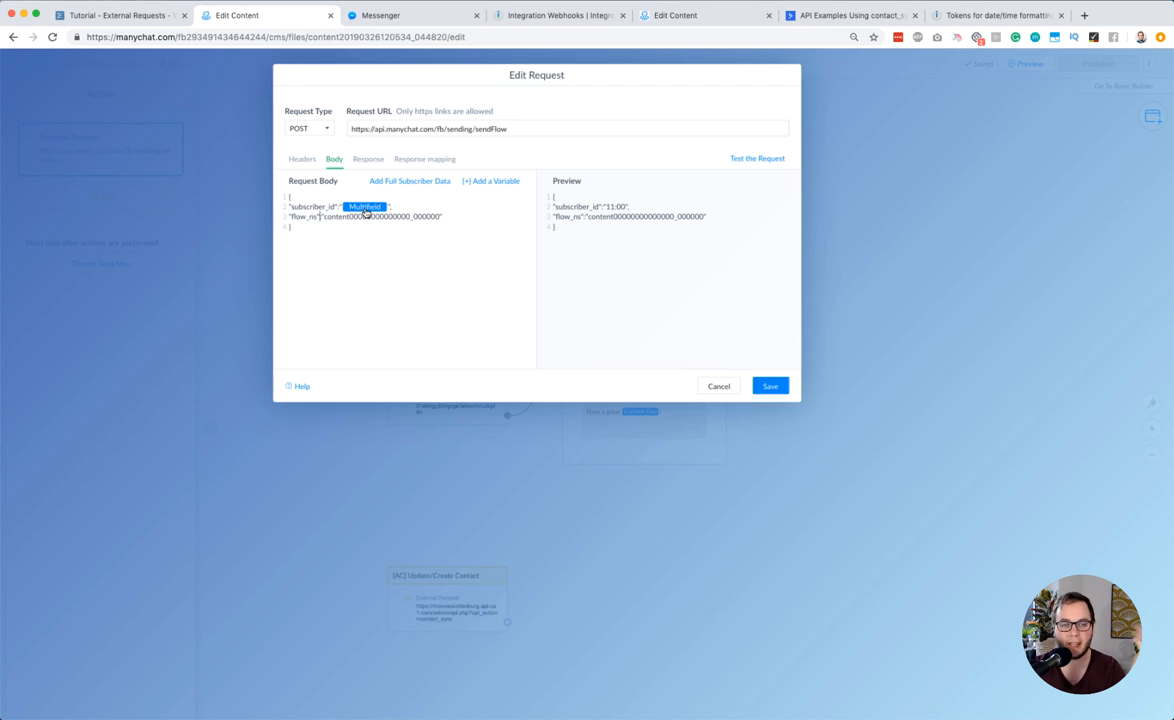
double_click(303, 216)
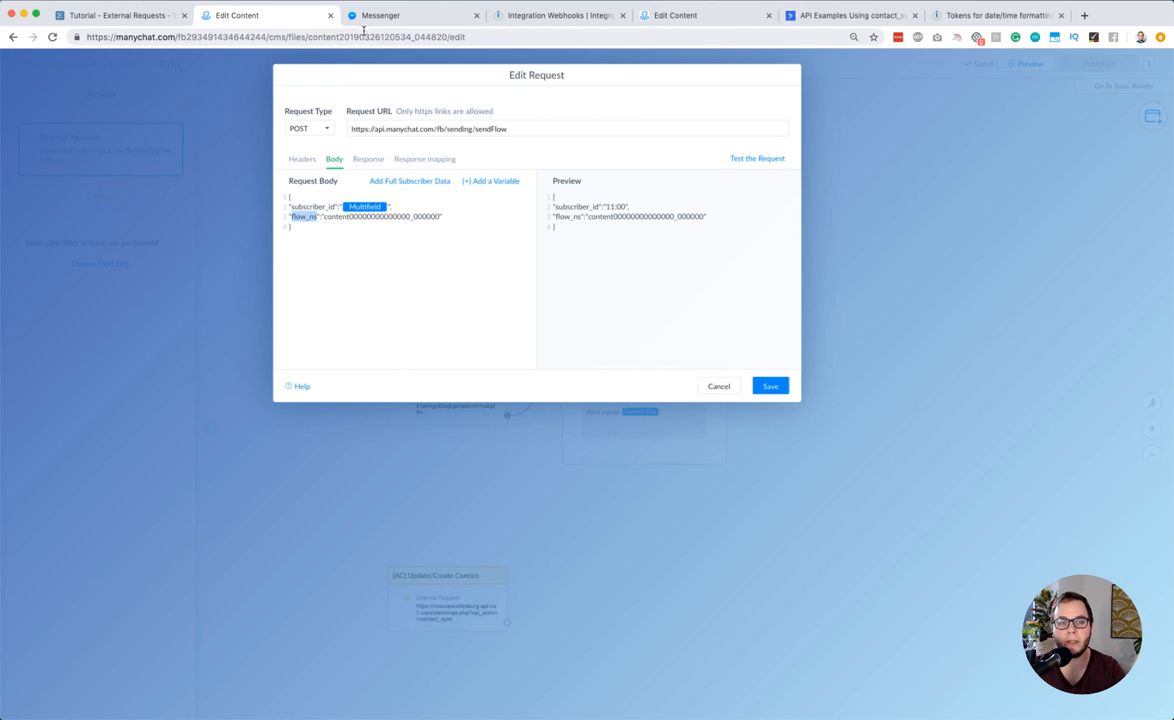
left_click_drag(323, 216, 438, 217)
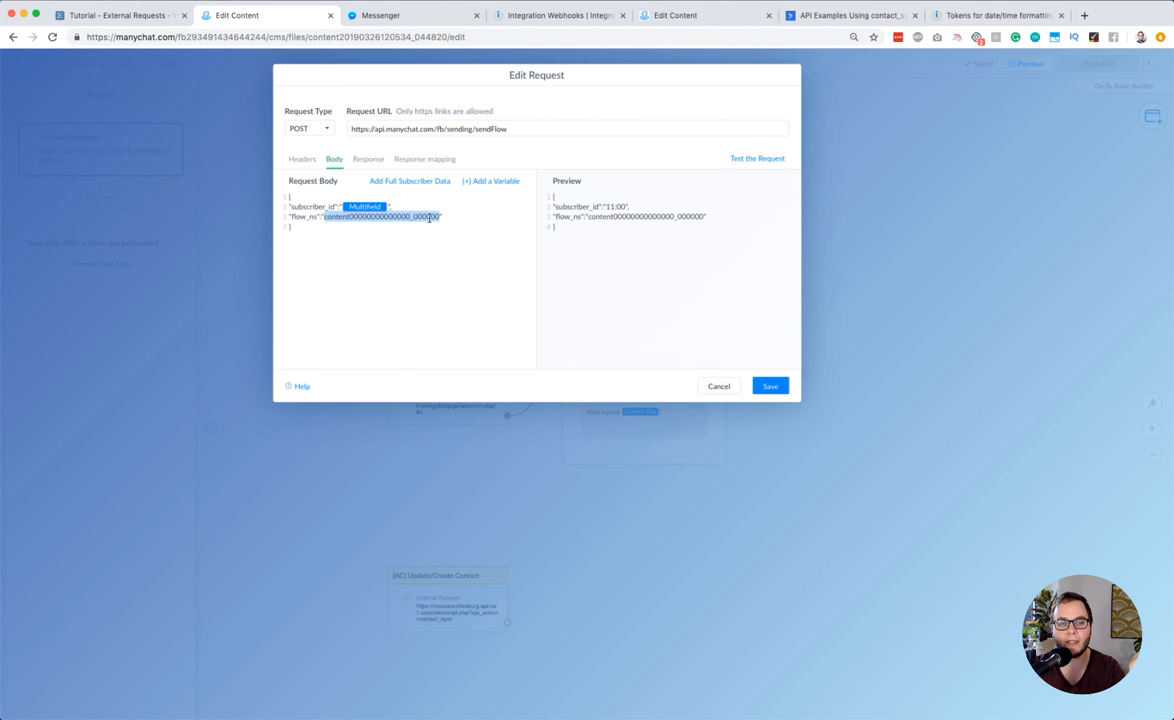
double_click(327, 37)
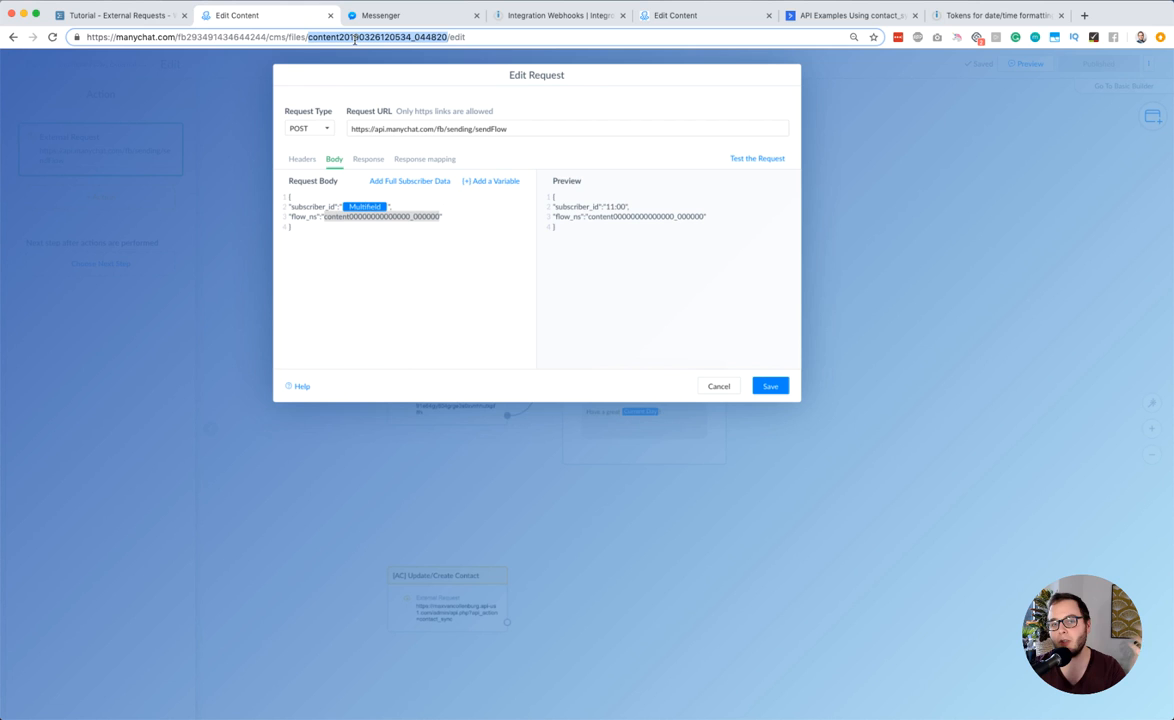
left_click(381, 228)
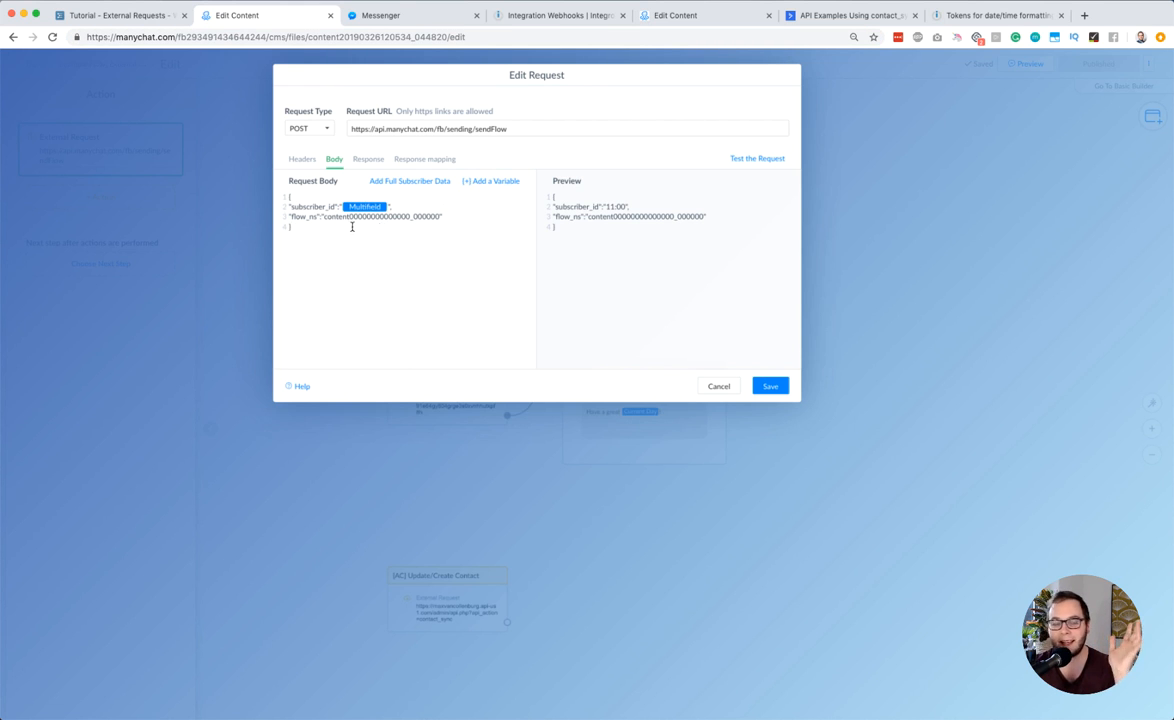
Recap the sendFlow request's URL, Authorization header and body fields, and save the request
left_click(302, 160)
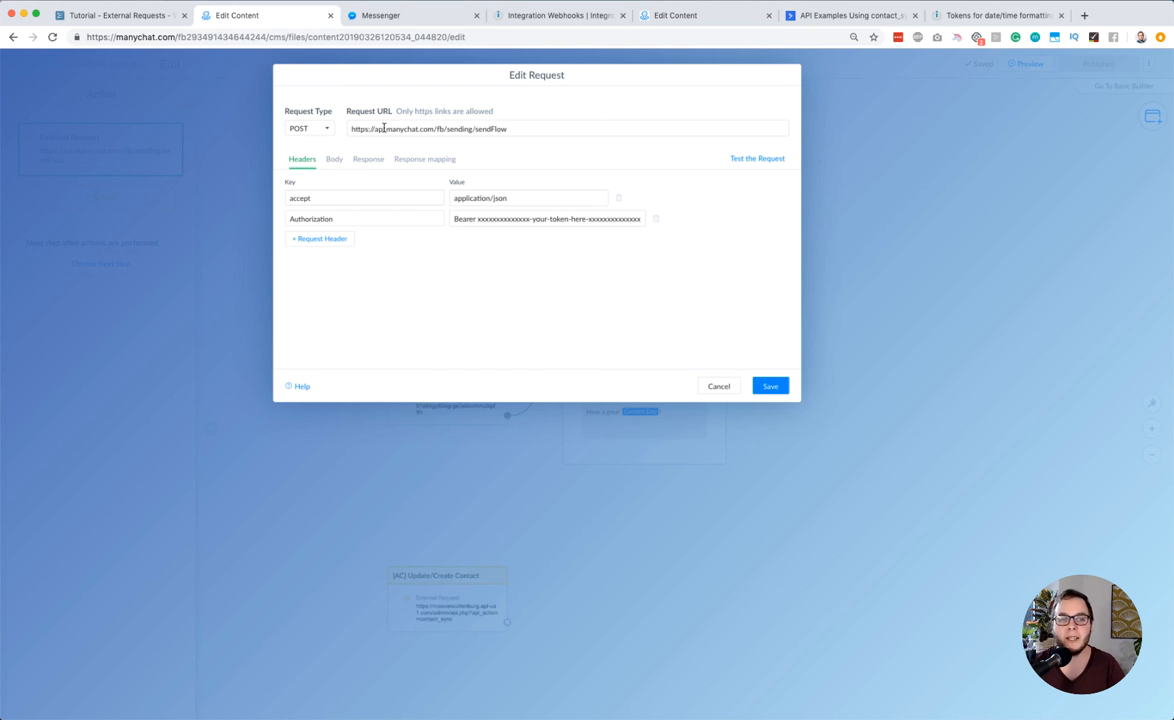
triple_click(383, 128)
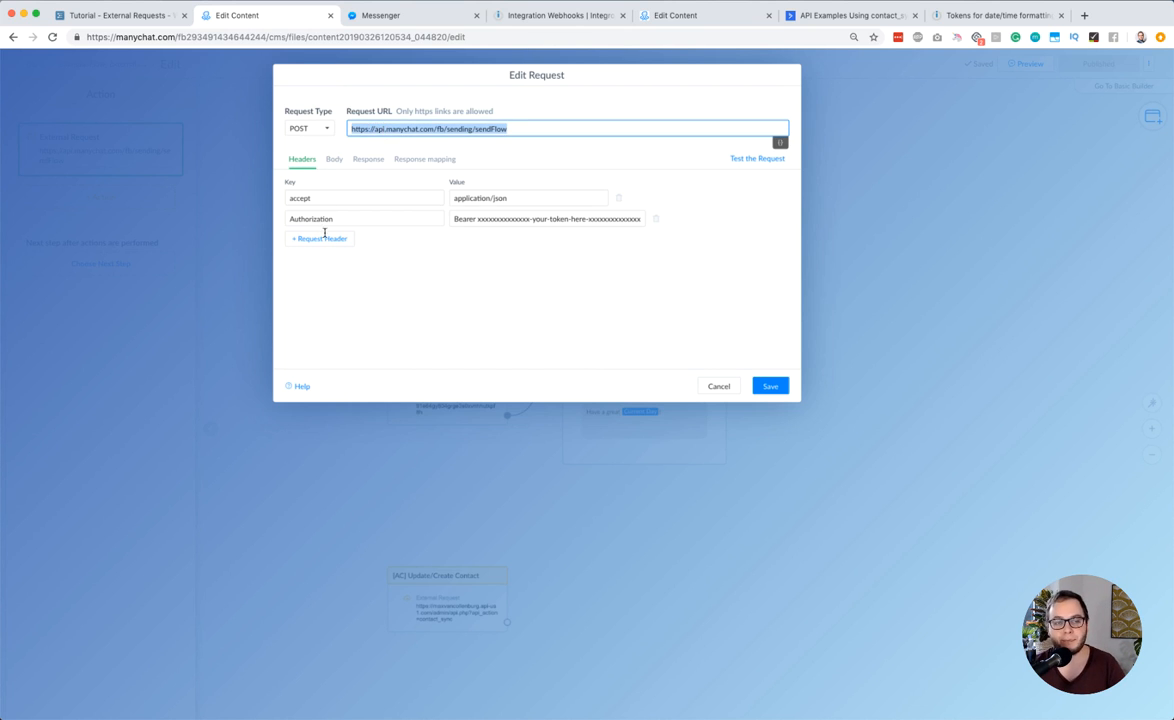
left_click(467, 218)
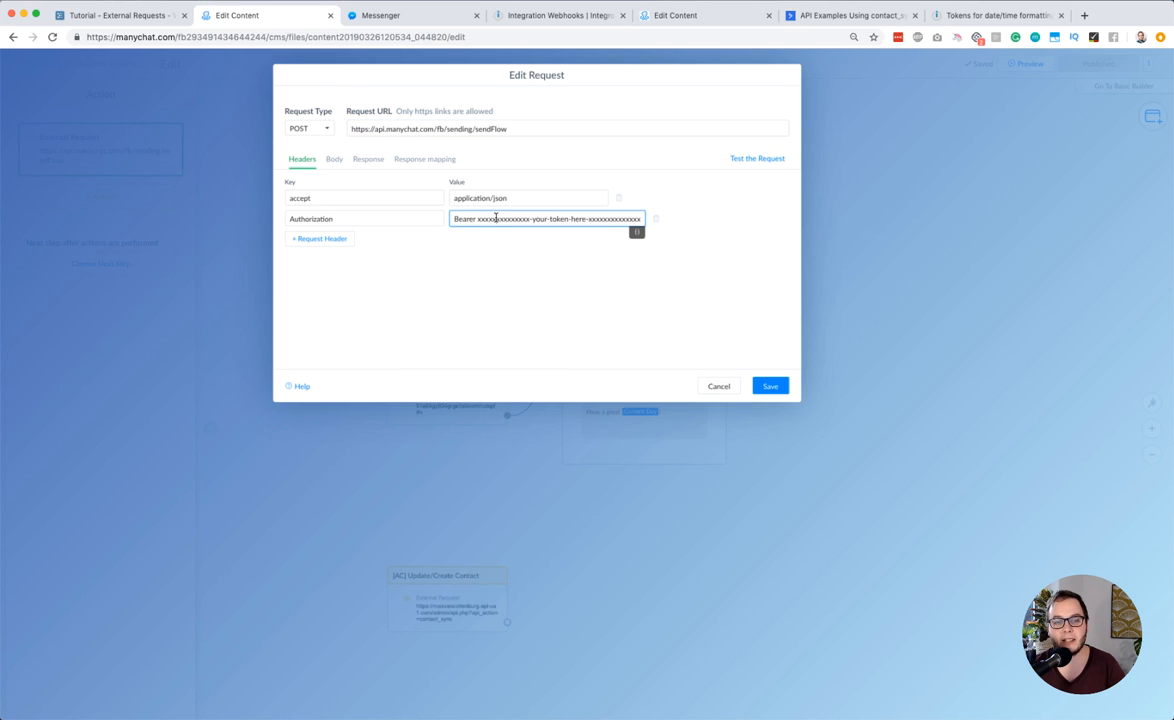
left_click(334, 159)
left_click_drag(290, 206, 331, 207)
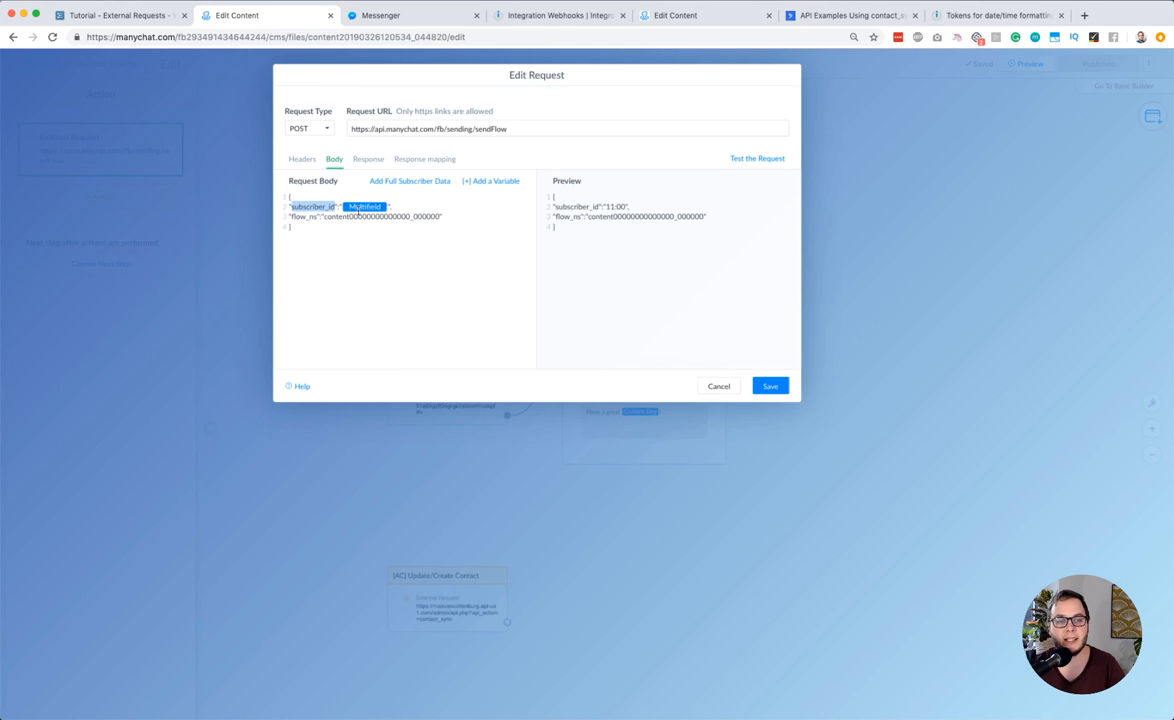
left_click_drag(291, 217, 313, 217)
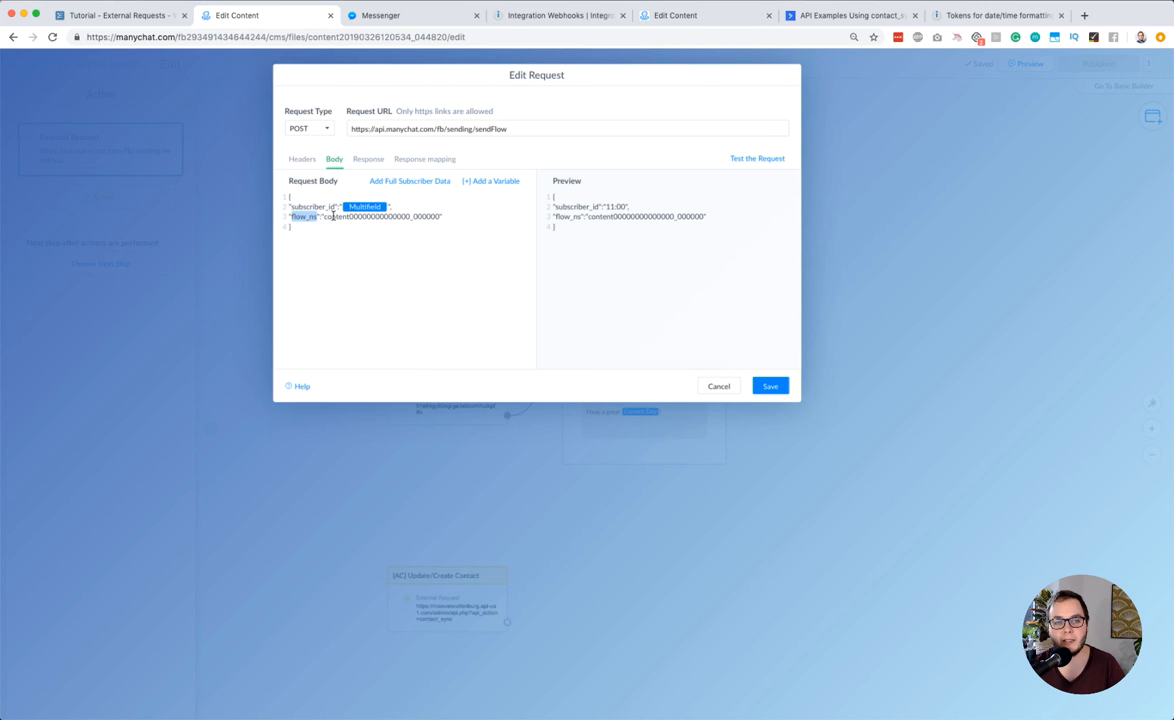
double_click(333, 216)
left_click(367, 217)
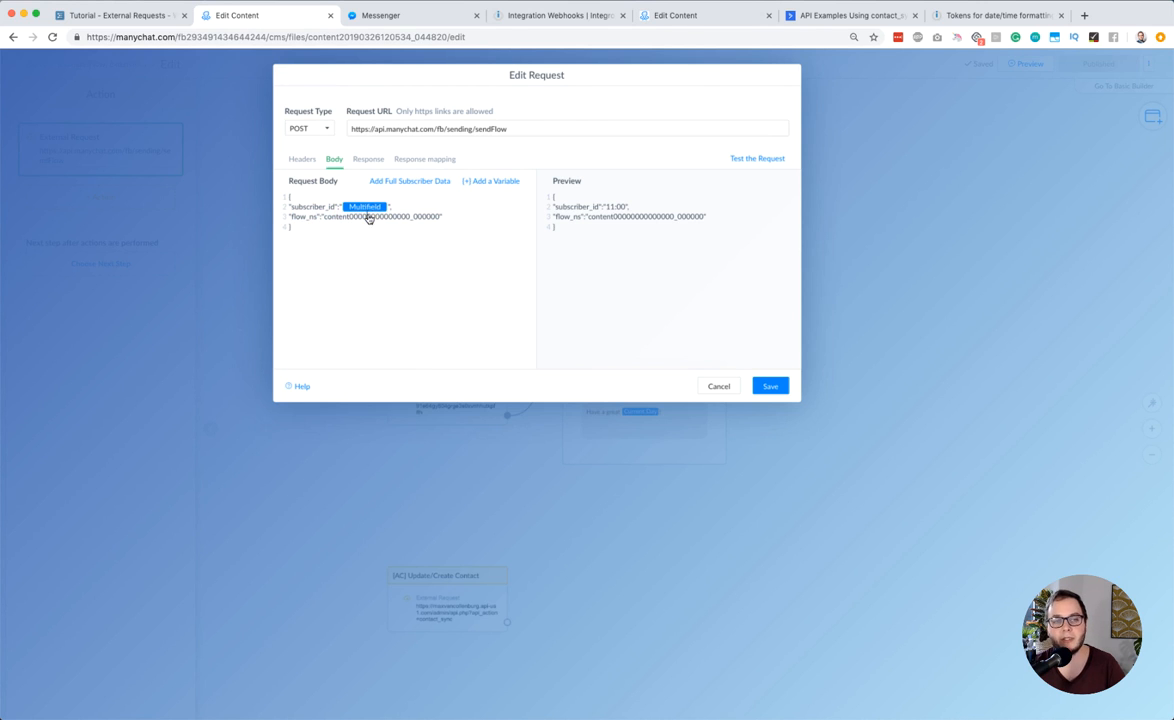
double_click(380, 37)
left_click(390, 212)
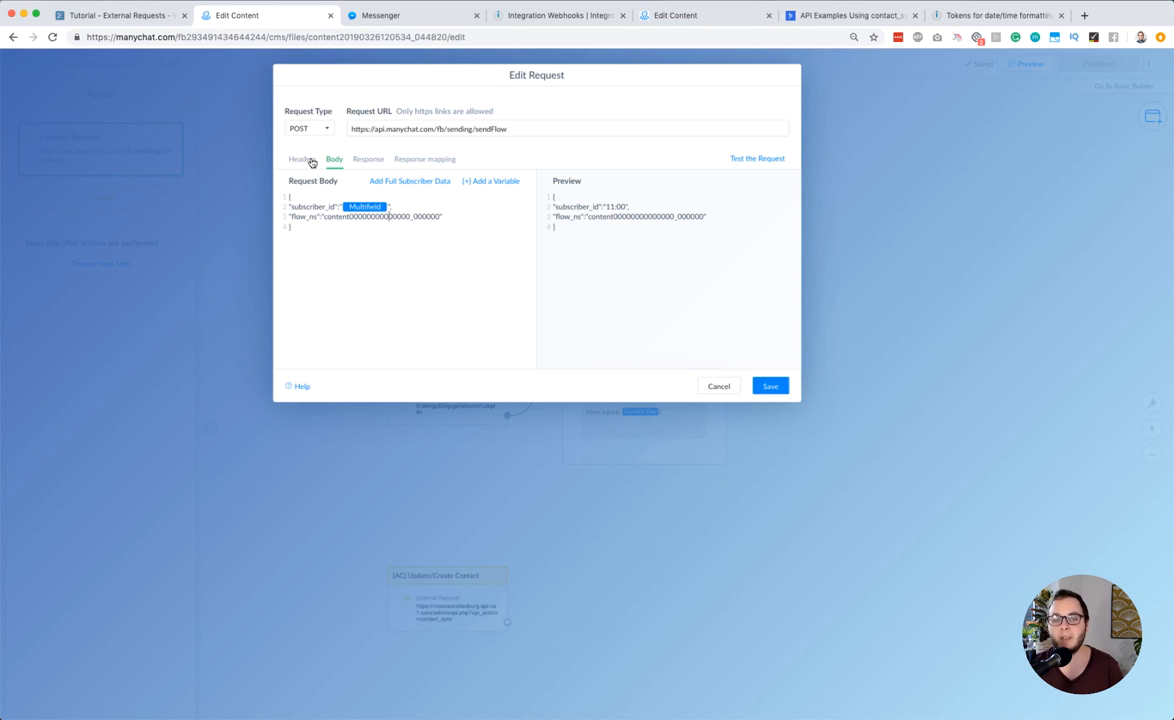
left_click(764, 387)
Select the [AC] Update/Create Contact action in the flow and open its ActiveCampaign external request
scroll(620, 440, "down", 3)
left_click(445, 414)
left_click(446, 421)
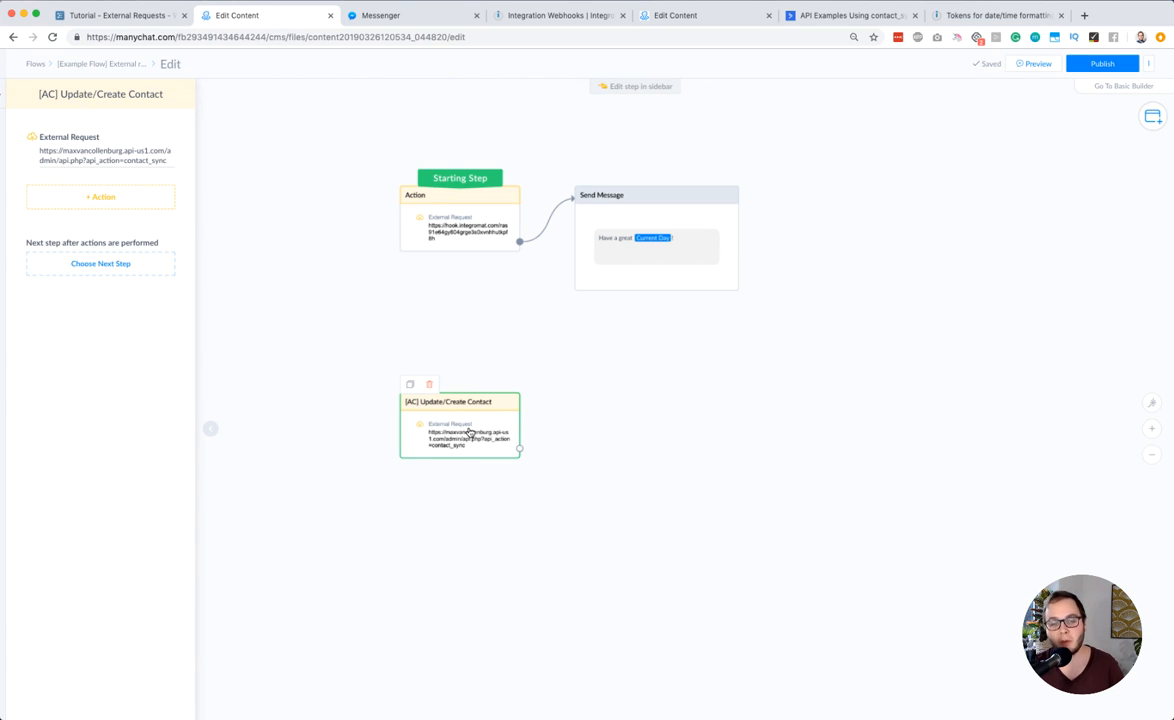
left_click(104, 151)
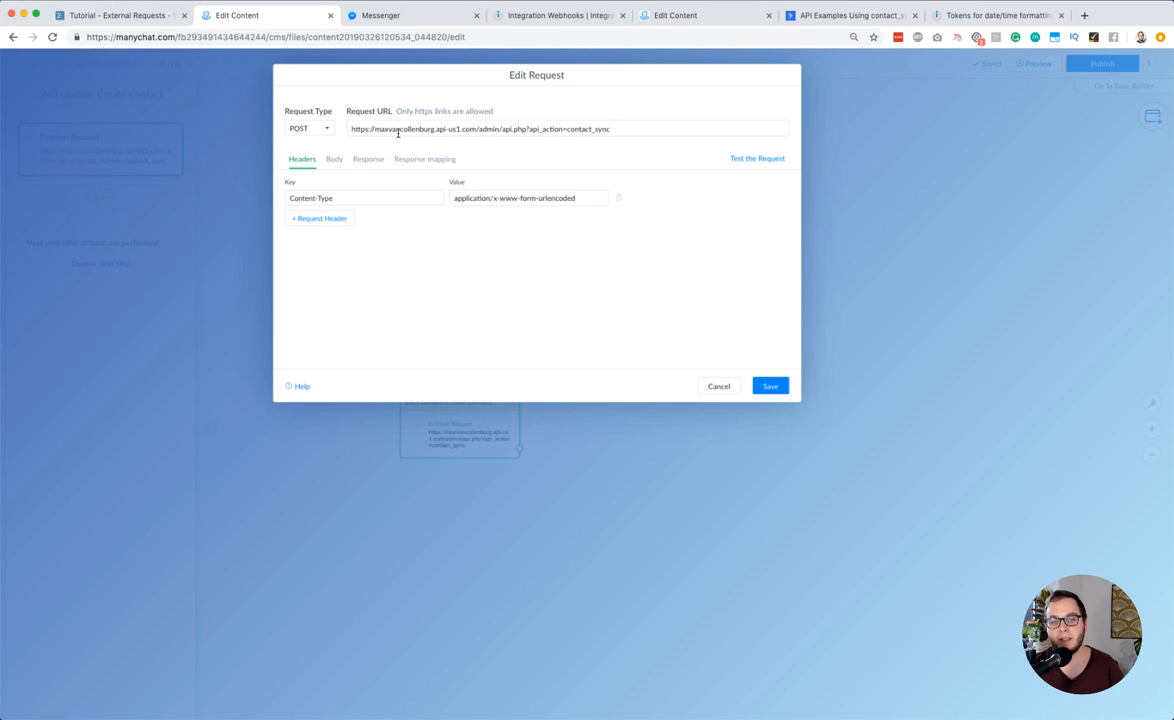
Examine the parts of the contact sync request URL: the account subdomain, the api.php path and the api_action=contact_sync parameter
left_click(528, 129)
key("super+shift+Left")
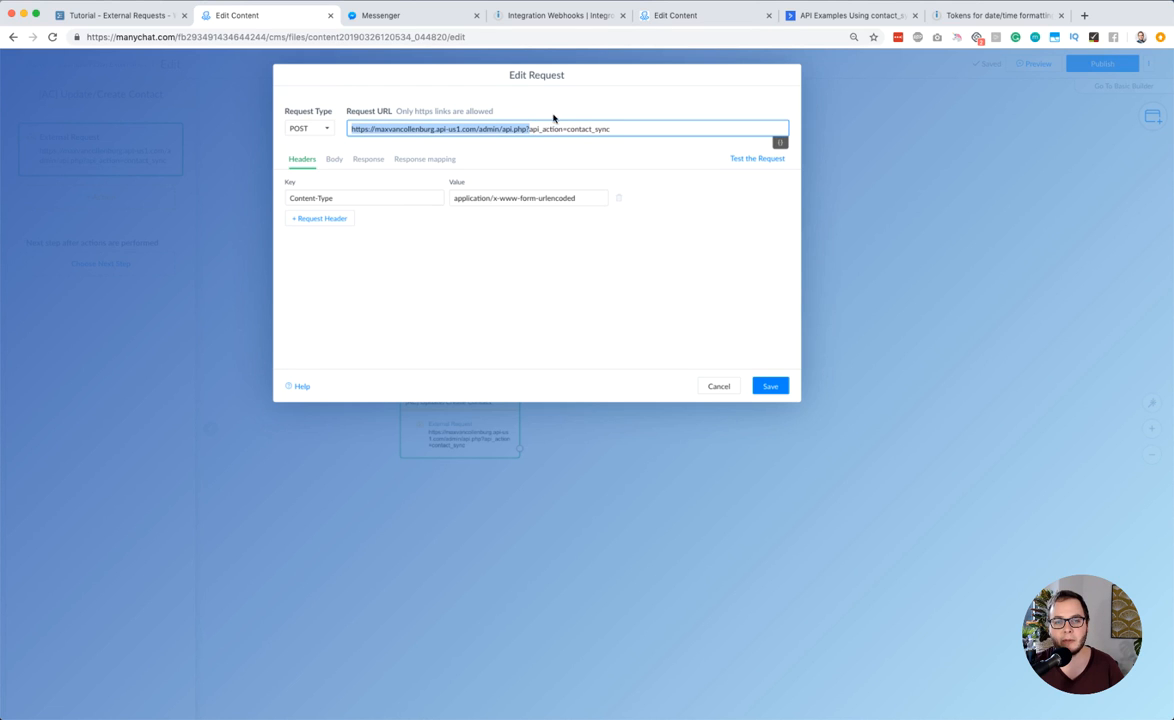
left_click(566, 129)
key("super+shift+Left")
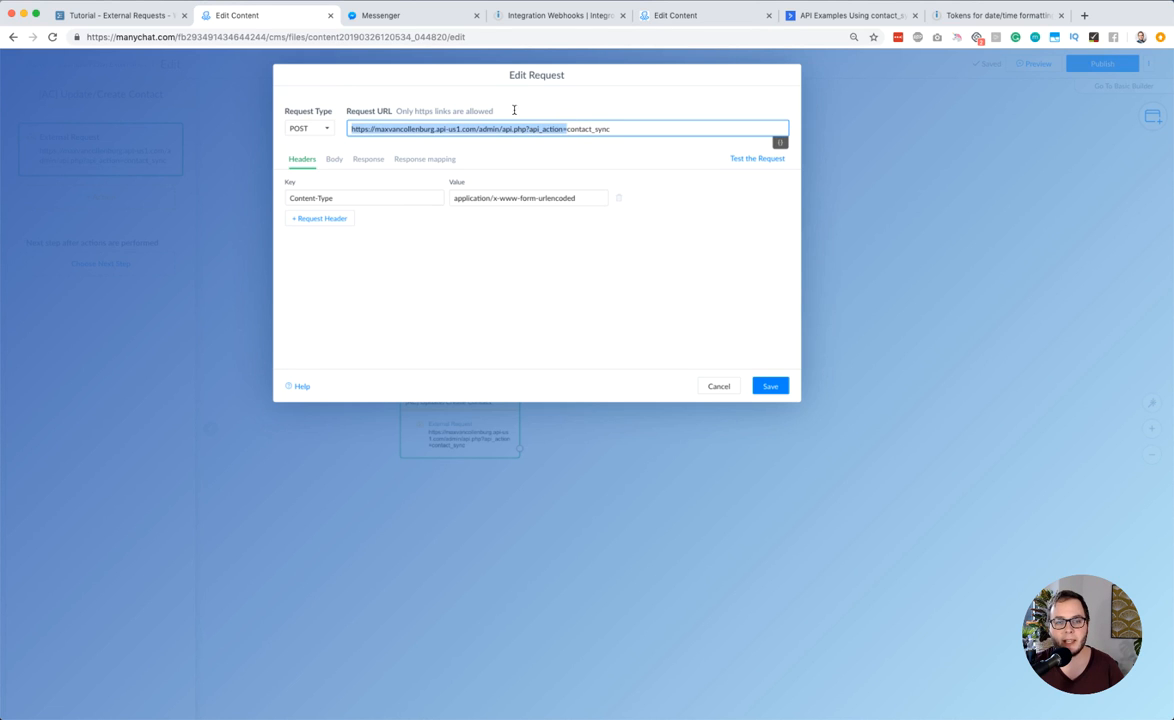
double_click(416, 130)
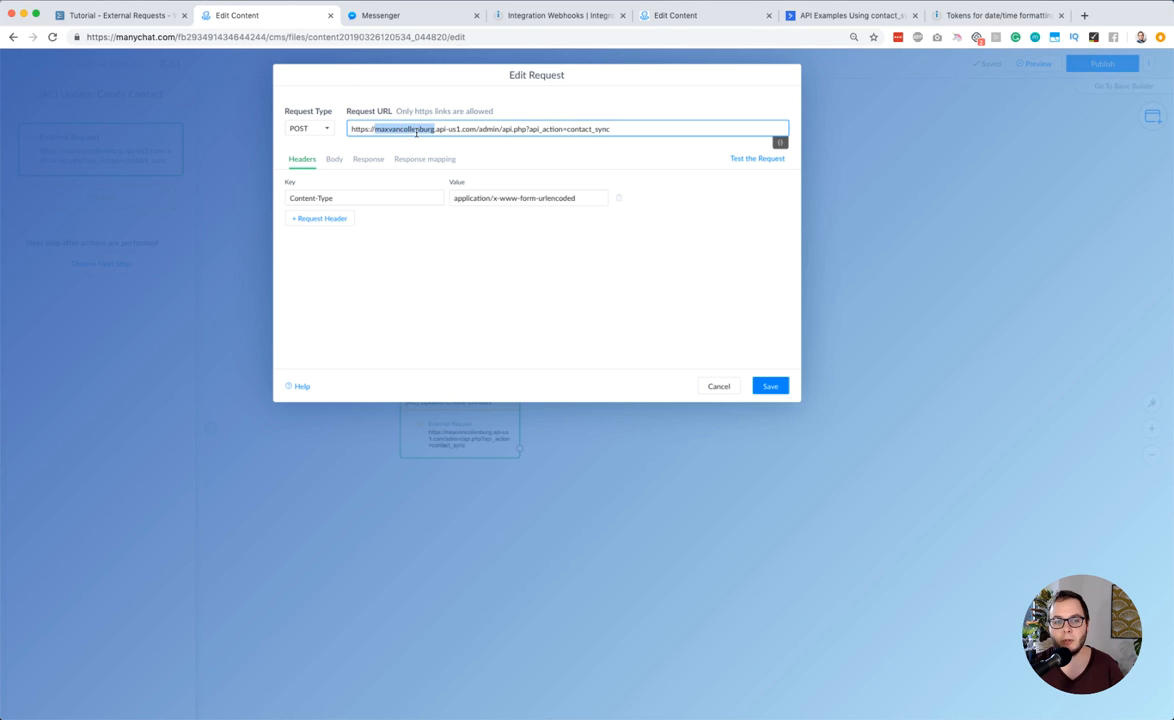
left_click(359, 239)
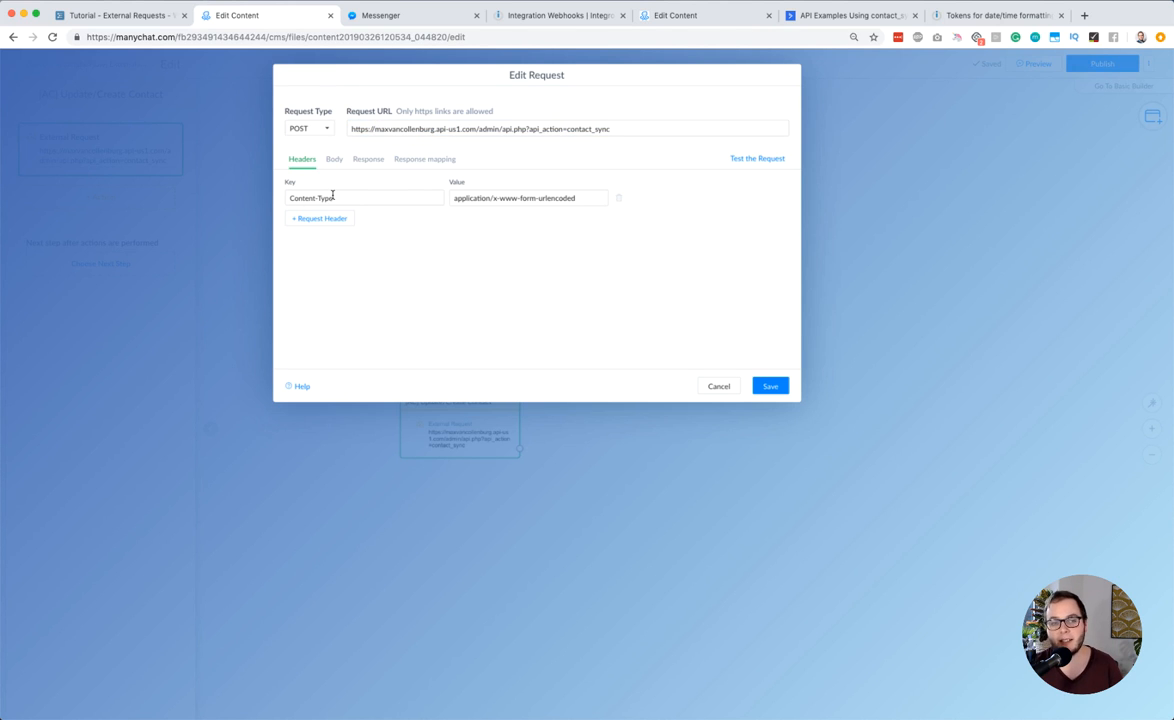
Examine the request's Content-Type header and its application/x-www-form-urlencoded value
left_click(462, 197)
double_click(462, 197)
left_click_drag(493, 198, 594, 199)
key("super+z")
left_click(490, 198)
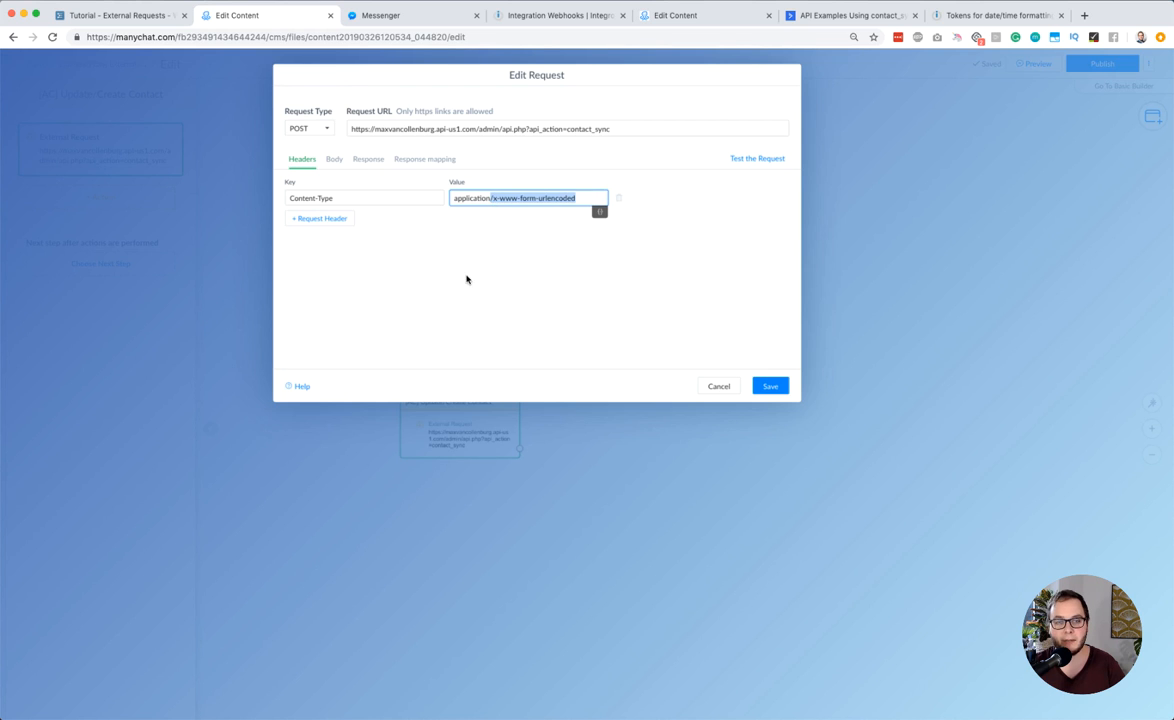
Examine the contact sync request body, starting with the api_key field and its ActiveCampaign variable
left_click(334, 159)
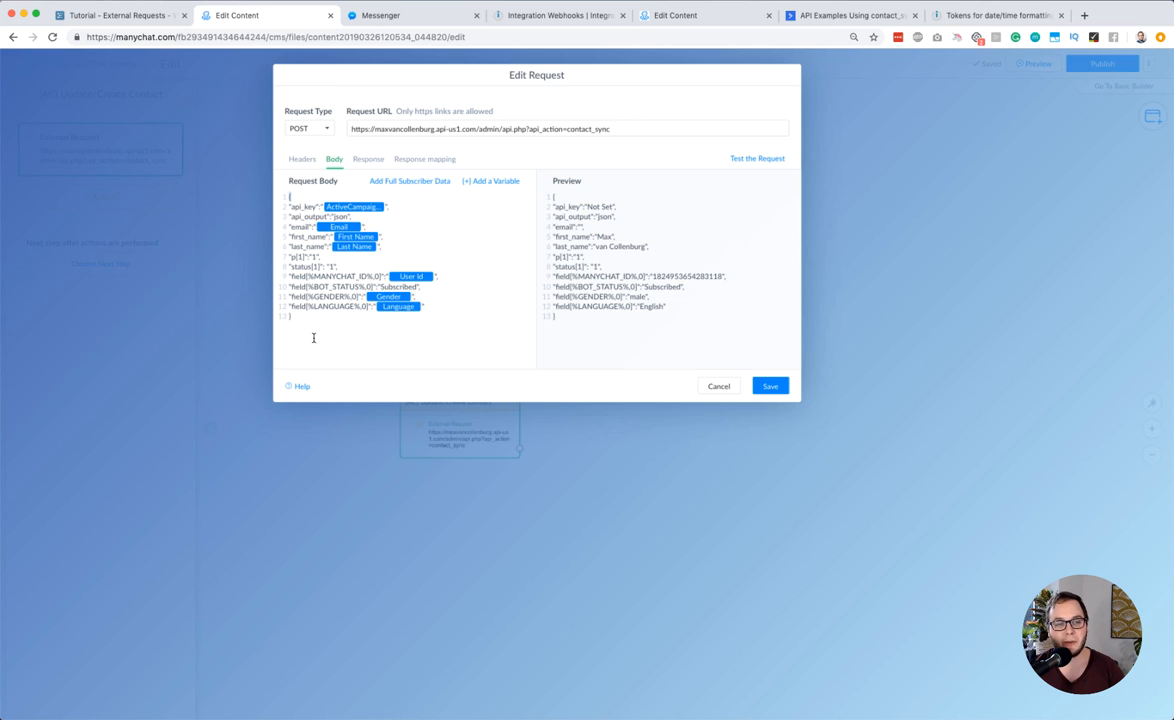
double_click(297, 207)
left_click(302, 207)
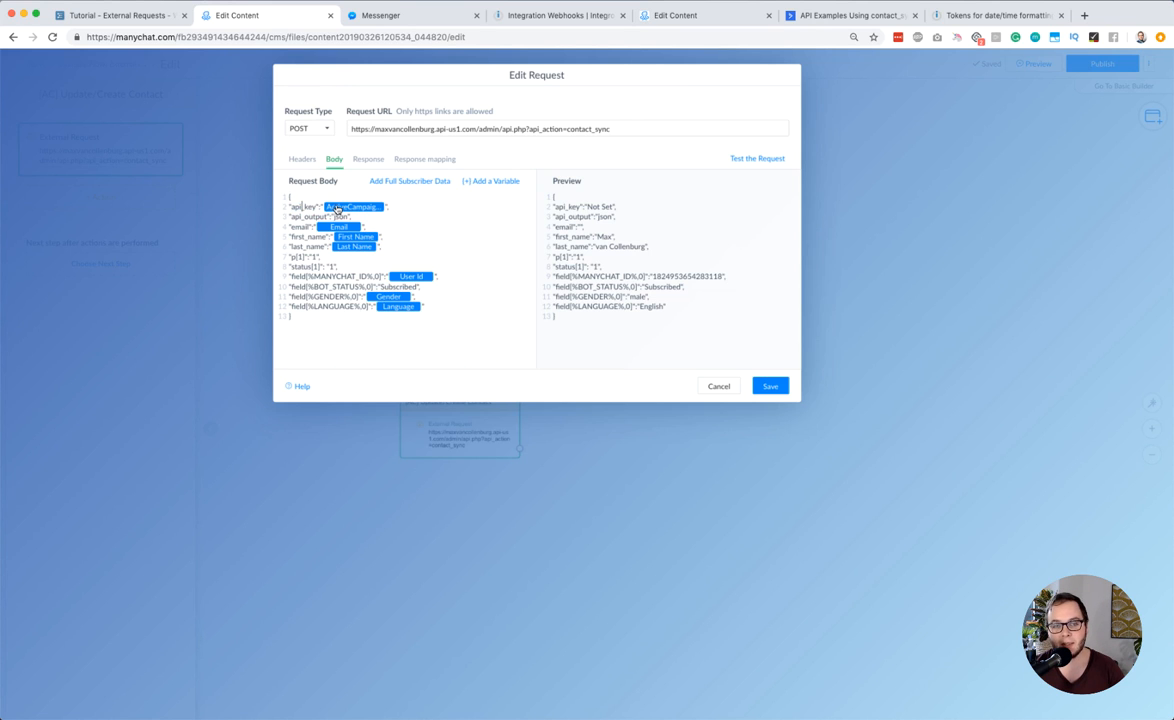
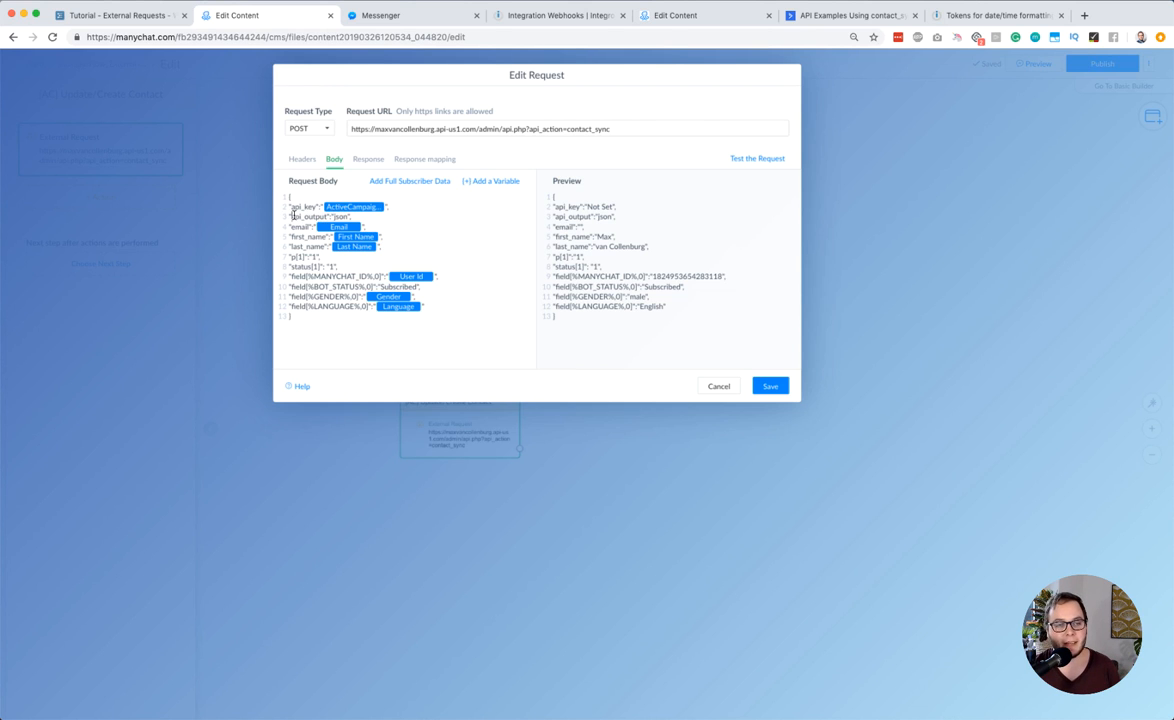
Examine the api_output, p[1] and status[1] lines of the contact sync request body
left_click_drag(290, 216, 342, 215)
left_click(327, 216)
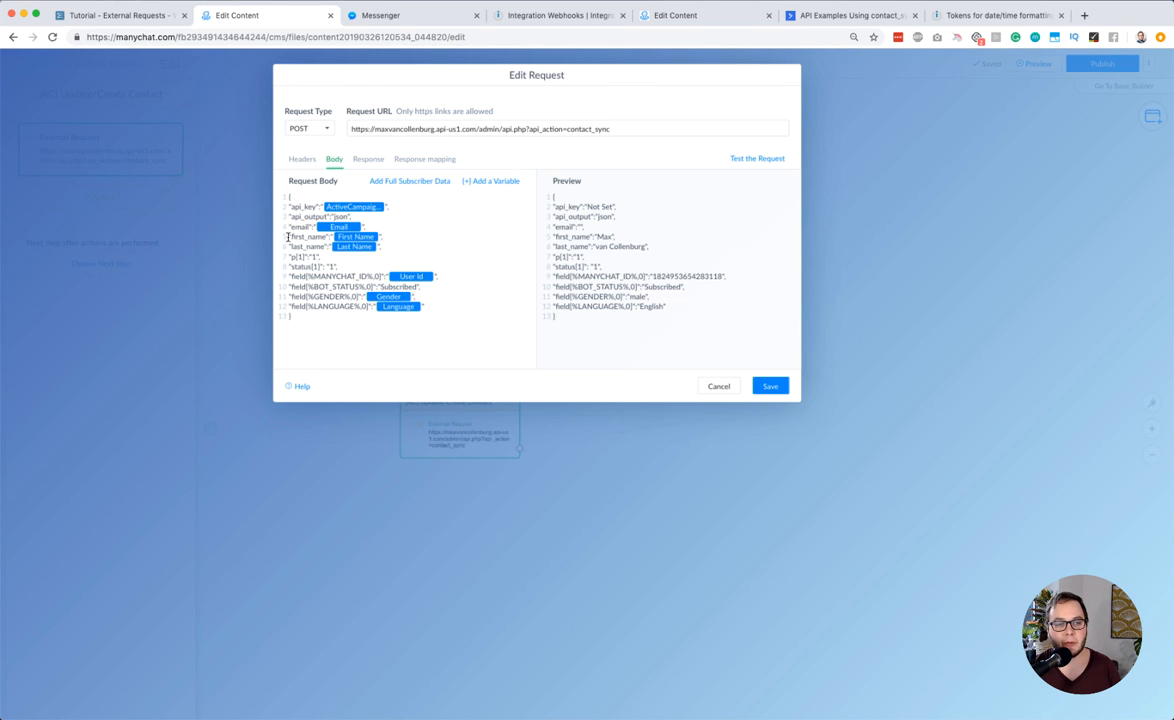
triple_click(299, 257)
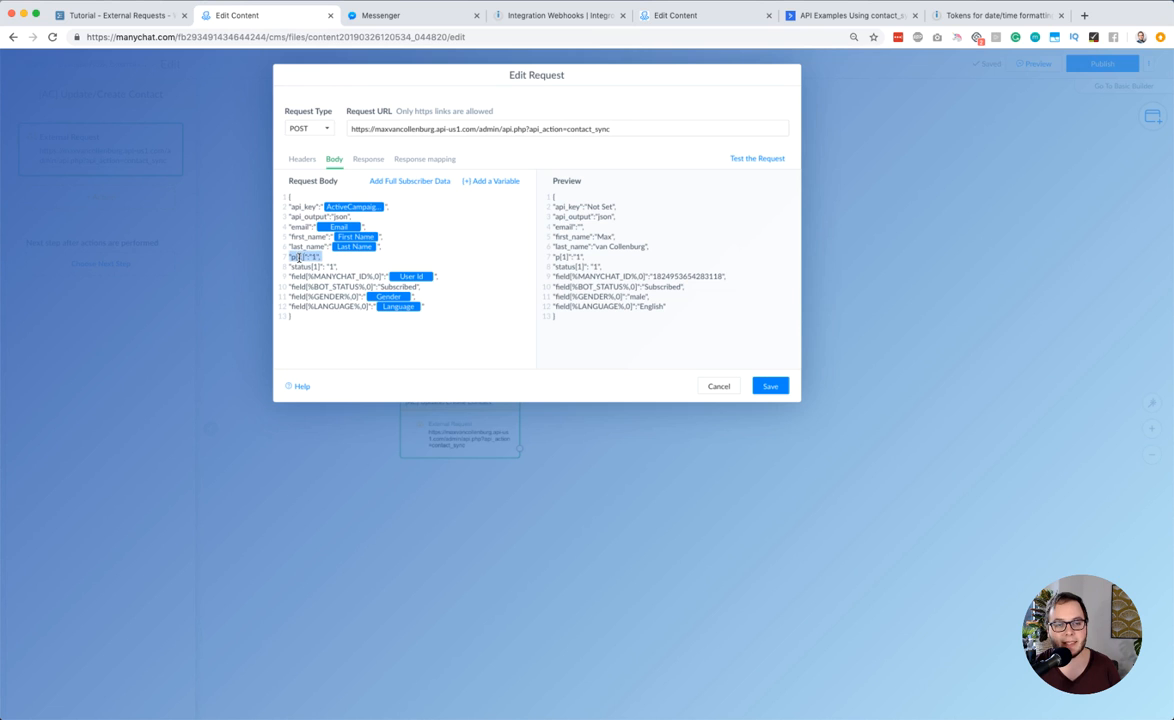
triple_click(309, 267)
left_click(306, 274)
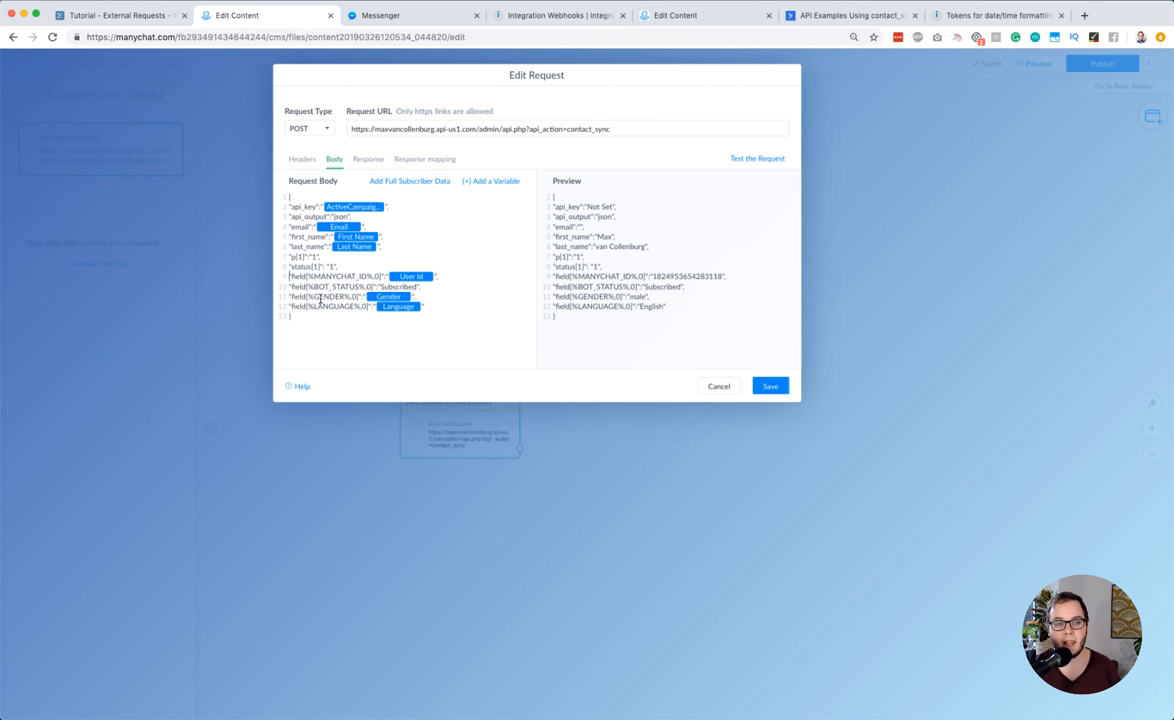
Compare the contact_sync endpoint in the ActiveCampaign API documentation with the path in the ManyChat request URL
left_click(806, 14)
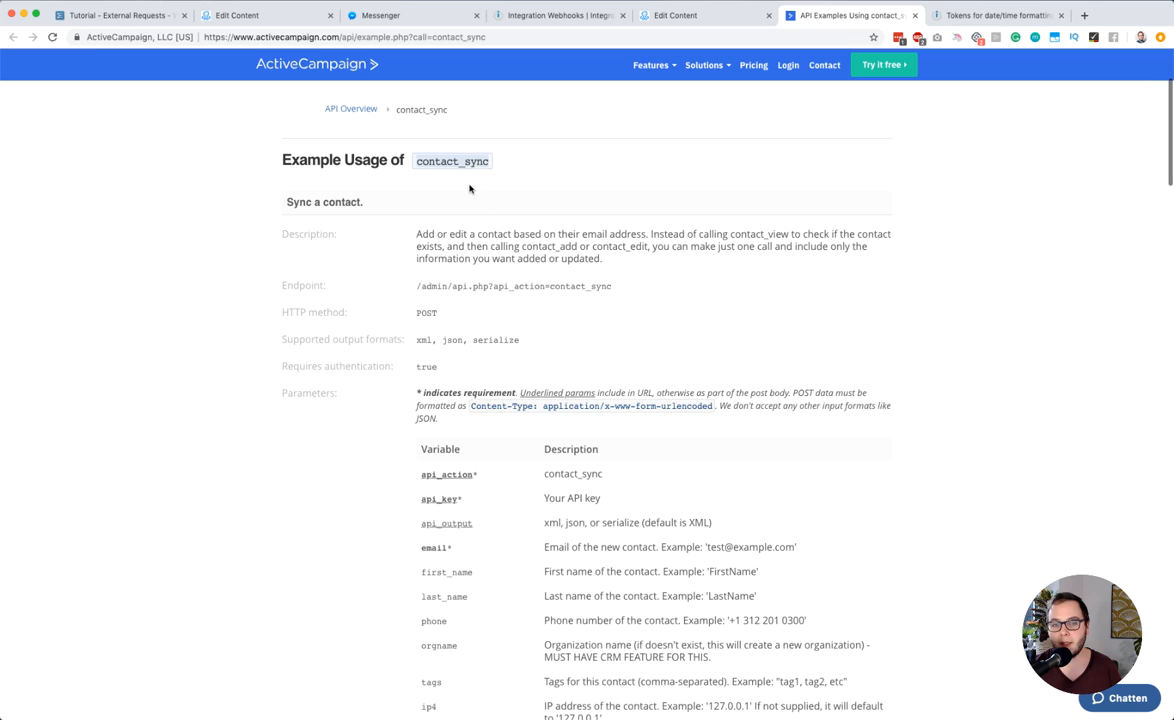
triple_click(422, 285)
left_click(525, 286)
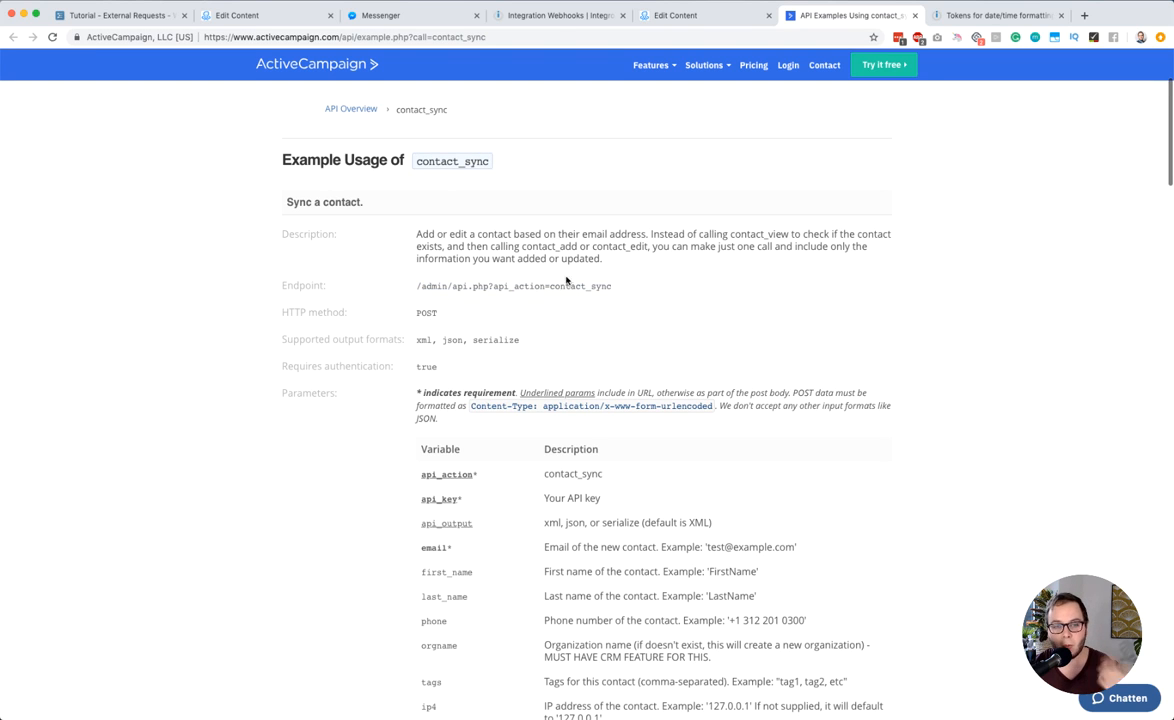
left_click_drag(612, 286, 414, 286)
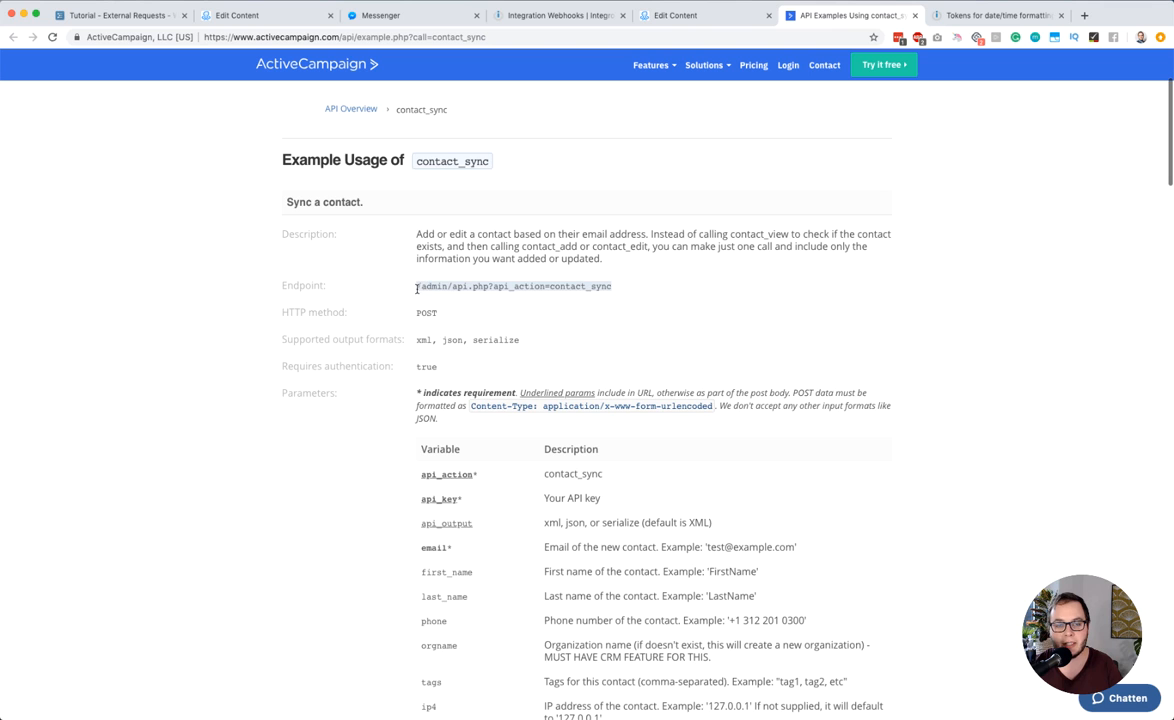
left_click(240, 14)
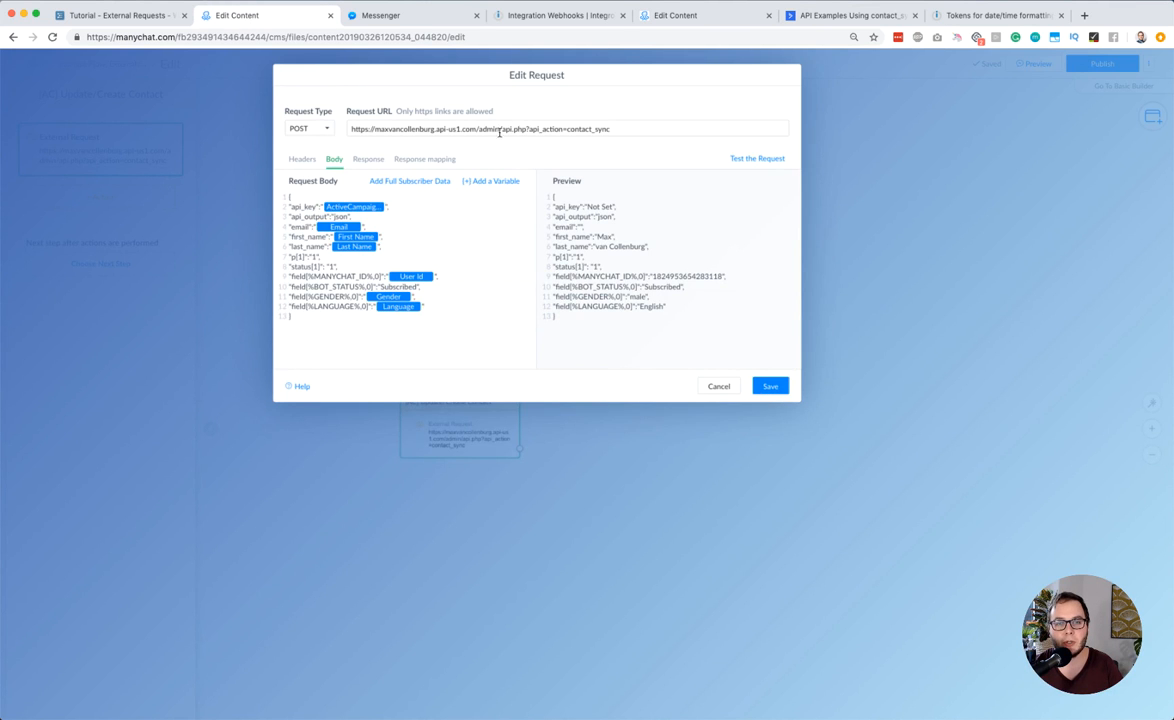
left_click_drag(476, 129, 634, 130)
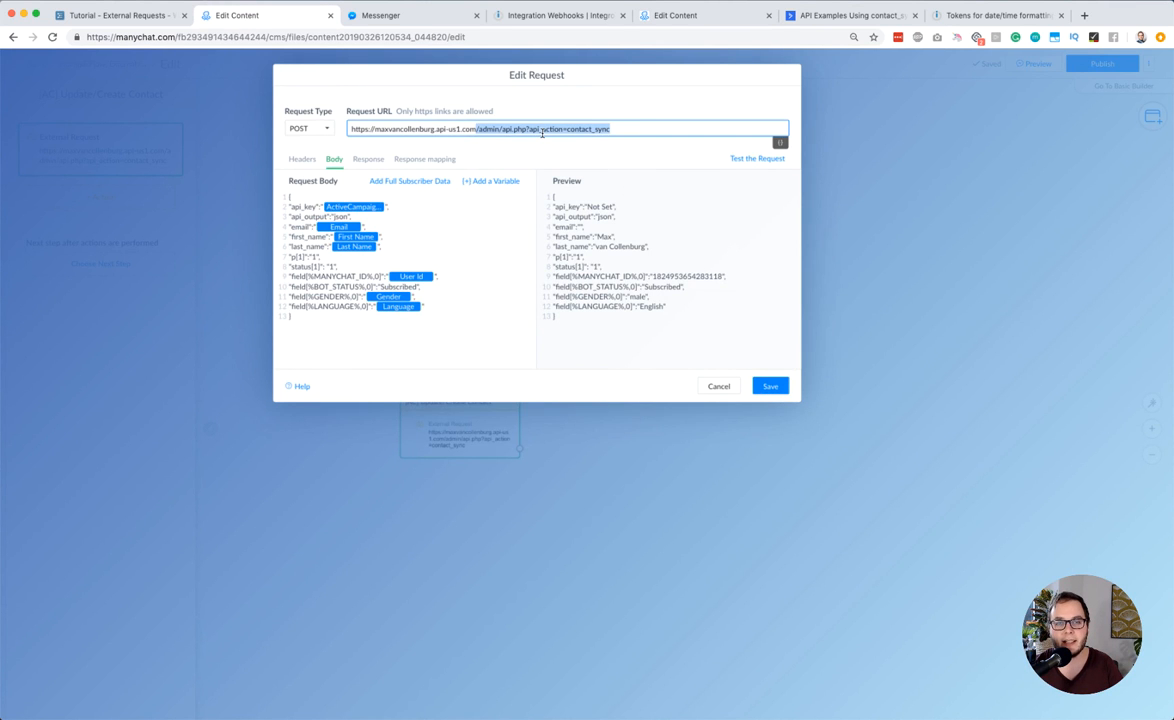
Check the documentation's Content-Type requirement and api_key parameter, and locate the matching api_key field in the ManyChat request body
left_click(786, 22)
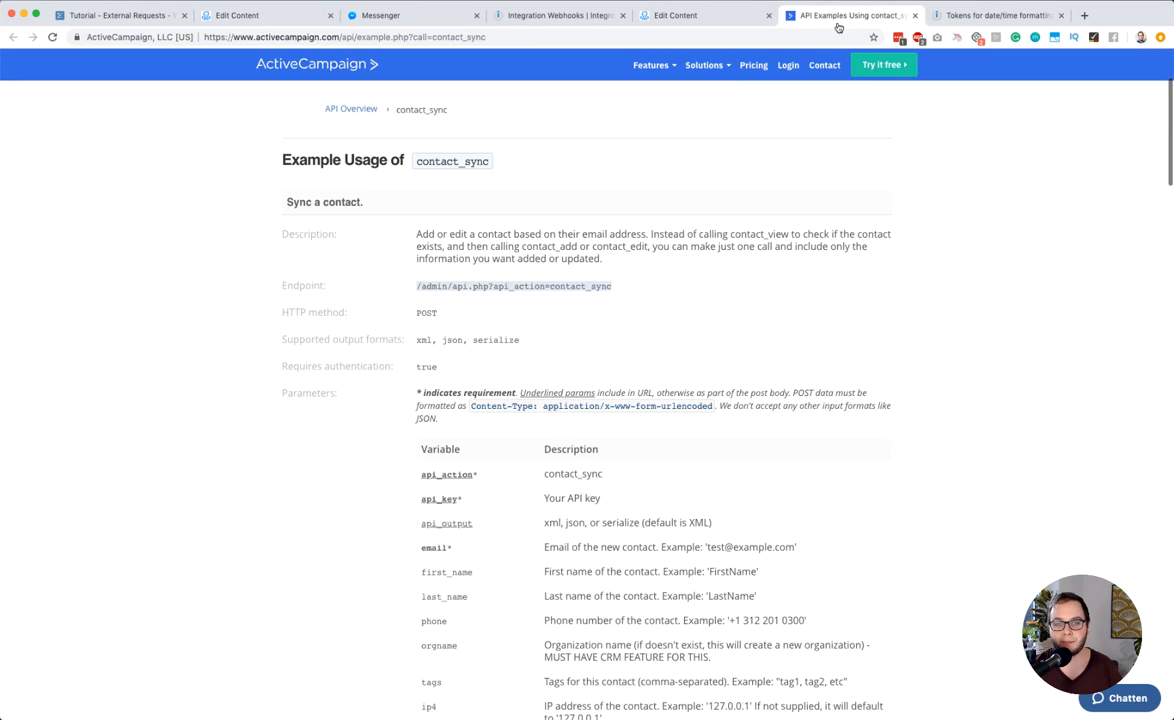
scroll(508, 355, "down", 3)
left_click_drag(471, 297, 694, 298)
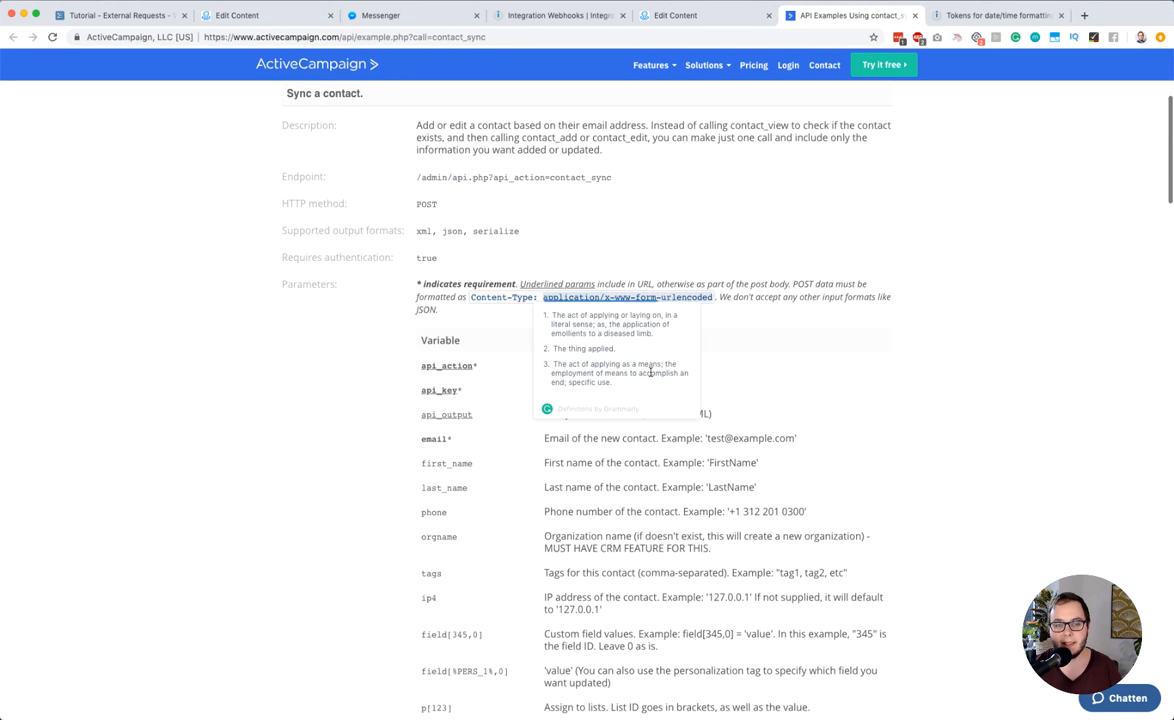
left_click(420, 399)
scroll(420, 395, "down", 3)
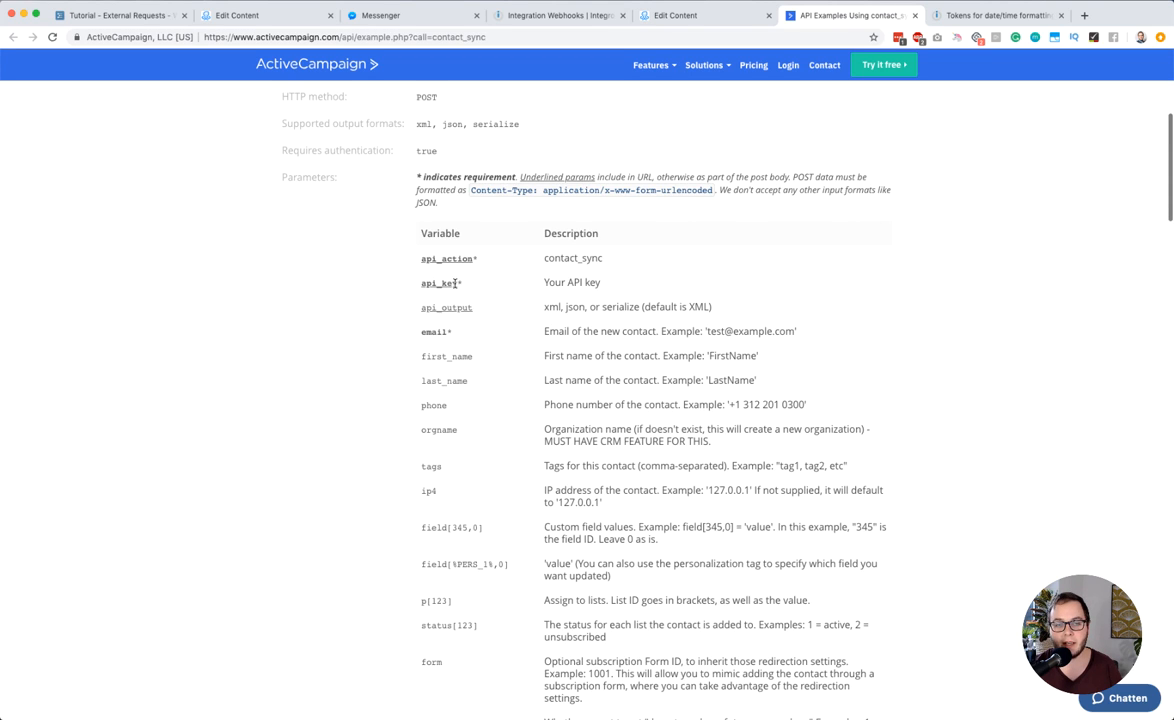
left_click_drag(458, 285, 417, 288)
left_click(250, 20)
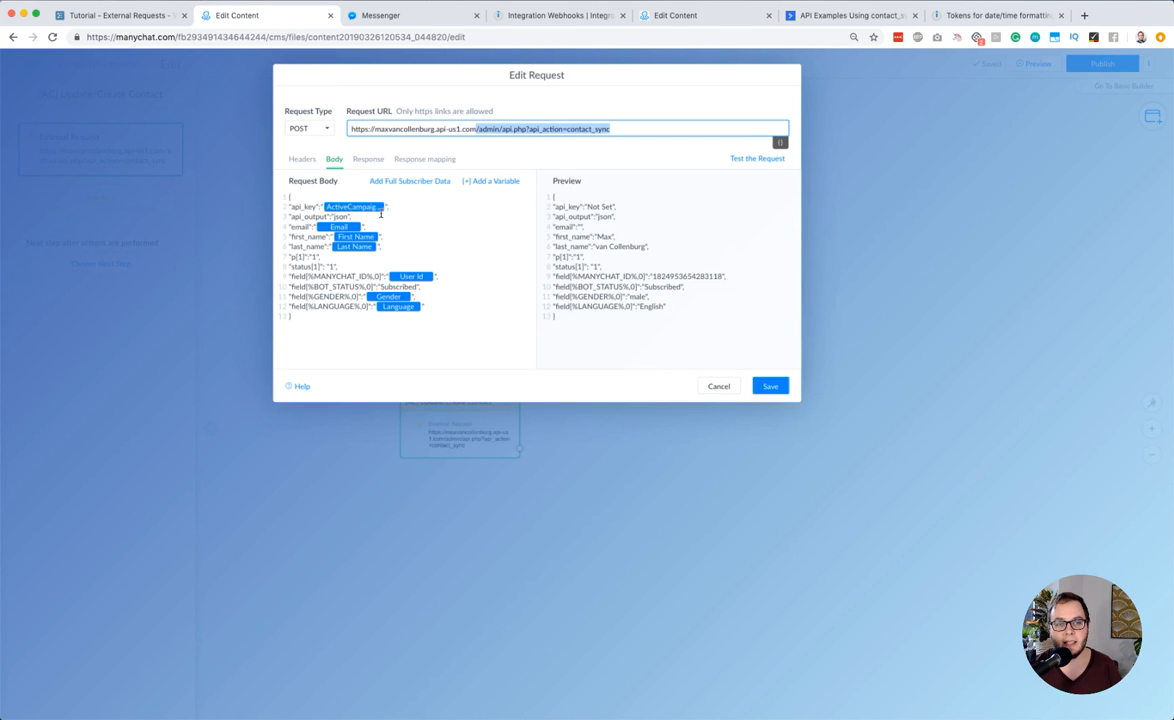
double_click(305, 205)
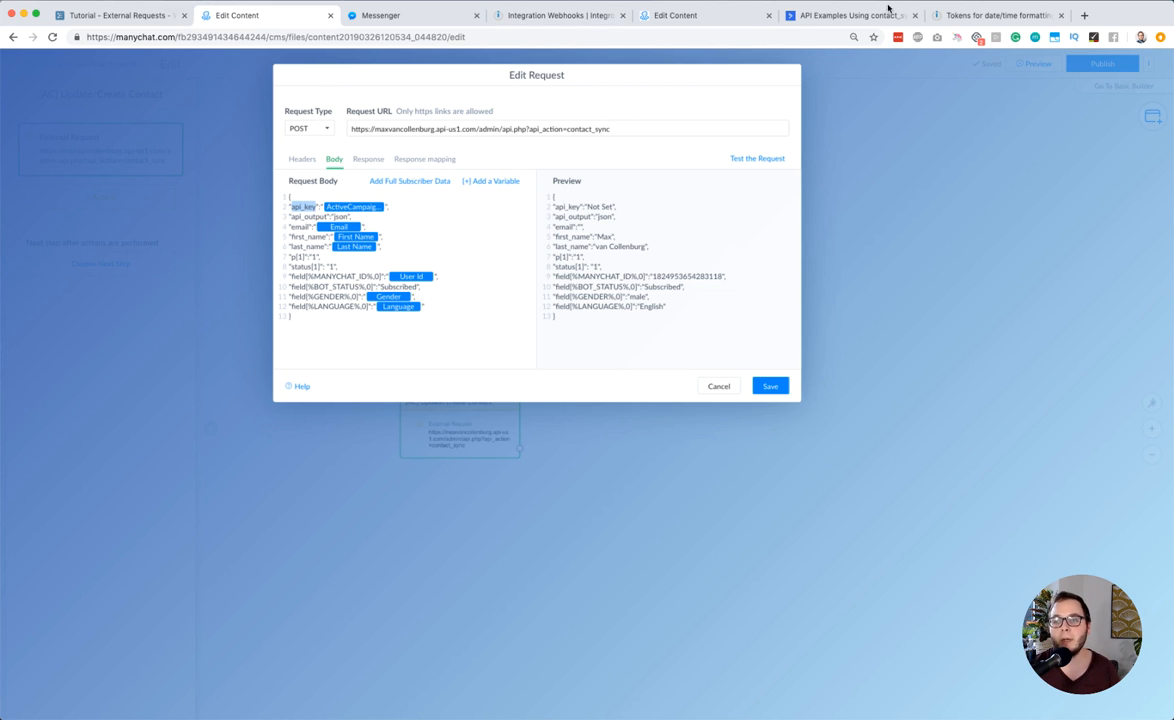
Examine the email and first_name parameters in the ActiveCampaign contact_sync documentation
left_click(848, 15)
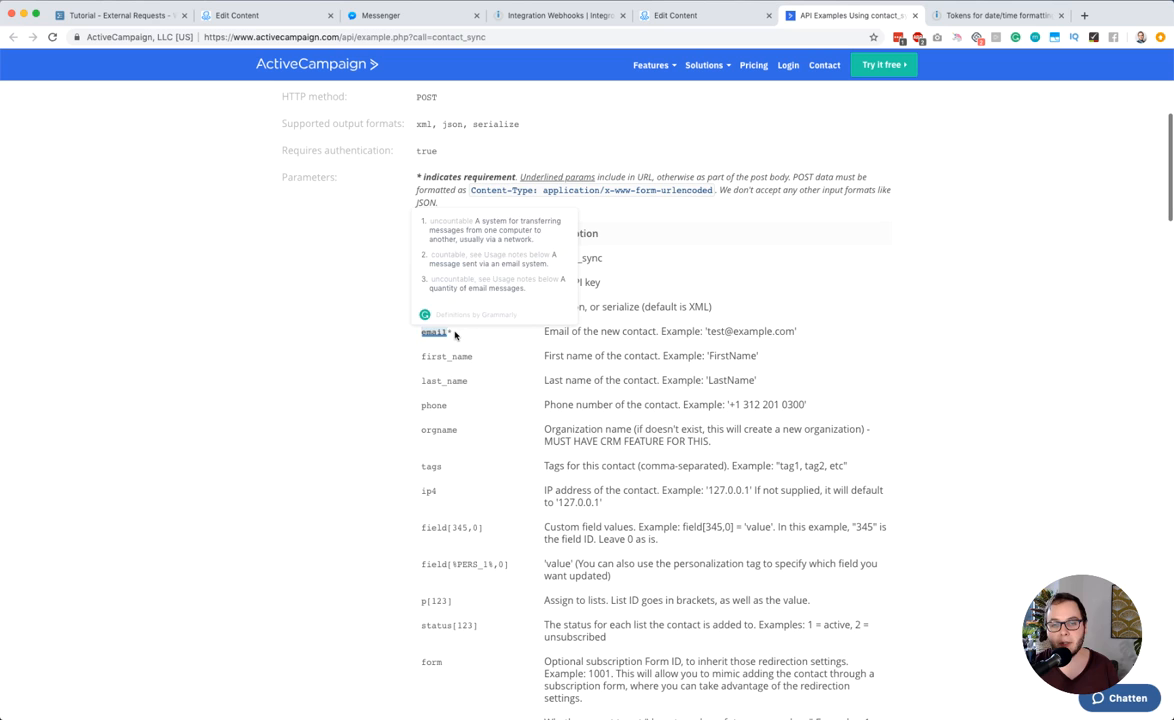
left_click(455, 335)
double_click(434, 332)
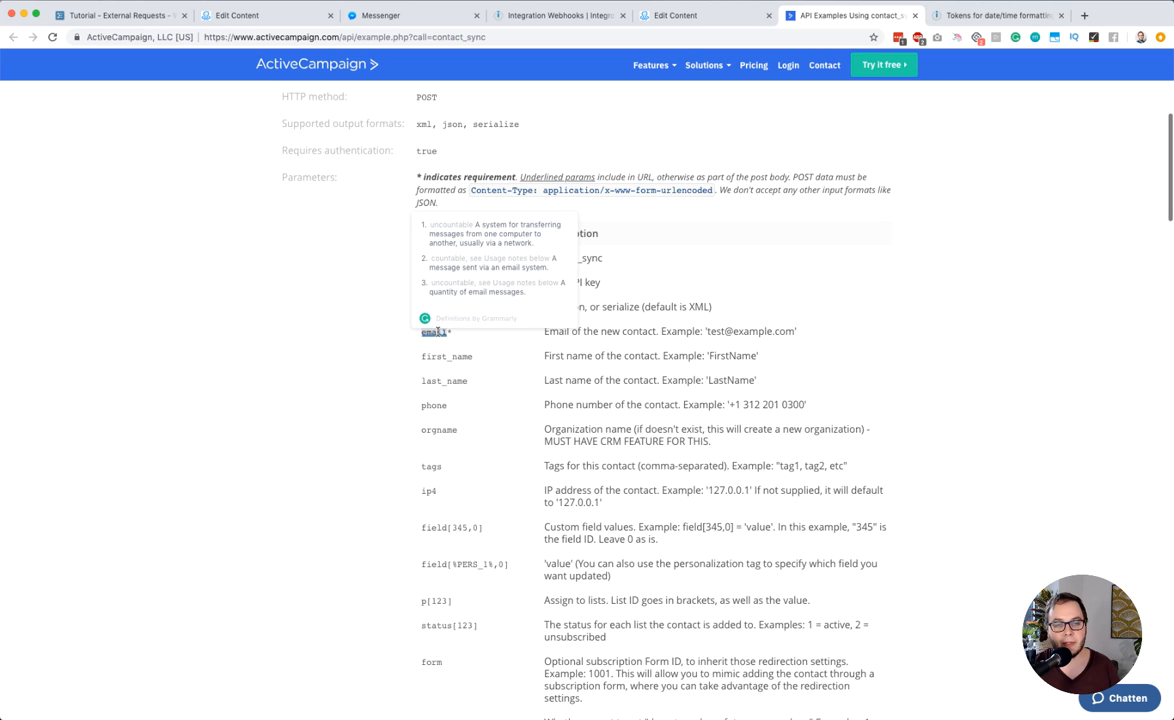
double_click(442, 356)
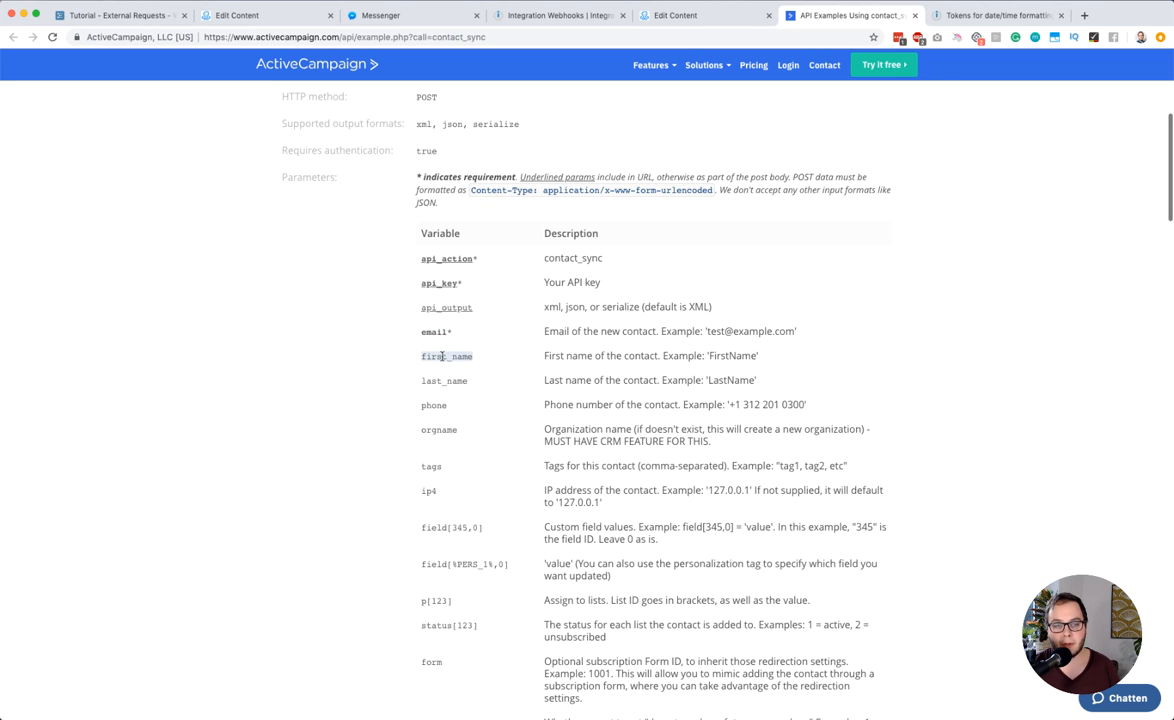
left_click(443, 356)
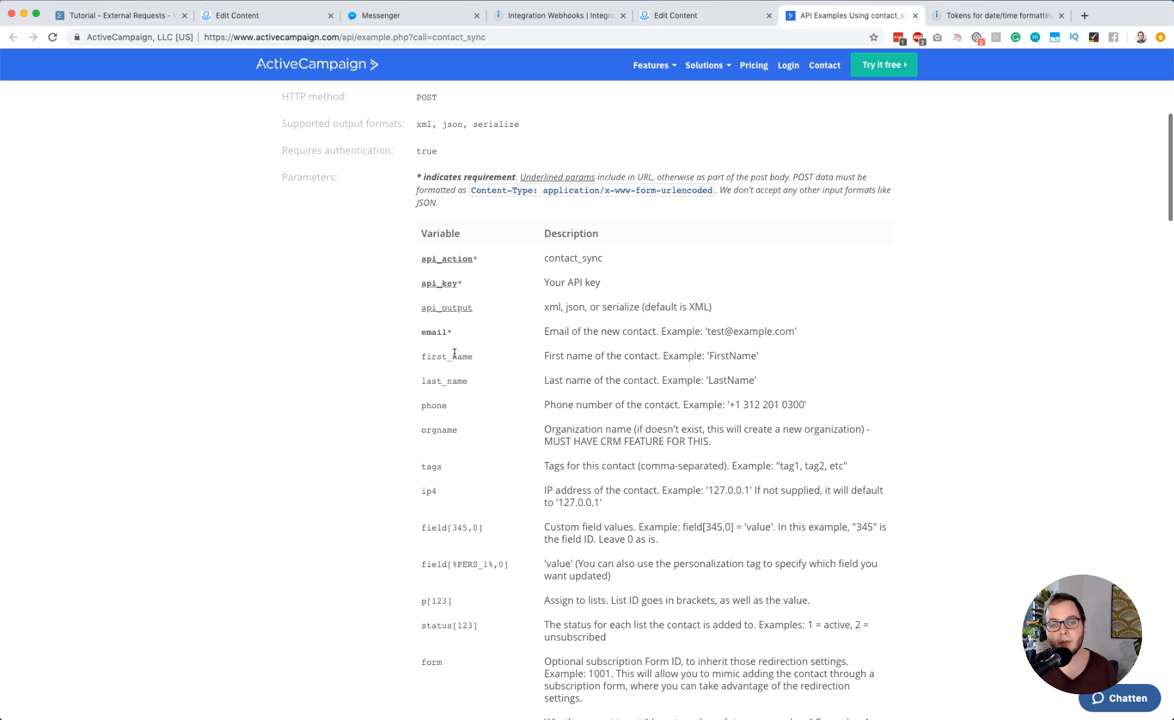
Back in ManyChat, review the body's first_name field with its First Name variable and the p[1] line, and save the contact sync request
left_click(257, 20)
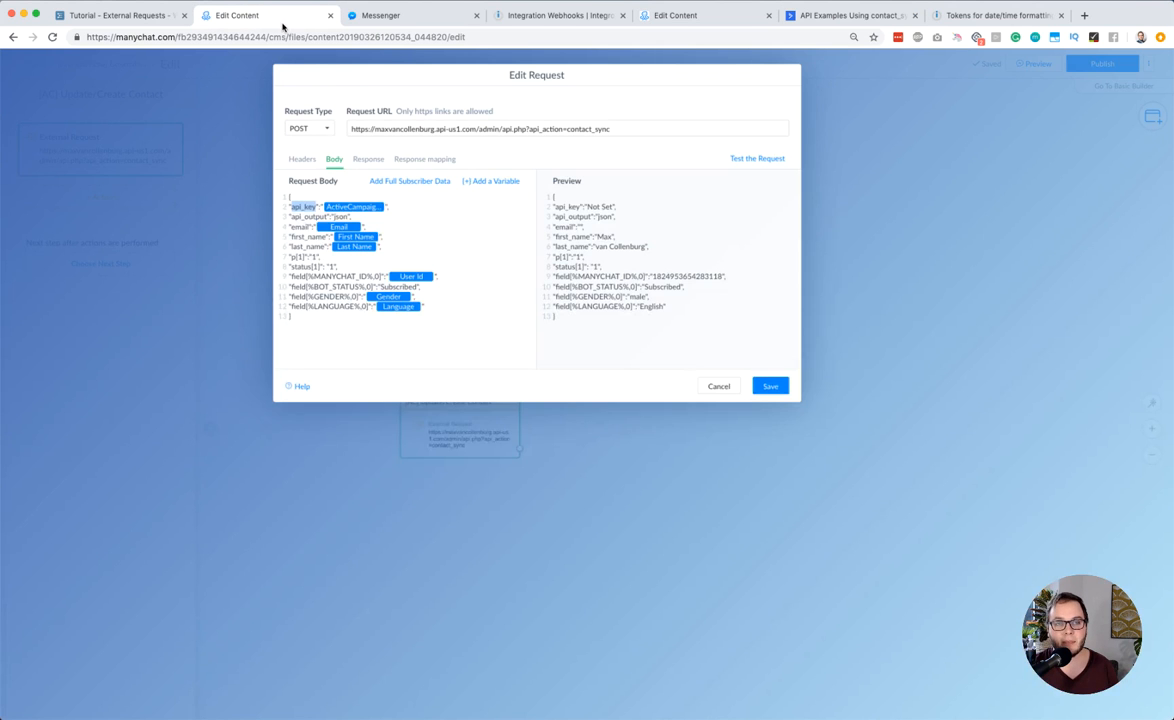
double_click(296, 237)
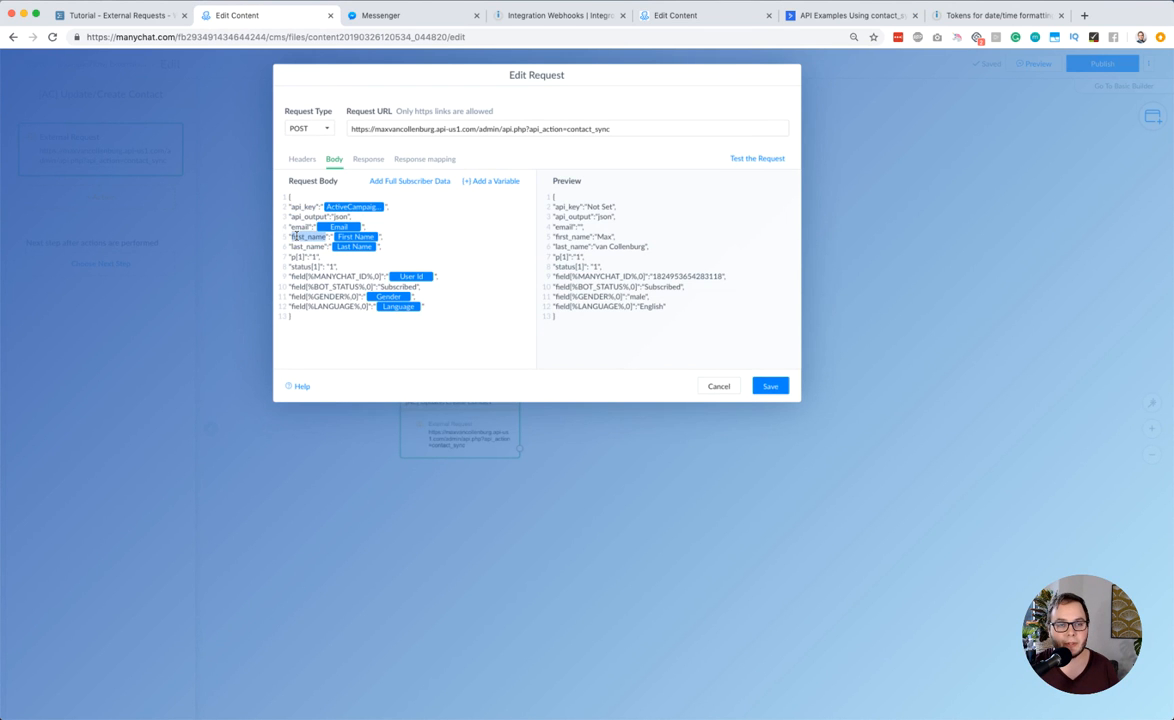
scroll(296, 237, "up", 5)
left_click(325, 237)
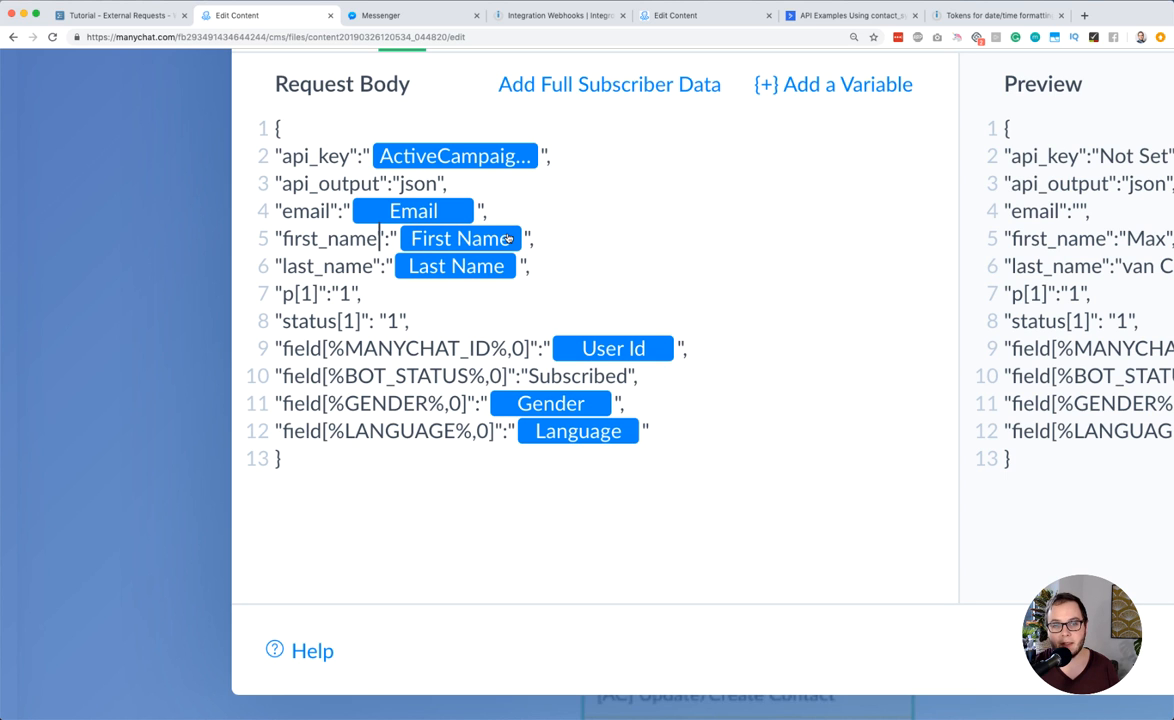
scroll(508, 238, "down", 5)
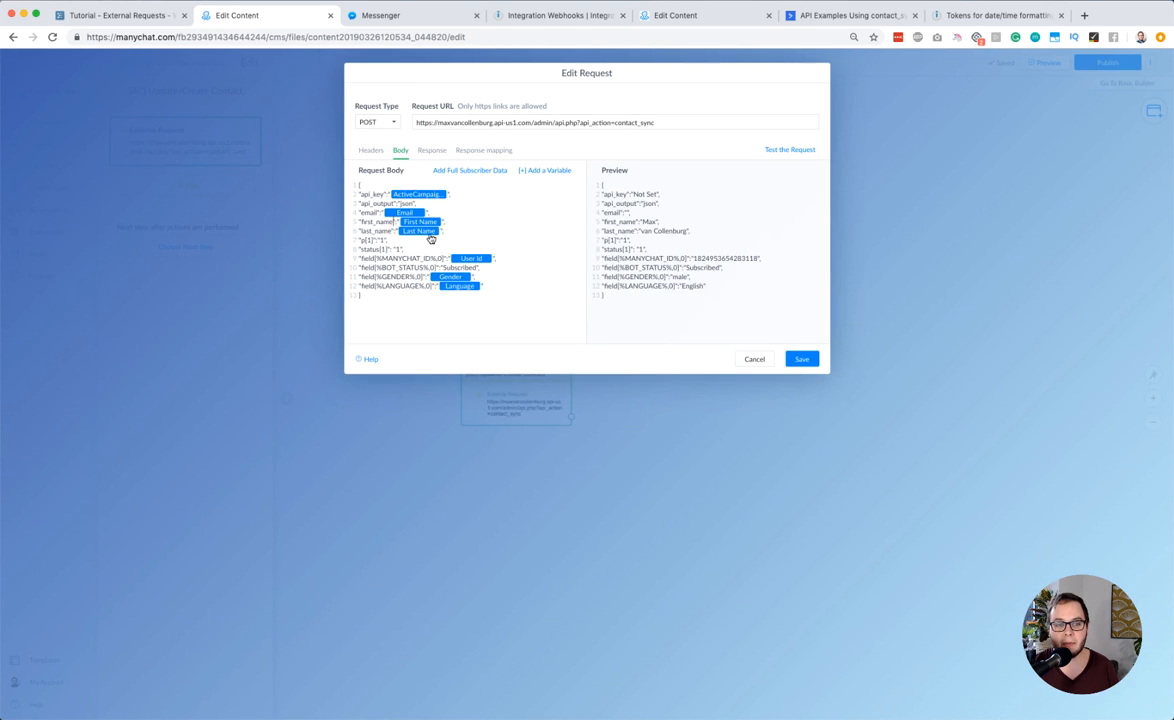
triple_click(376, 240)
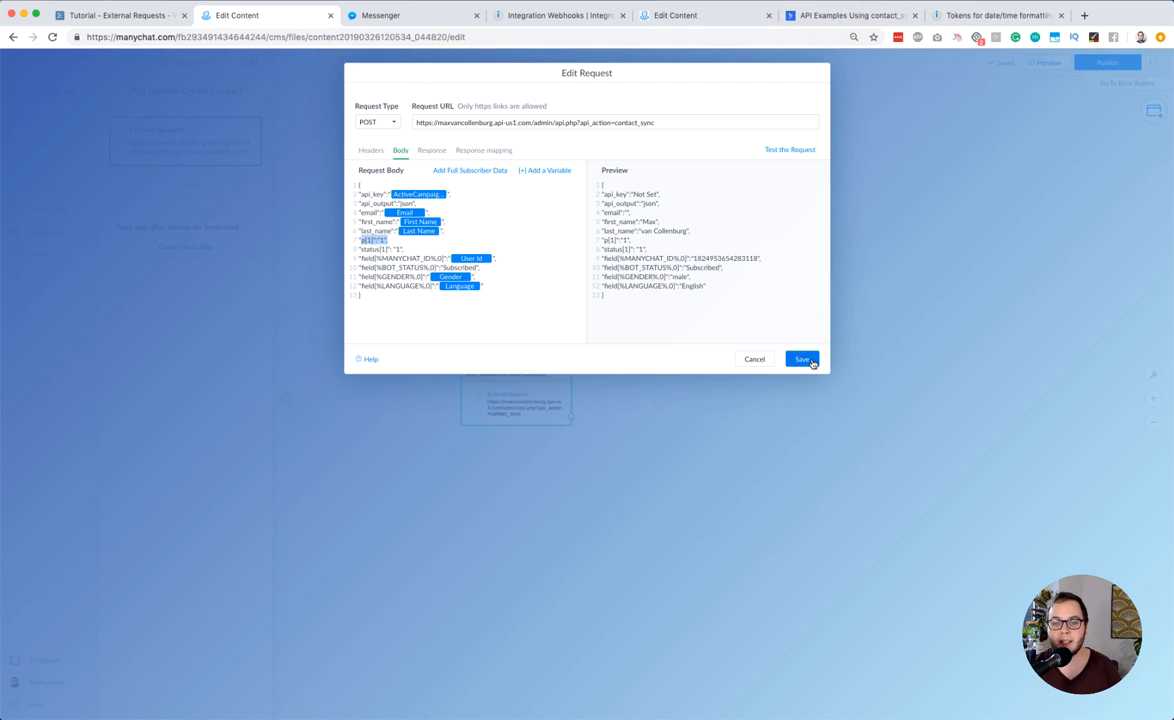
left_click(803, 359)
left_click(128, 18)
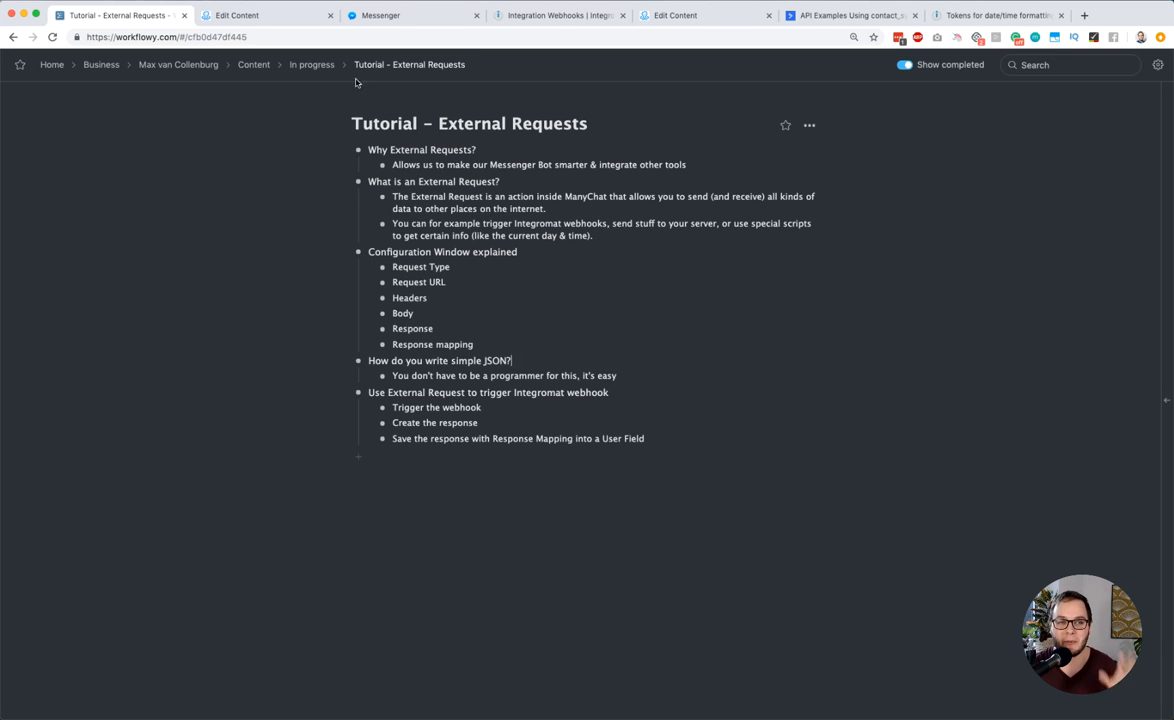
left_click(260, 15)
left_click_drag(418, 252, 432, 490)
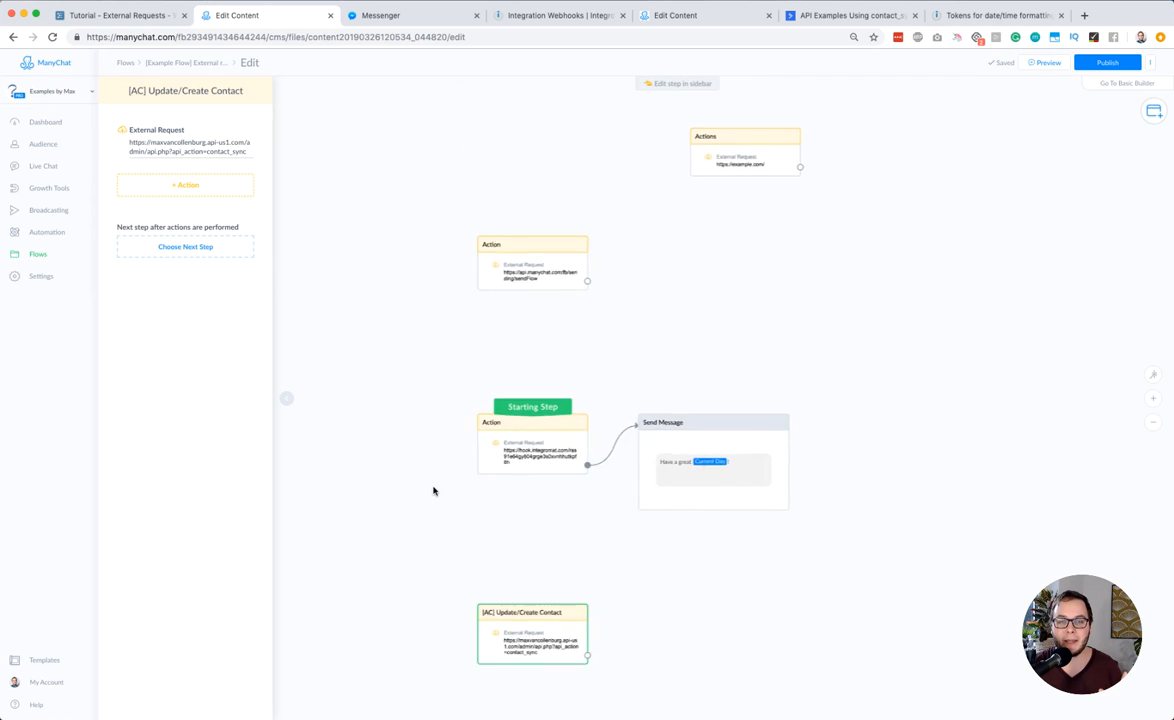
scroll(477, 348, "down", 5)
scroll(475, 373, "up", 5)
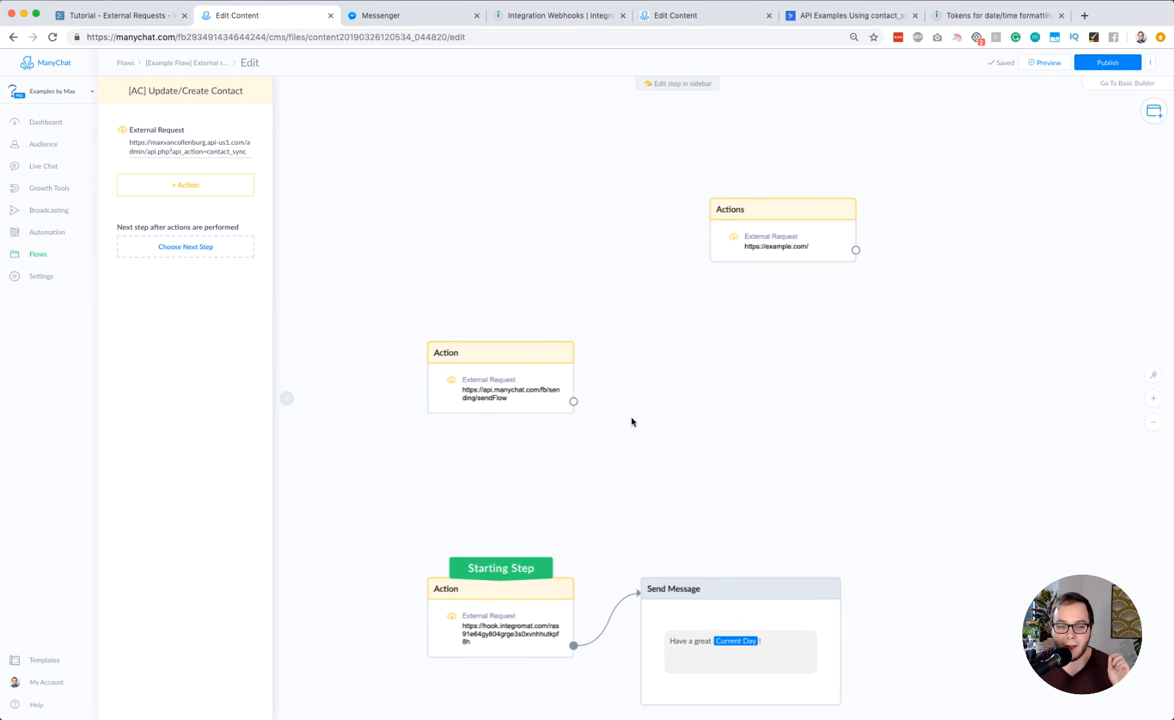
left_click_drag(700, 204, 642, 241)
left_click(680, 254)
left_click(162, 130)
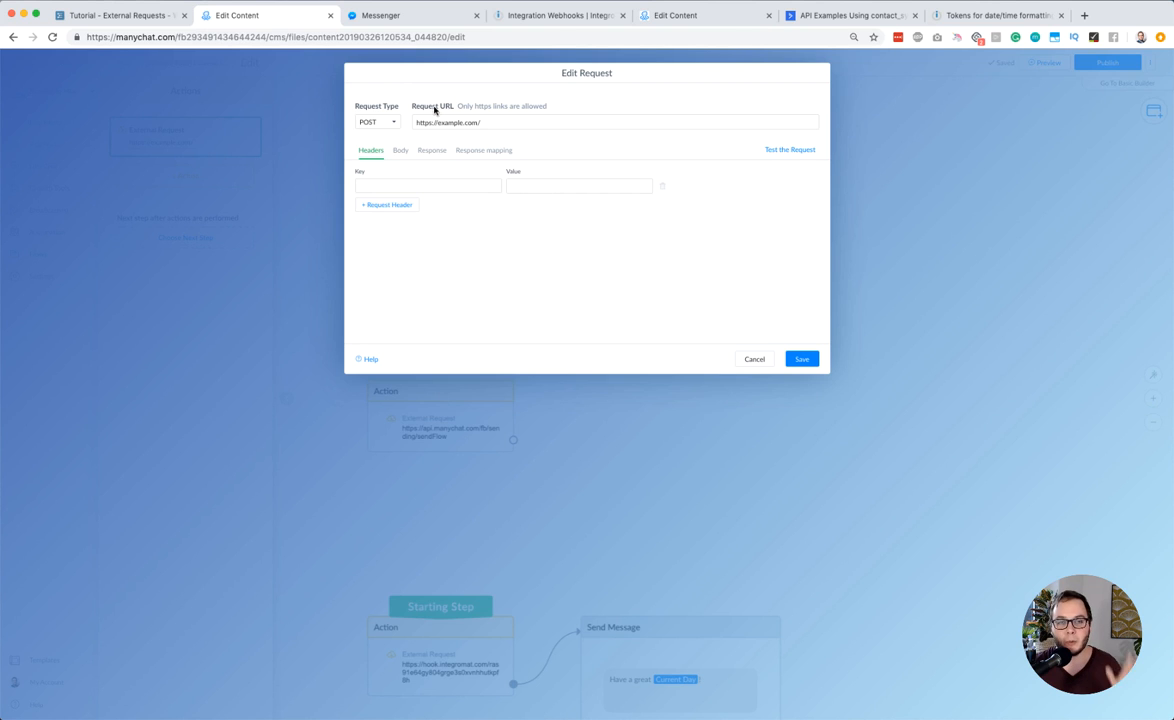
Examine the example request's type options and the first_name line of its request body
left_click(372, 119)
left_click(381, 107)
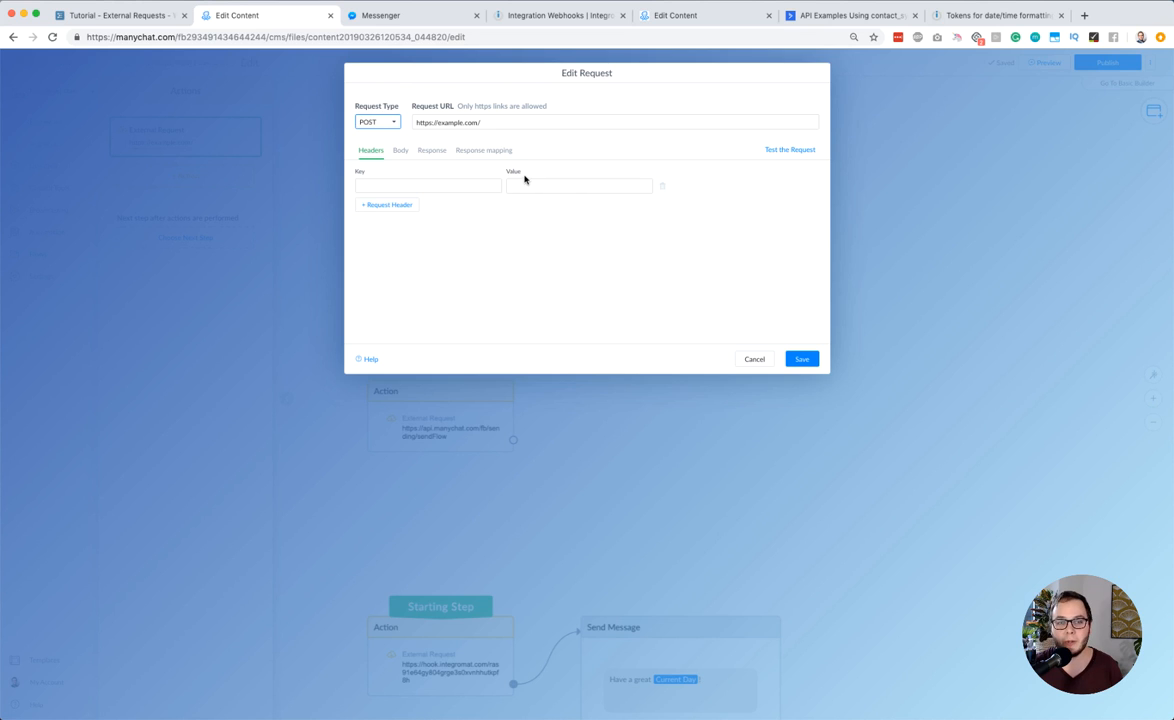
left_click(399, 153)
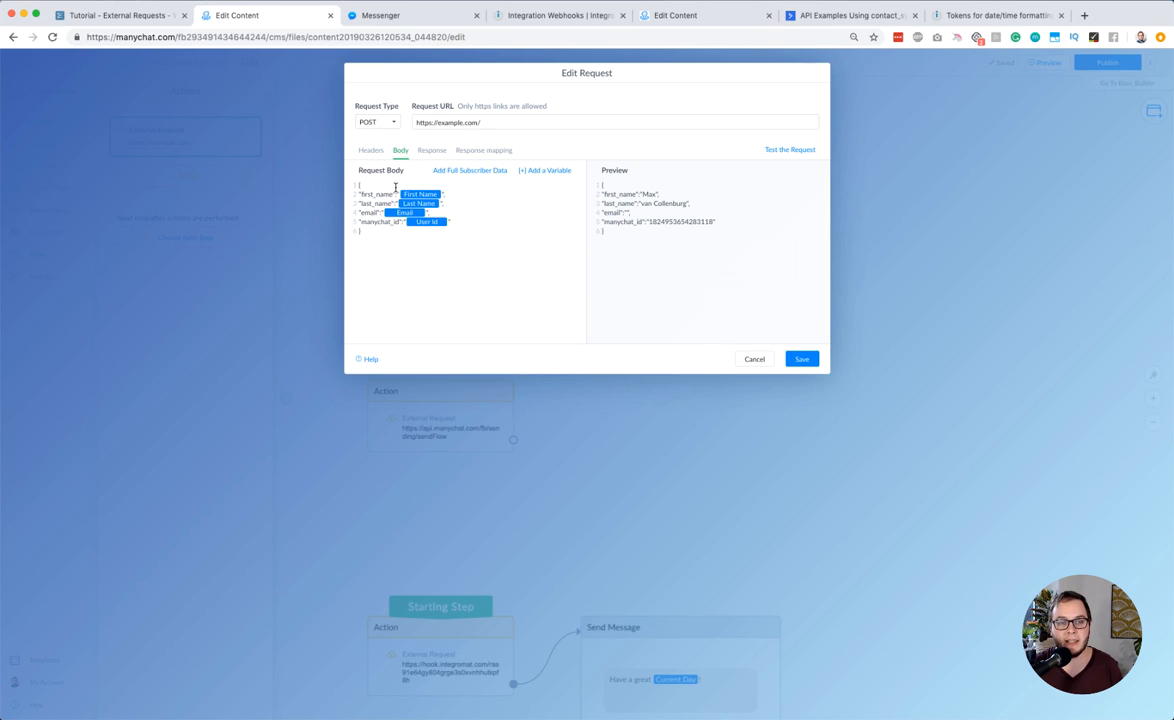
left_click_drag(395, 192, 353, 192)
left_click(390, 192)
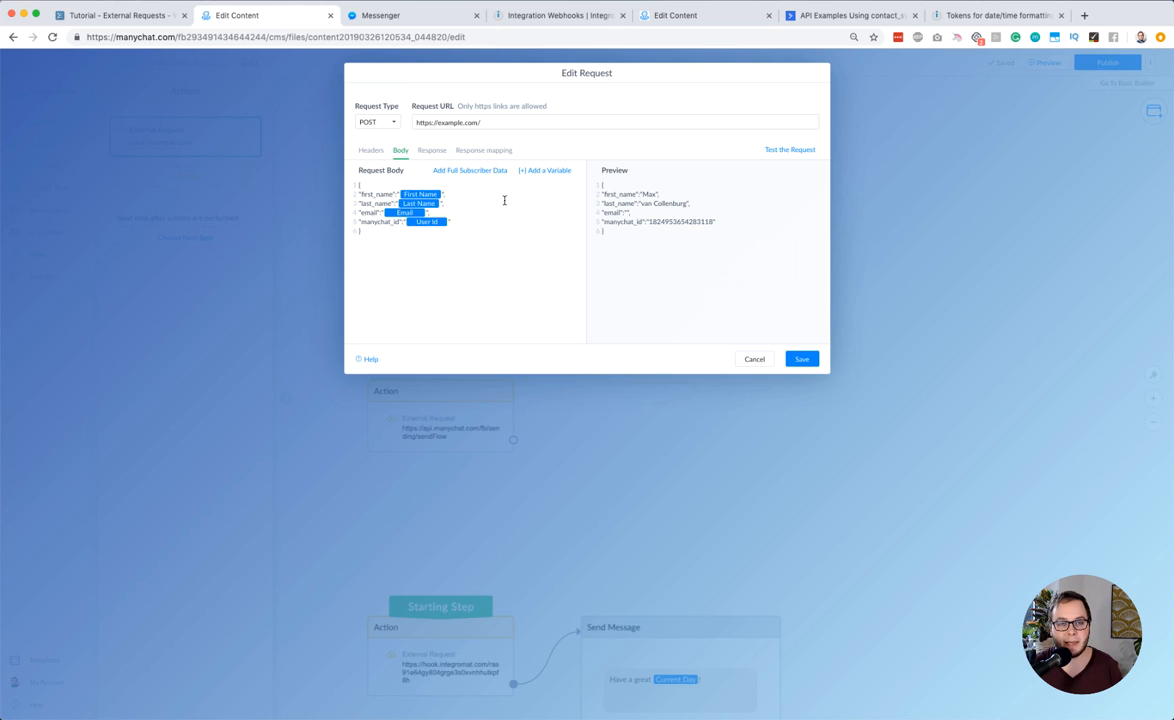
left_click(431, 151)
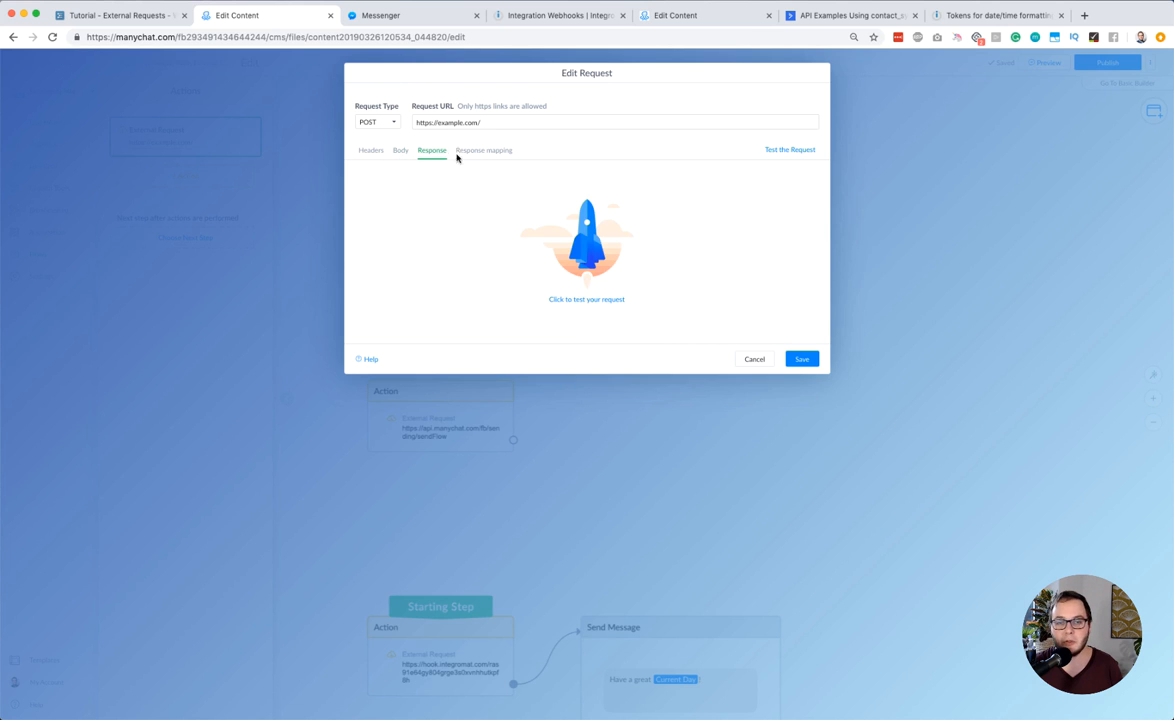
left_click(595, 268)
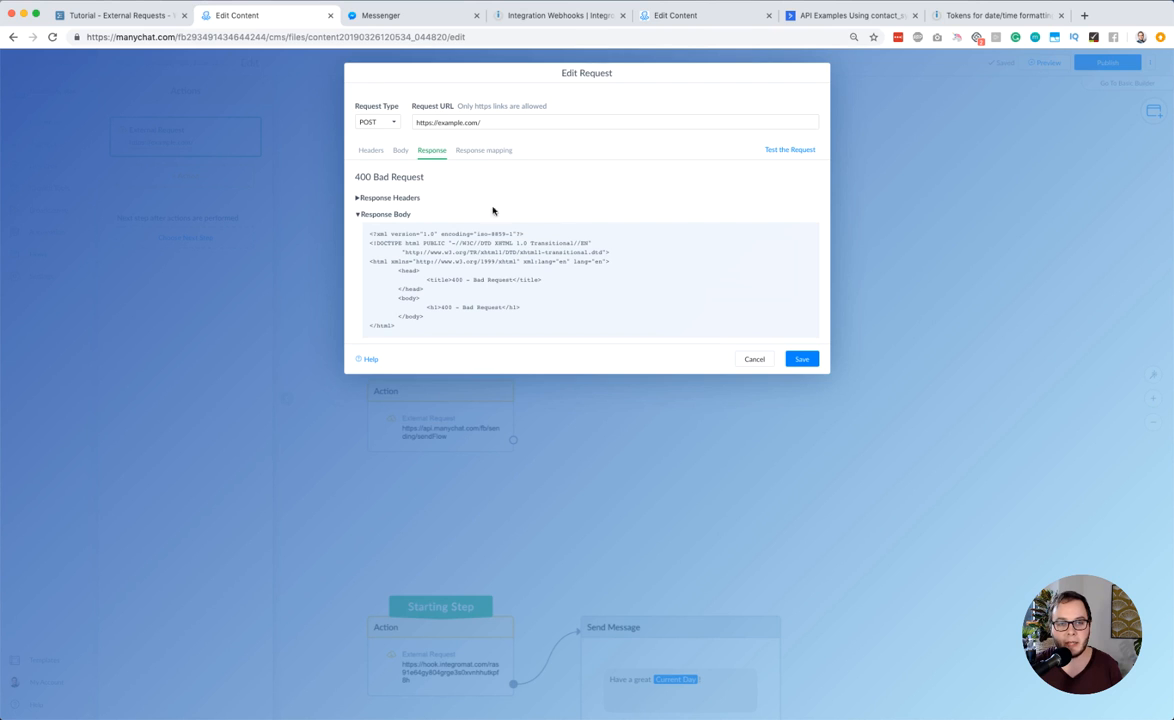
scroll(496, 260, "down", 5)
scroll(496, 260, "up", 3)
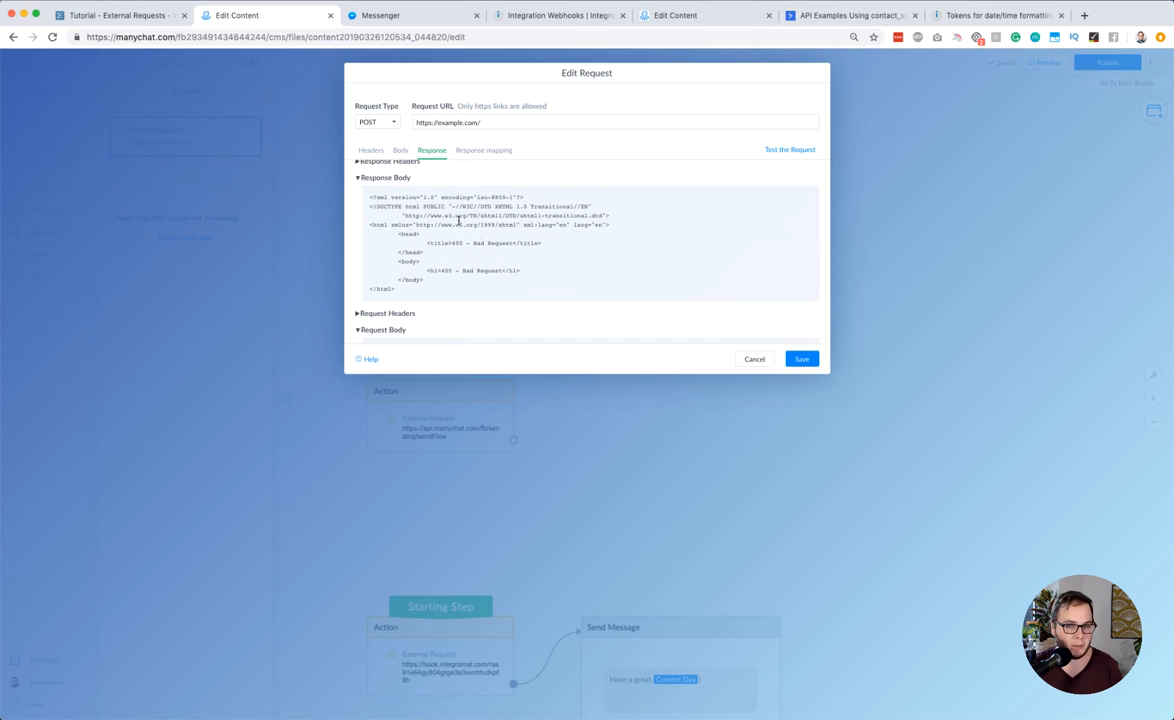
scroll(462, 231, "up", 2)
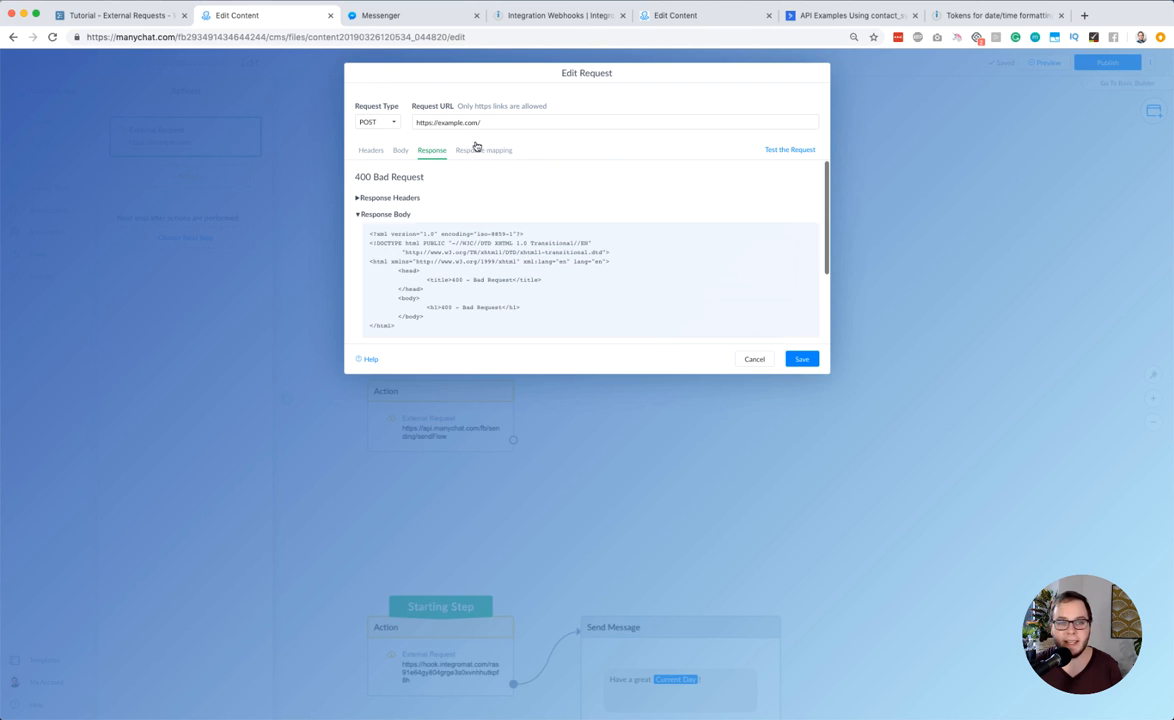
Review the response mapping of $.join_url to the Webinar Unique URL custom field and save the example request
left_click(477, 150)
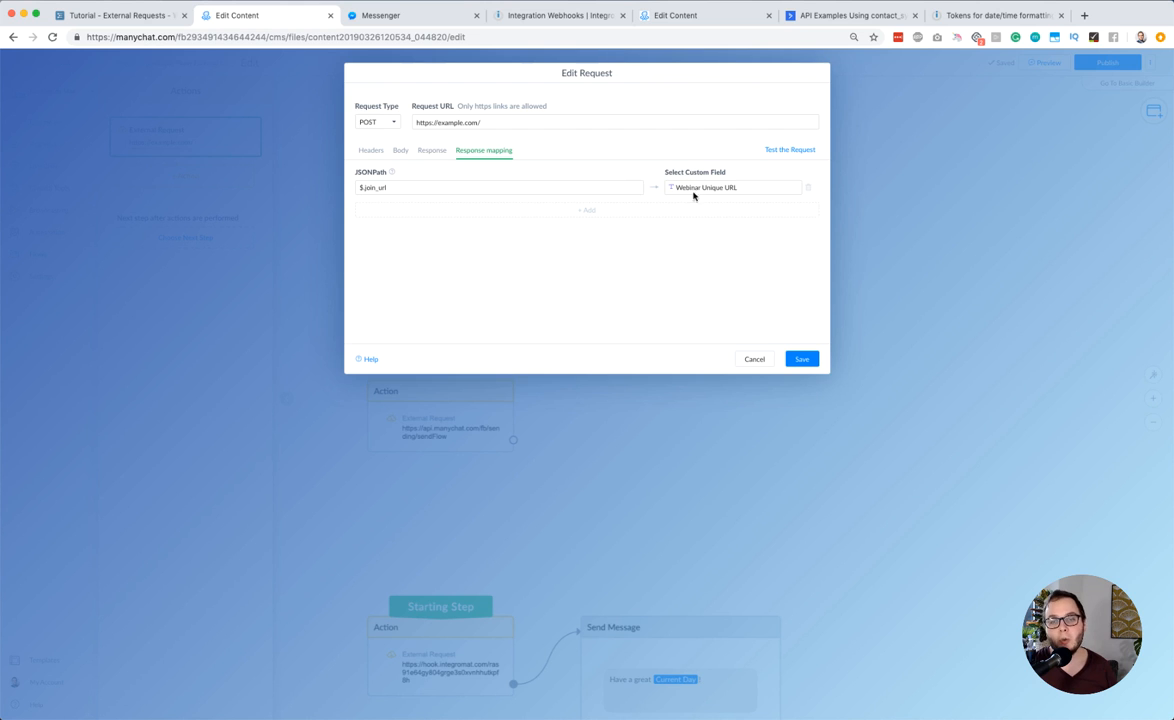
left_click(800, 359)
Open the Starting Step's Integromat webhook request and examine the $.current_day JSONPath in its response mapping
scroll(720, 343, "down", 4)
left_click(493, 485)
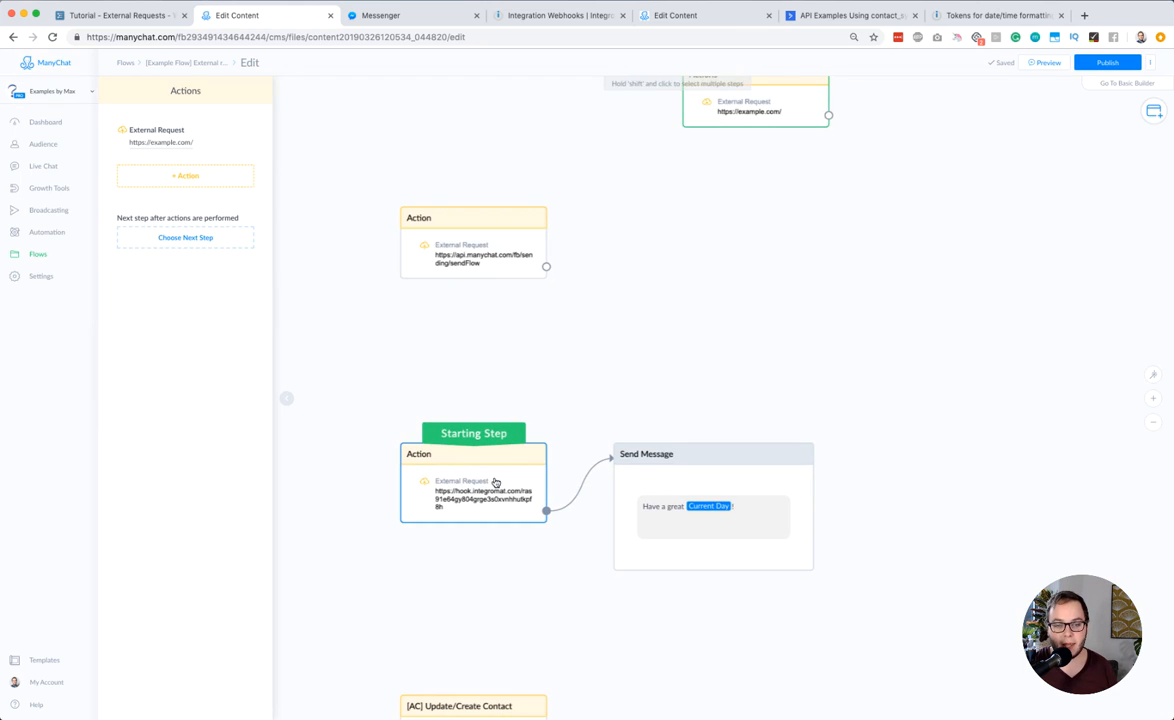
left_click(172, 137)
left_click(465, 149)
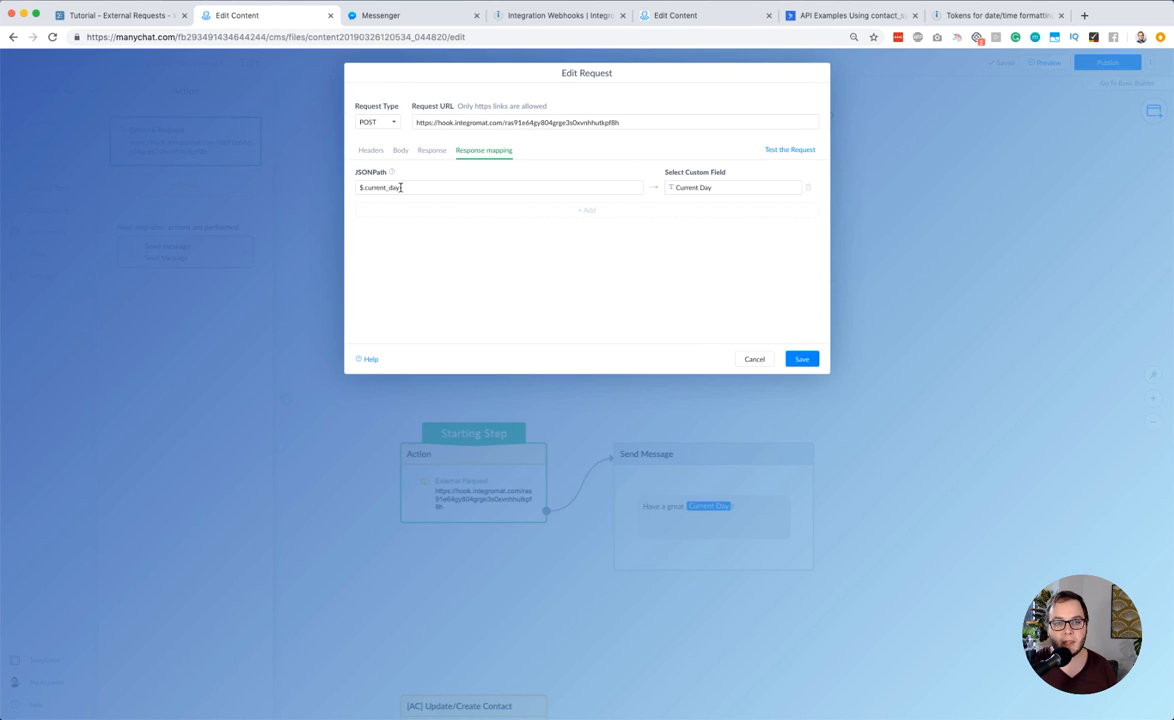
left_click(362, 187)
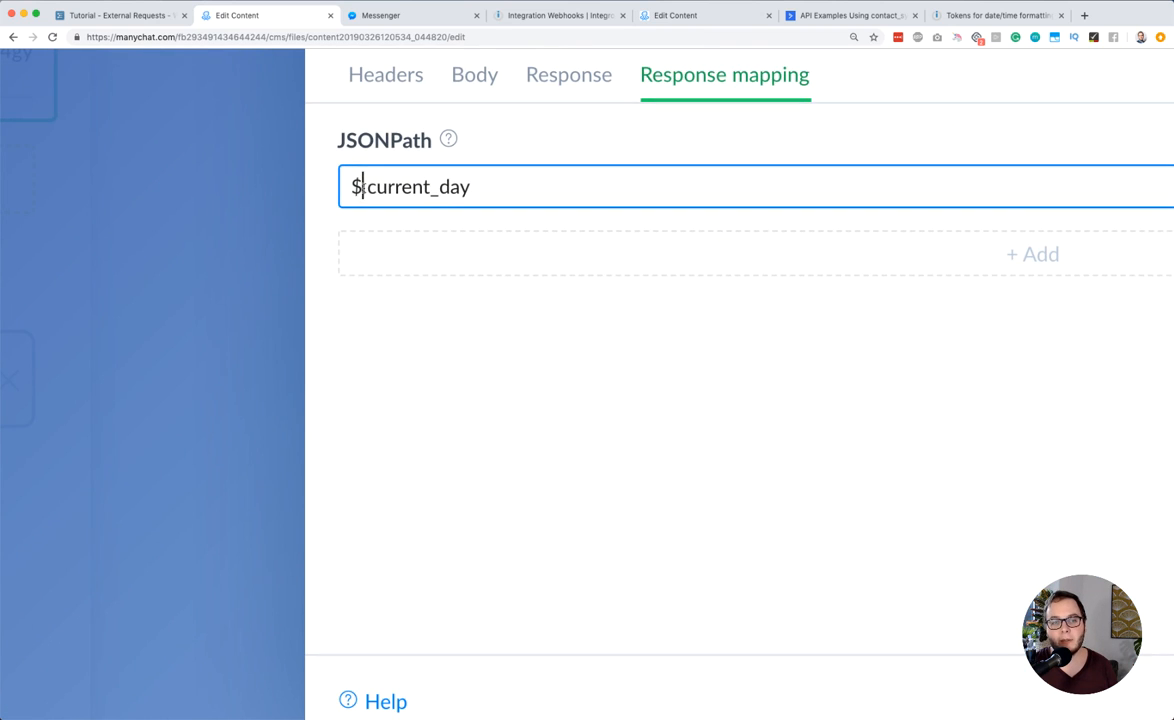
type(".")
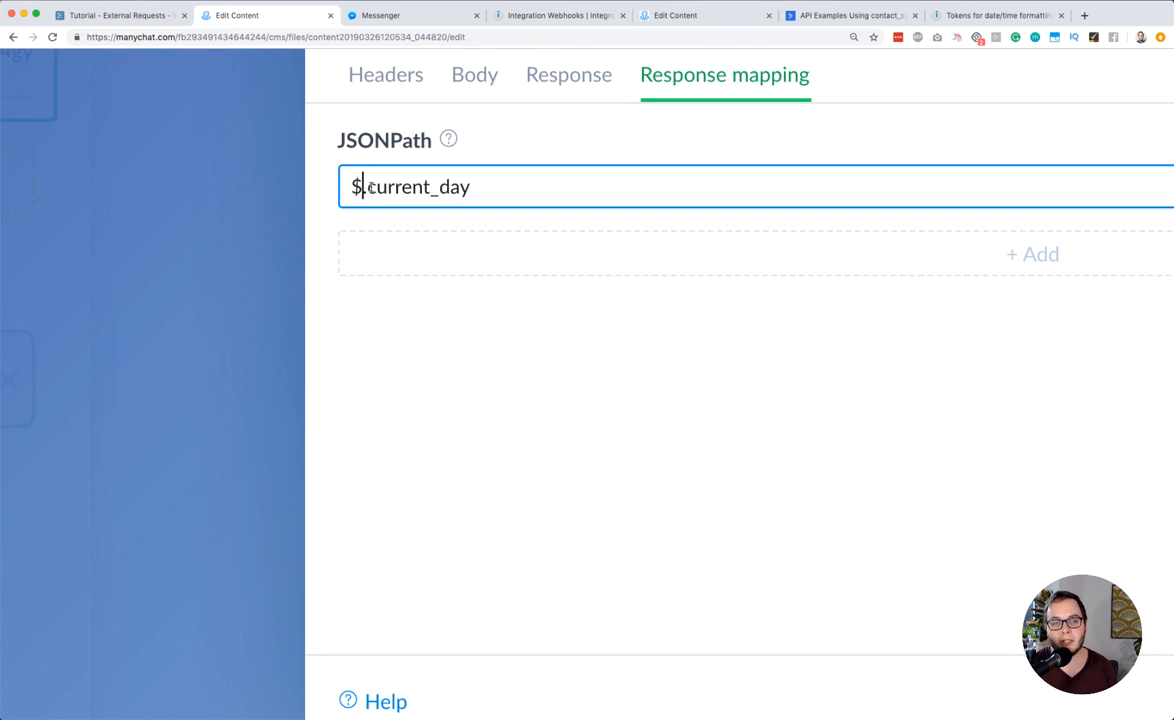
scroll(385, 187, "up", 1)
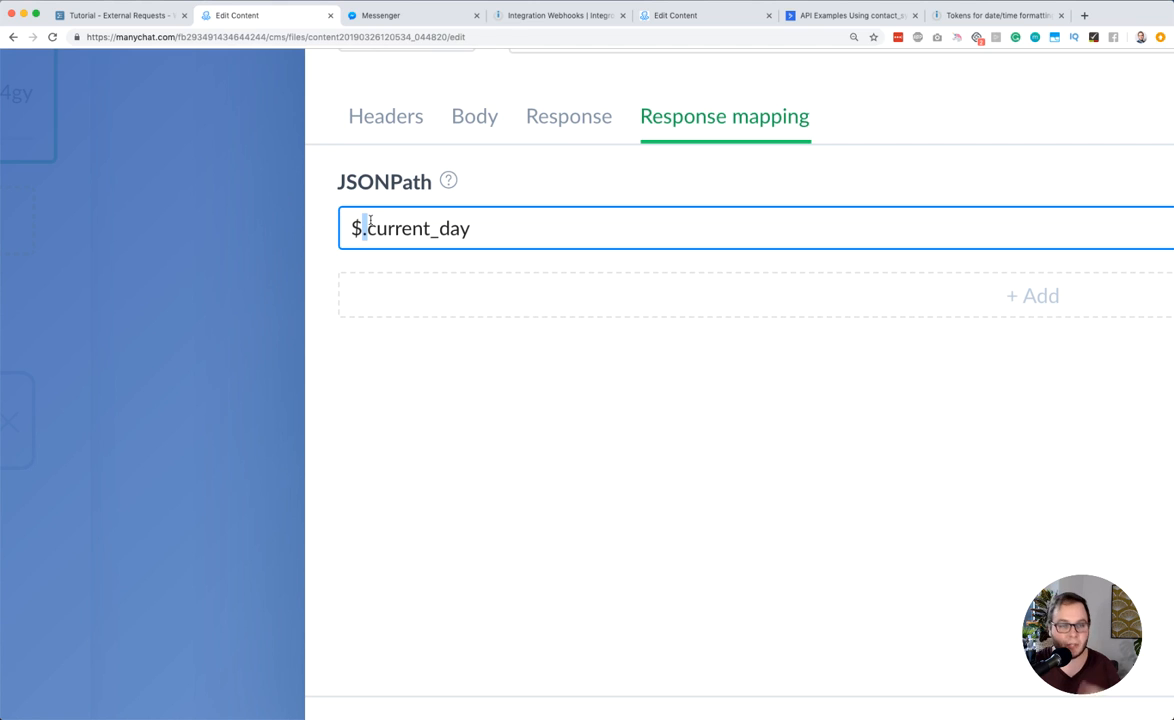
left_click(370, 222)
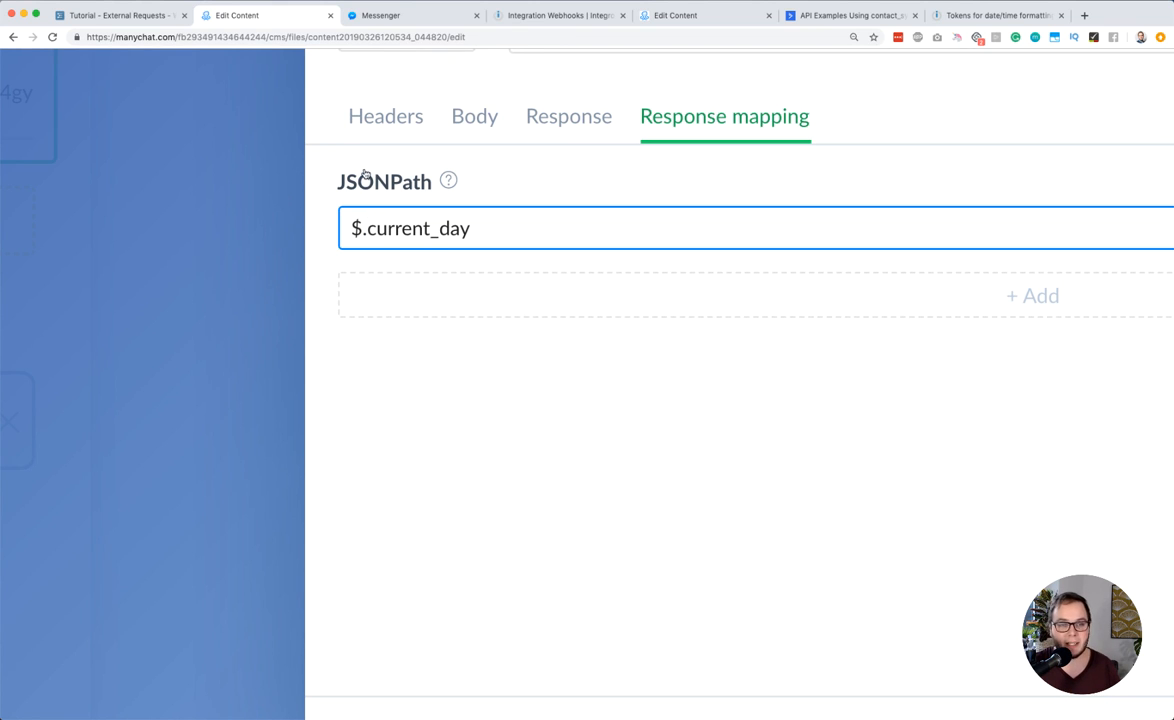
Try adding extra dots before current_day in the JSONPath, and remove them again
type(".")
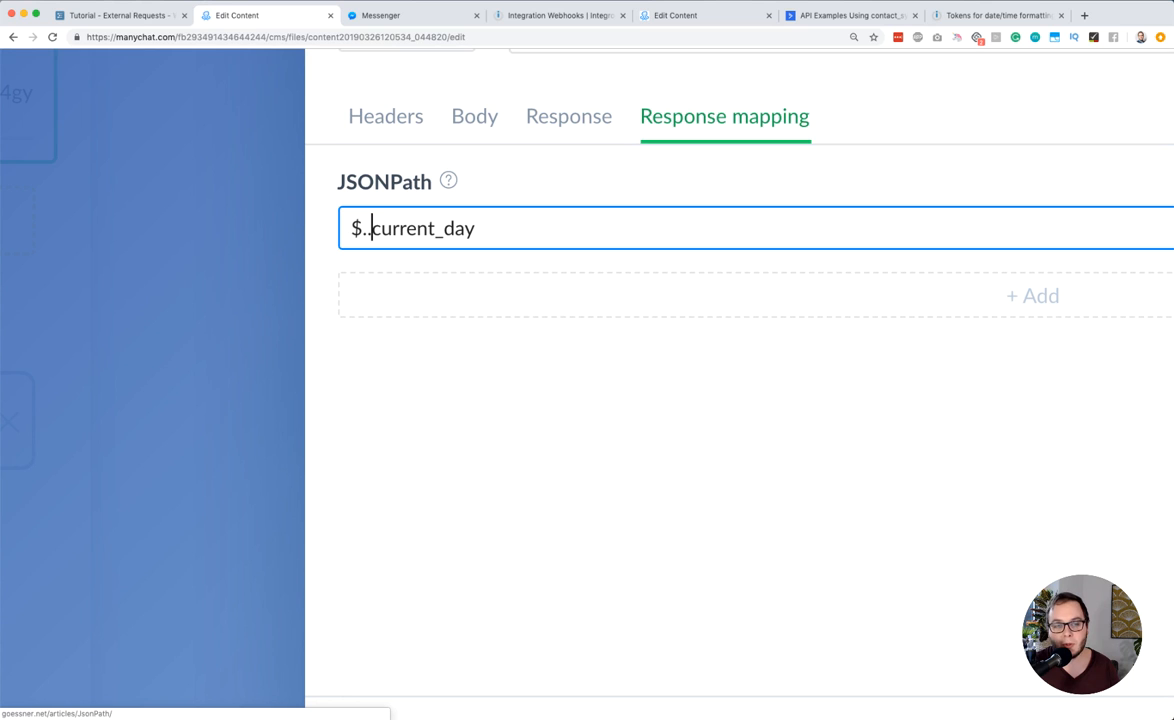
type(".")
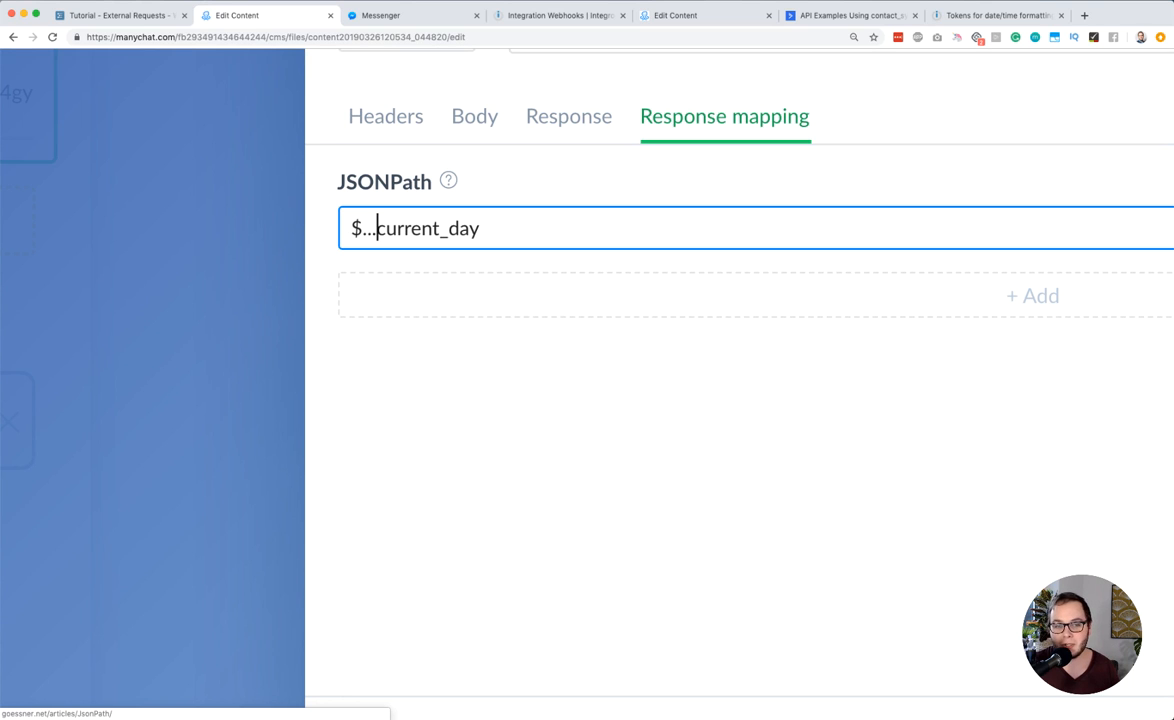
type(".")
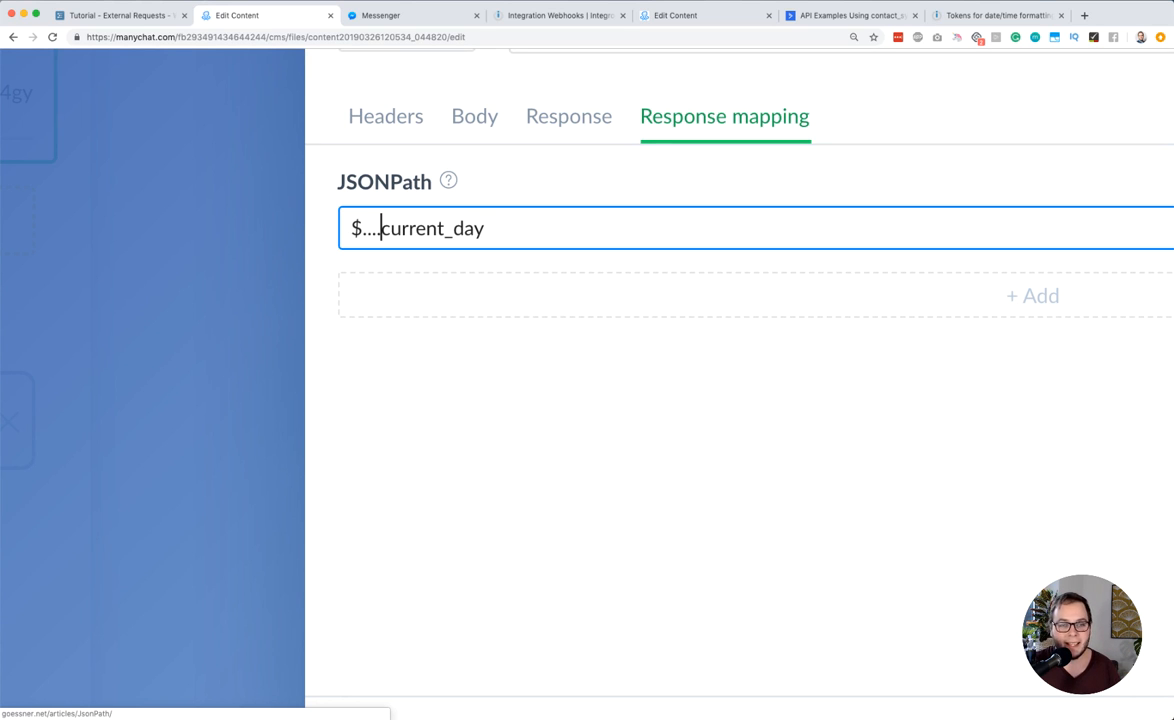
key("BackSpace")
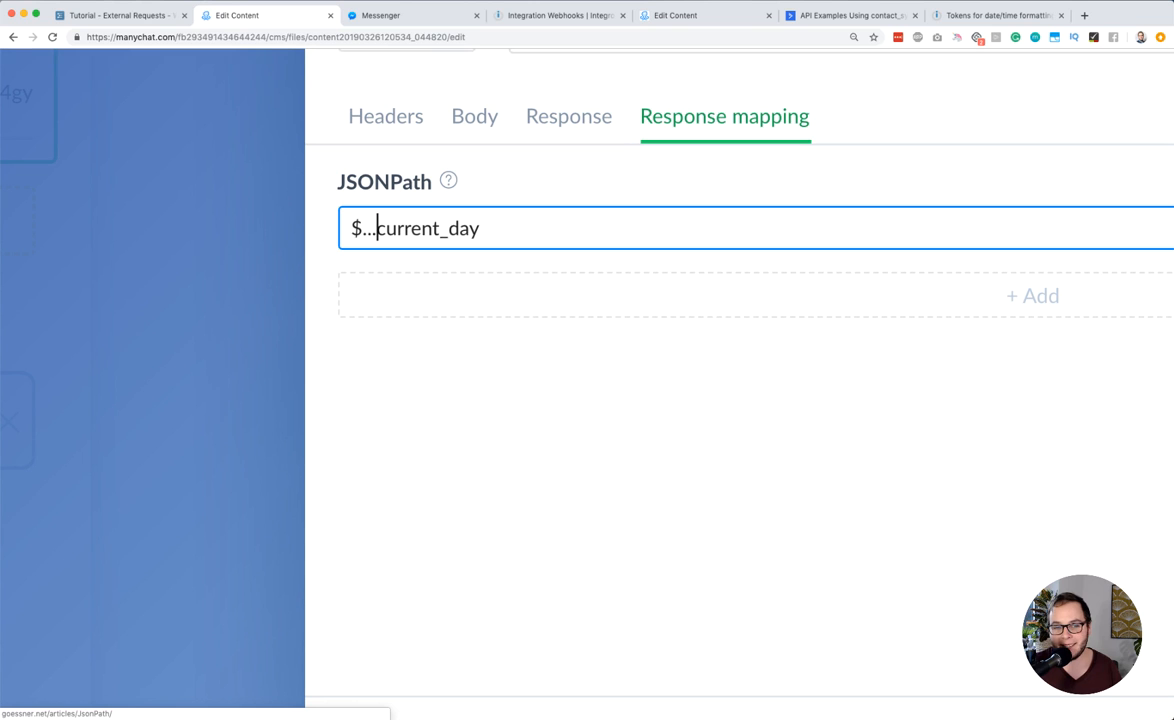
key("BackSpace")
key("BackSpace")
key("super+0")
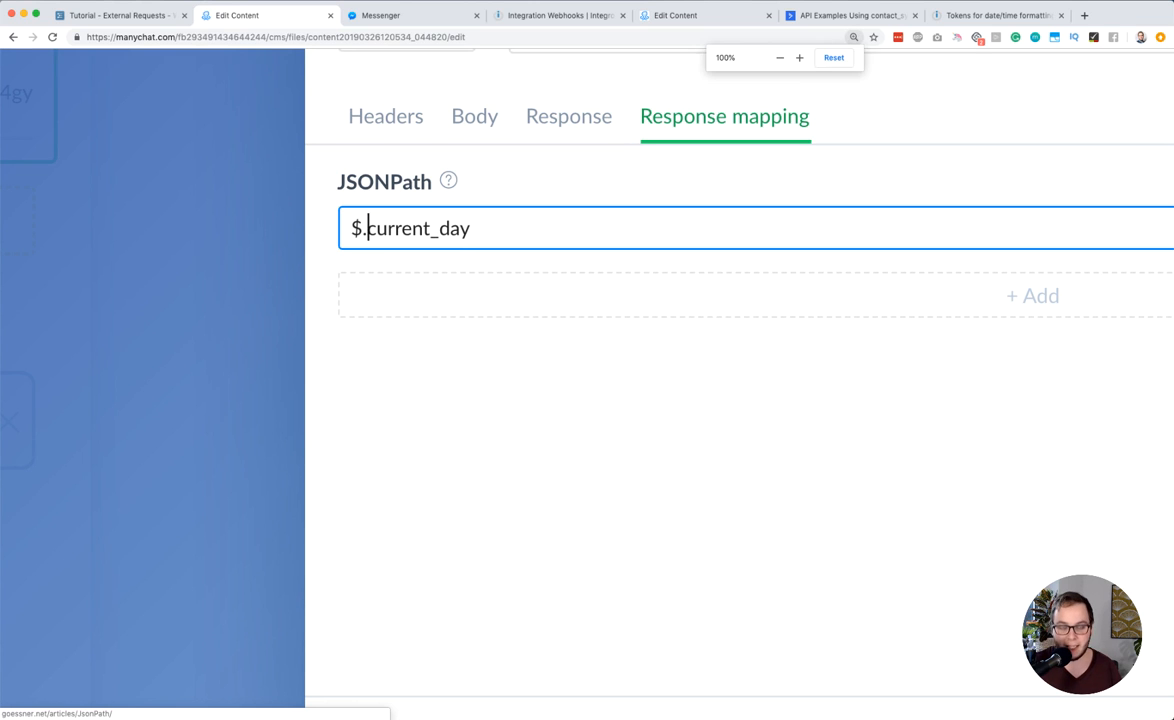
Open jsonblob.com in a new browser tab and expand the array and object nodes of the sample JSON
key("super+t")
type("json")
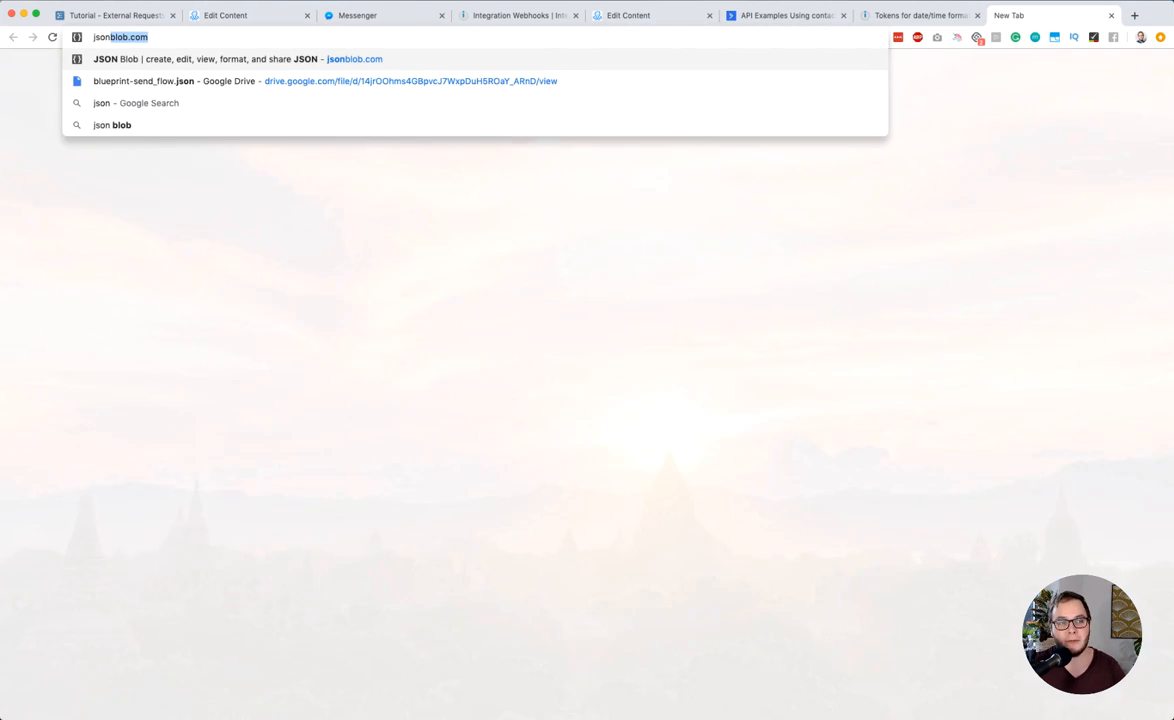
key("Return")
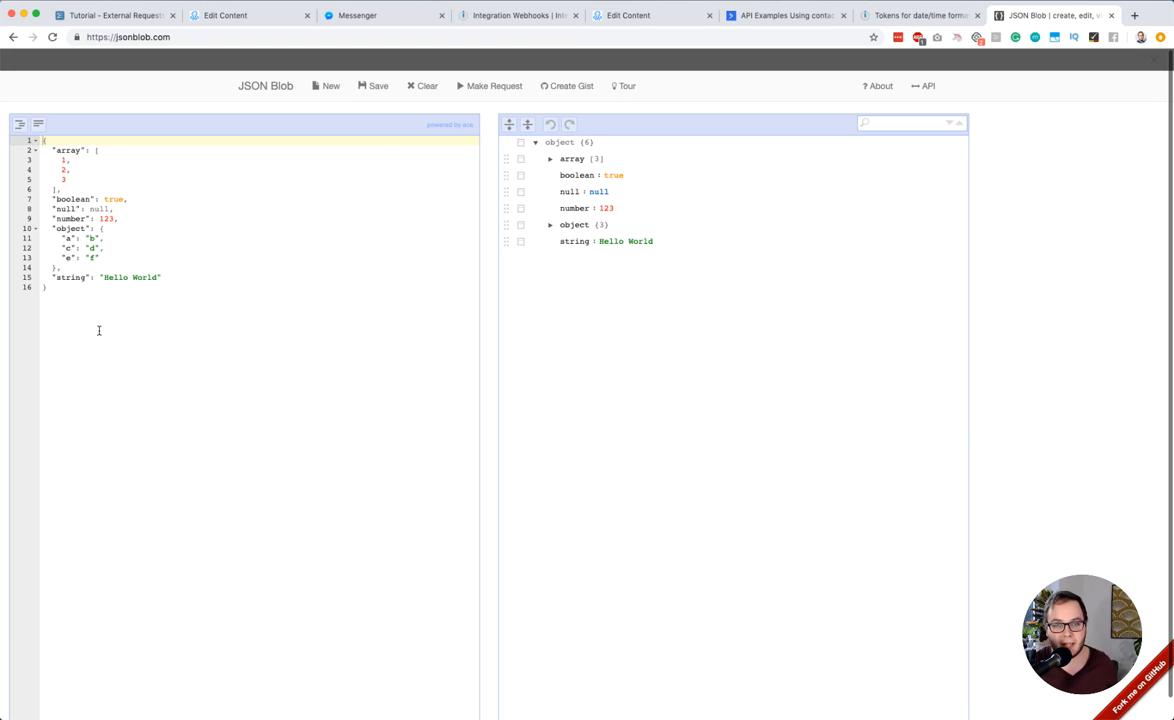
left_click(113, 299)
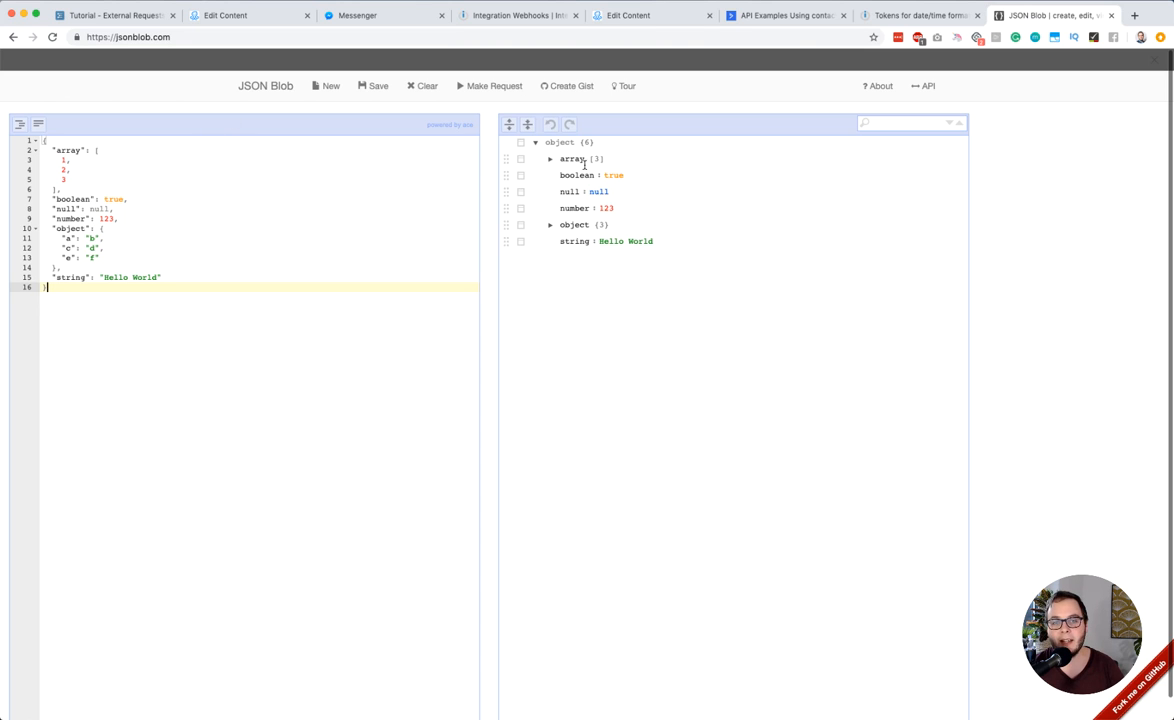
left_click(549, 224)
left_click(549, 158)
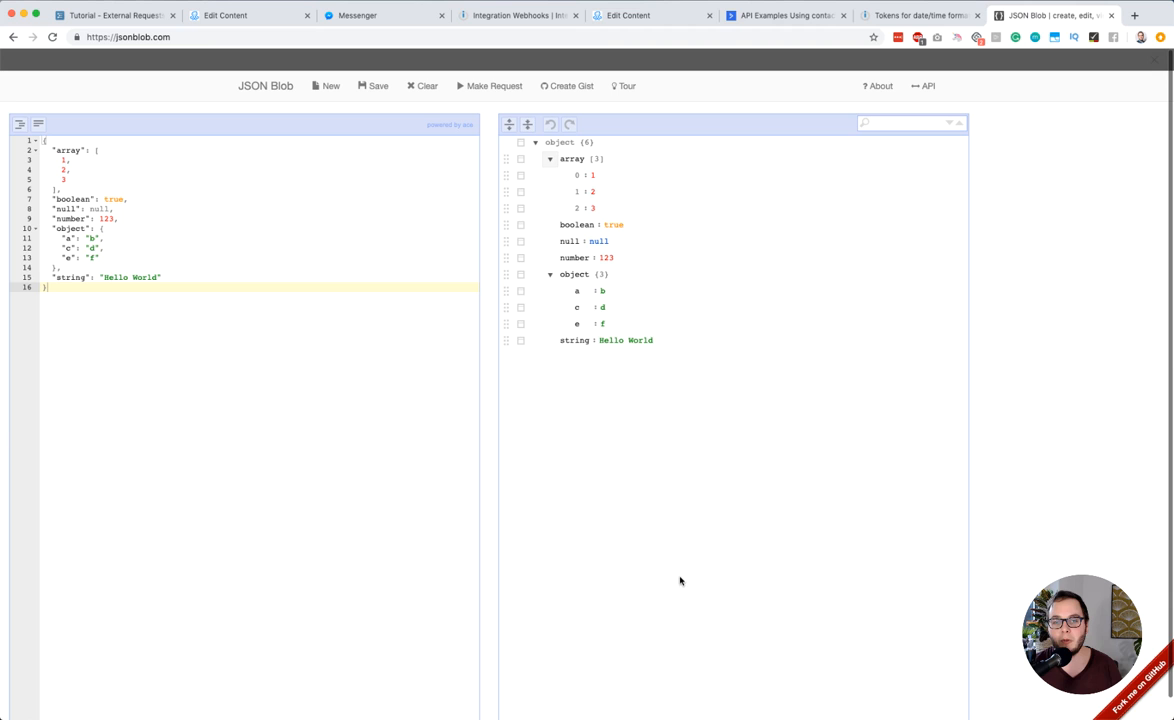
Replace the sample JSON with an object containing the key "fruit" with the value "bananas"
left_click(179, 229)
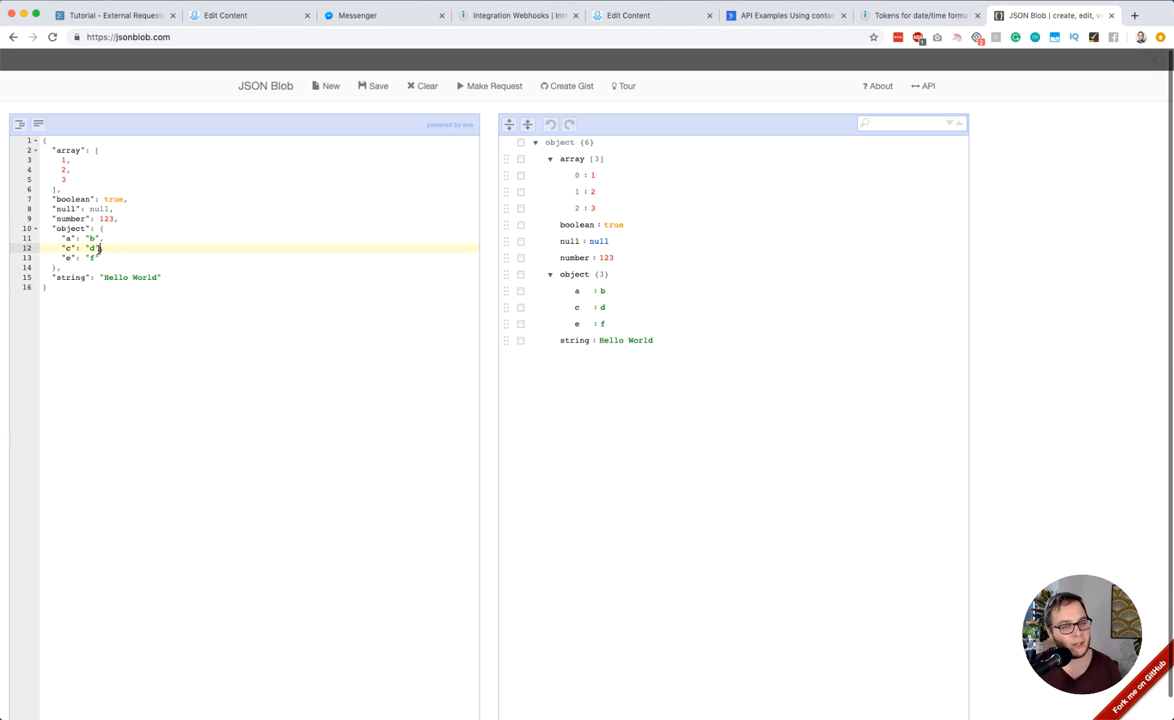
key("super+a")
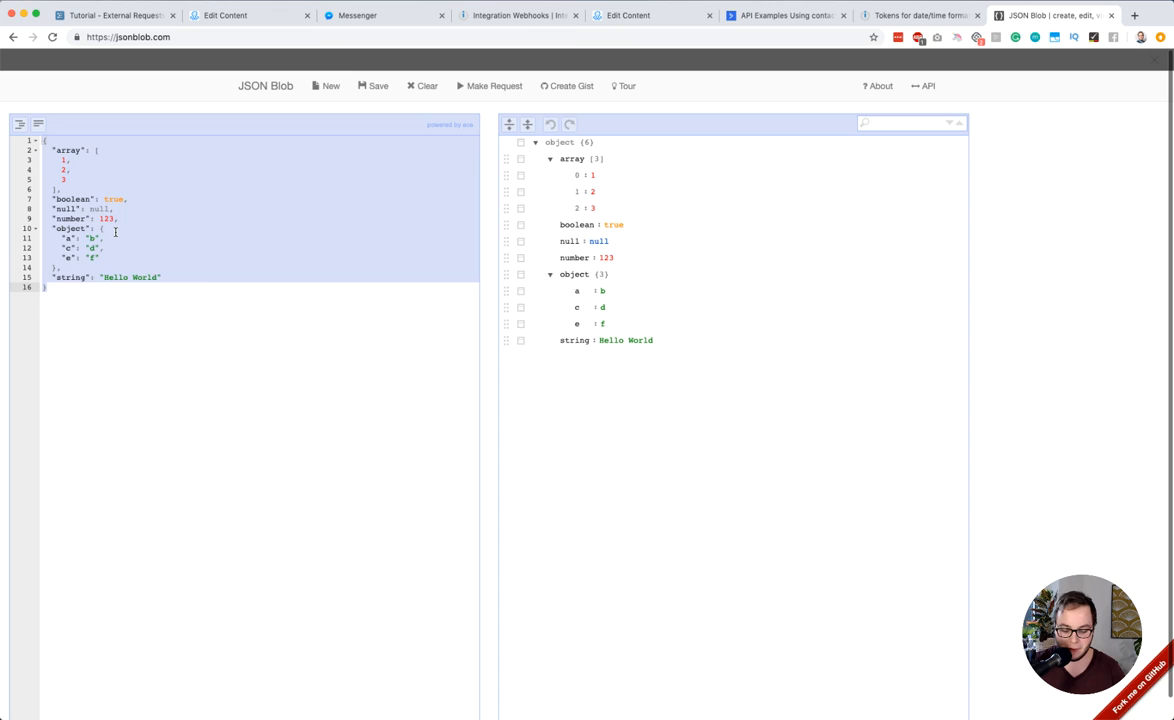
type("{")
key("super+a")
key("BackSpace")
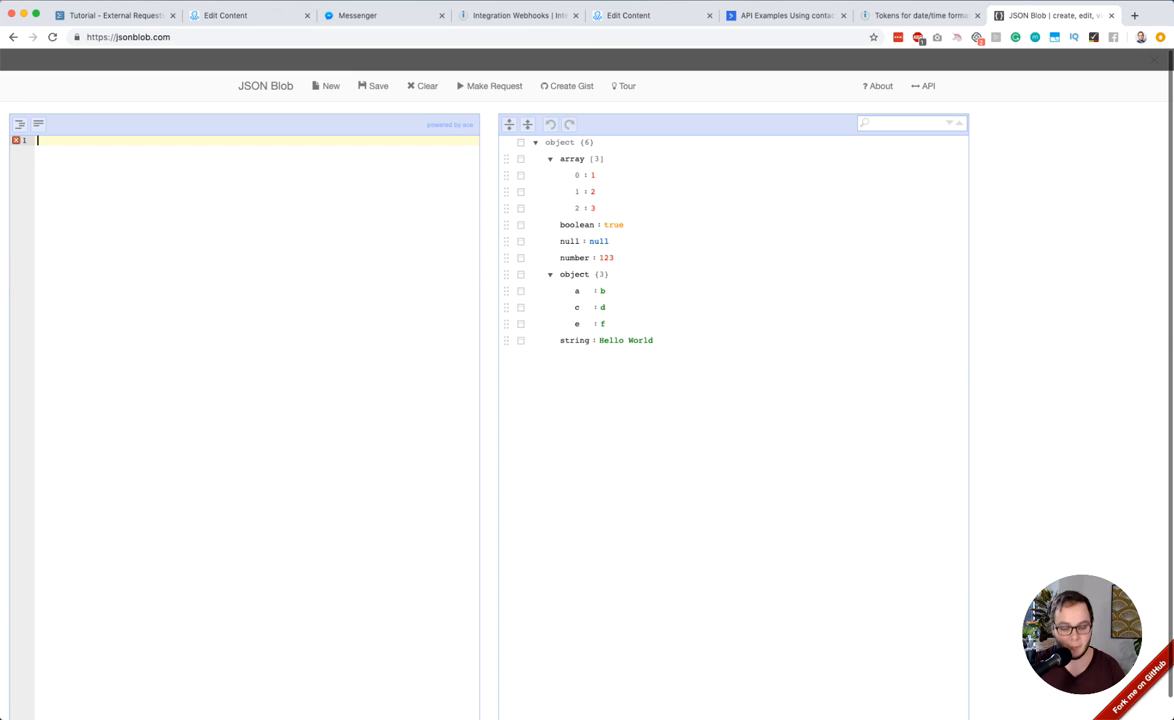
type("{")
key("Return")
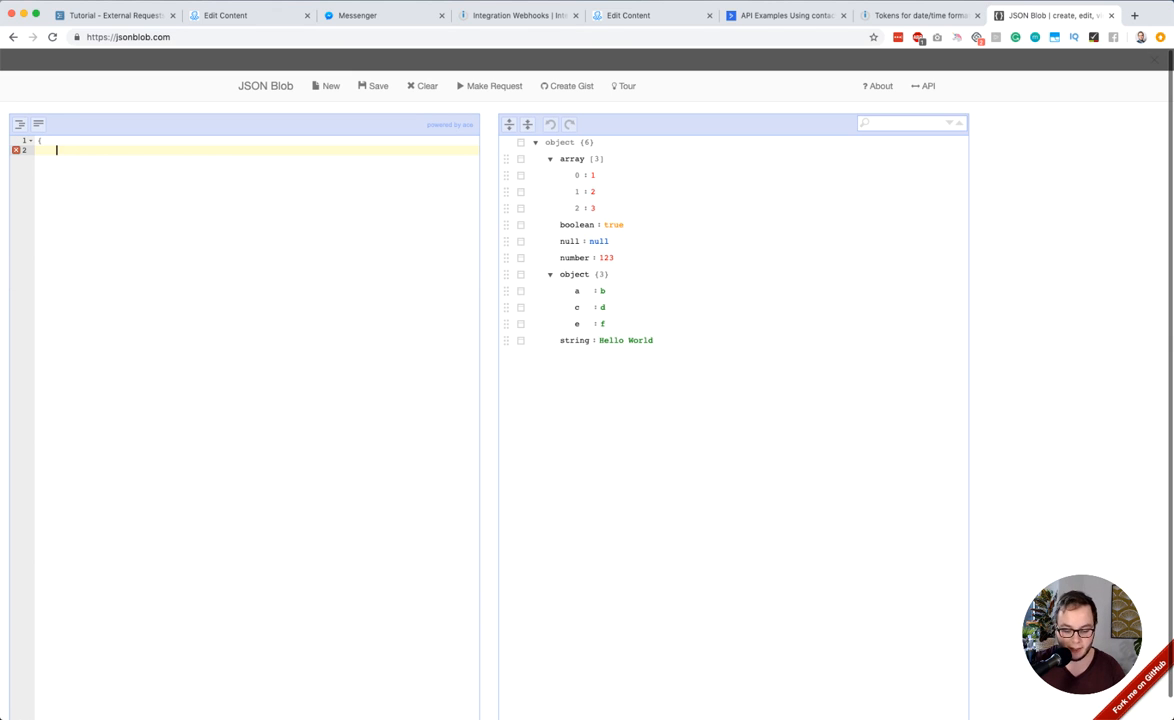
type("\"fruit")
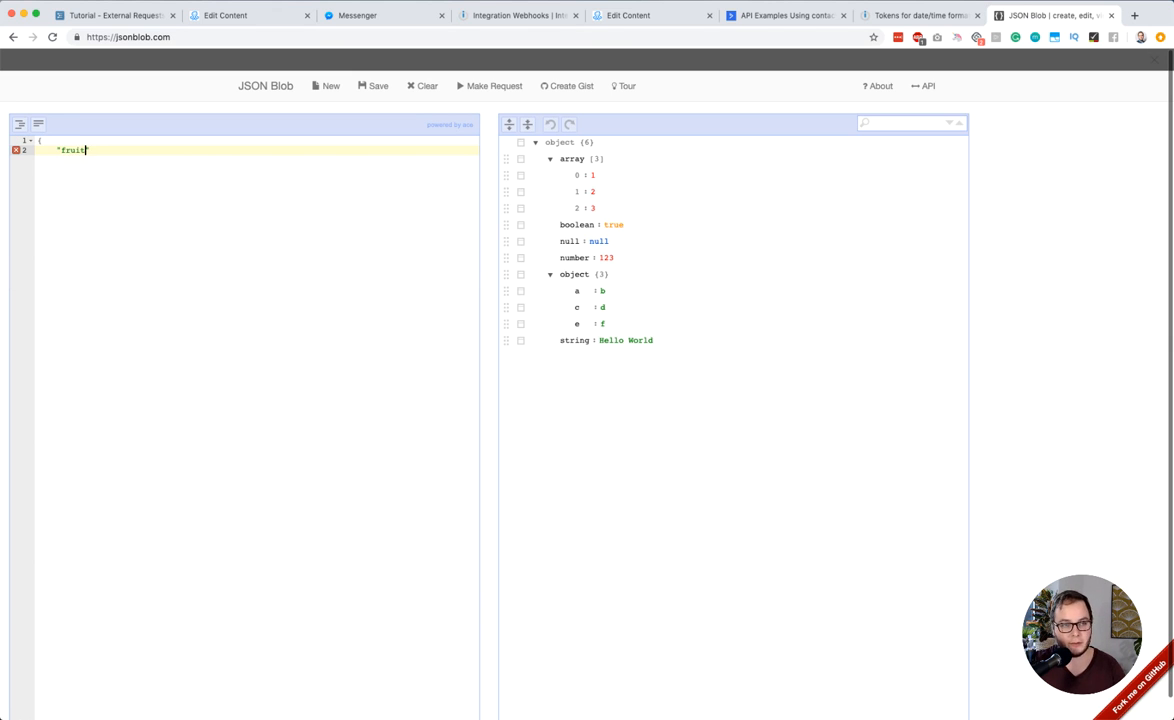
type("\":\"nan")
type("bananas")
key("Return")
type("}")
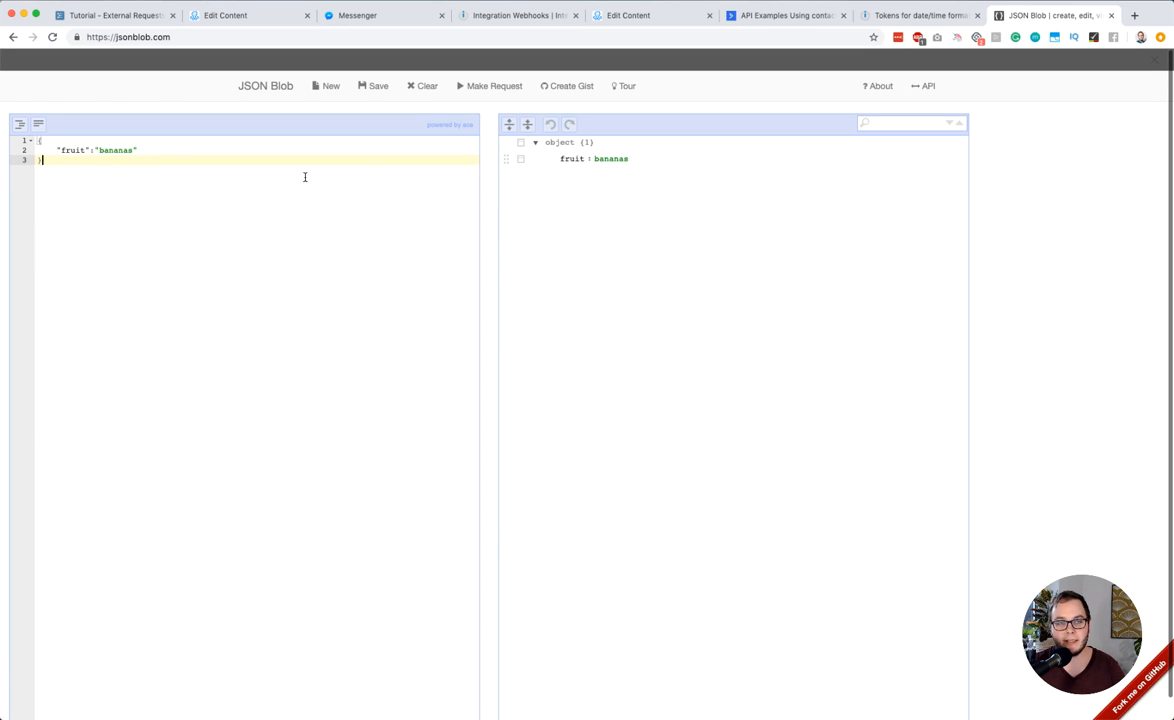
Add the key "amount" with the value "3" after the fruit line, and switch to the Workflowy tutorial outline
left_click(162, 150)
type(",")
key("Return")
type("\"amount")
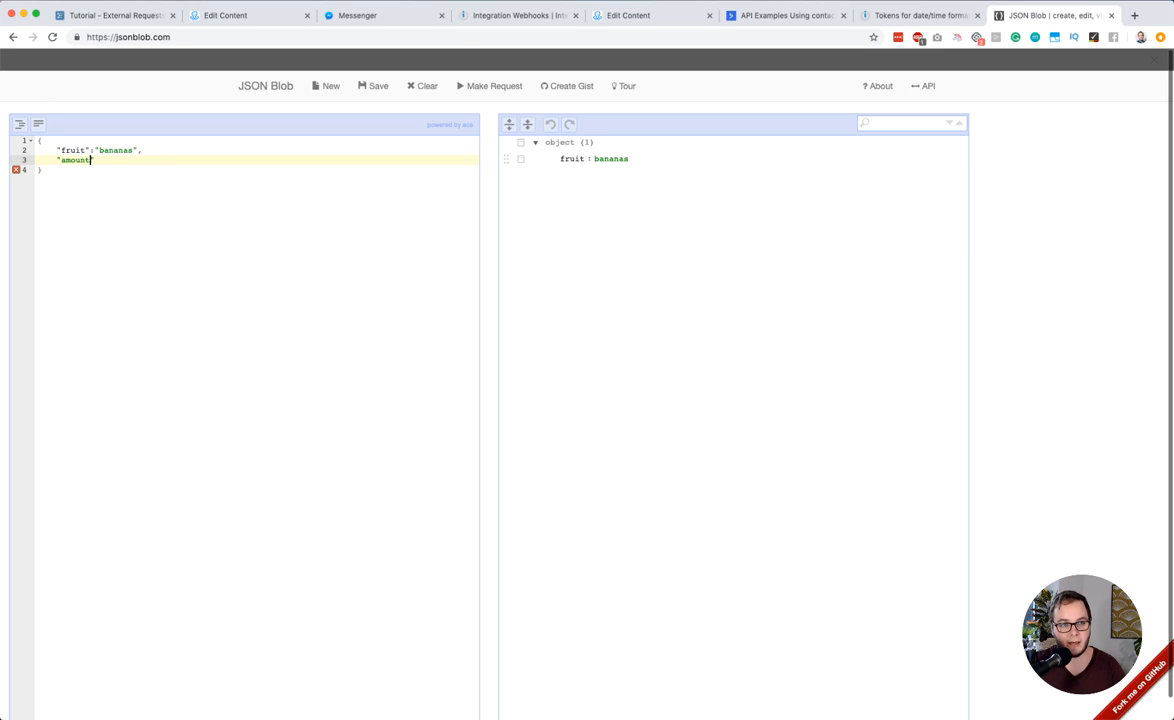
type("\":")
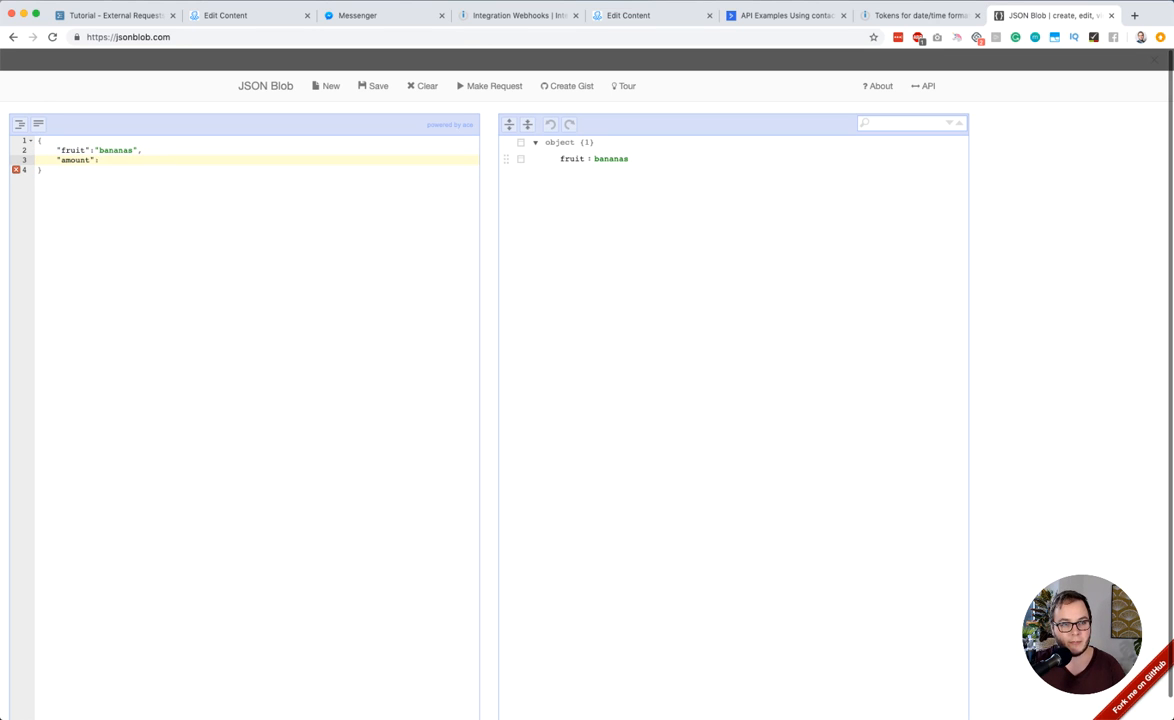
type("\"3\"")
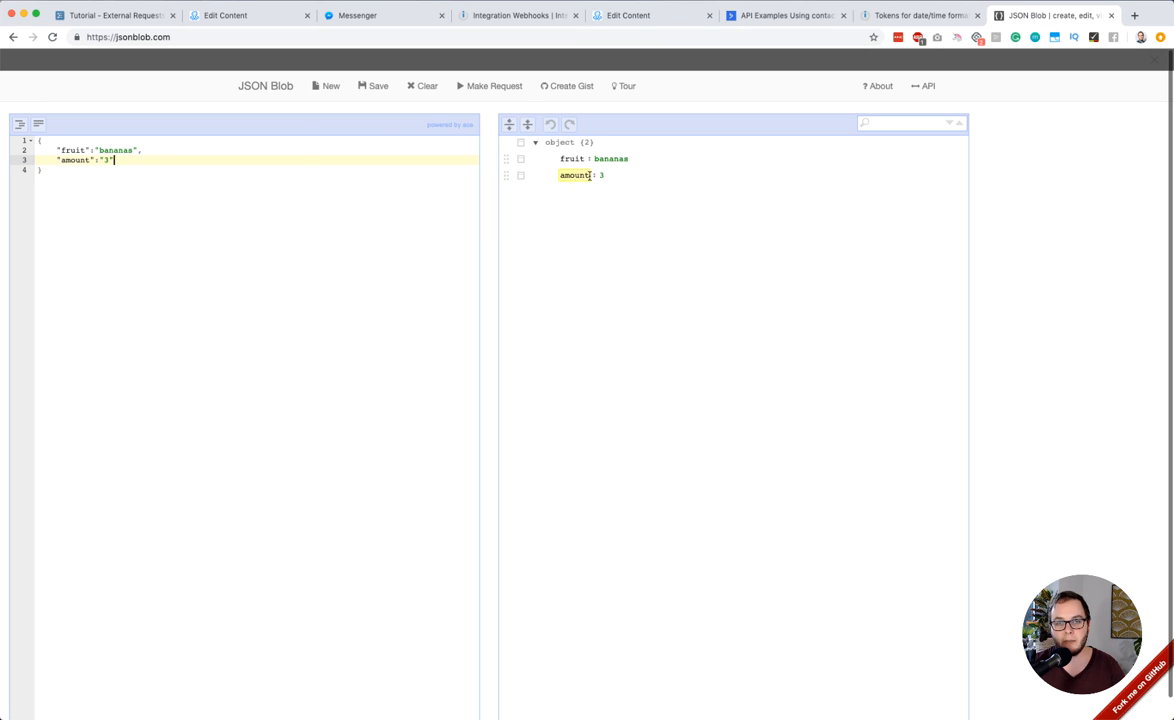
left_click(145, 15)
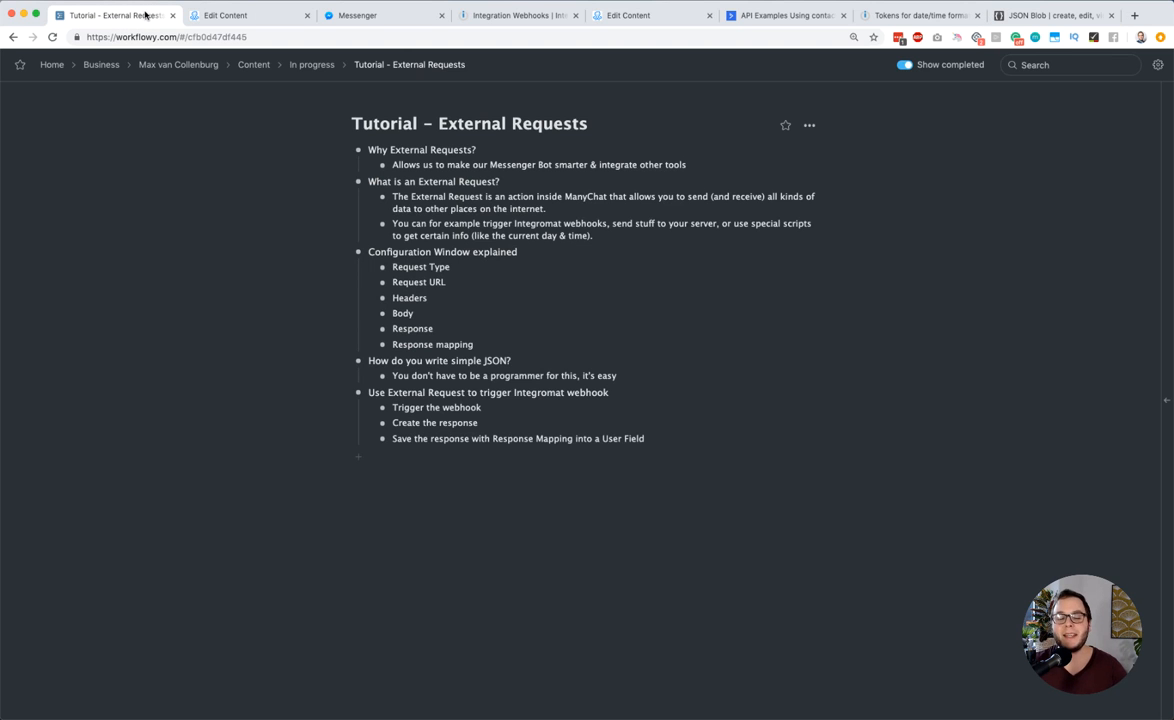